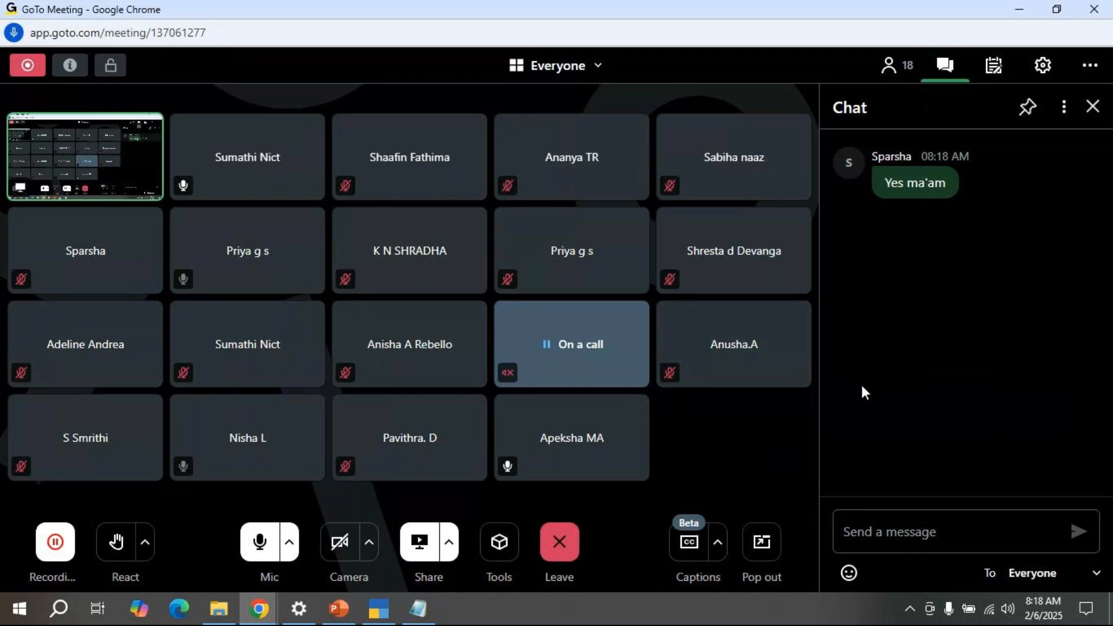
Step: Minimize GoTo Meeting and Chrome to bring TallyPrime's sales order entry to the front
{"action": "left_click", "coordinate": [1021, 13]}
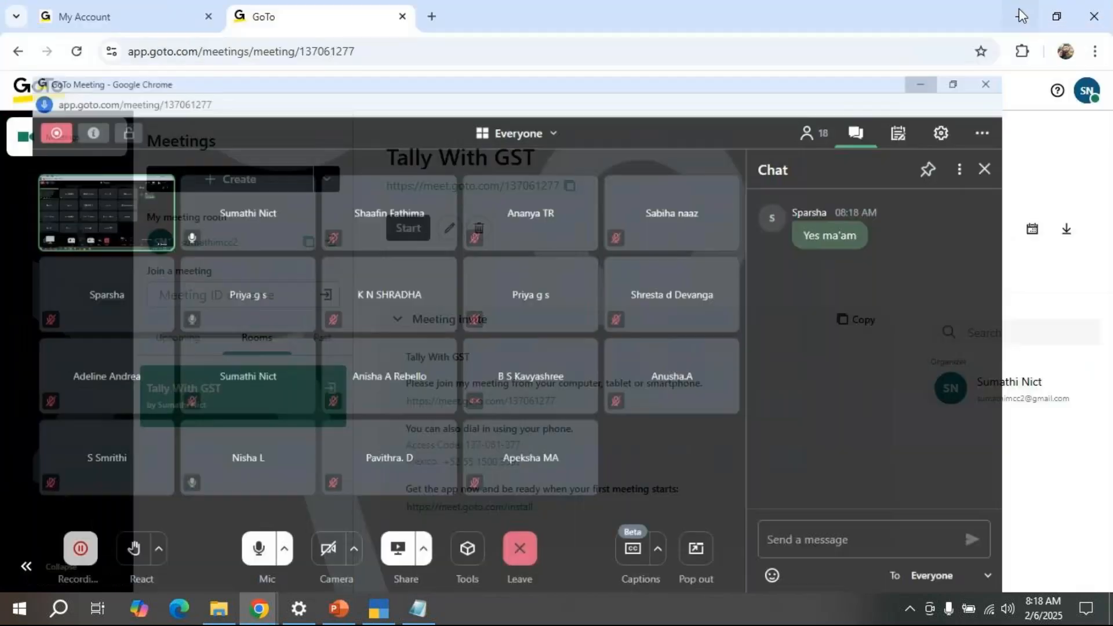
{"action": "left_click", "coordinate": [1018, 20]}
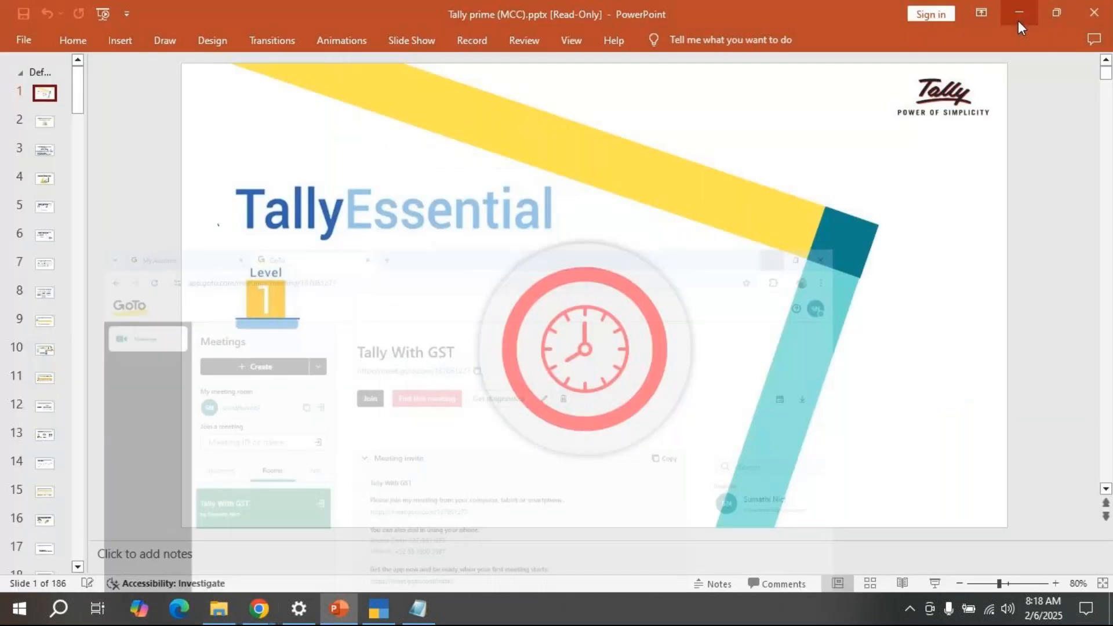
{"action": "left_click", "coordinate": [379, 609]}
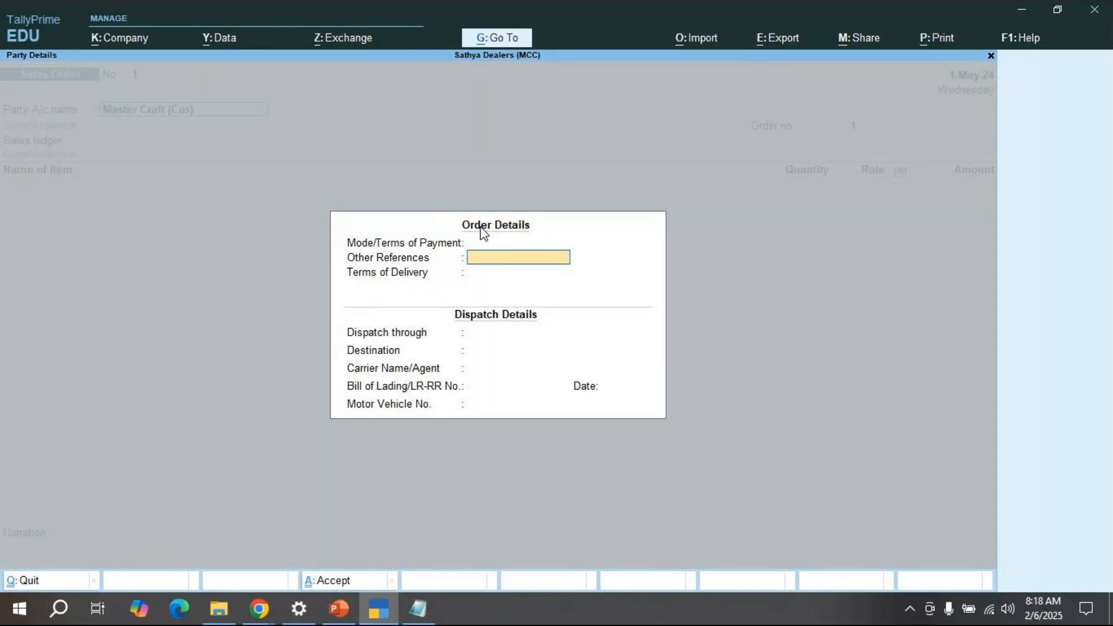
Step: Return to the party field and accept Master Craft (Cus) as the party
{"action": "key", "text": "Up"}
{"action": "key", "text": "Escape"}
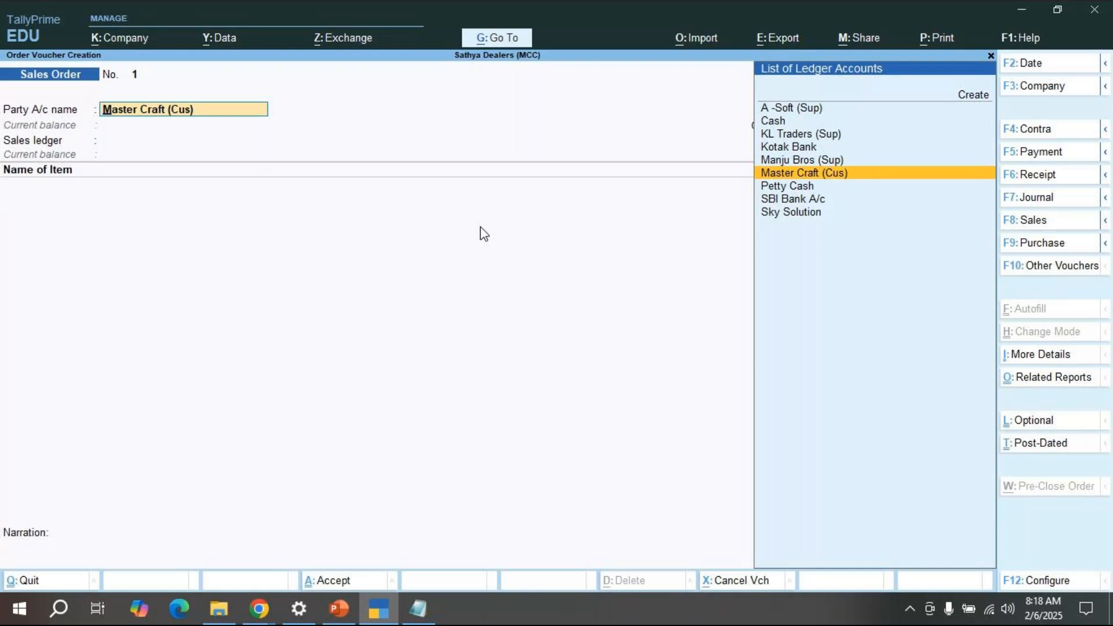
{"action": "key", "text": "Return"}
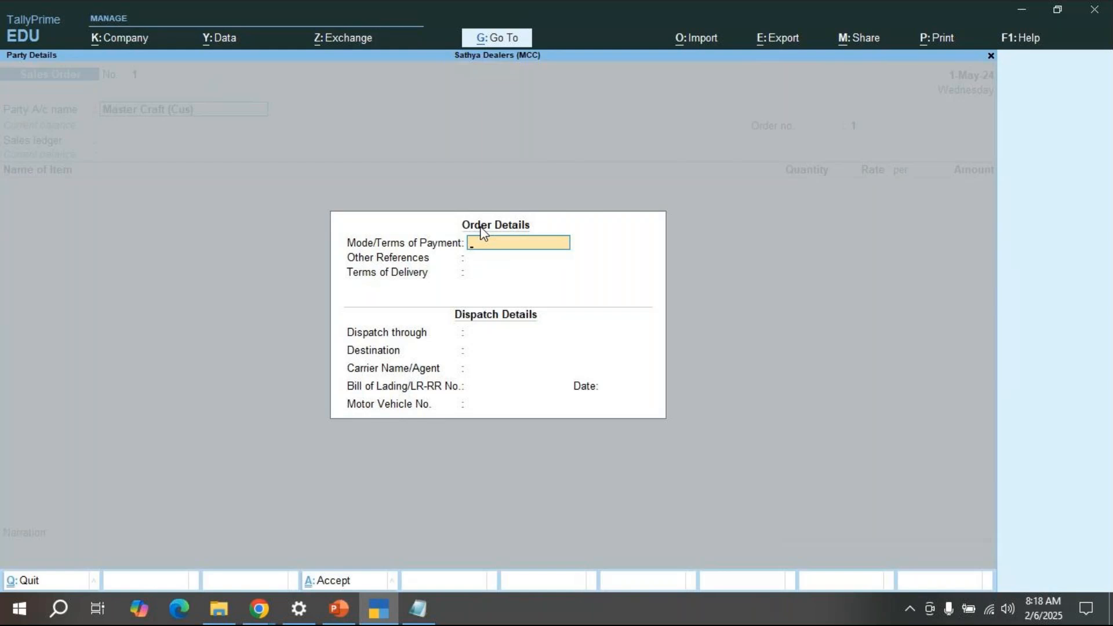
Step: Leave payment terms, references, delivery, dispatch, destination, carrier and bill of lading fields blank
{"action": "key", "text": "Return"}
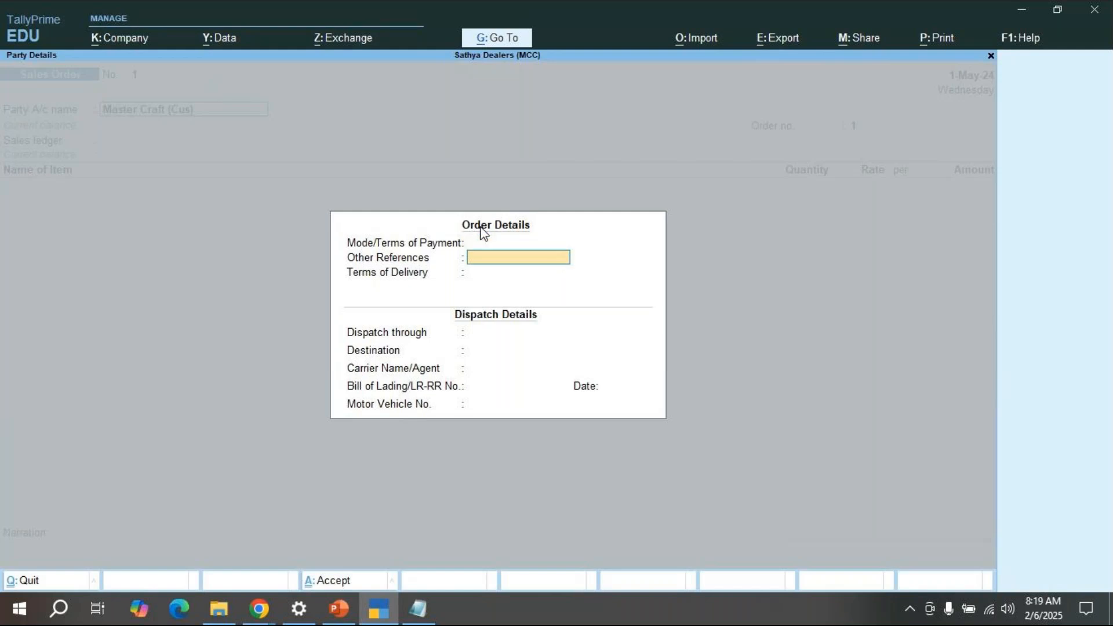
{"action": "key", "text": "Return"}
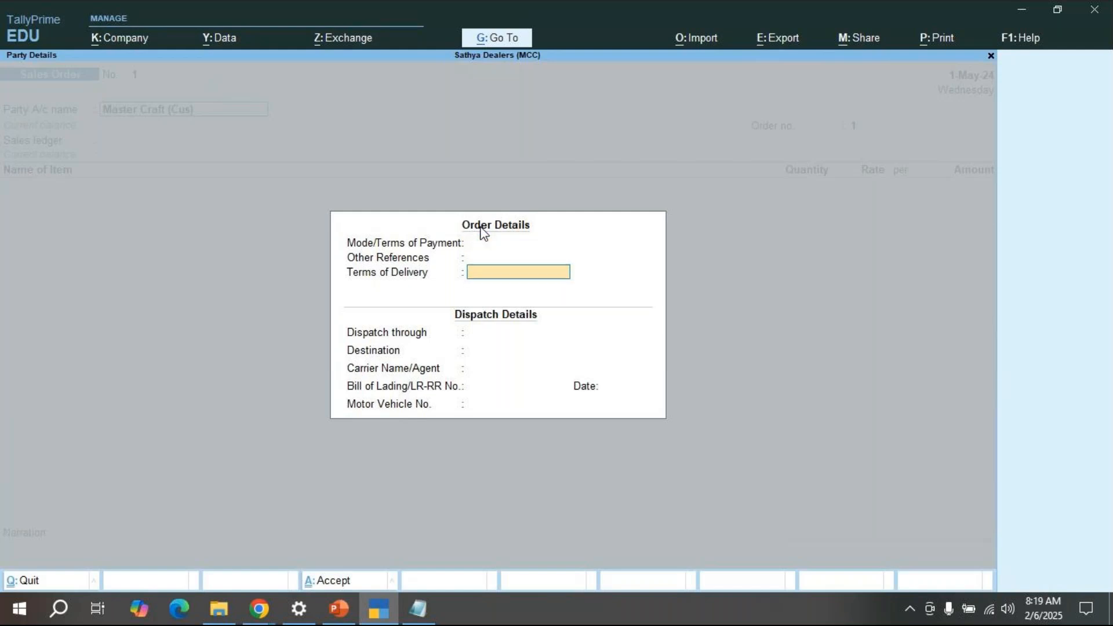
{"action": "key", "text": "Return"}
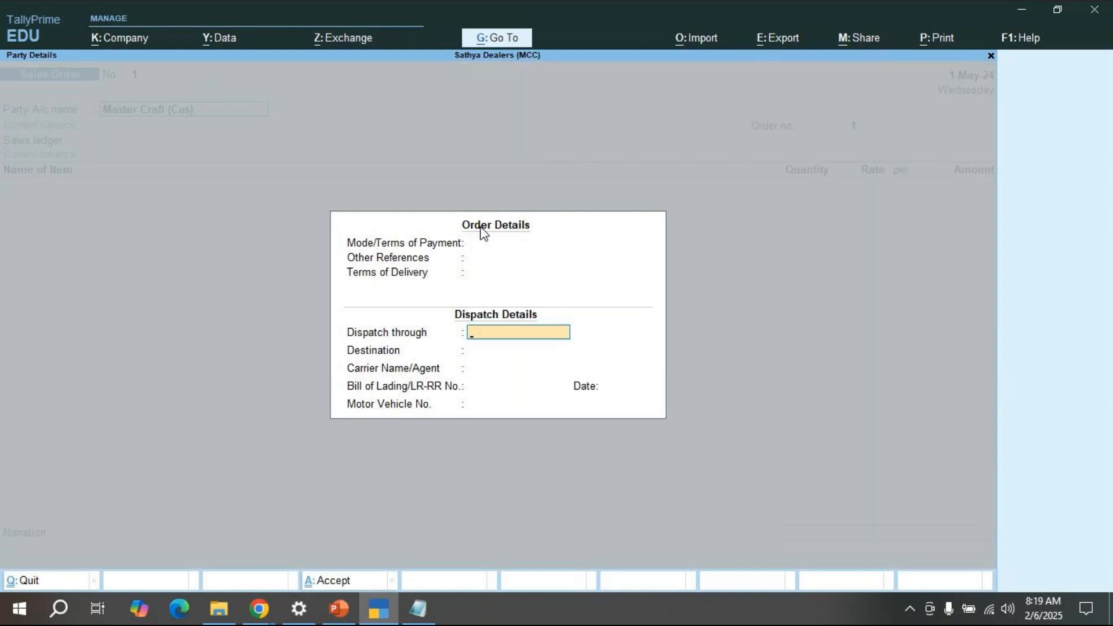
{"action": "key", "text": "Return"}
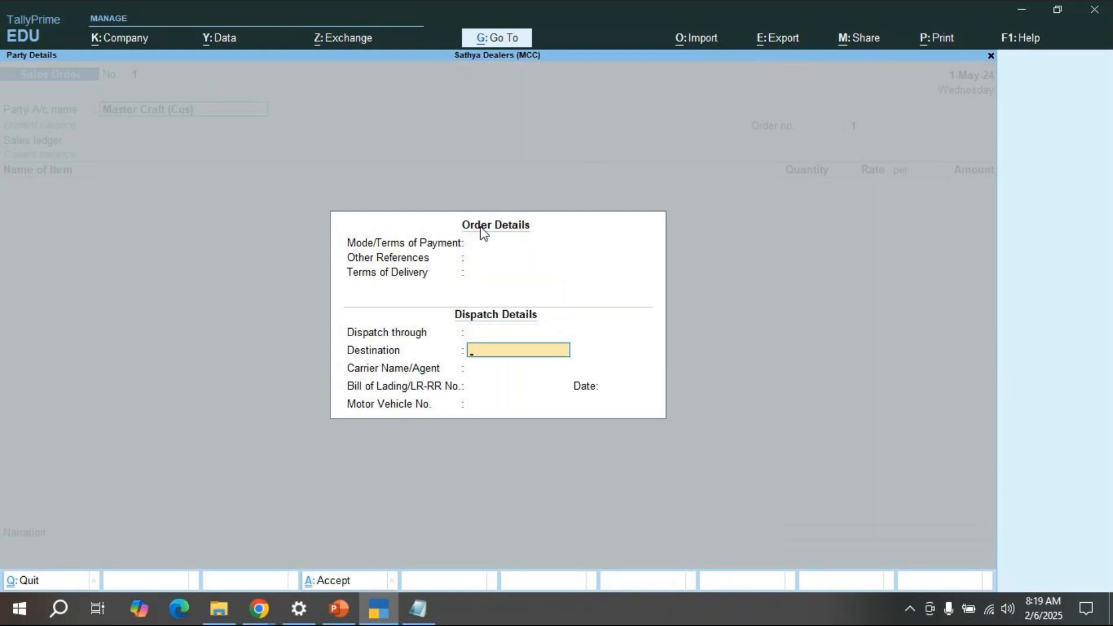
{"action": "key", "text": "Return"}
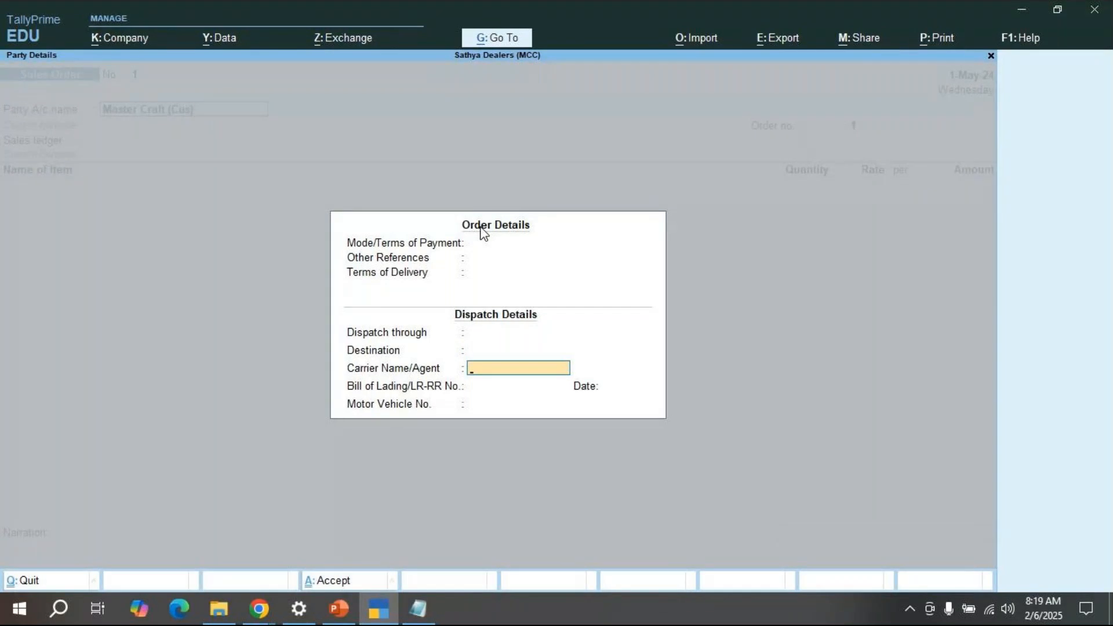
{"action": "key", "text": "Return"}
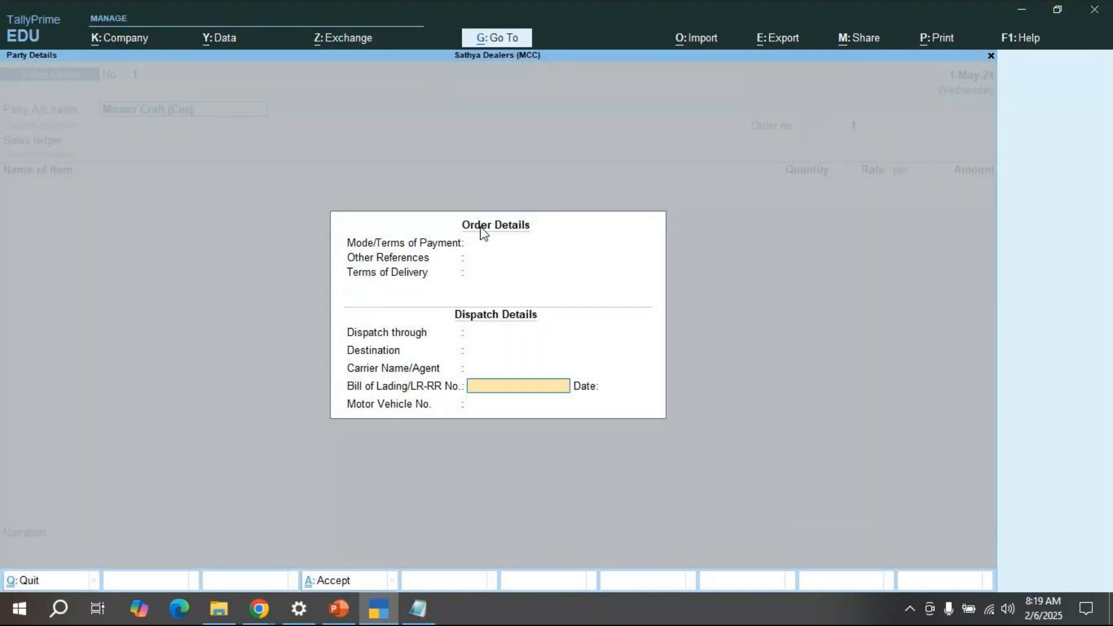
{"action": "key", "text": "Return"}
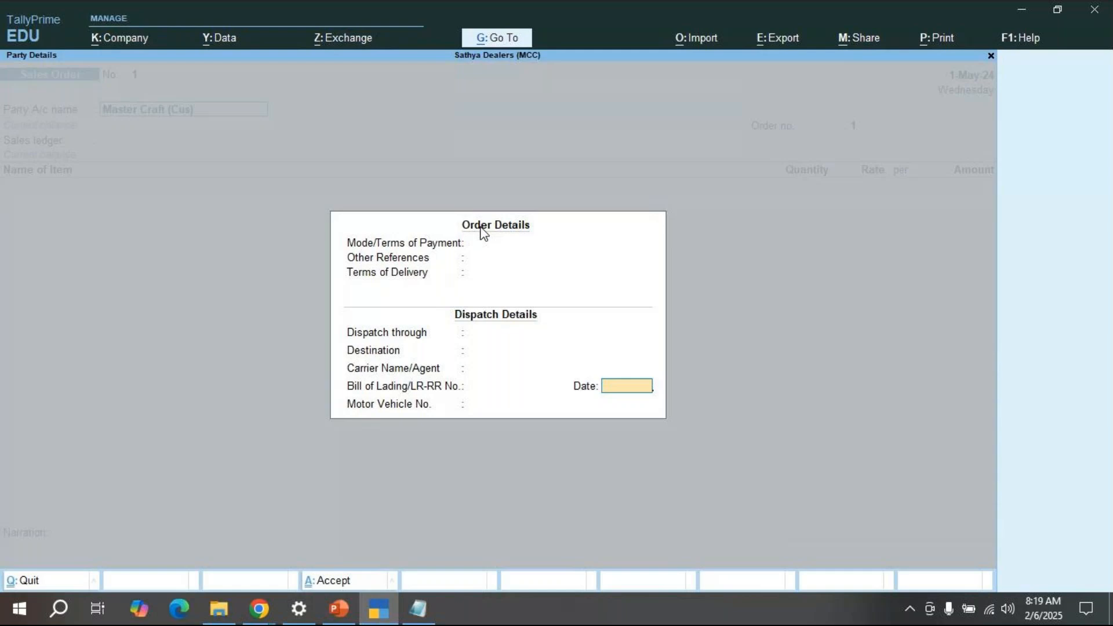
{"action": "key", "text": "Return"}
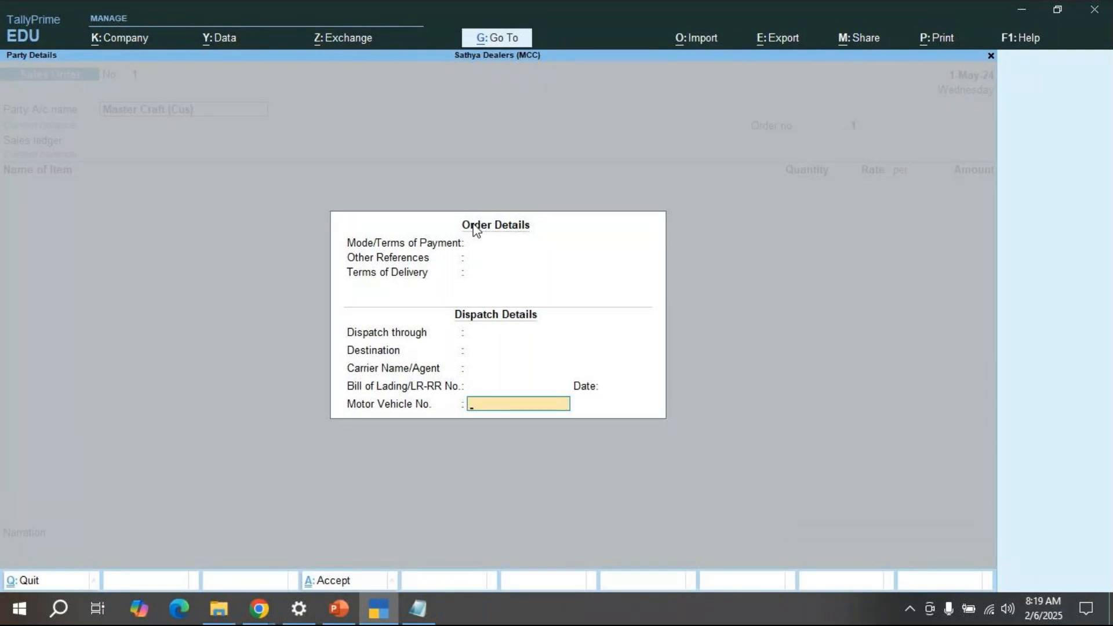
{"action": "key", "text": "Return"}
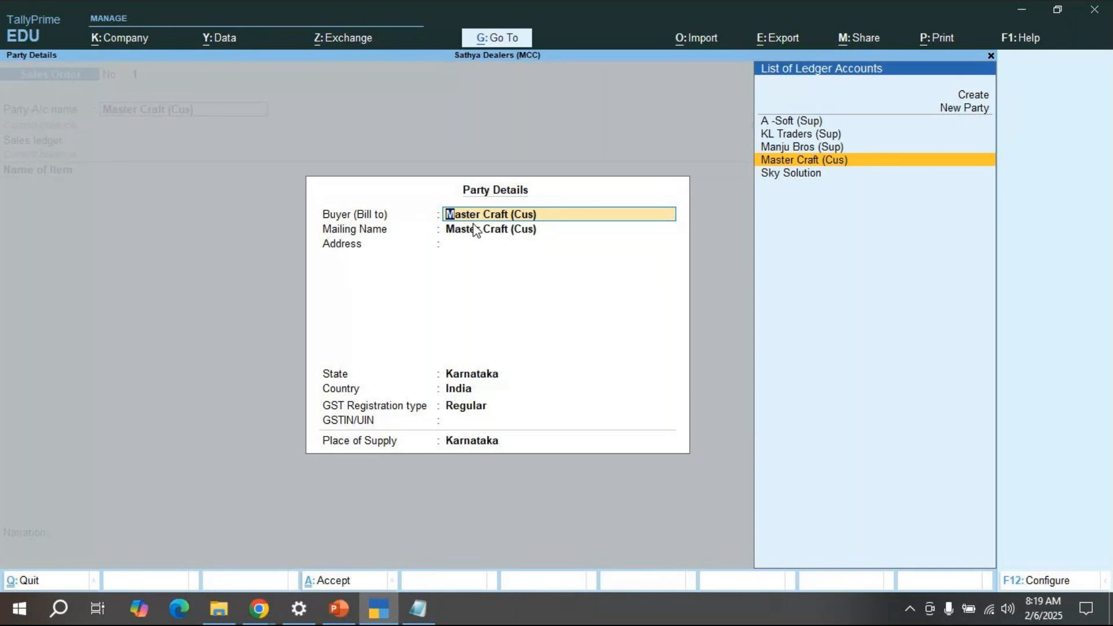
Step: Confirm Master Craft (Cus) as buyer, with Regular registration and Karnataka as place of supply
{"action": "key", "text": "Return"}
{"action": "key", "text": "Return"}
{"action": "key", "text": "Return"}
{"action": "key", "text": "Return"}
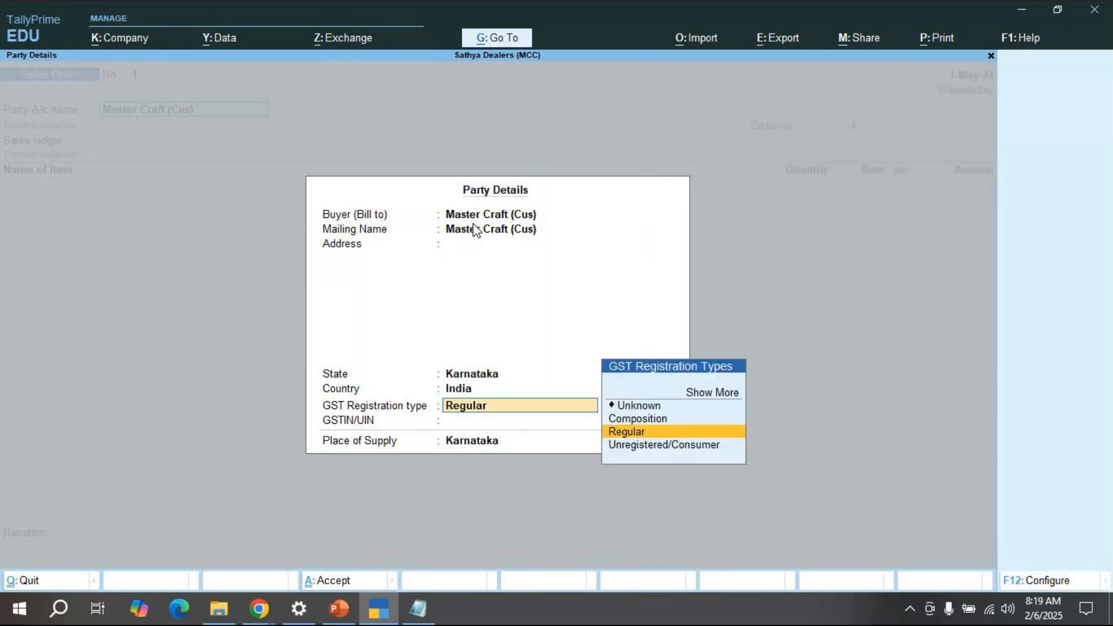
{"action": "key", "text": "Return"}
{"action": "key", "text": "Return"}
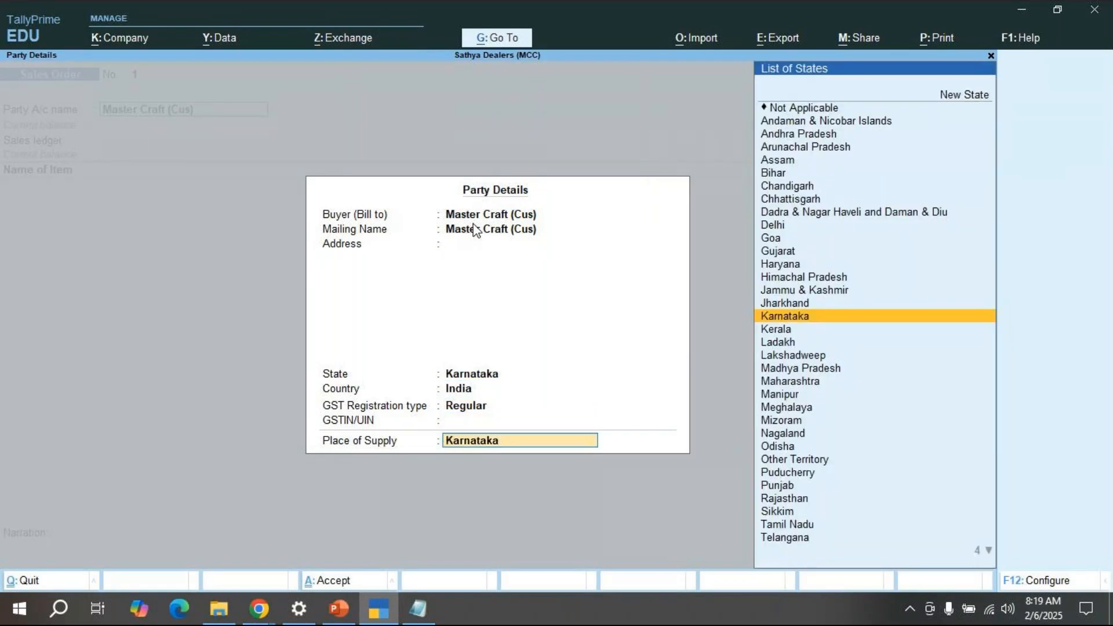
{"action": "key", "text": "Return"}
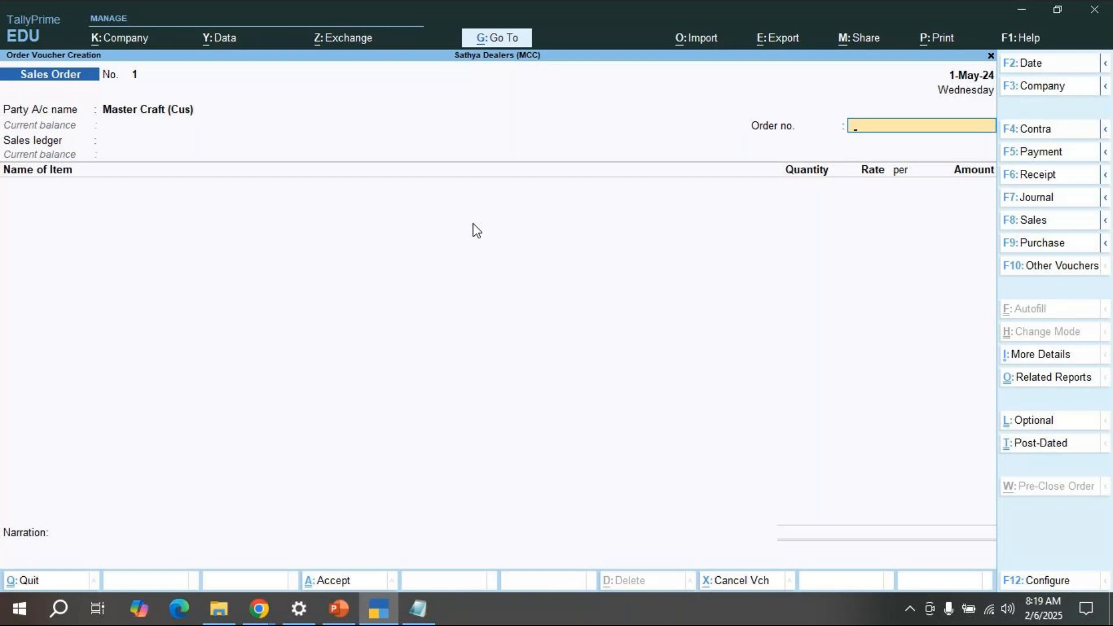
Step: Enter 'sales order/01' as the order number
{"action": "type", "text": "order"}
{"action": "key", "text": "BackSpace"}
{"action": "key", "text": "BackSpace"}
{"action": "key", "text": "BackSpace"}
{"action": "key", "text": "BackSpace"}
{"action": "key", "text": "BackSpace"}
{"action": "type", "text": "sales order/01"}
Step: Move to the Sales ledger field and choose Create from the List of Ledger Accounts
{"action": "key", "text": "Return"}
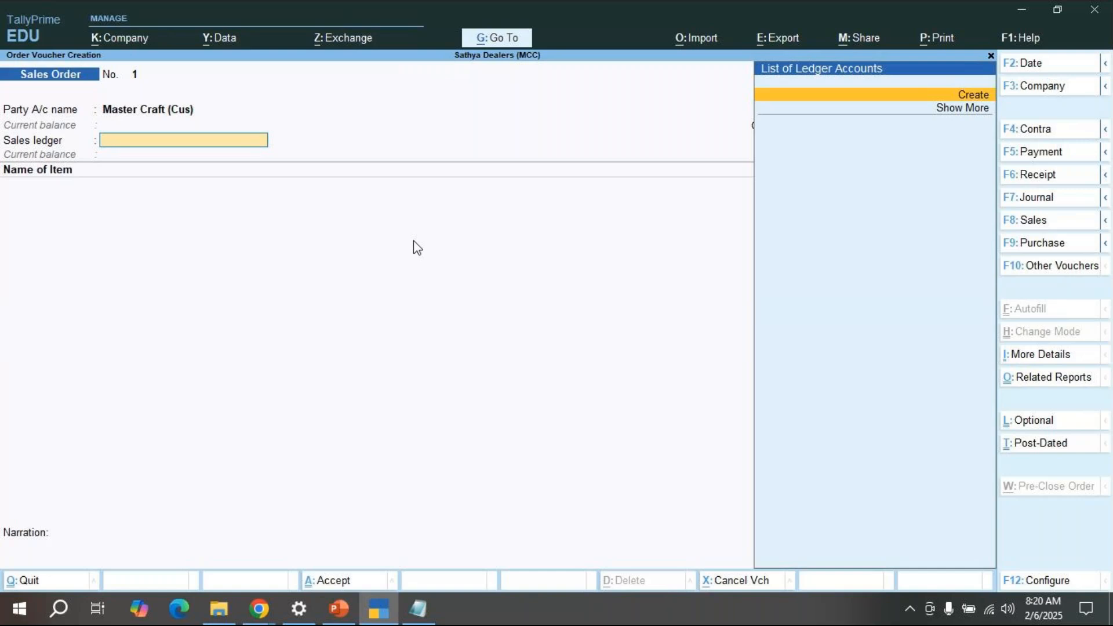
{"action": "left_click", "coordinate": [972, 96]}
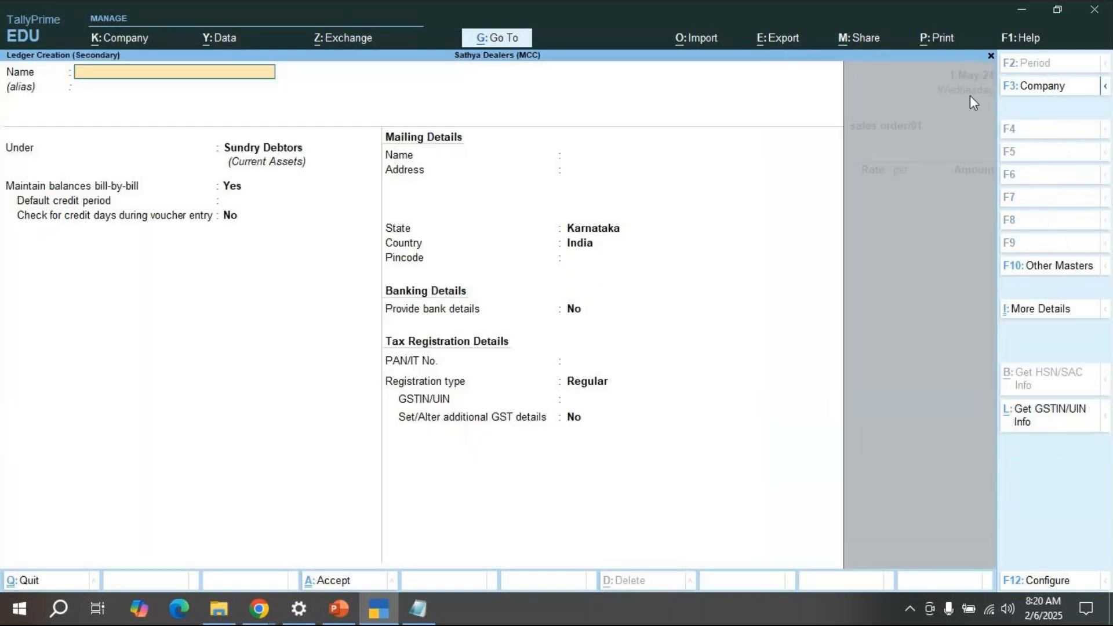
Step: Name the ledger 'Sales A/c' under Sales Accounts, keeping default GST settings and Services supply
{"action": "type", "text": "Sales A/c"}
{"action": "key", "text": "Return"}
{"action": "key", "text": "Return"}
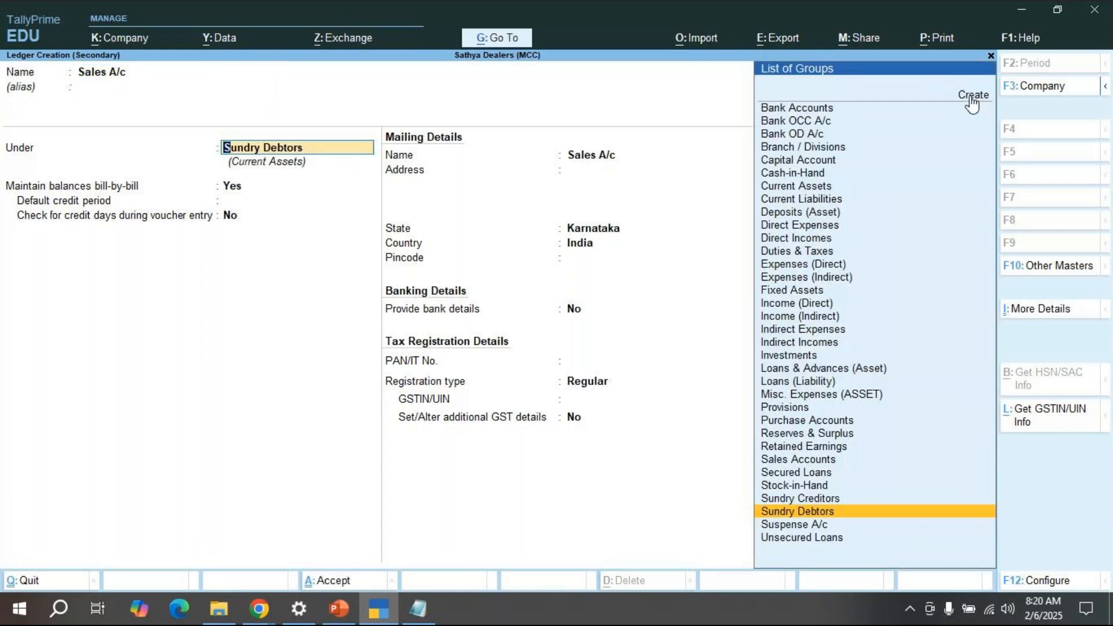
{"action": "type", "text": "Sa"}
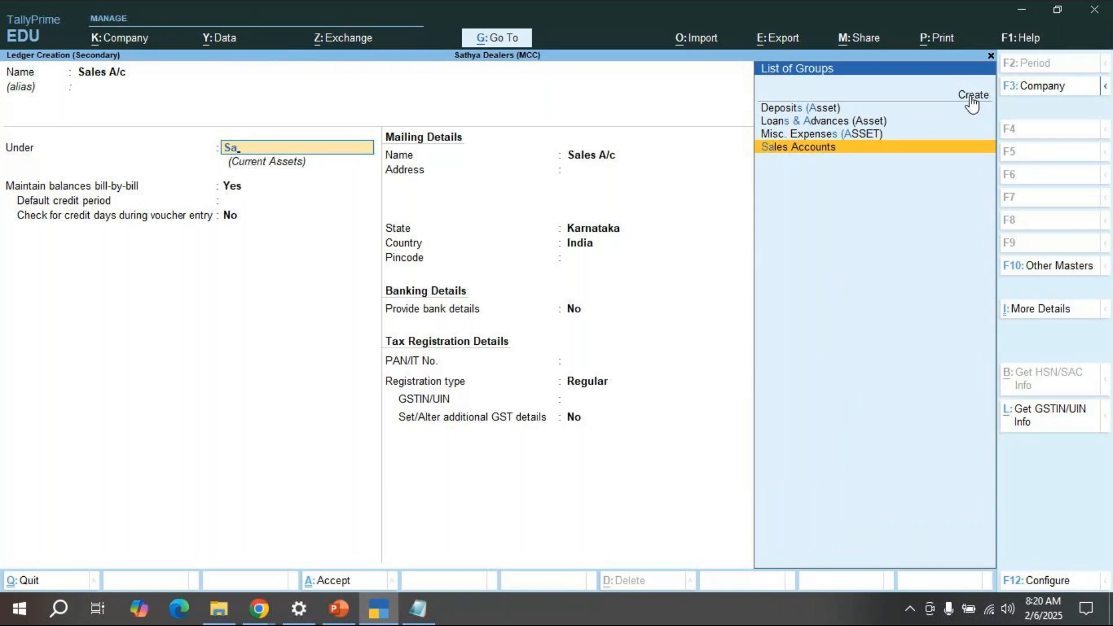
{"action": "key", "text": "Return"}
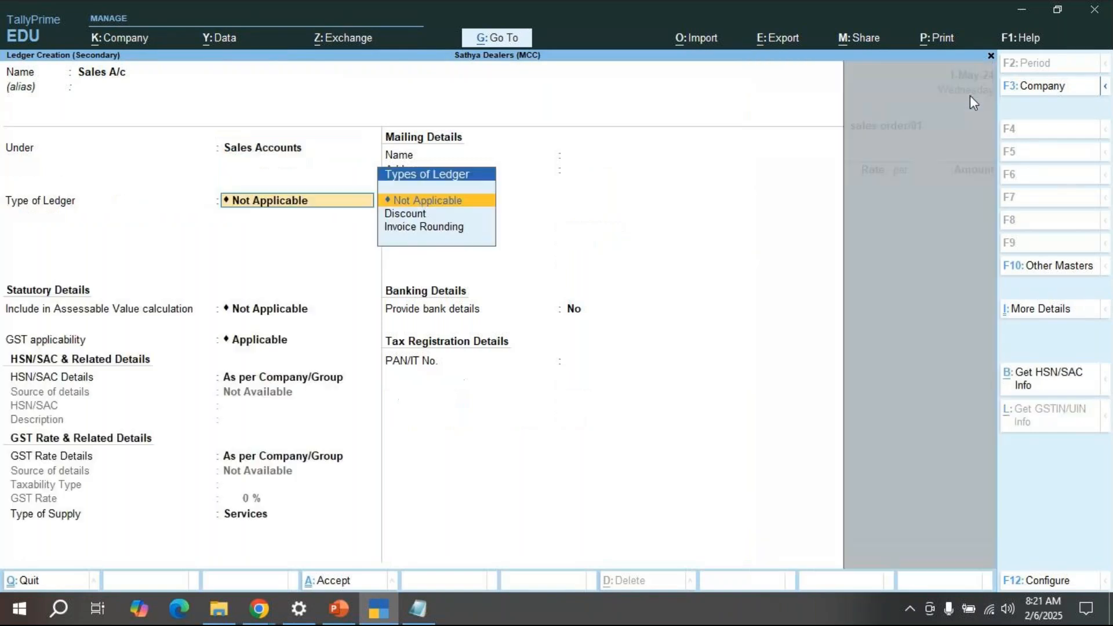
{"action": "key", "text": "Return"}
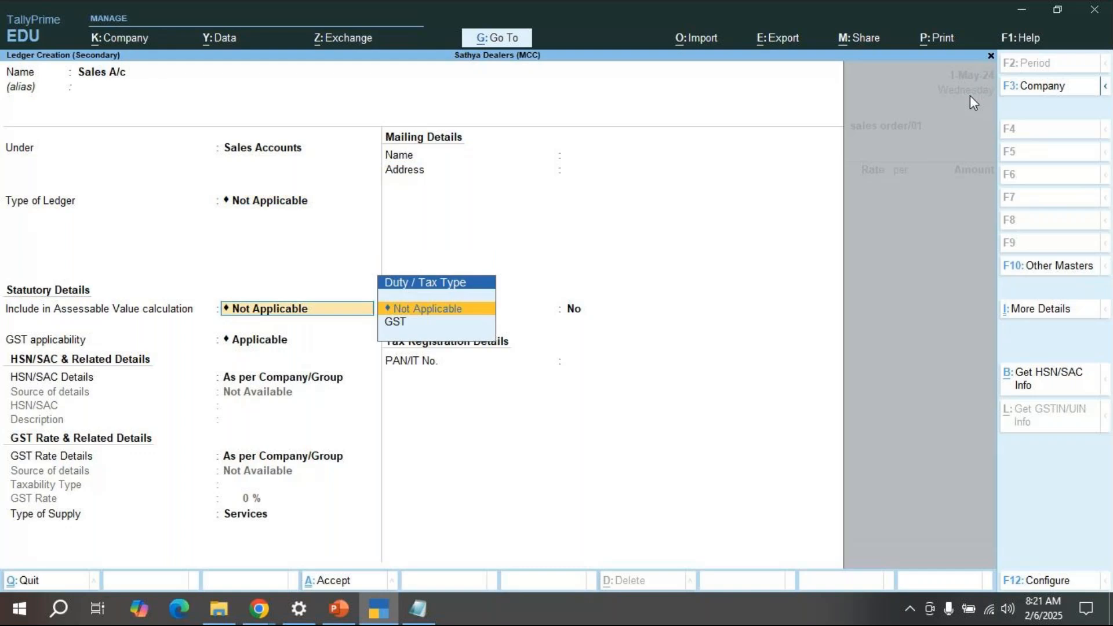
{"action": "key", "text": "Return"}
{"action": "key", "text": "Return"}
{"action": "key", "text": "Return"}
{"action": "key", "text": "Return"}
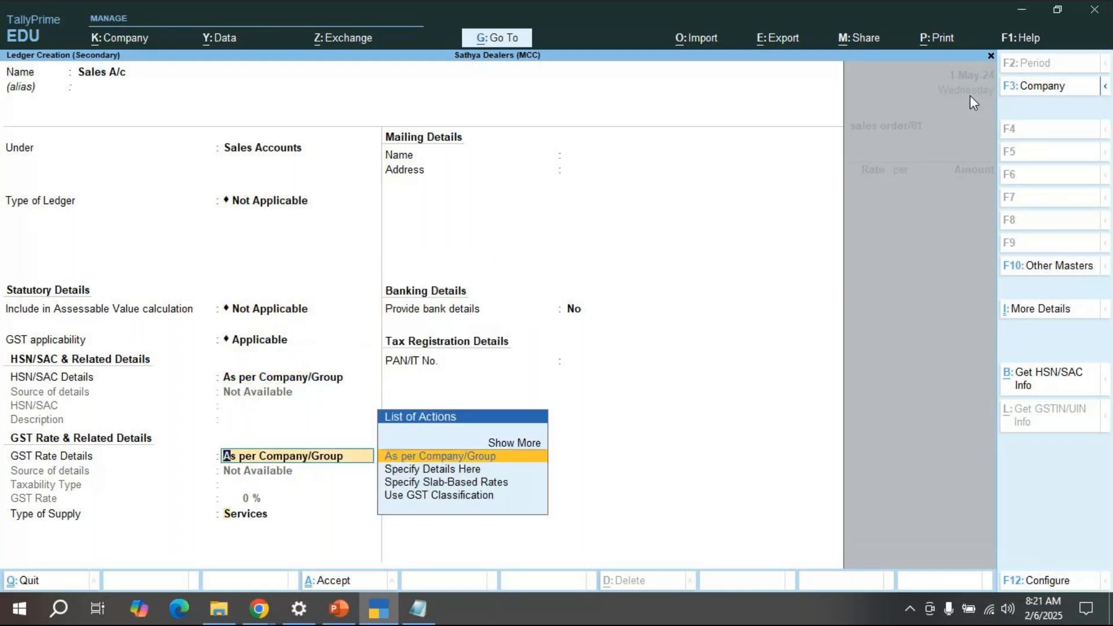
{"action": "key", "text": "Return"}
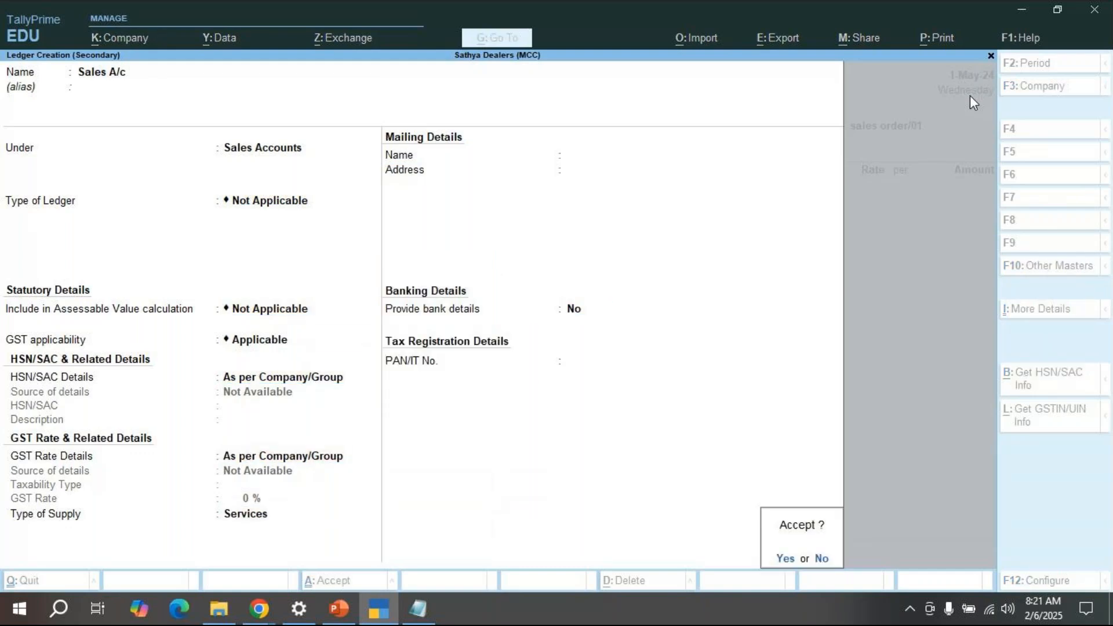
{"action": "key", "text": "Return"}
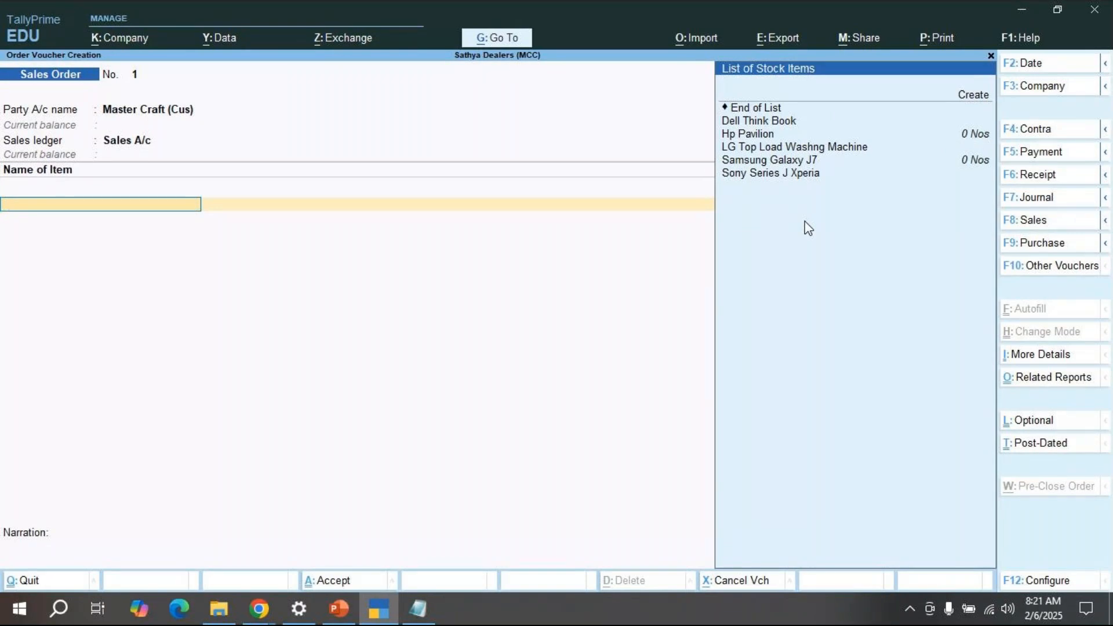
Step: Add Sony Series J Xperia as the order item with a 1-May-24 due date
{"action": "key", "text": "Down"}
{"action": "key", "text": "Down"}
{"action": "key", "text": "Down"}
{"action": "key", "text": "Down"}
{"action": "key", "text": "Down"}
{"action": "key", "text": "Down"}
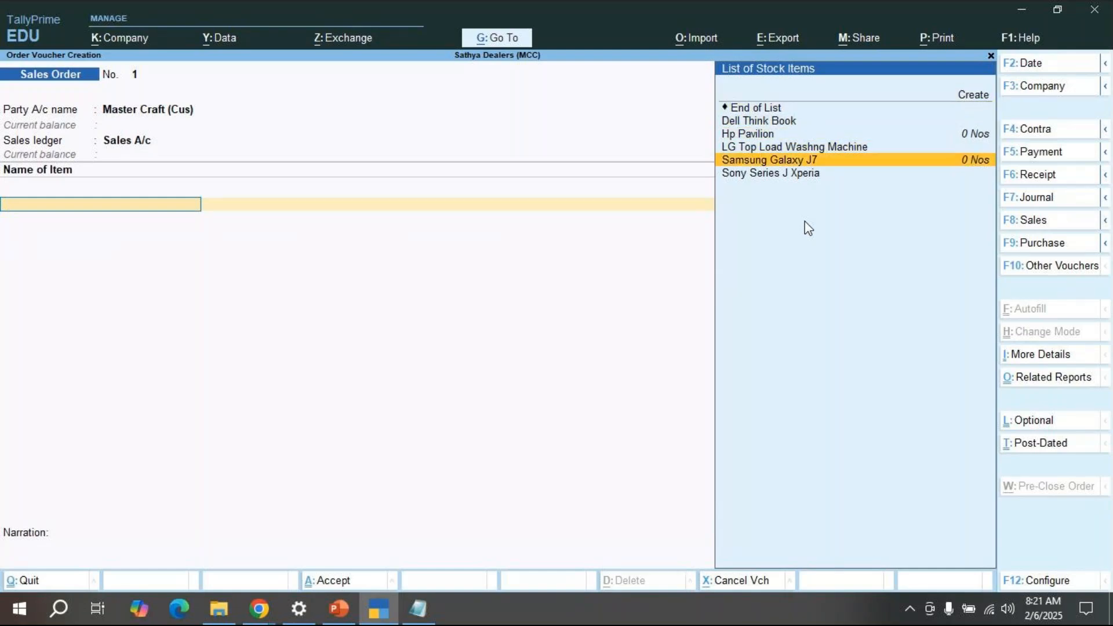
{"action": "key", "text": "Down"}
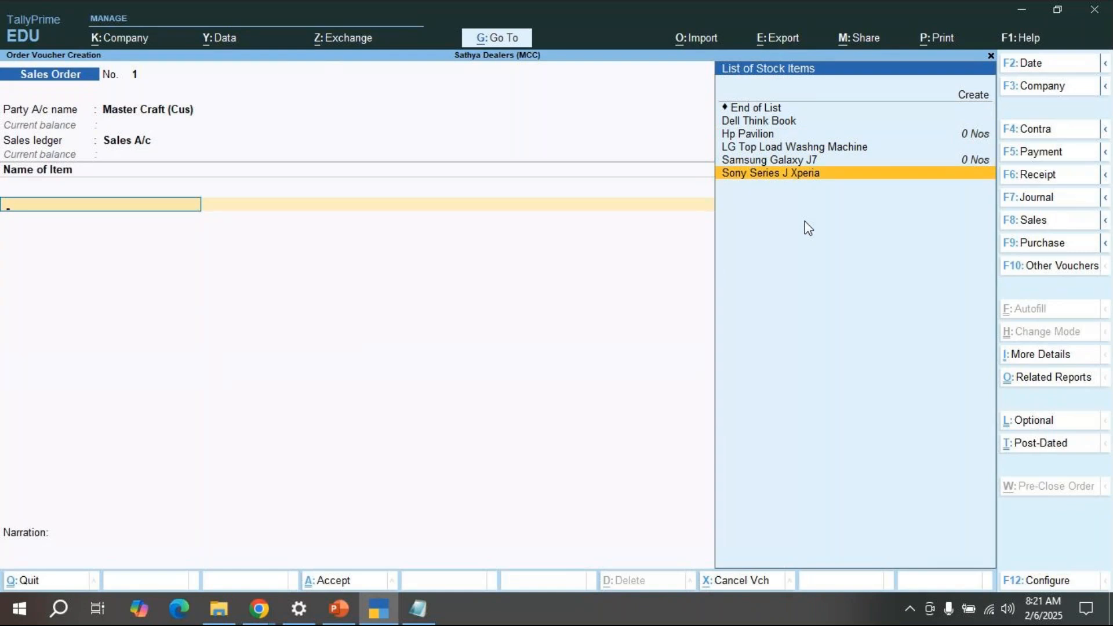
{"action": "key", "text": "Return"}
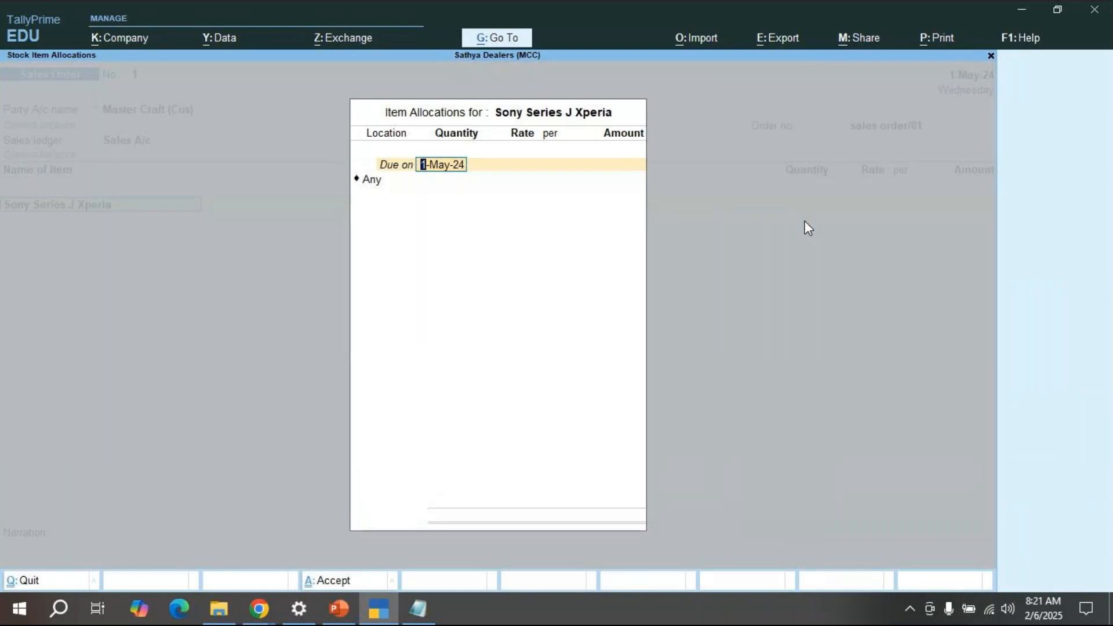
{"action": "key", "text": "Return"}
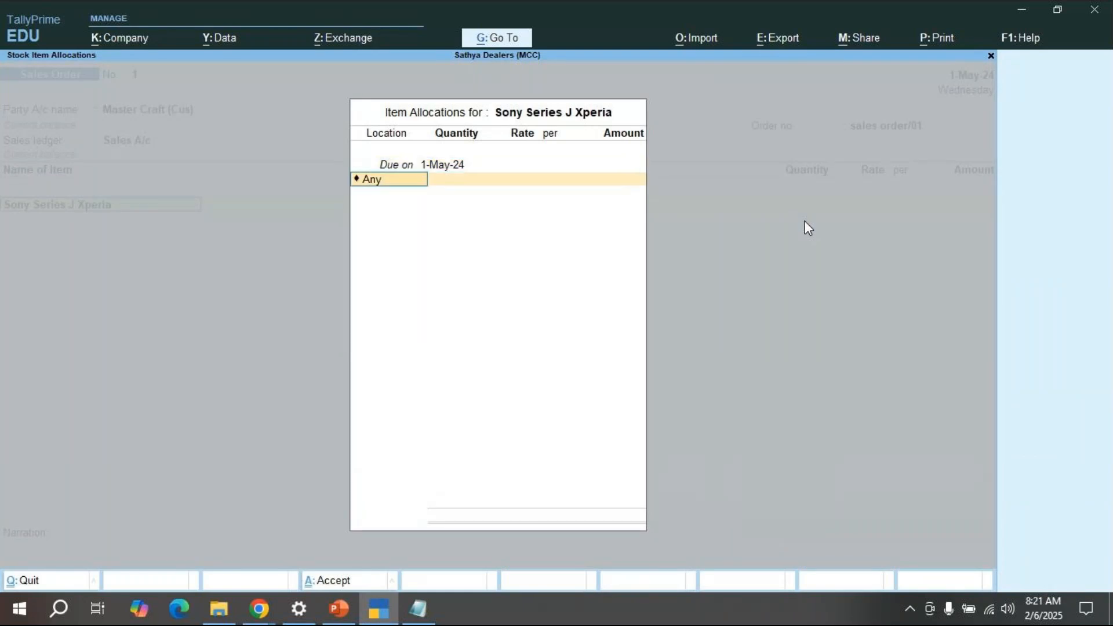
Step: Change the item's location from Any to Bengaluru Godown
{"action": "key", "text": "BackSpace"}
{"action": "key", "text": "Down"}
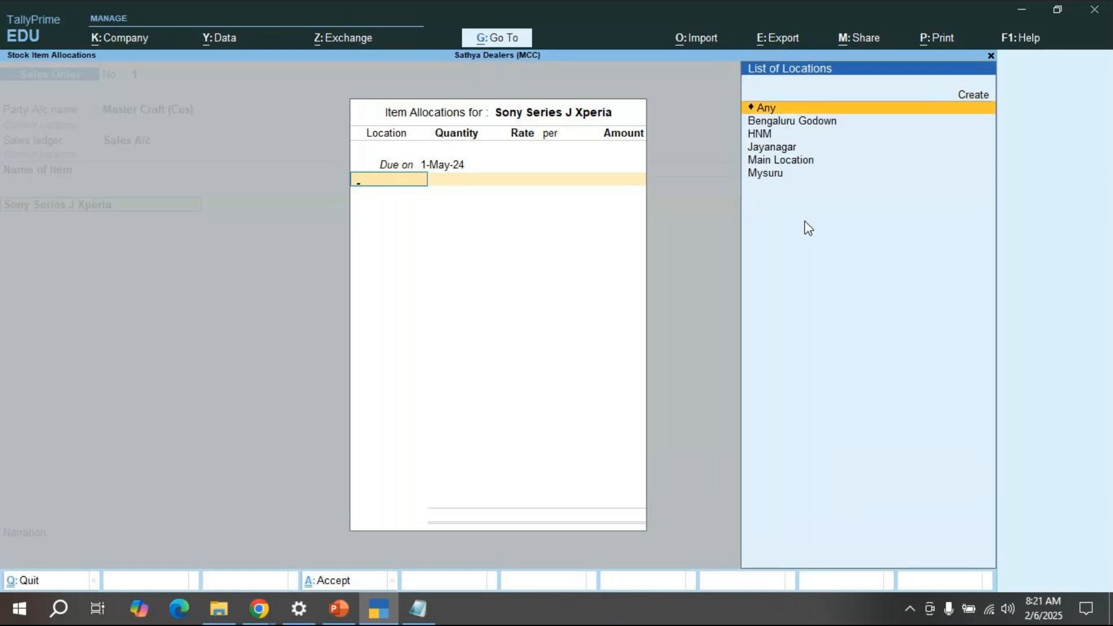
{"action": "key", "text": "Down"}
{"action": "key", "text": "Down"}
{"action": "key", "text": "Down"}
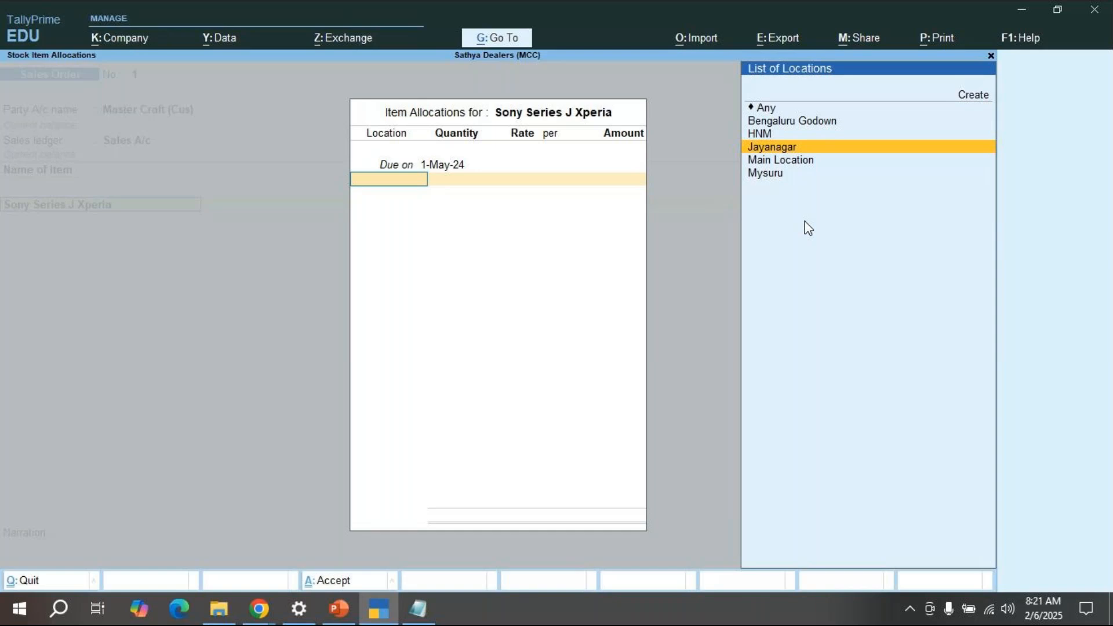
{"action": "key", "text": "Up"}
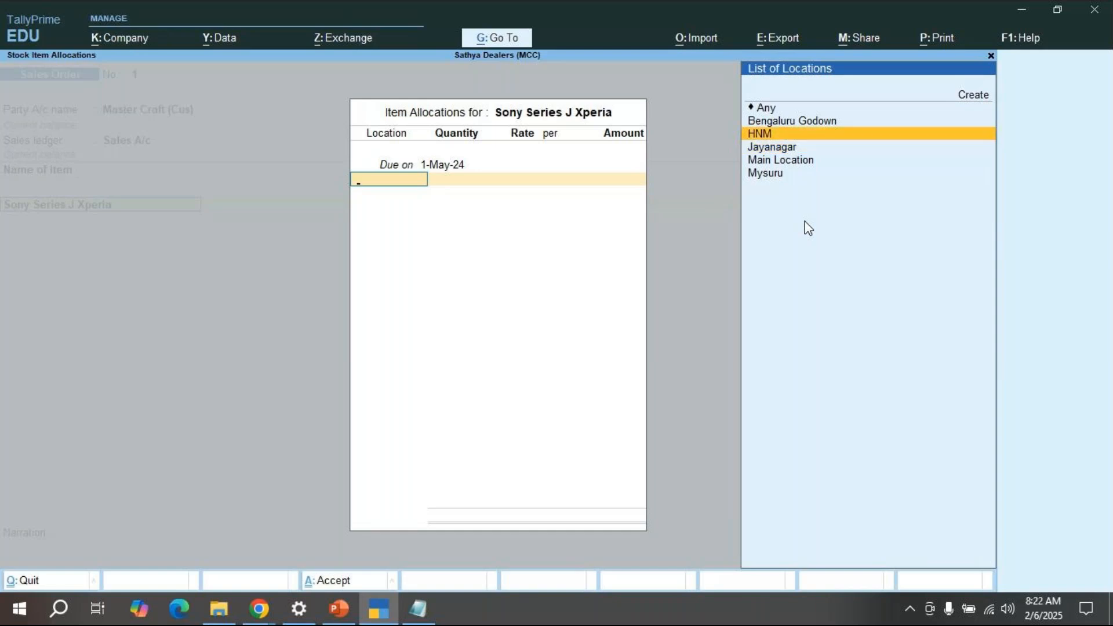
{"action": "key", "text": "Up"}
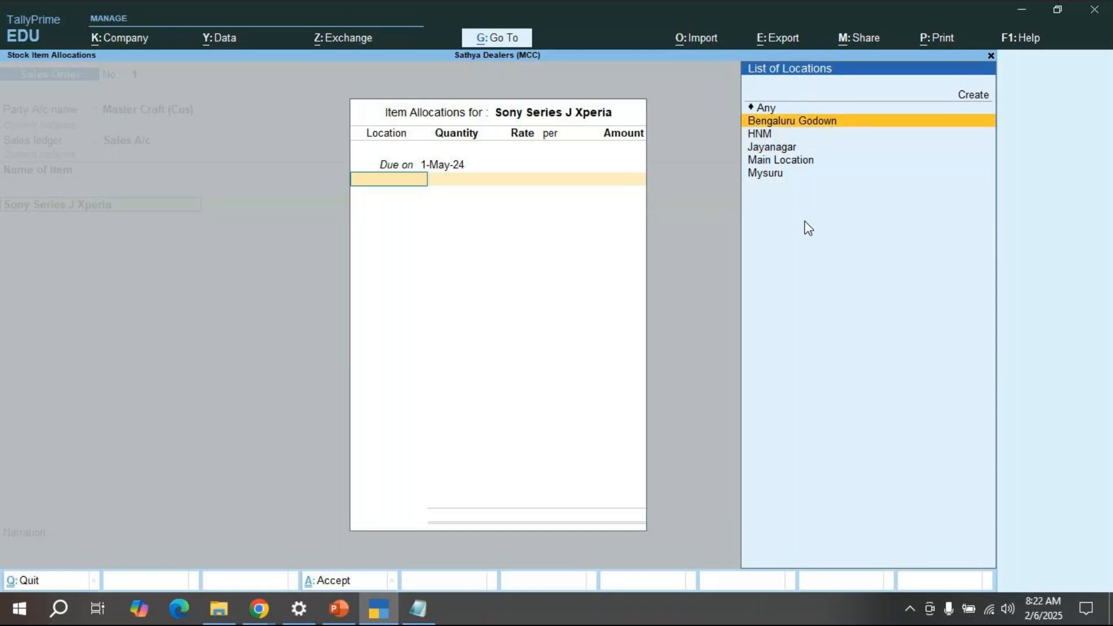
{"action": "key", "text": "Return"}
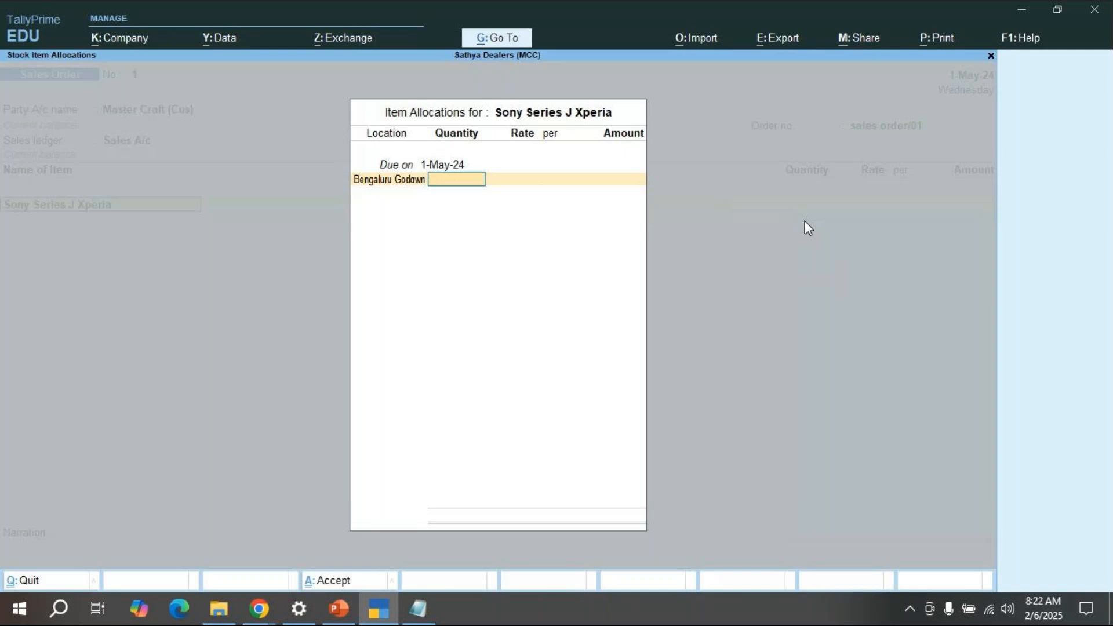
Step: Enter a quantity of 20 Nos at Bengaluru Godown, dismissing the negative stock warning
{"action": "type", "text": "20"}
{"action": "key", "text": "Return"}
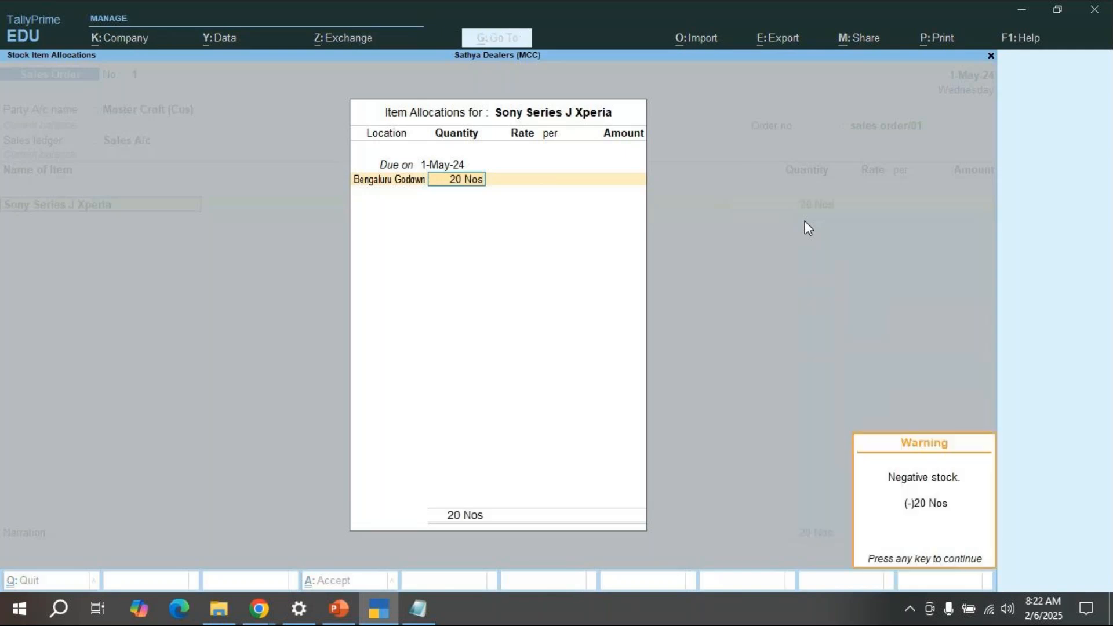
{"action": "key", "text": "Return"}
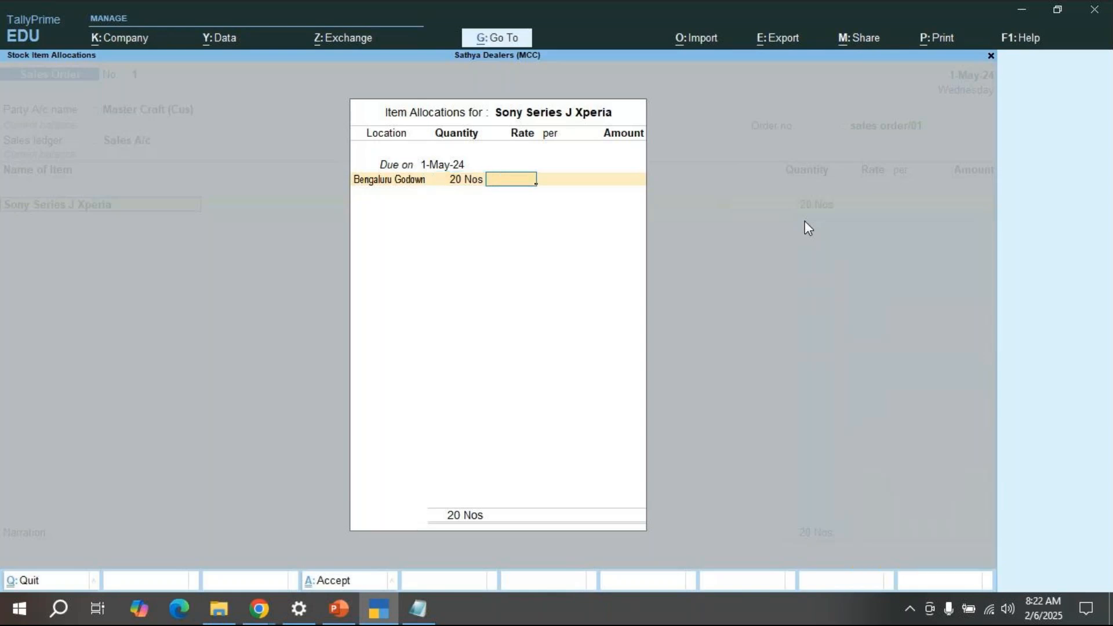
{"action": "key", "text": "BackSpace"}
{"action": "key", "text": "BackSpace"}
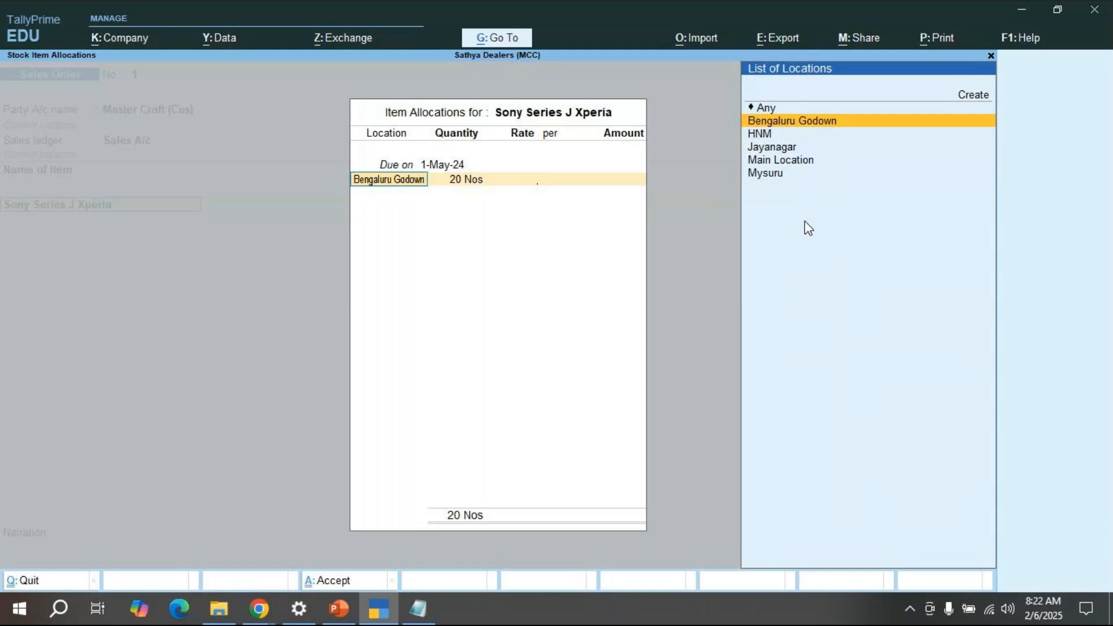
{"action": "key", "text": "Return"}
{"action": "key", "text": "Return"}
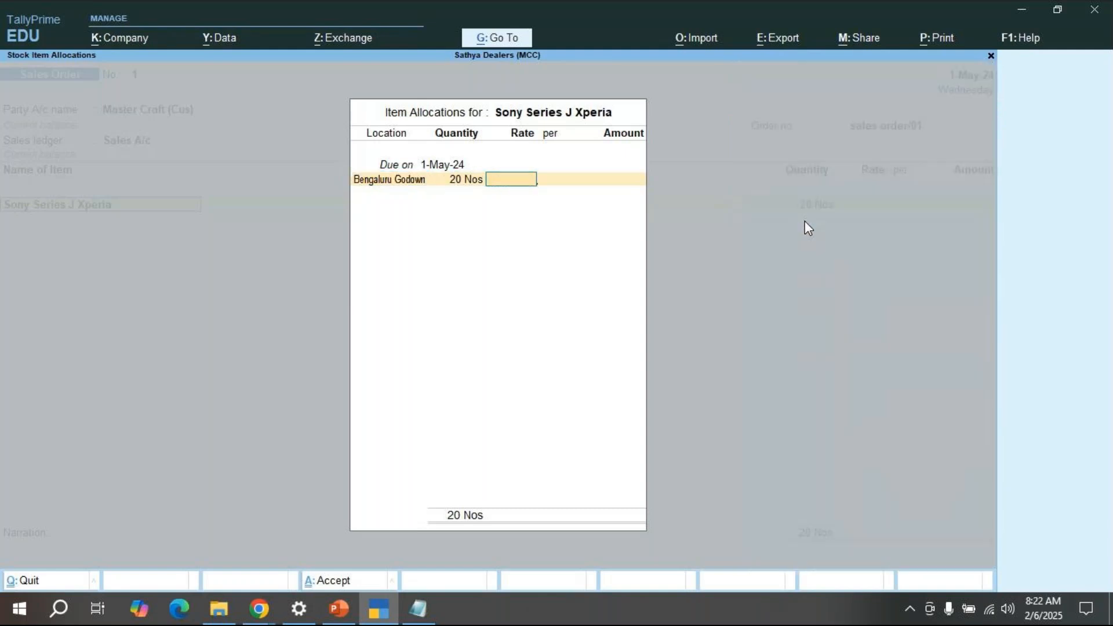
{"action": "key", "text": "BackSpace"}
{"action": "key", "text": "BackSpace"}
{"action": "type", "text": "20"}
{"action": "key", "text": "Return"}
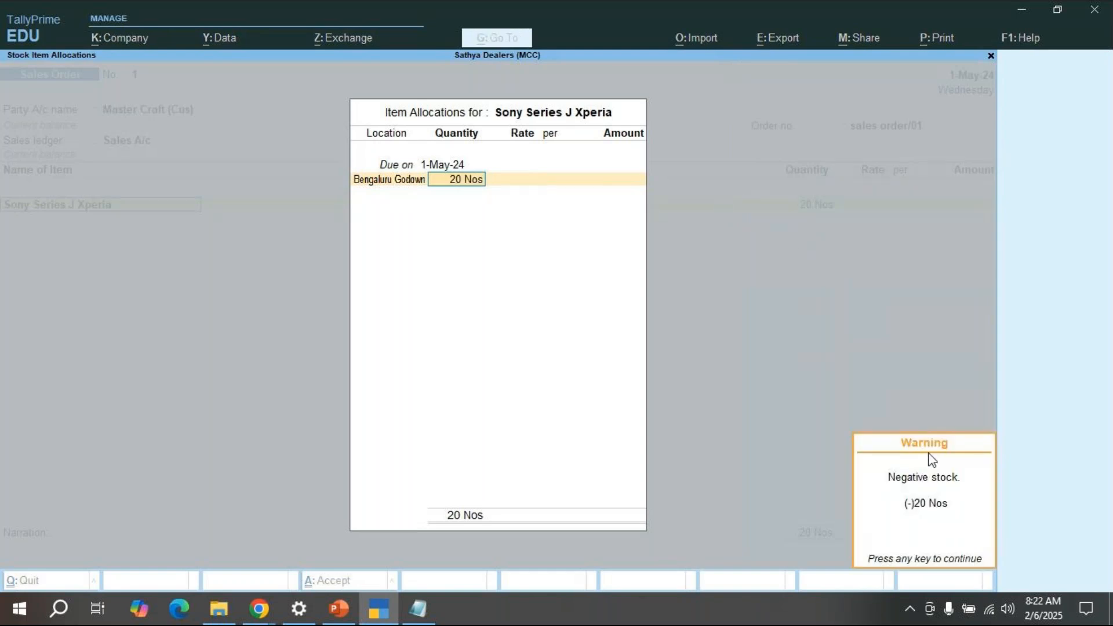
{"action": "key", "text": "Return"}
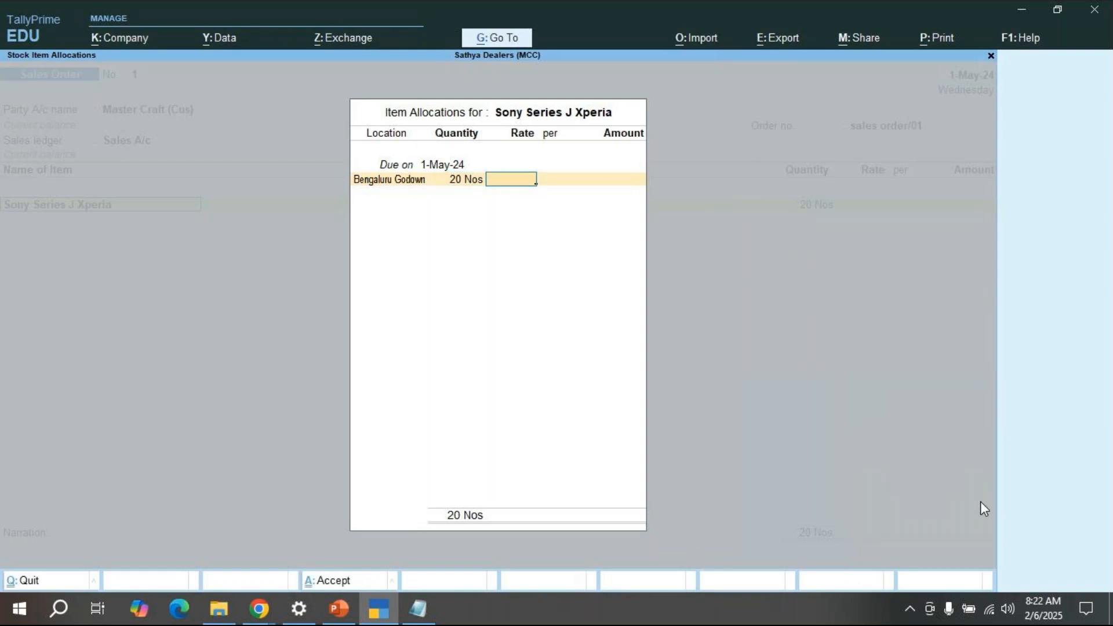
Step: Try a 25000 rate, erase it, and leave the item allocations
{"action": "type", "text": "25000"}
{"action": "key", "text": "BackSpace"}
{"action": "key", "text": "BackSpace"}
{"action": "key", "text": "BackSpace"}
{"action": "key", "text": "BackSpace"}
{"action": "key", "text": "BackSpace"}
{"action": "key", "text": "BackSpace"}
{"action": "key", "text": "BackSpace"}
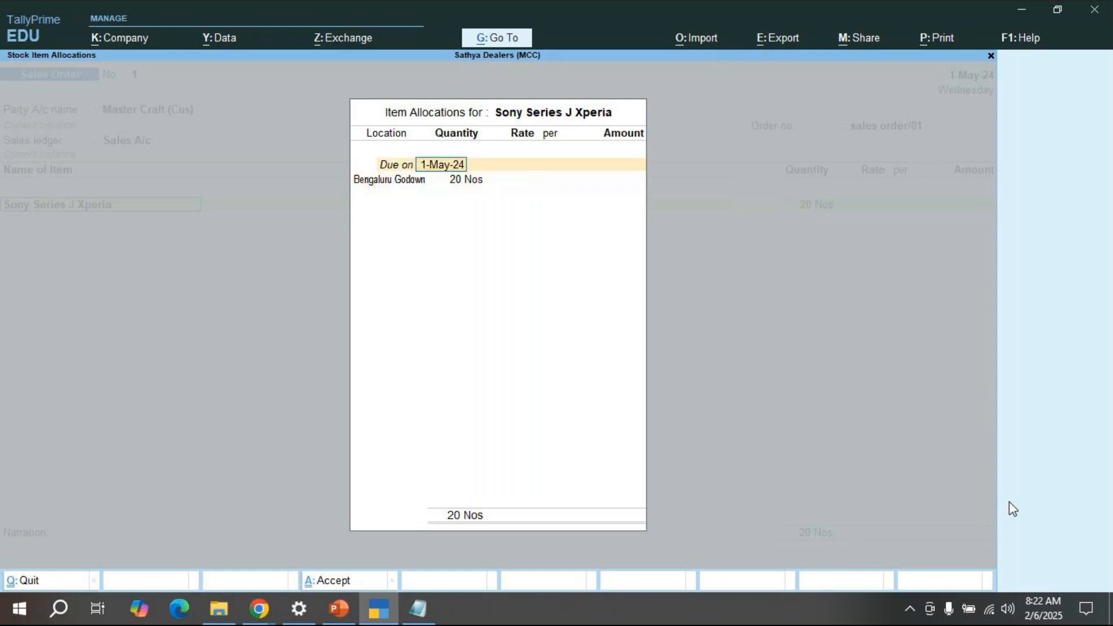
{"action": "key", "text": "Escape"}
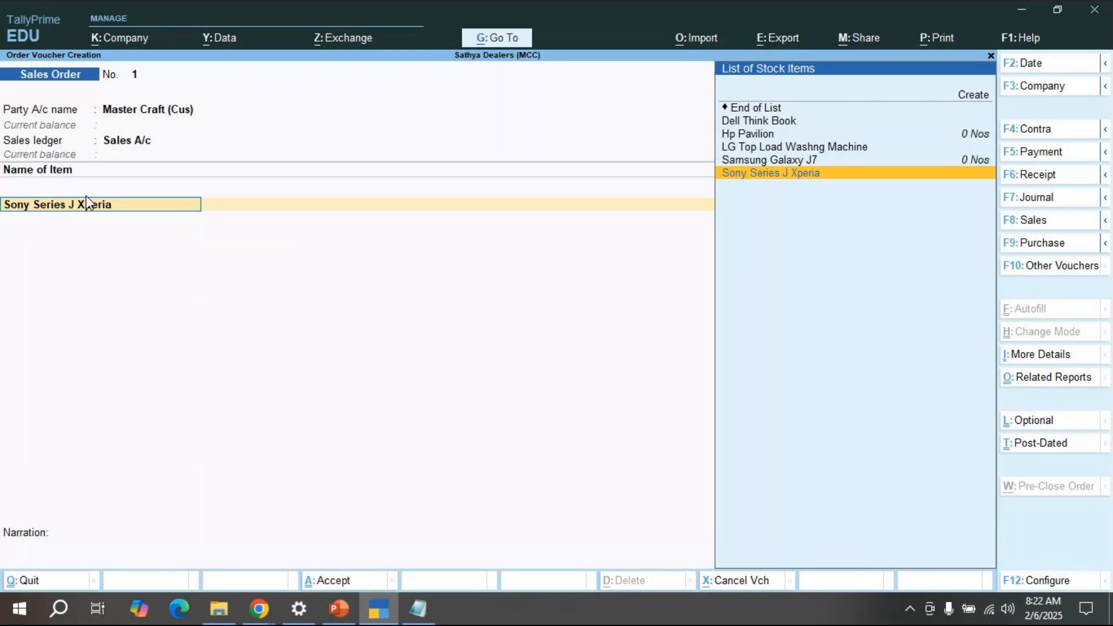
Step: Alter Sony Series J Xperia's master to give it a 30 Nos opening balance at Bengaluru Godown
{"action": "key", "text": "ctrl"}
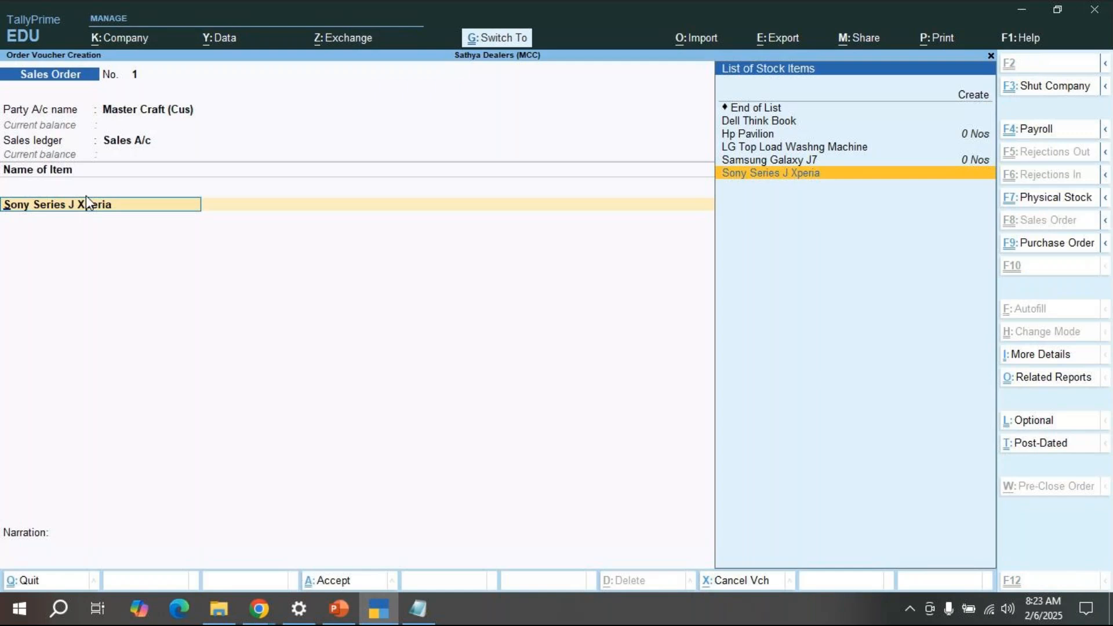
{"action": "key", "text": "ctrl+Return"}
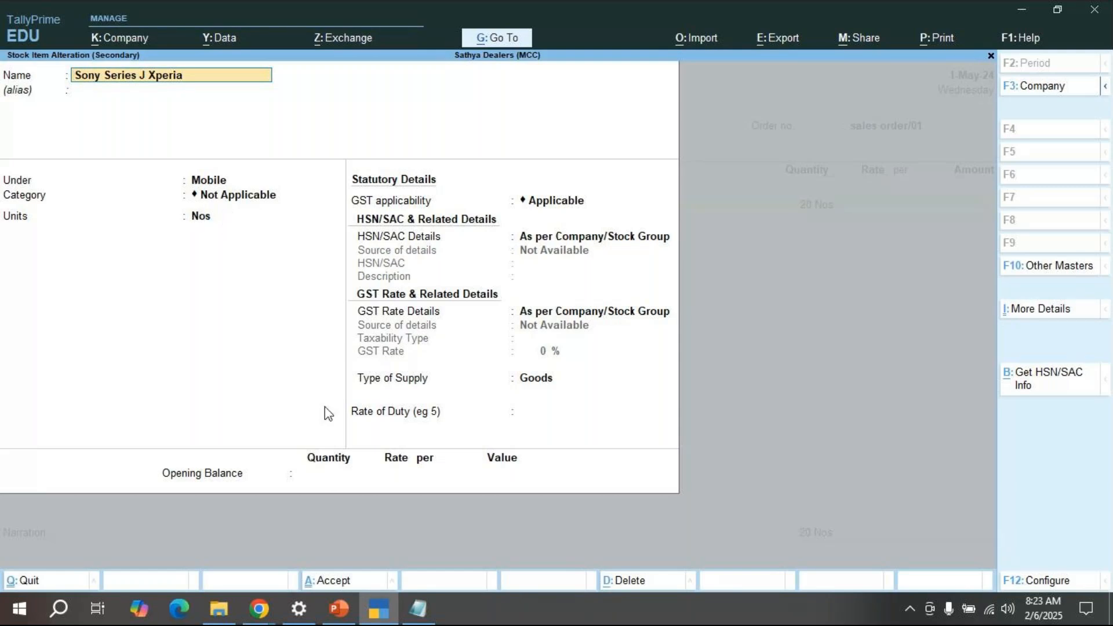
{"action": "left_click", "coordinate": [328, 479]}
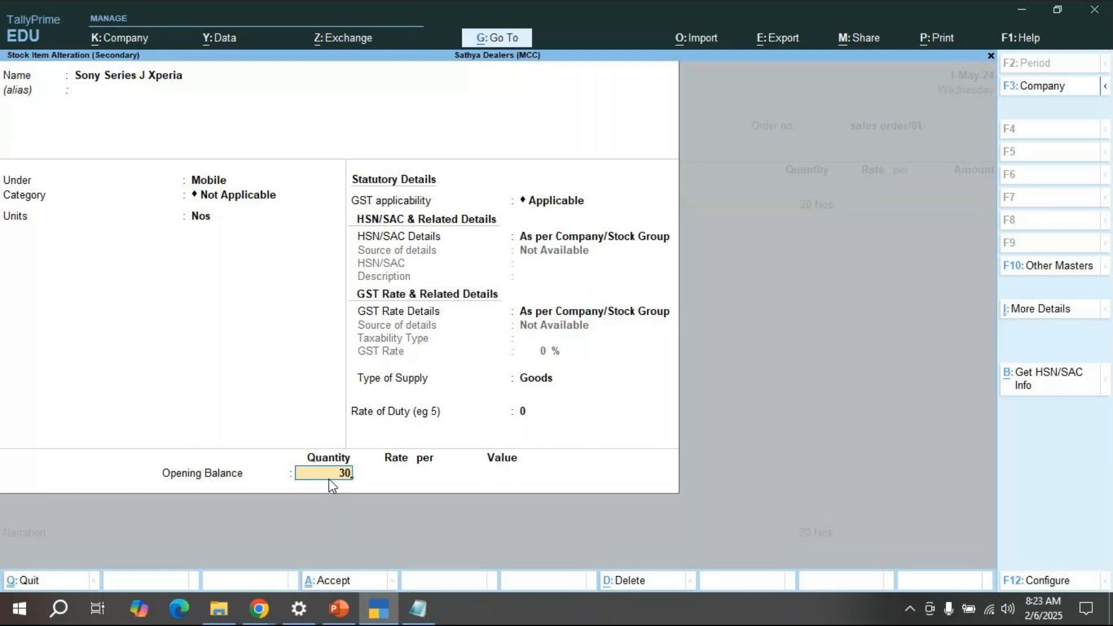
{"action": "key", "text": "Return"}
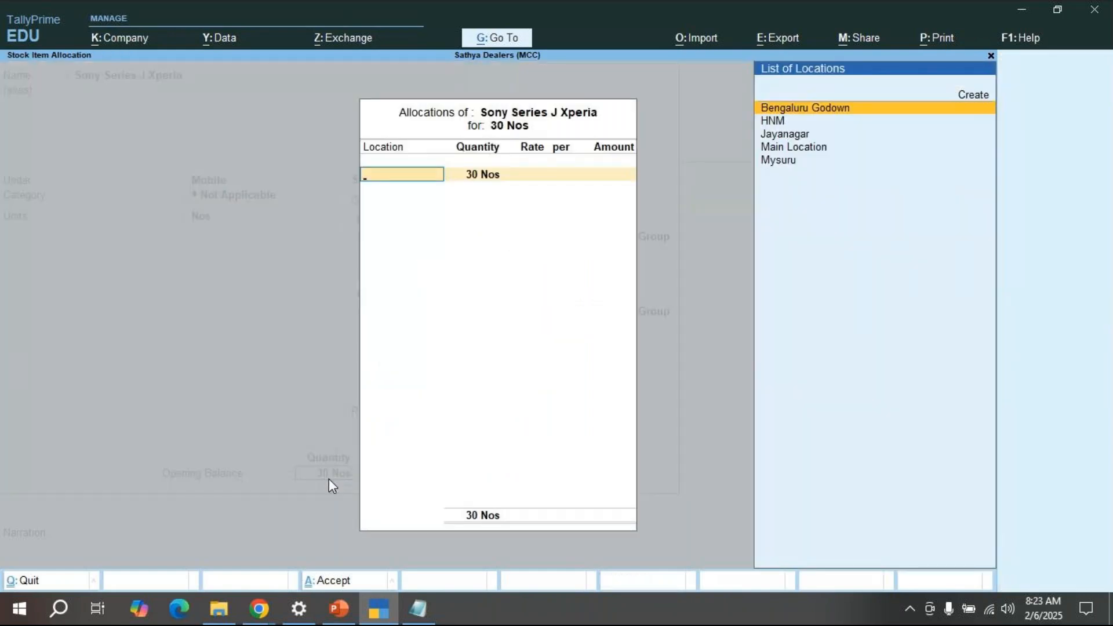
{"action": "key", "text": "Return"}
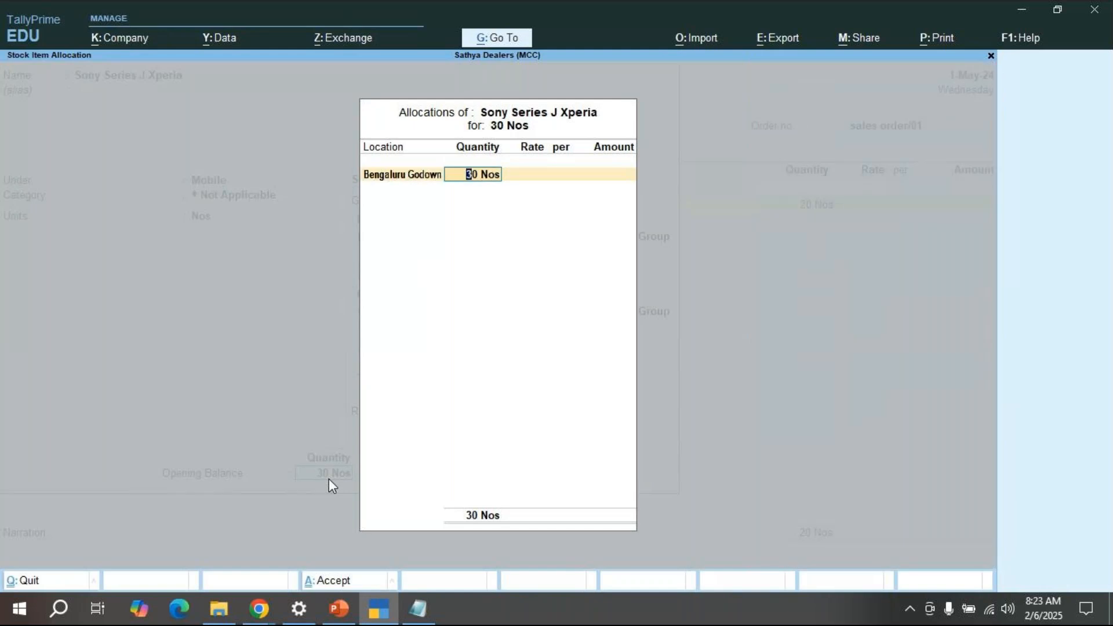
Step: Confirm the 30 Nos Bengaluru Godown opening stock allocation and save the stock item
{"action": "key", "text": "BackSpace"}
{"action": "key", "text": "Return"}
{"action": "key", "text": "BackSpace"}
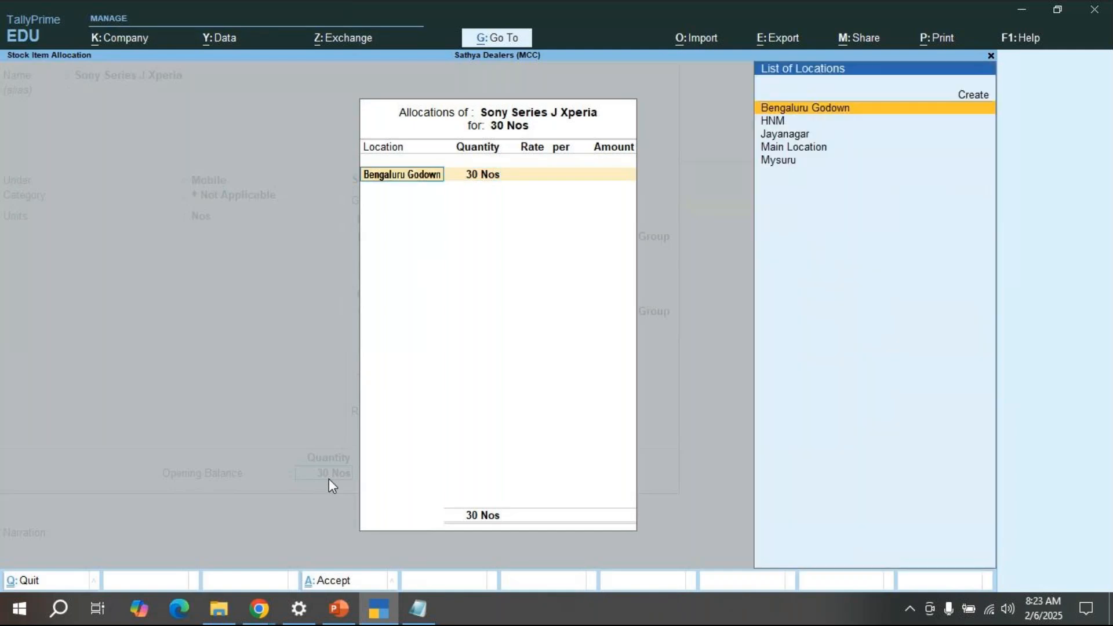
{"action": "key", "text": "ctrl+a"}
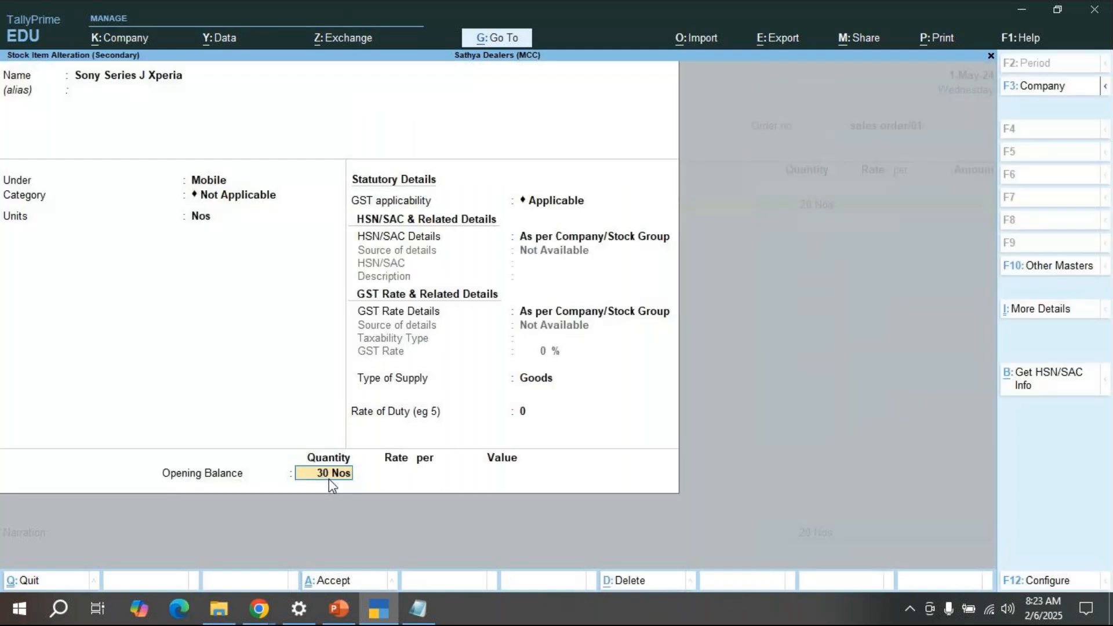
{"action": "key", "text": "Return"}
{"action": "key", "text": "Return"}
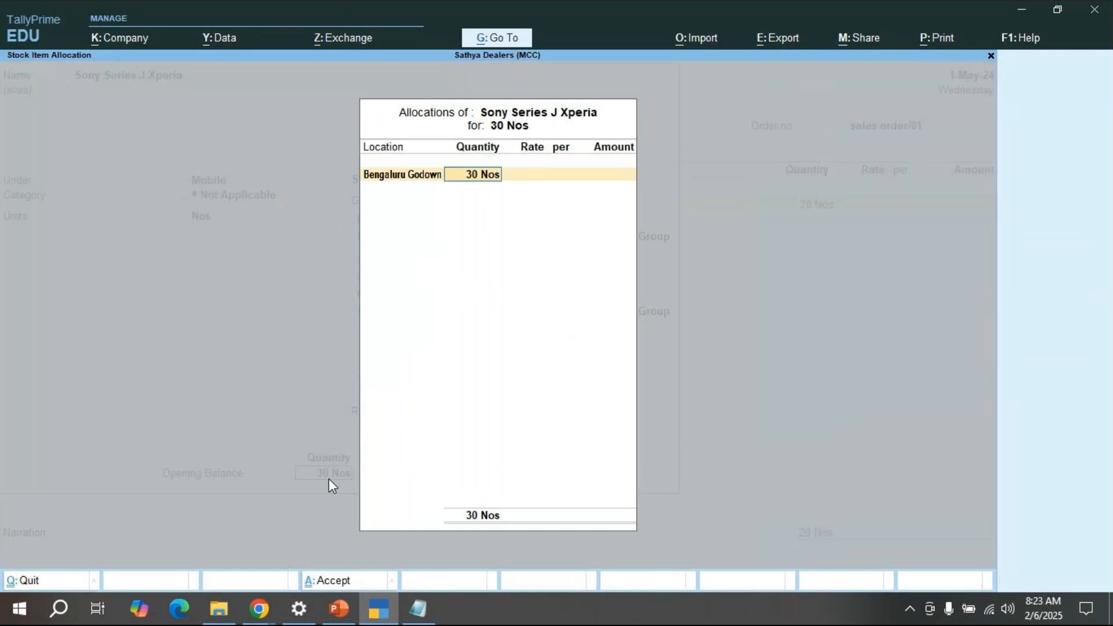
{"action": "key", "text": "Return"}
{"action": "key", "text": "Return"}
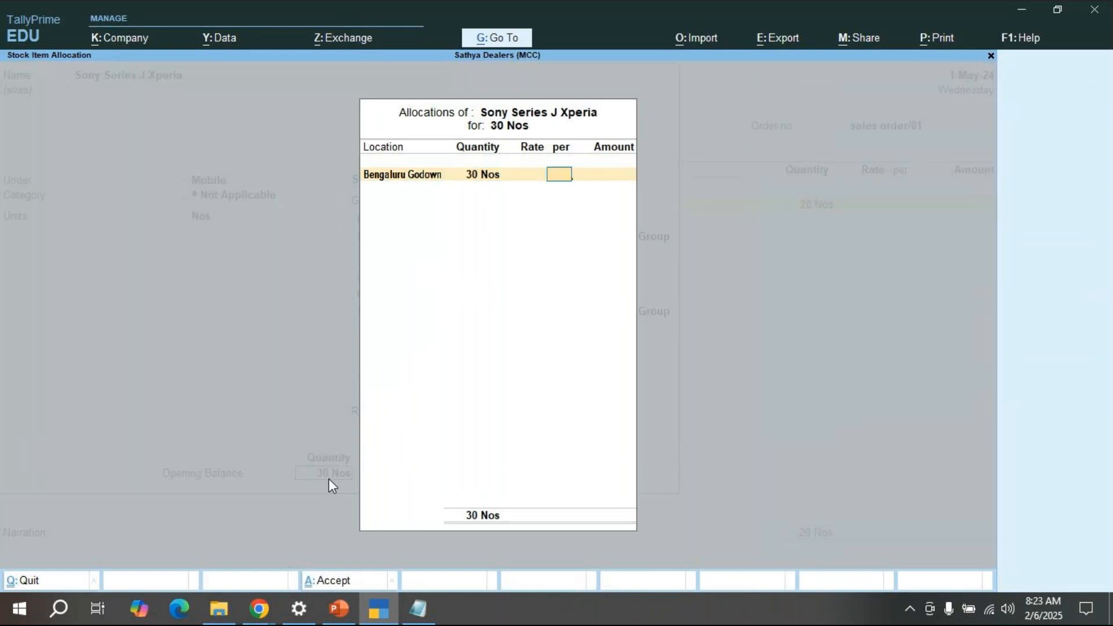
{"action": "key", "text": "Return"}
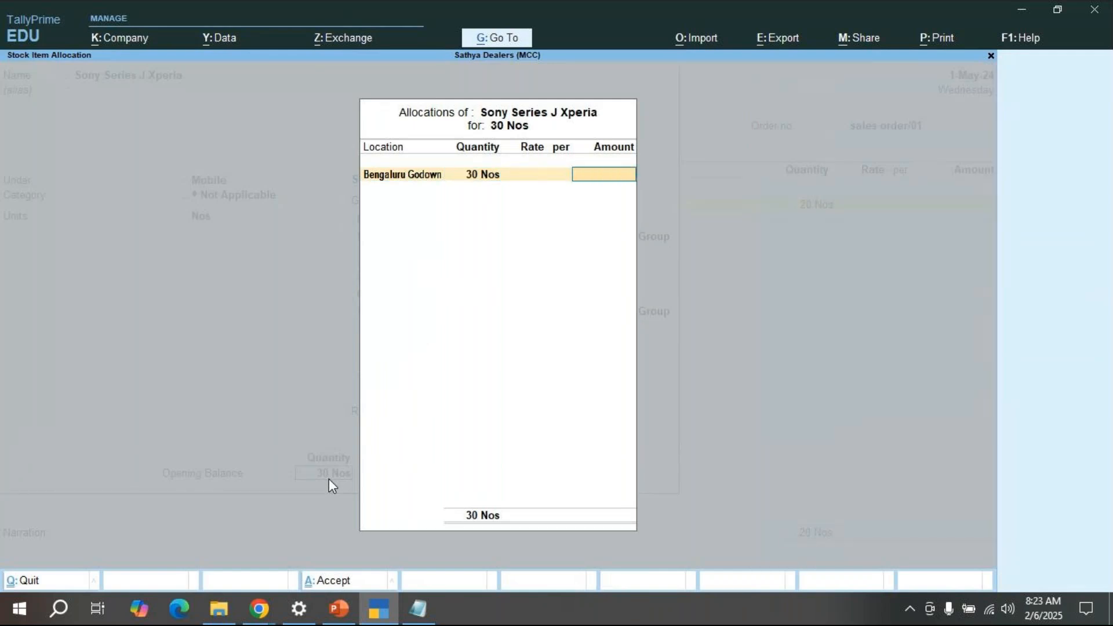
{"action": "key", "text": "Return"}
{"action": "key", "text": "Return"}
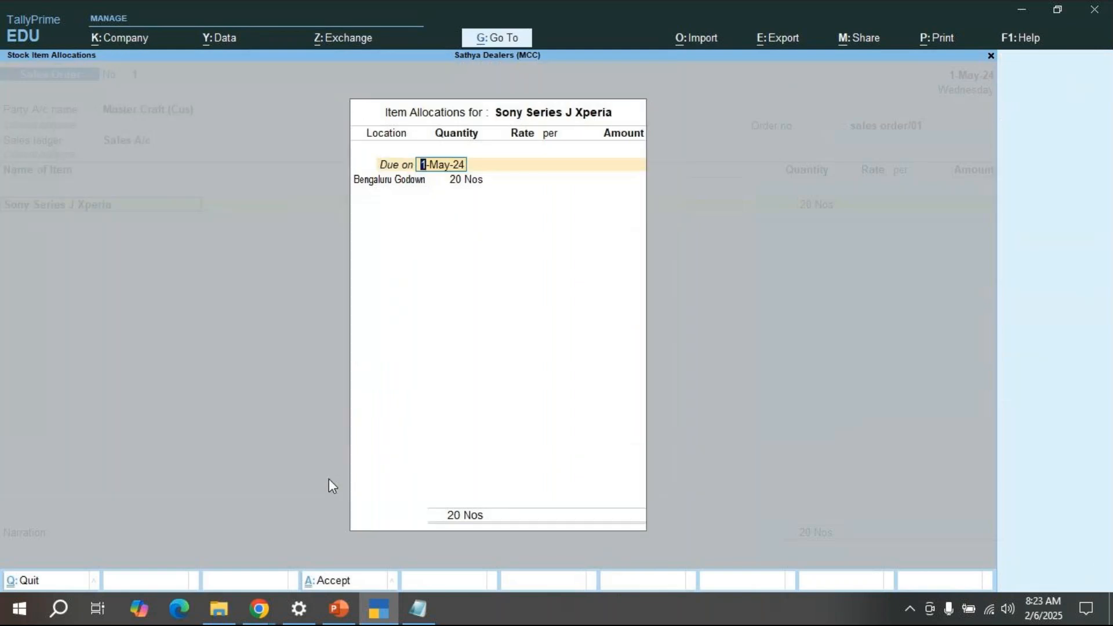
{"action": "key", "text": "Return"}
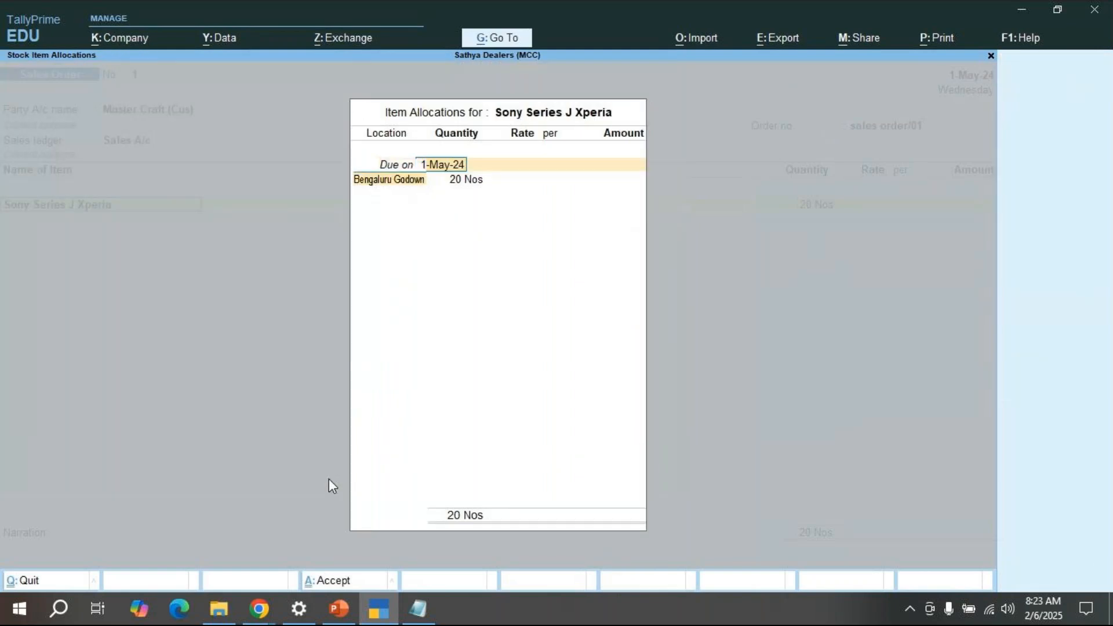
Step: Reselect Bengaluru Godown as the allocation location, correcting mistaken 25 rate and 15 quantity entries
{"action": "key", "text": "space"}
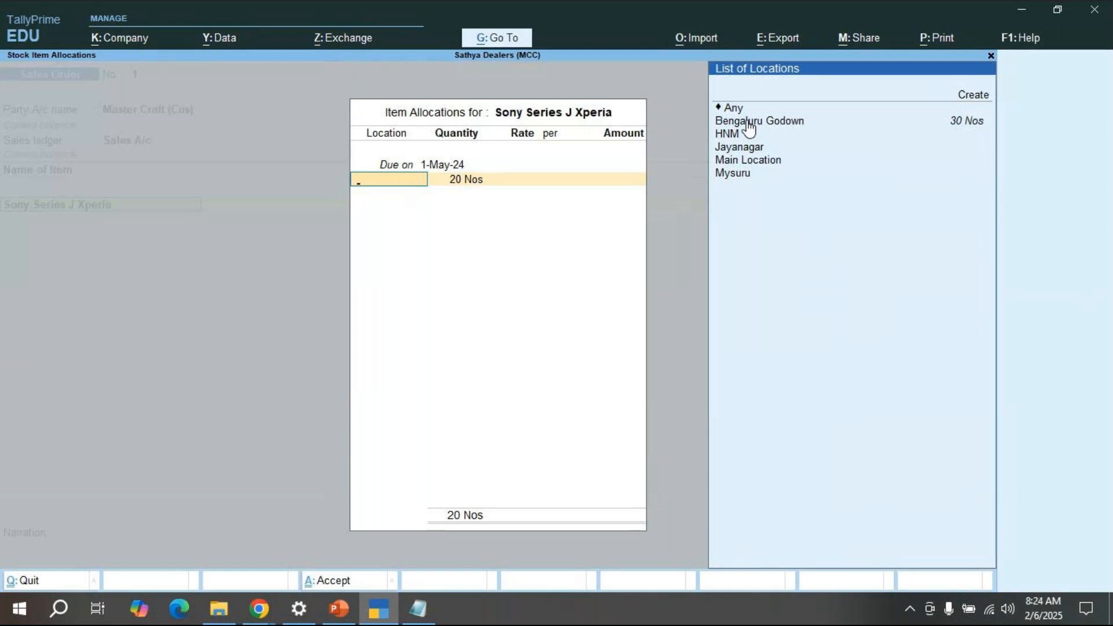
{"action": "key", "text": "Down"}
{"action": "key", "text": "Down"}
{"action": "key", "text": "Down"}
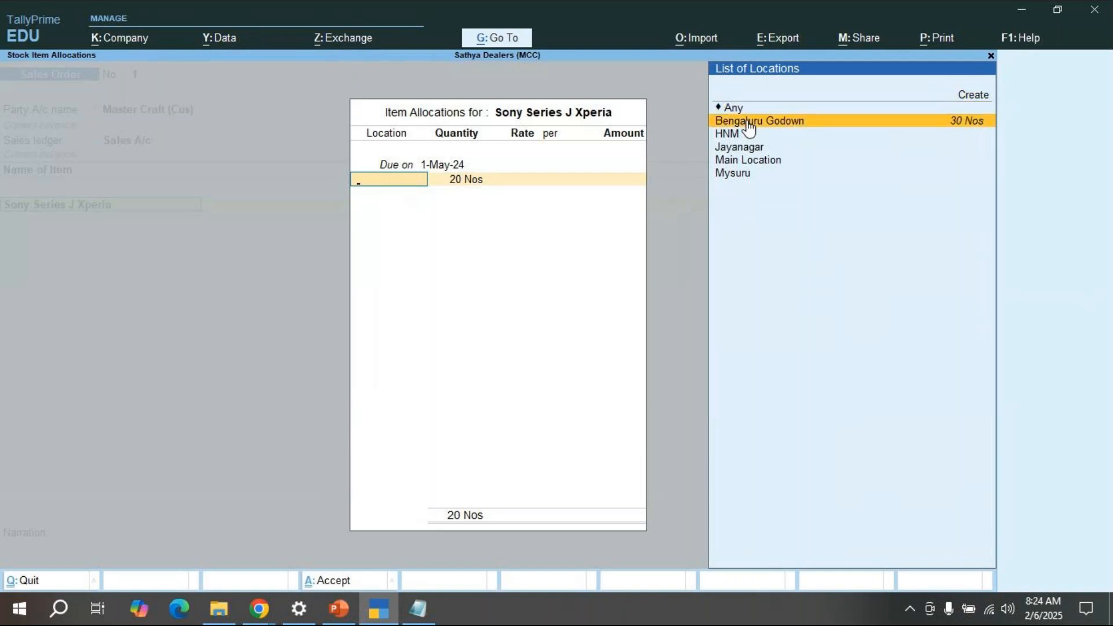
{"action": "left_click", "coordinate": [748, 122]}
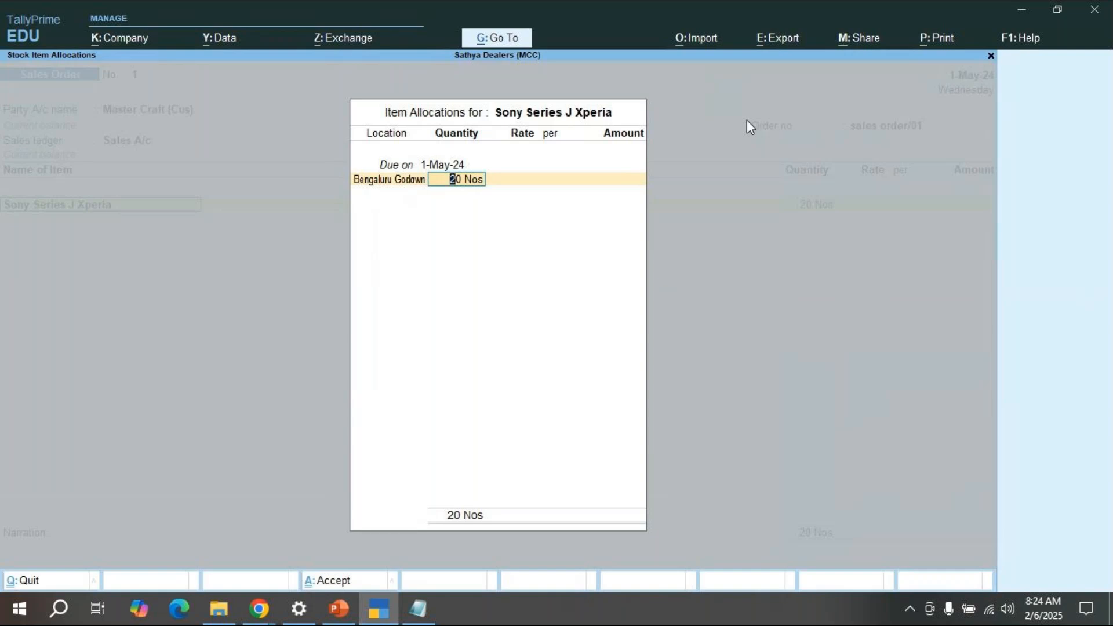
{"action": "key", "text": "Return"}
{"action": "type", "text": "25"}
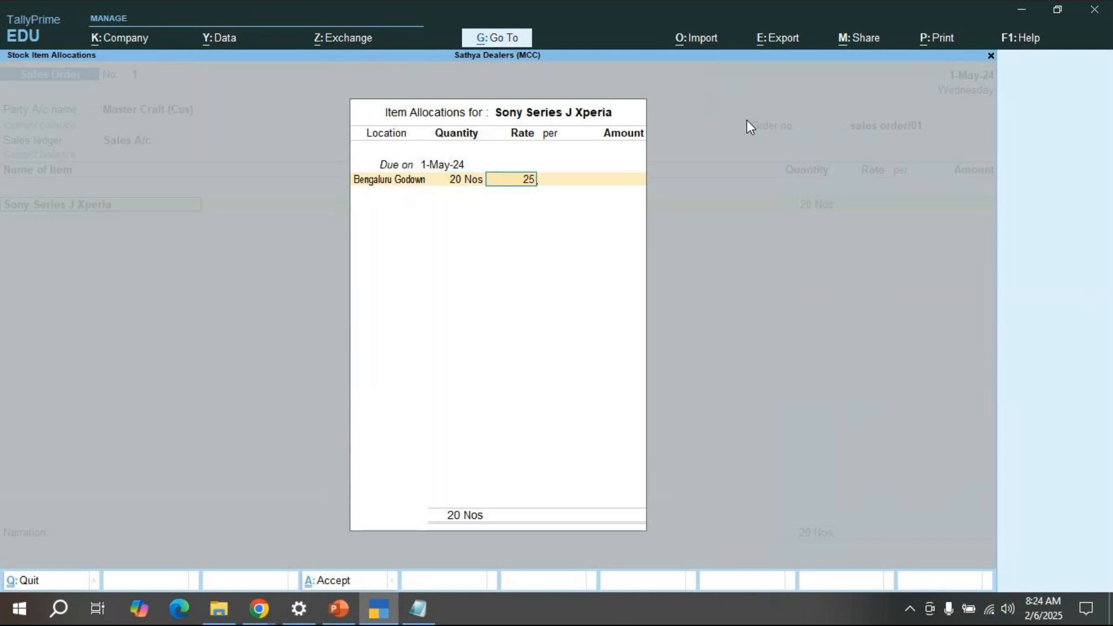
{"action": "key", "text": "BackSpace"}
{"action": "key", "text": "BackSpace"}
{"action": "key", "text": "BackSpace"}
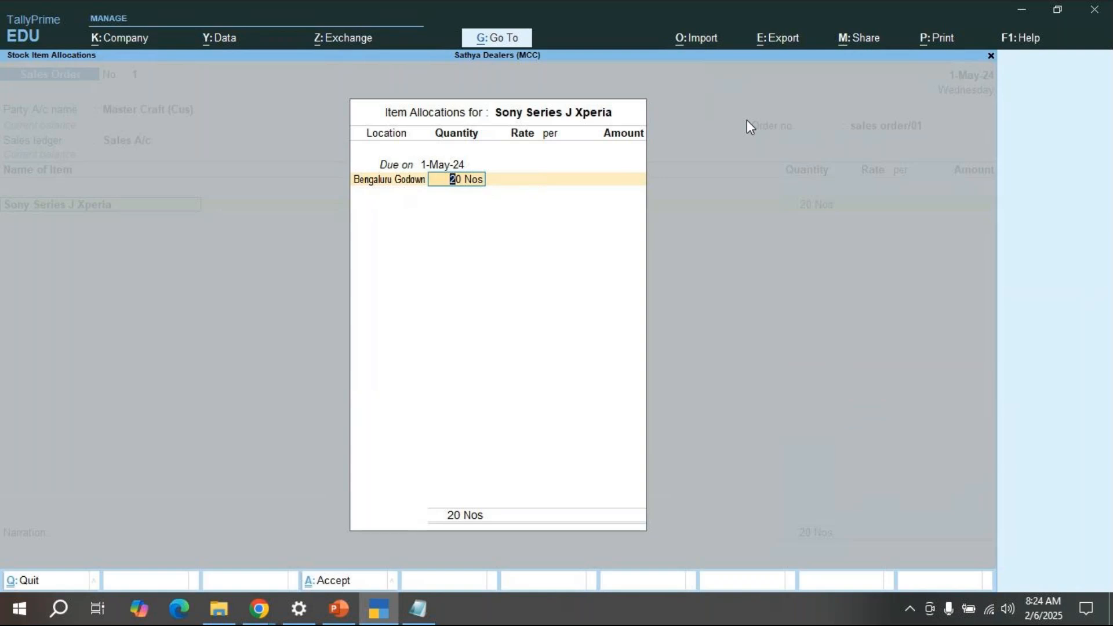
{"action": "type", "text": "15"}
{"action": "key", "text": "Return"}
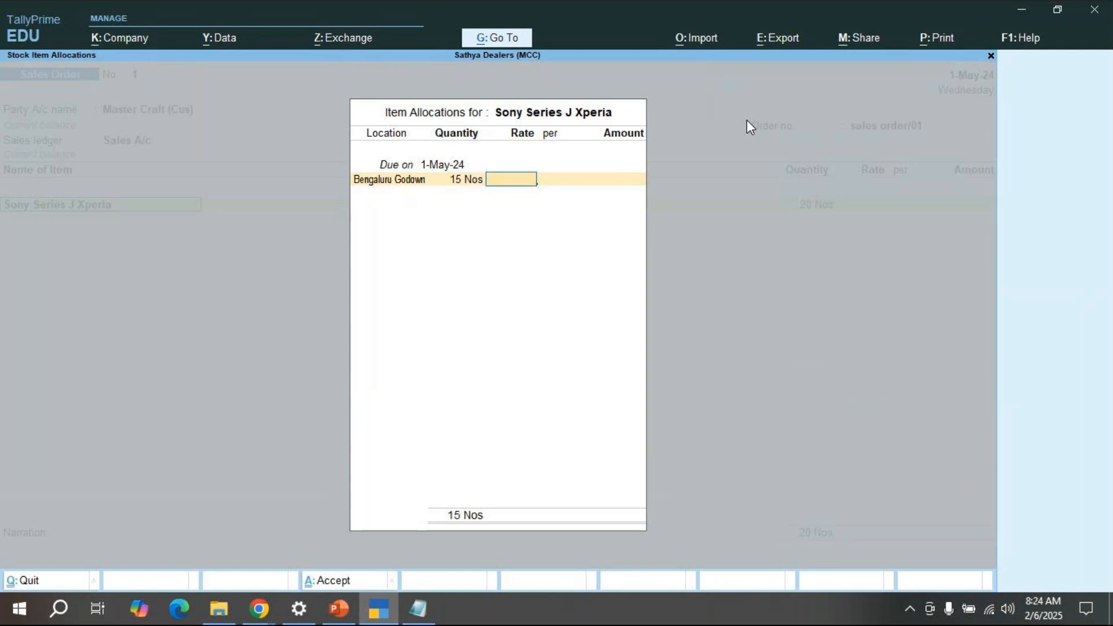
{"action": "key", "text": "BackSpace"}
{"action": "key", "text": "BackSpace"}
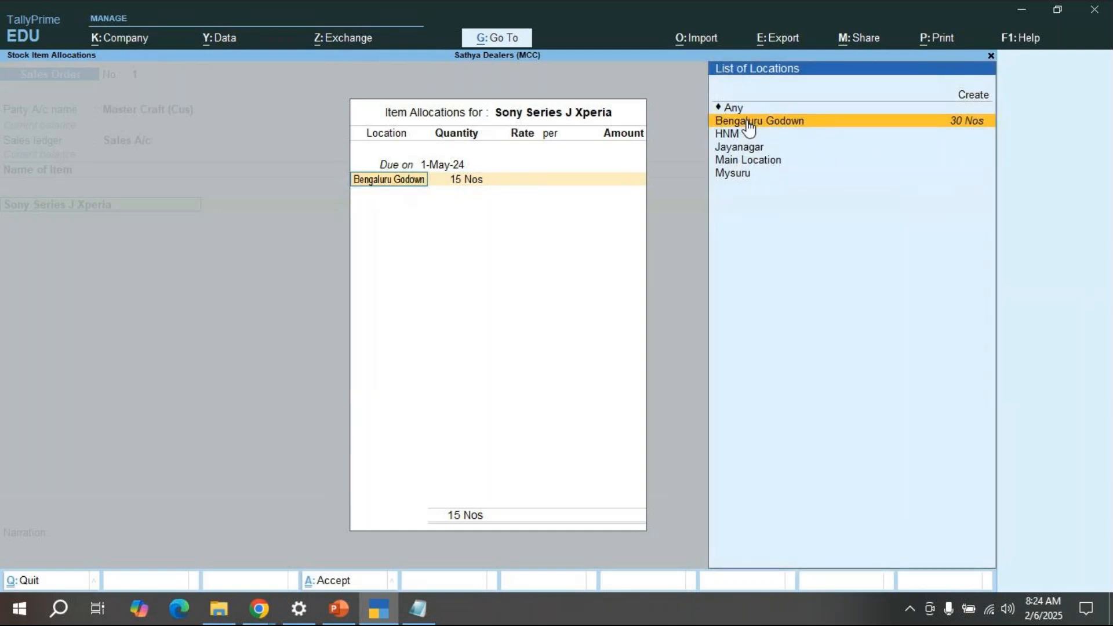
{"action": "key", "text": "Return"}
Step: Allocate 20 Nos at a rate of 20,000 each for an amount of 4,00,000
{"action": "type", "text": "20"}
{"action": "key", "text": "Return"}
{"action": "type", "text": "20000"}
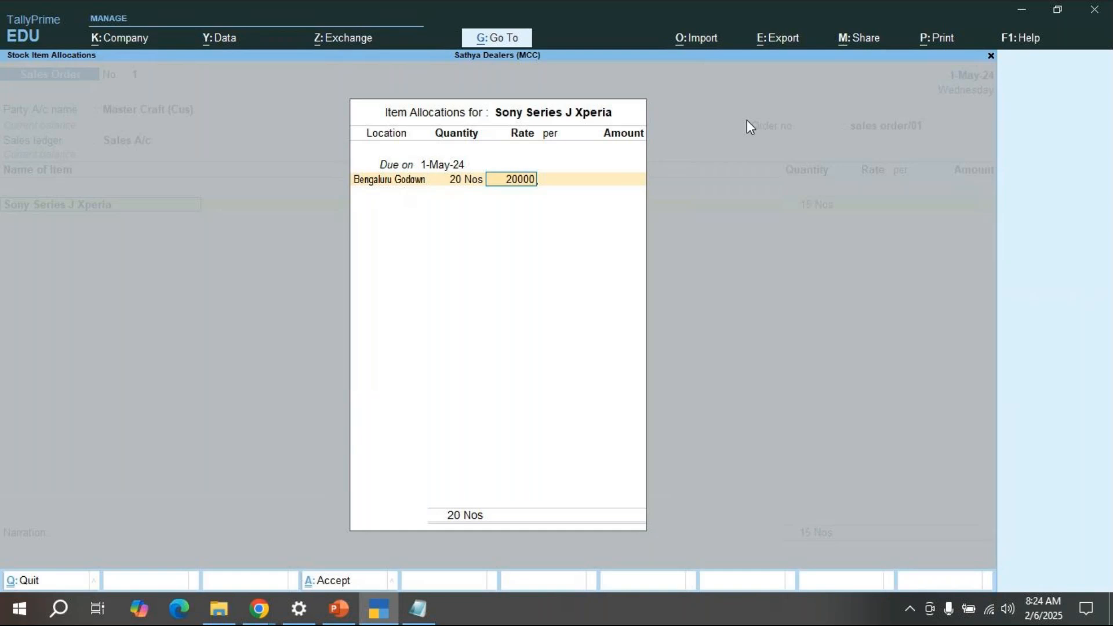
{"action": "key", "text": "Return"}
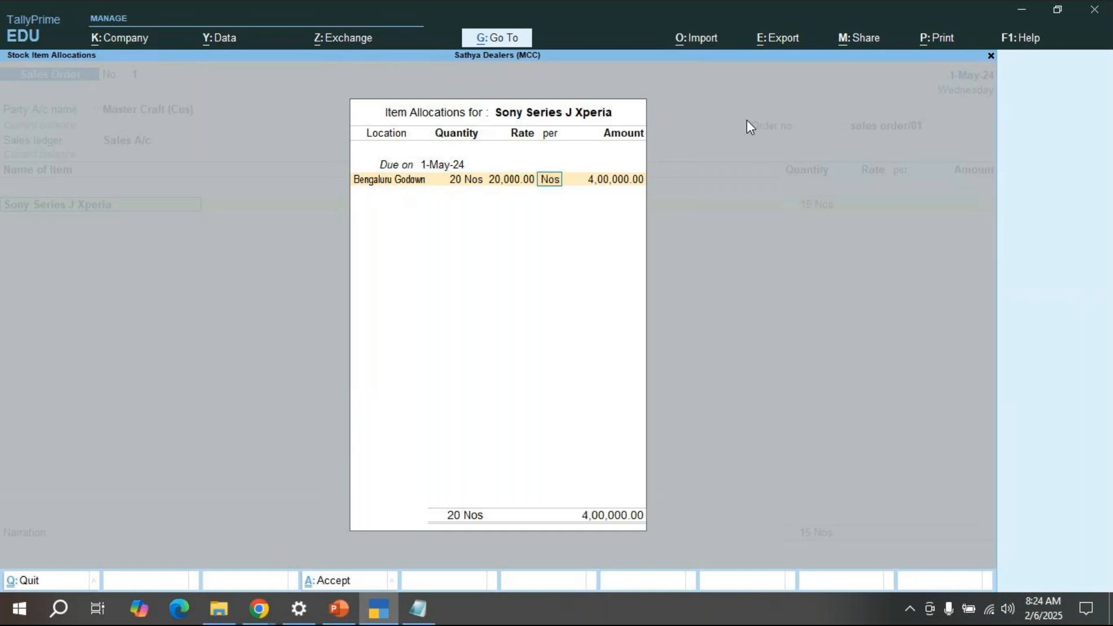
{"action": "key", "text": "Return"}
{"action": "key", "text": "Return"}
{"action": "key", "text": "Return"}
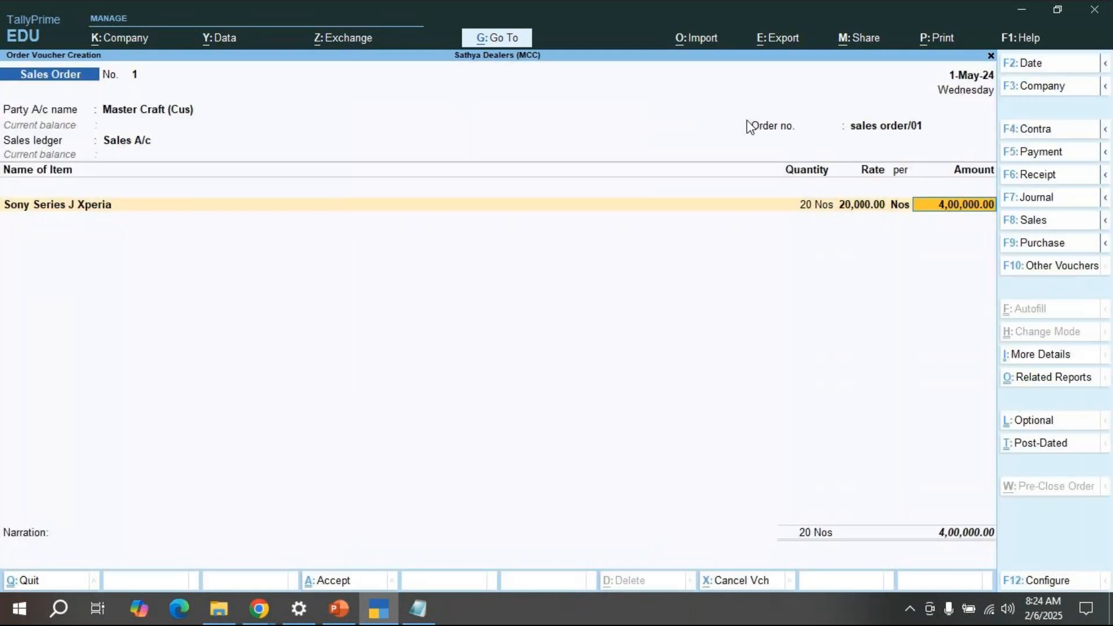
Step: Close the allocation and end the item list with End of List, adding no further items
{"action": "key", "text": "Return"}
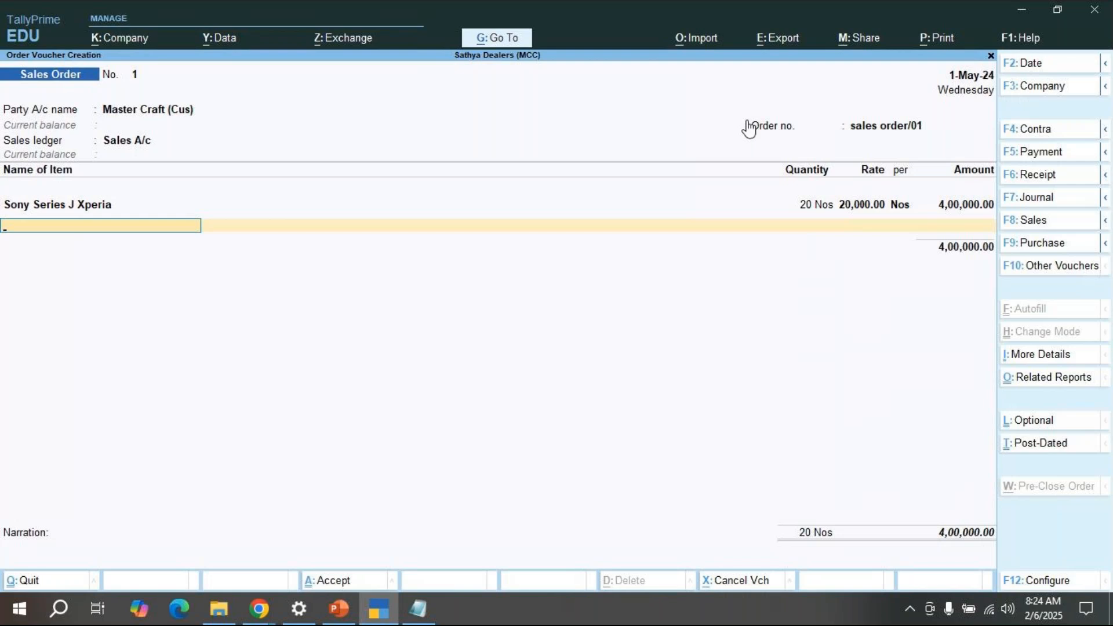
{"action": "key", "text": "space"}
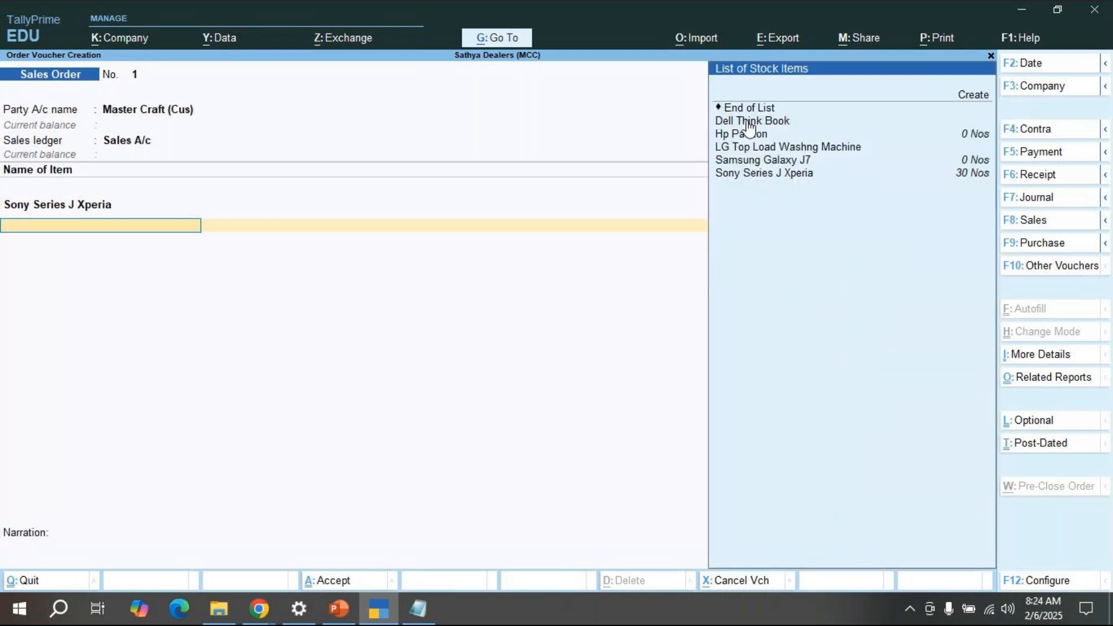
{"action": "key", "text": "Up"}
{"action": "key", "text": "Up"}
{"action": "key", "text": "Up"}
{"action": "key", "text": "Up"}
{"action": "key", "text": "Up"}
{"action": "key", "text": "Up"}
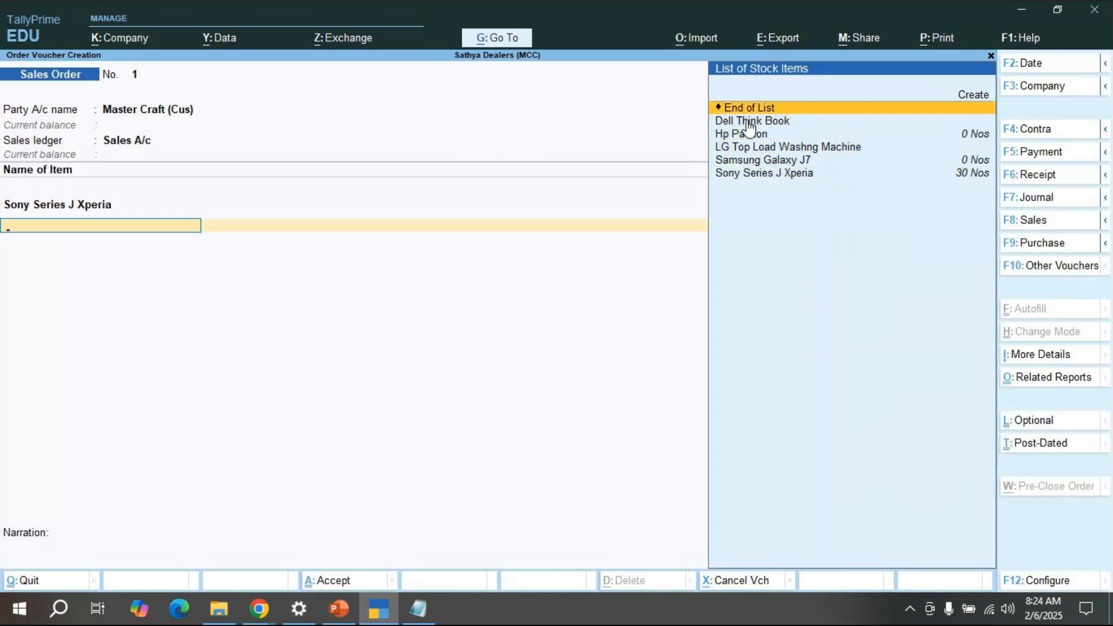
{"action": "key", "text": "Return"}
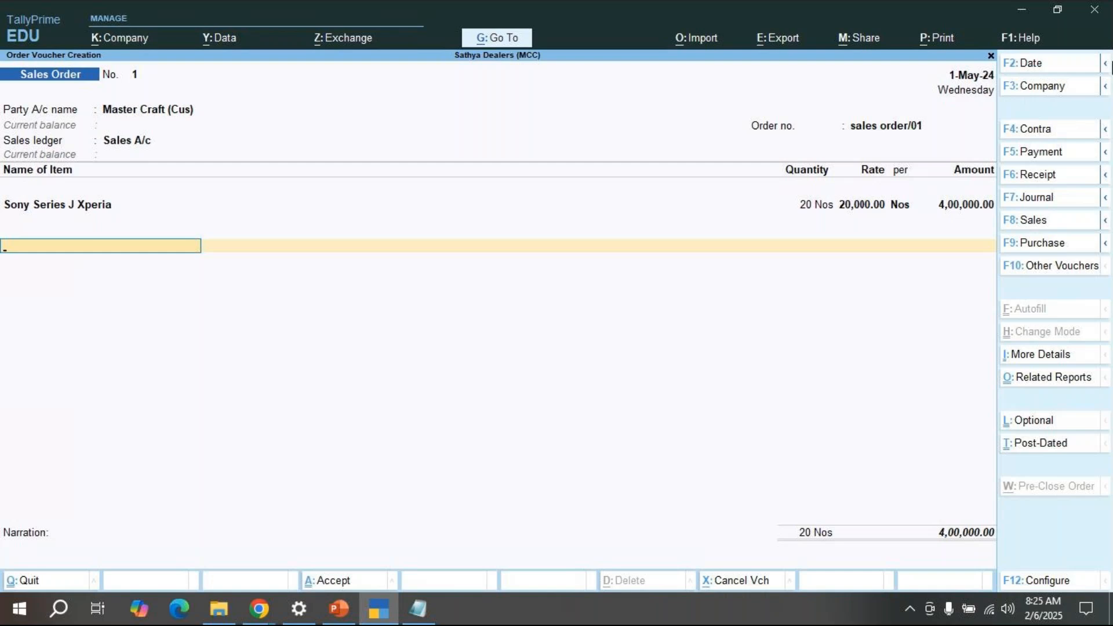
{"action": "key", "text": "Return"}
{"action": "key", "text": "Return"}
{"action": "key", "text": "Return"}
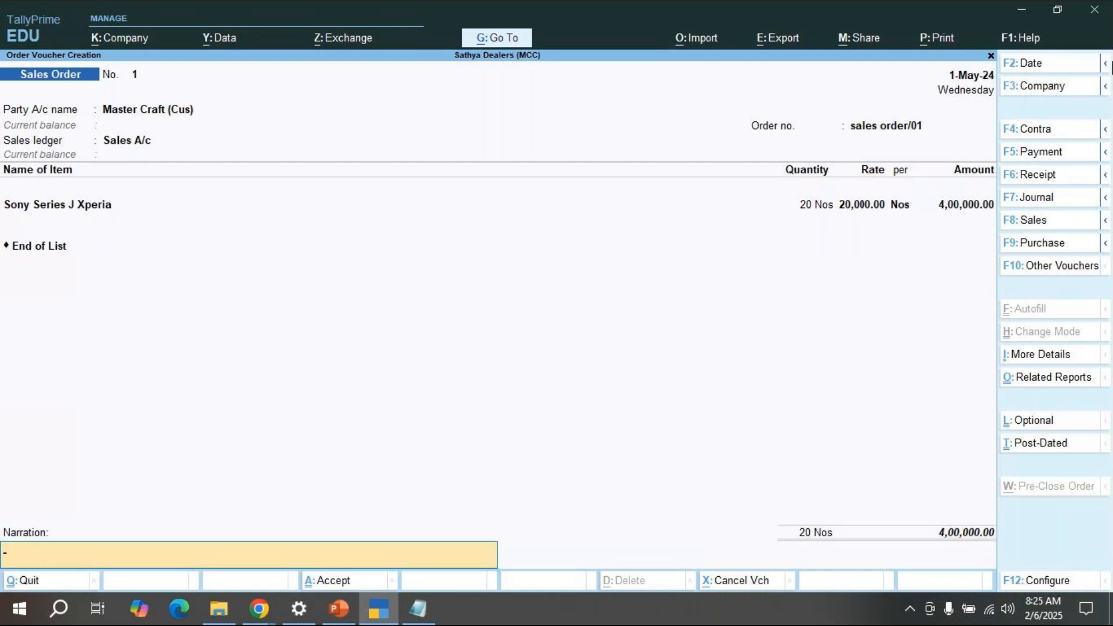
Step: Add the narration 'being sales order received' and save Sales Order 1
{"action": "key", "text": "Escape"}
{"action": "type", "text": "being sales order received"}
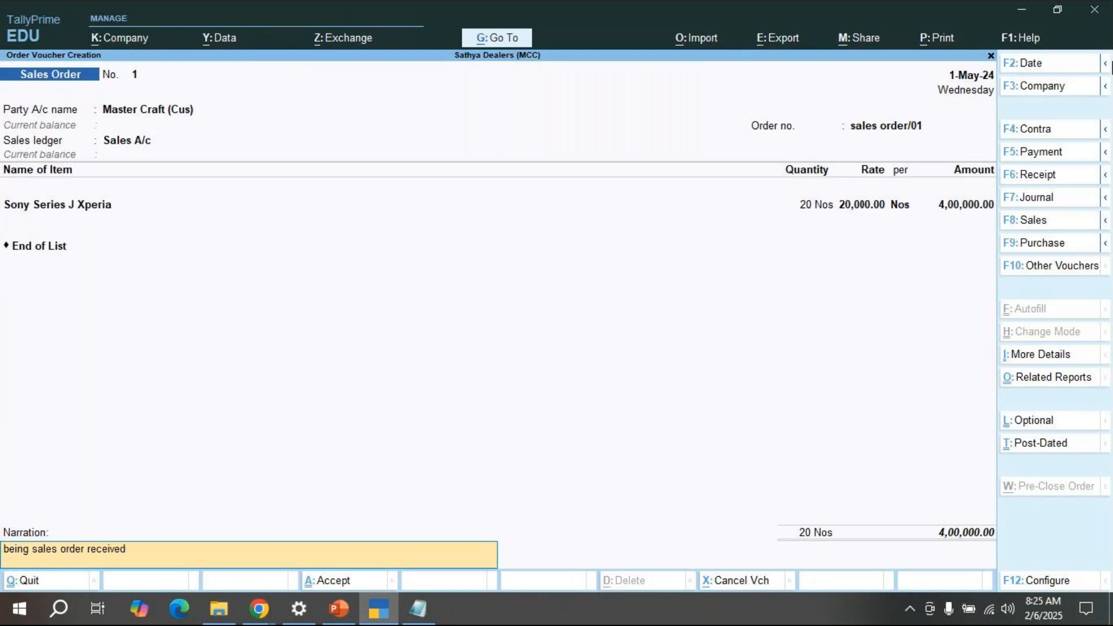
{"action": "key", "text": "Return"}
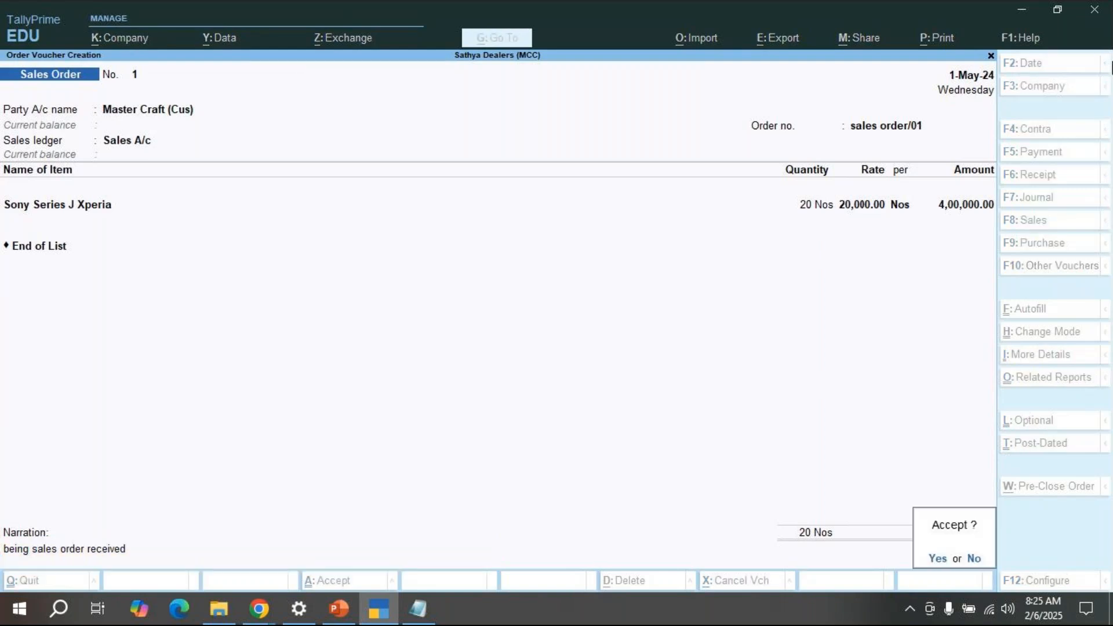
{"action": "key", "text": "Return"}
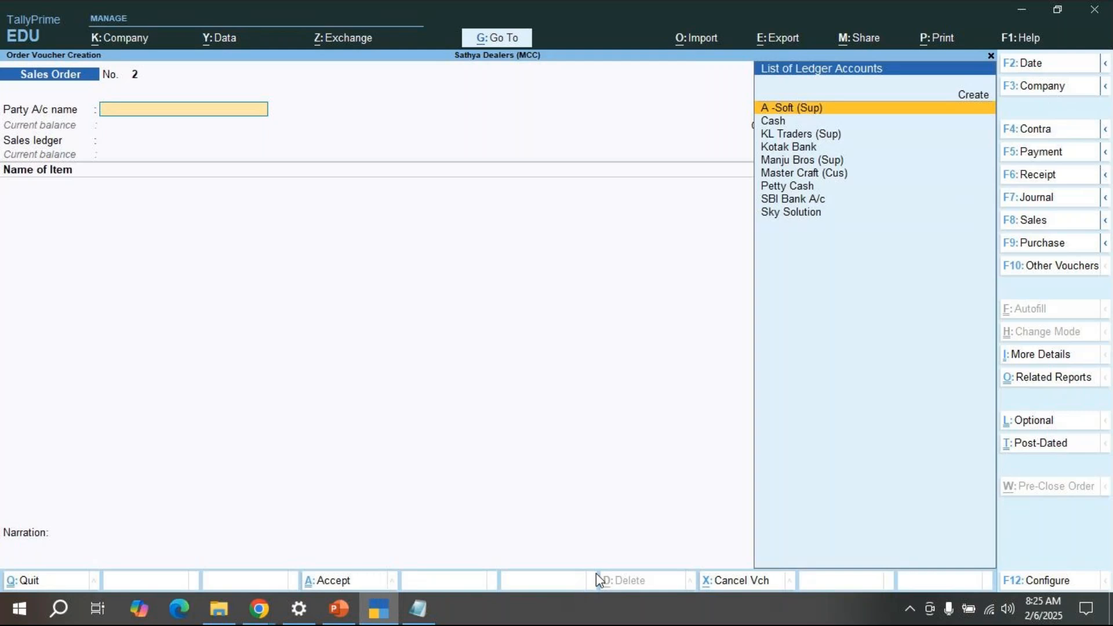
Step: Leave the blank order and reopen Master Craft's Sales Order 1 from the 1-May-24 Day Book
{"action": "key", "text": "Escape"}
{"action": "key", "text": "Escape"}
{"action": "key", "text": "Down"}
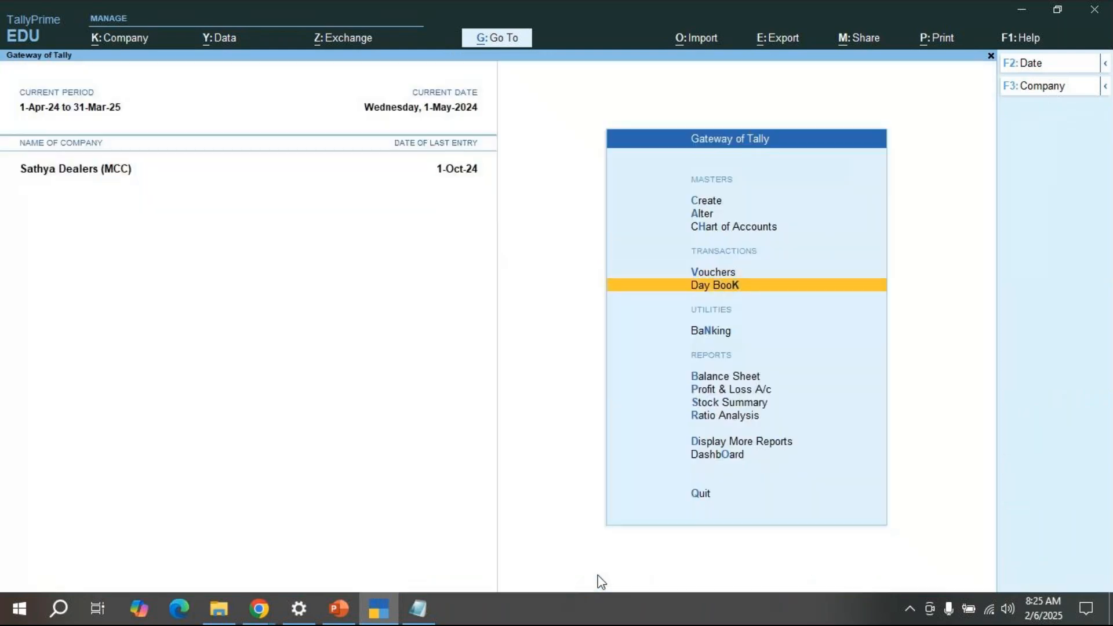
{"action": "key", "text": "Return"}
{"action": "key", "text": "Down"}
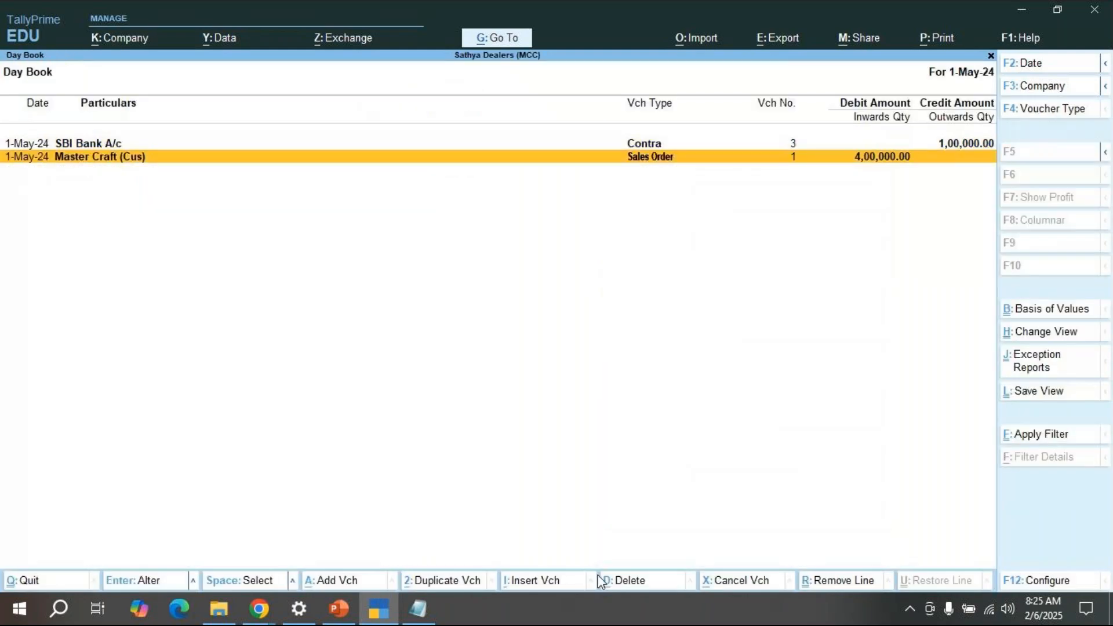
{"action": "key", "text": "Return"}
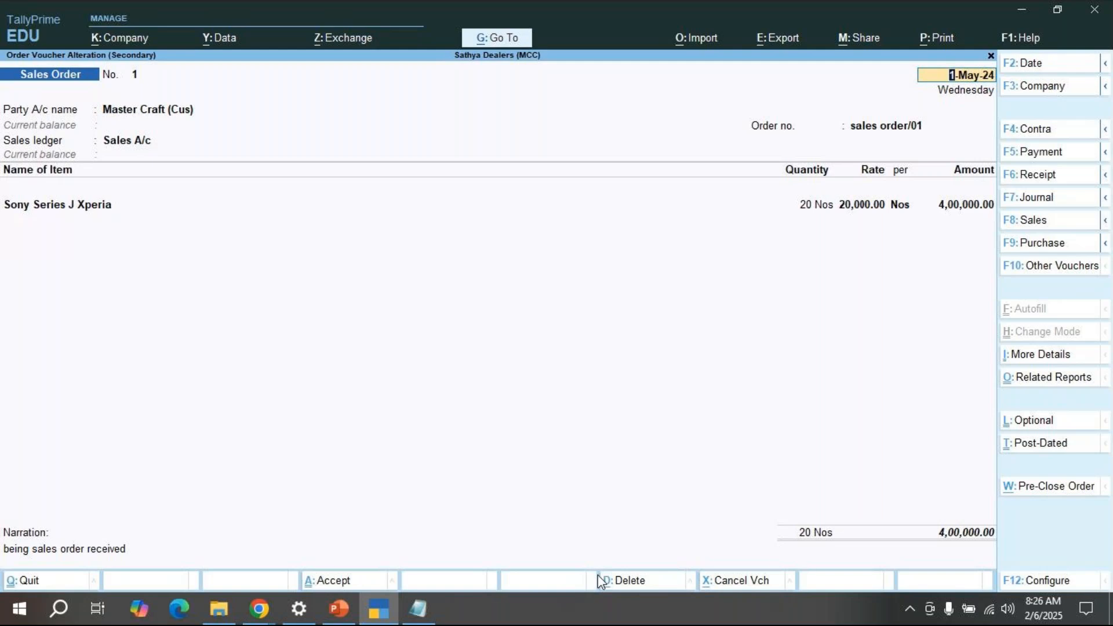
{"action": "left_click", "coordinate": [257, 610]}
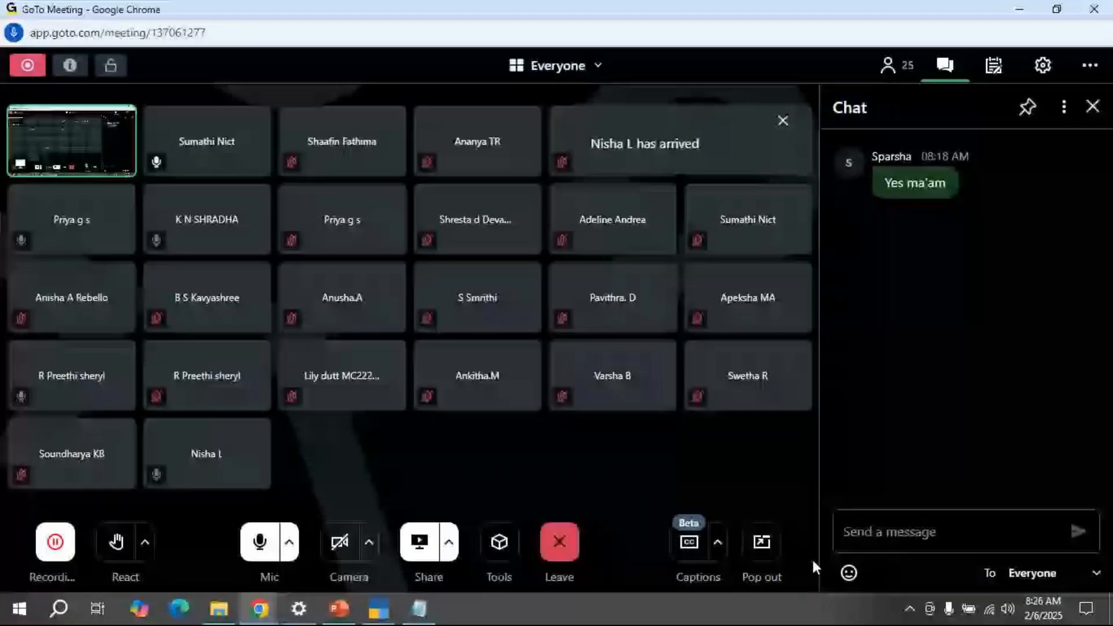
{"action": "left_click", "coordinate": [1018, 9]}
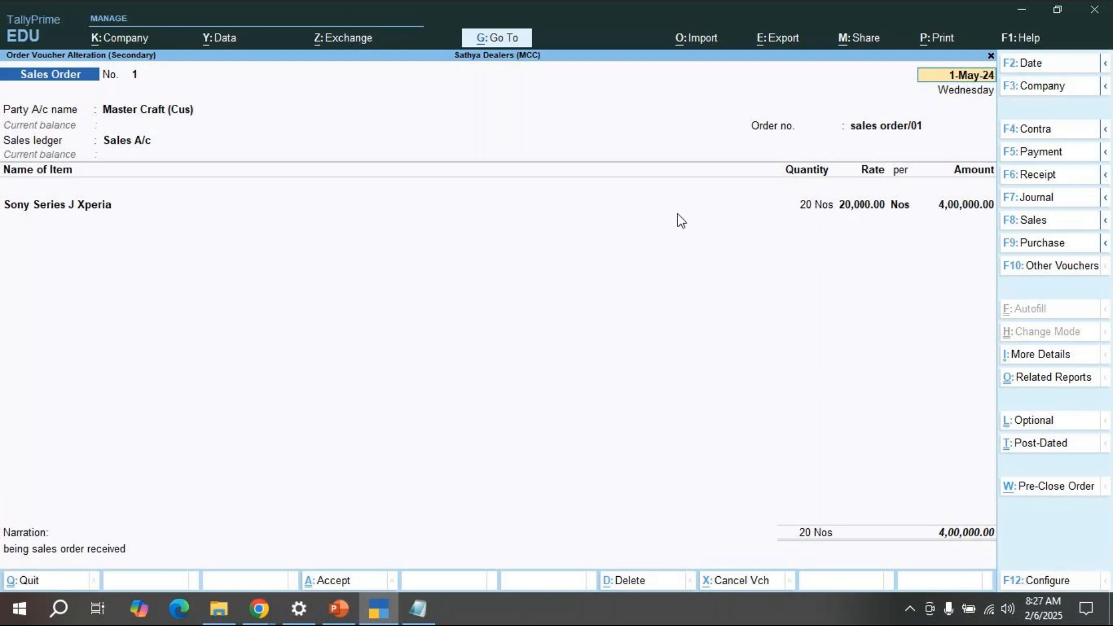
Step: Pass through Sales Order 1's date, order, party, godown and narration fields unchanged, ready to accept
{"action": "key", "text": "Return"}
{"action": "key", "text": "Return"}
{"action": "key", "text": "Return"}
{"action": "key", "text": "Return"}
{"action": "key", "text": "Return"}
{"action": "key", "text": "Return"}
{"action": "key", "text": "Return"}
{"action": "key", "text": "Return"}
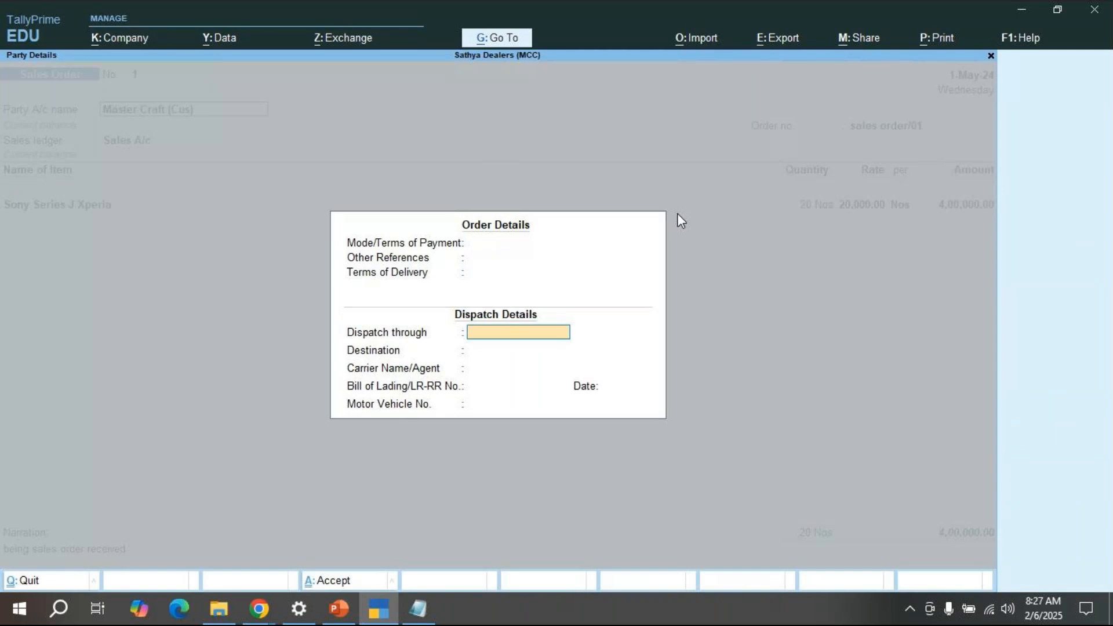
{"action": "key", "text": "Return"}
{"action": "key", "text": "Return"}
{"action": "key", "text": "Return"}
{"action": "key", "text": "Return"}
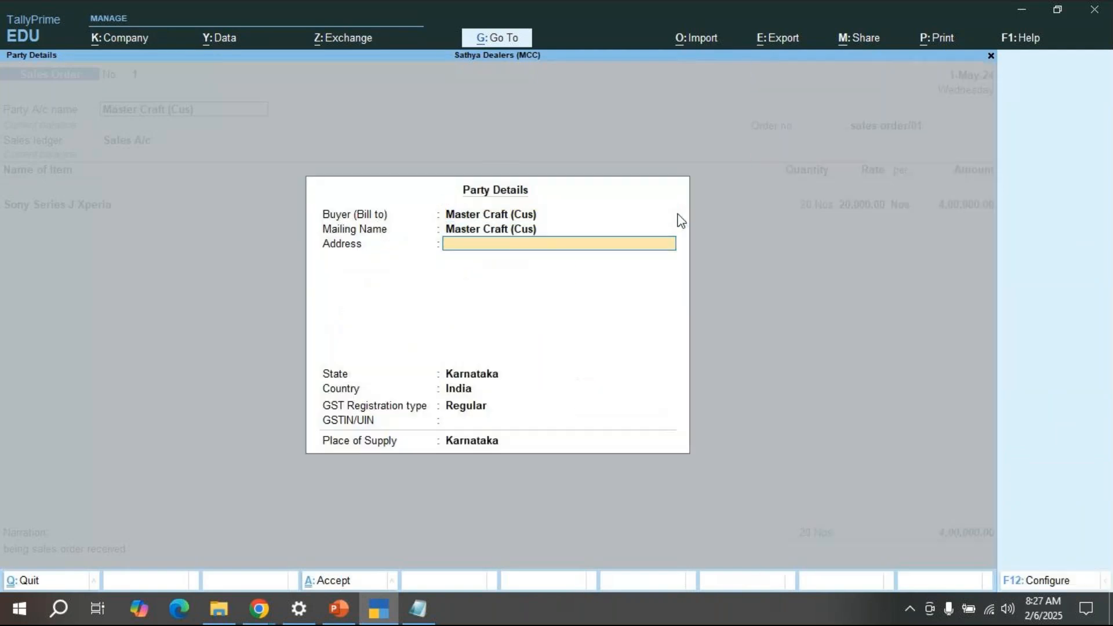
{"action": "key", "text": "Return"}
{"action": "key", "text": "Return"}
{"action": "key", "text": "Return"}
{"action": "key", "text": "Return"}
{"action": "key", "text": "Return"}
{"action": "key", "text": "Return"}
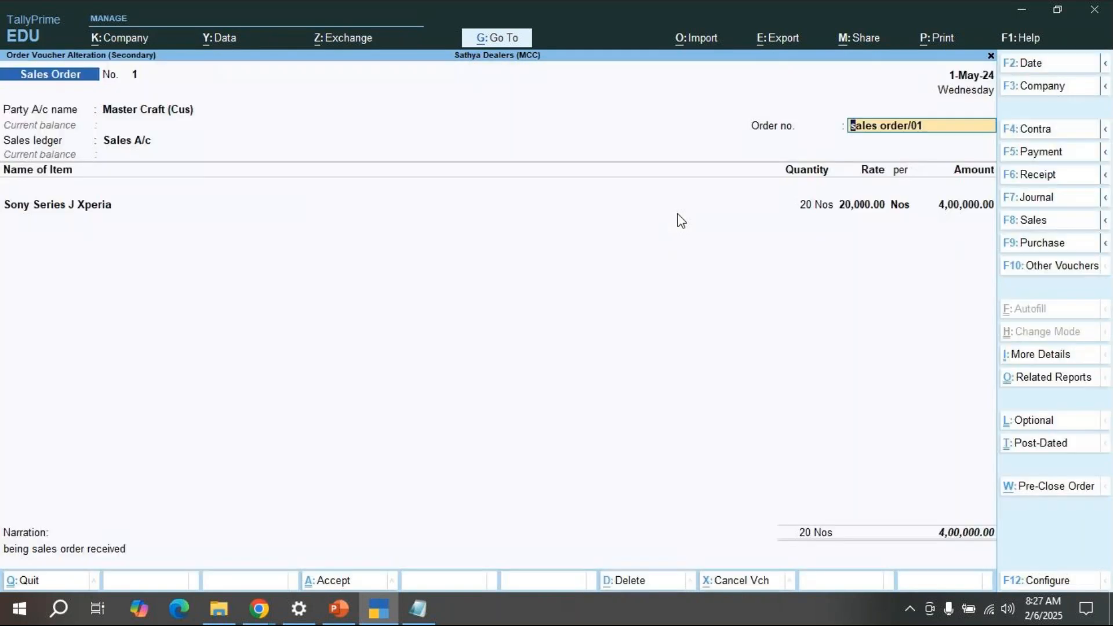
{"action": "key", "text": "Return"}
{"action": "key", "text": "Return"}
{"action": "key", "text": "Return"}
{"action": "key", "text": "Return"}
{"action": "key", "text": "Return"}
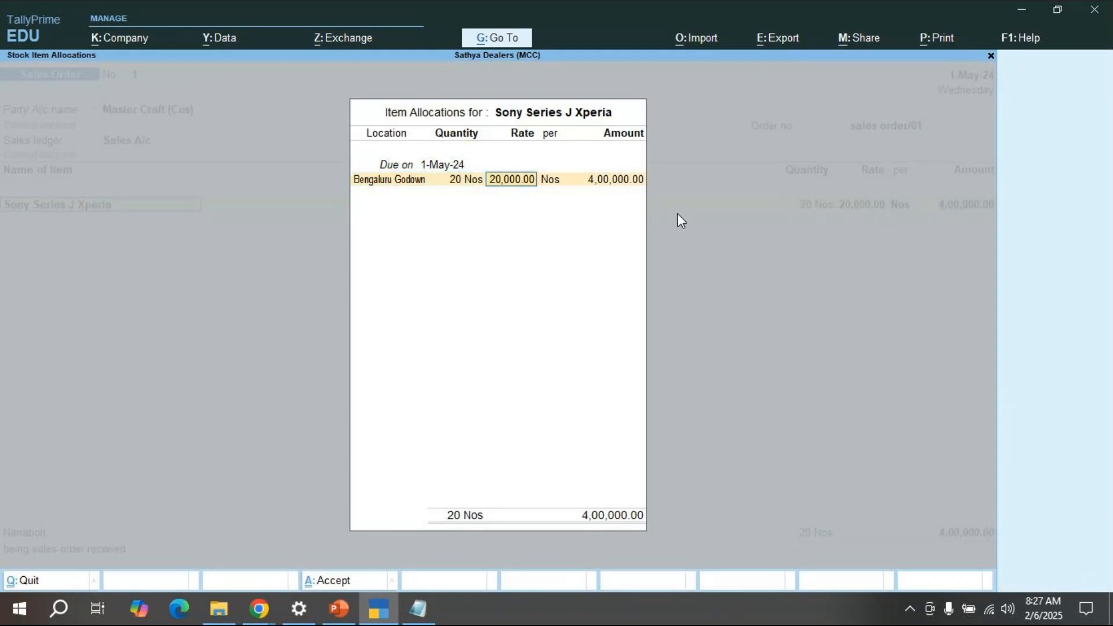
{"action": "key", "text": "Return"}
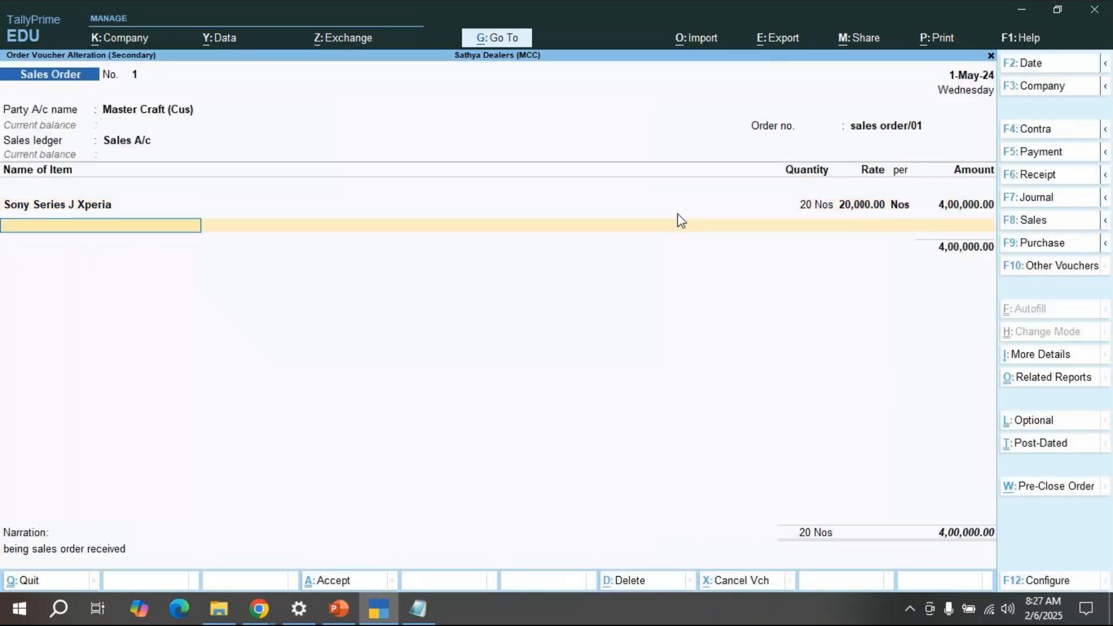
{"action": "key", "text": "Return"}
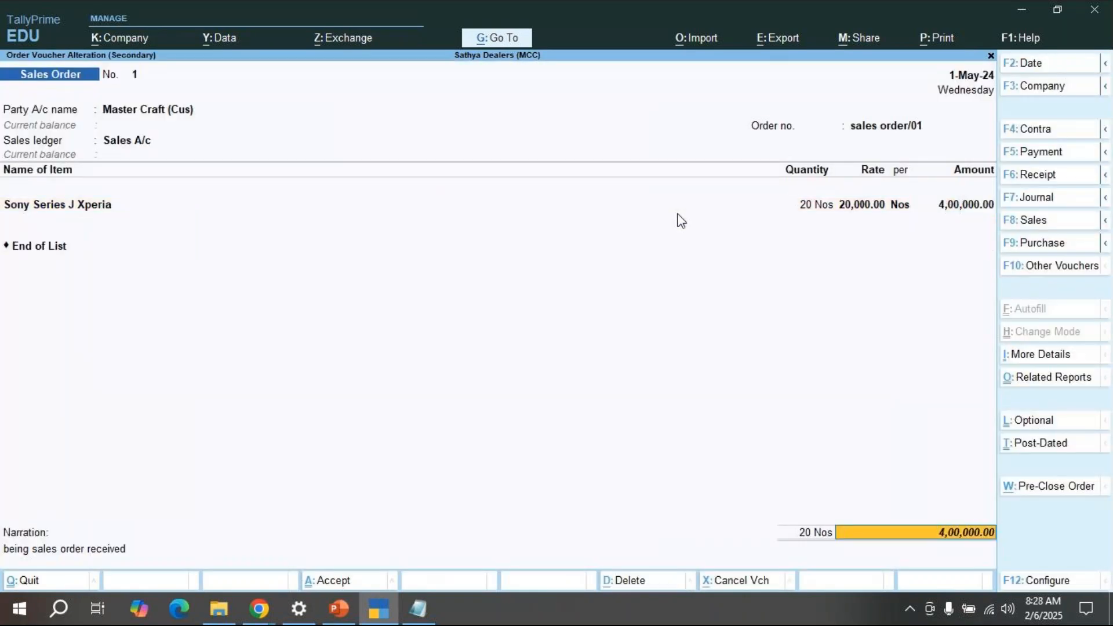
{"action": "key", "text": "Return"}
{"action": "key", "text": "Return"}
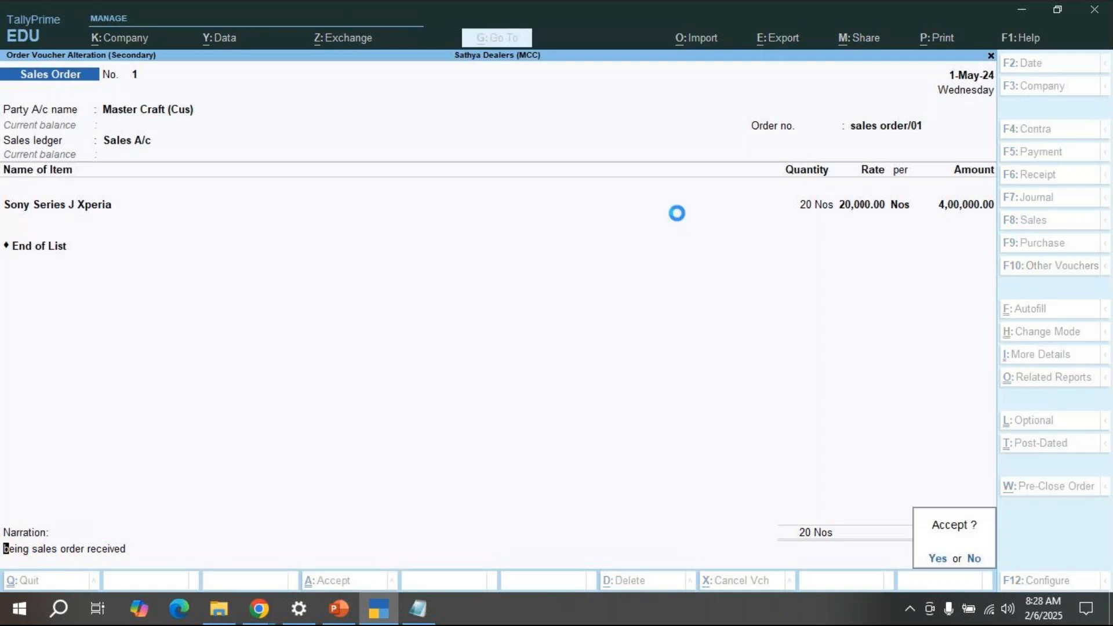
{"action": "key", "text": "Return"}
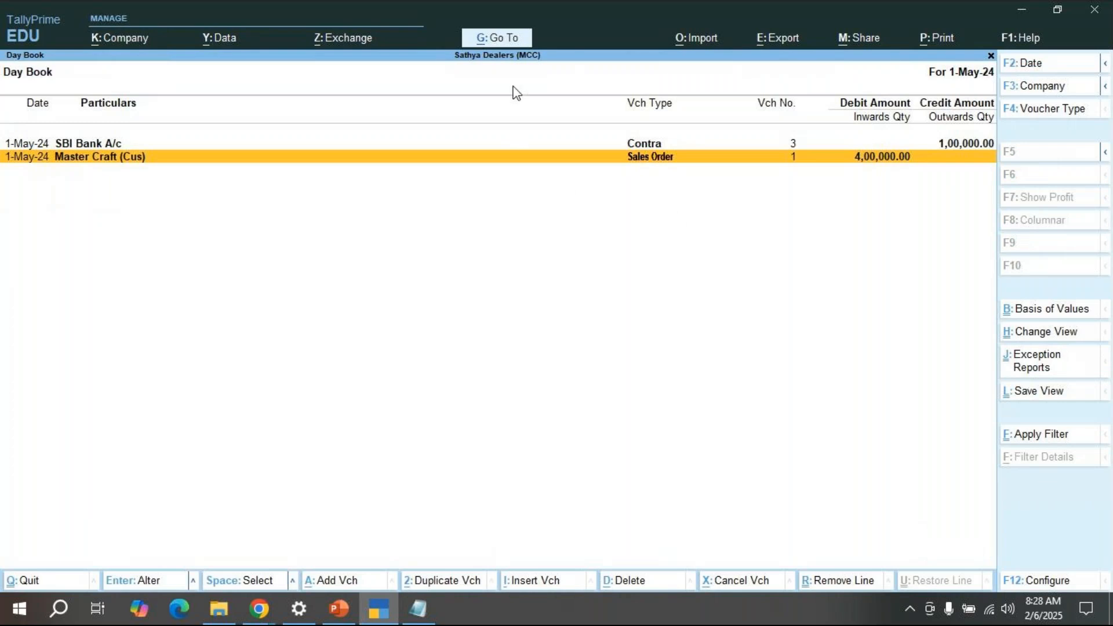
Step: View Sales Orders (Due Only) in detailed mode, showing sales order/01's 20 Nos outstanding, then close it
{"action": "left_click", "coordinate": [500, 42]}
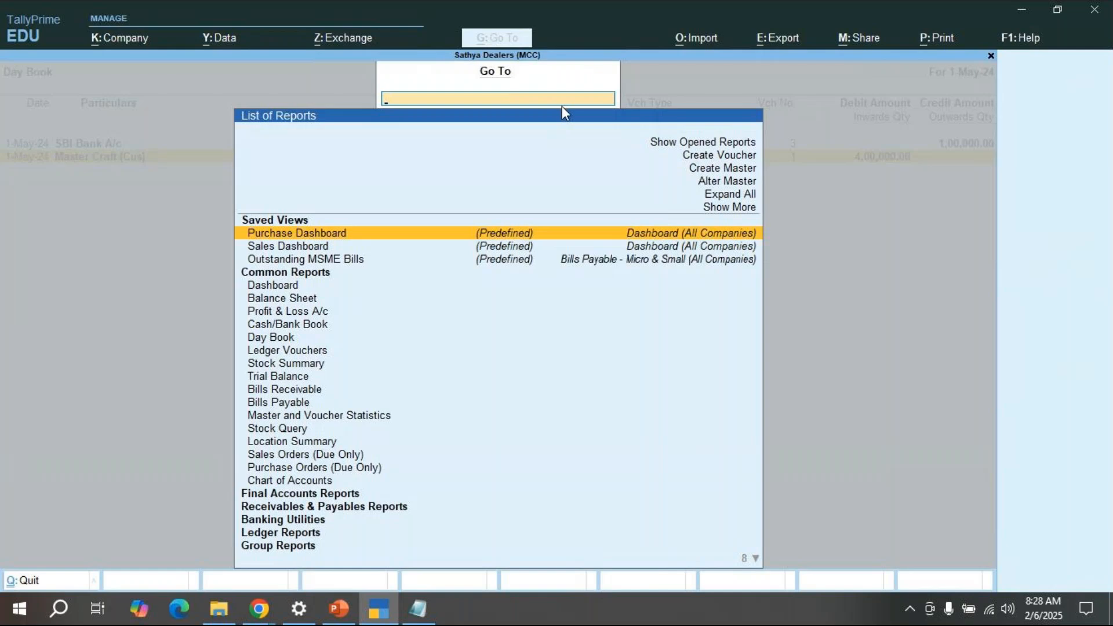
{"action": "type", "text": "Sales"}
{"action": "type", "text": "Order"}
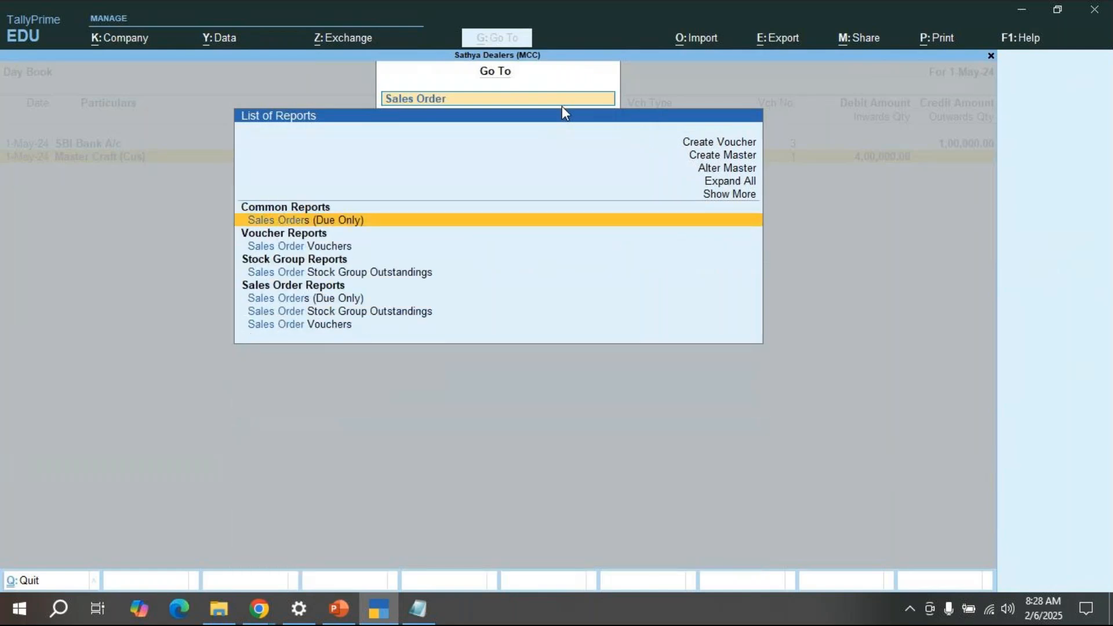
{"action": "key", "text": "Down"}
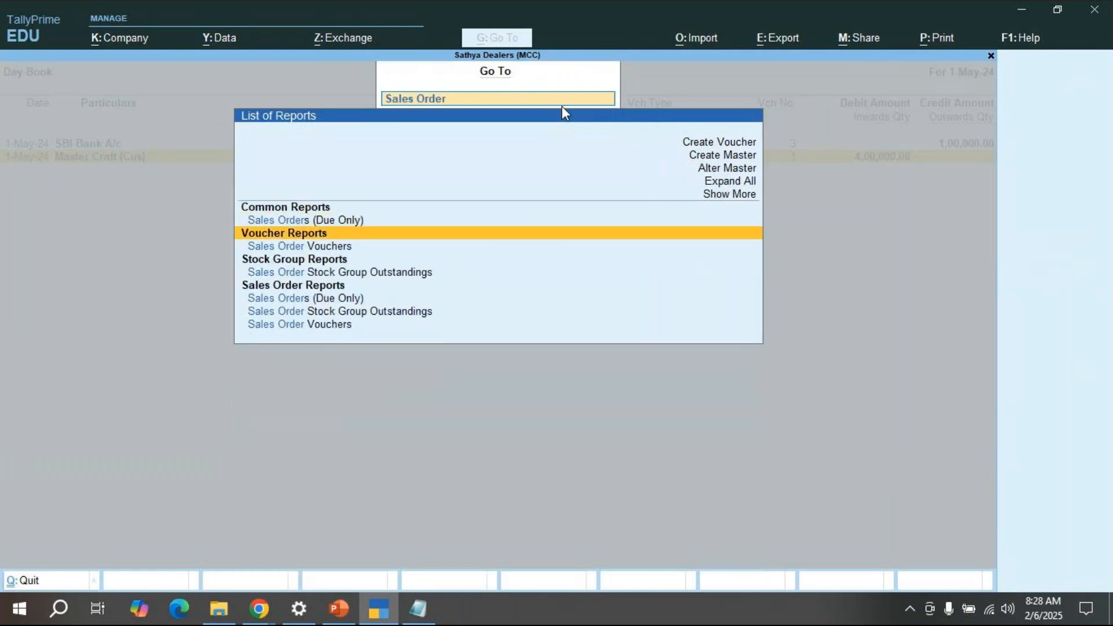
{"action": "key", "text": "Up"}
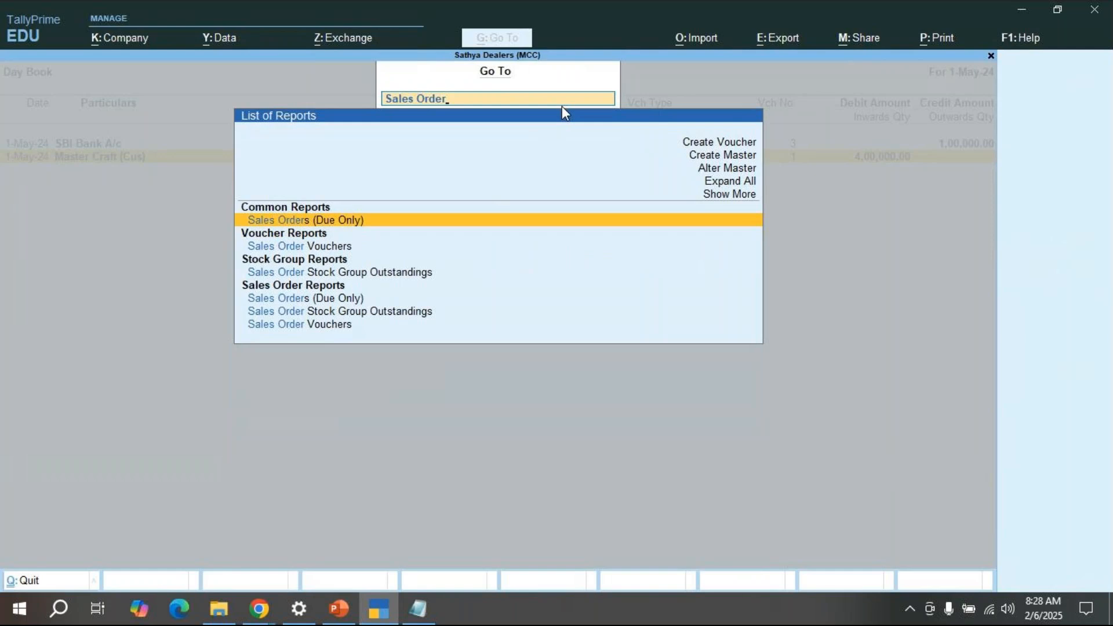
{"action": "key", "text": "Return"}
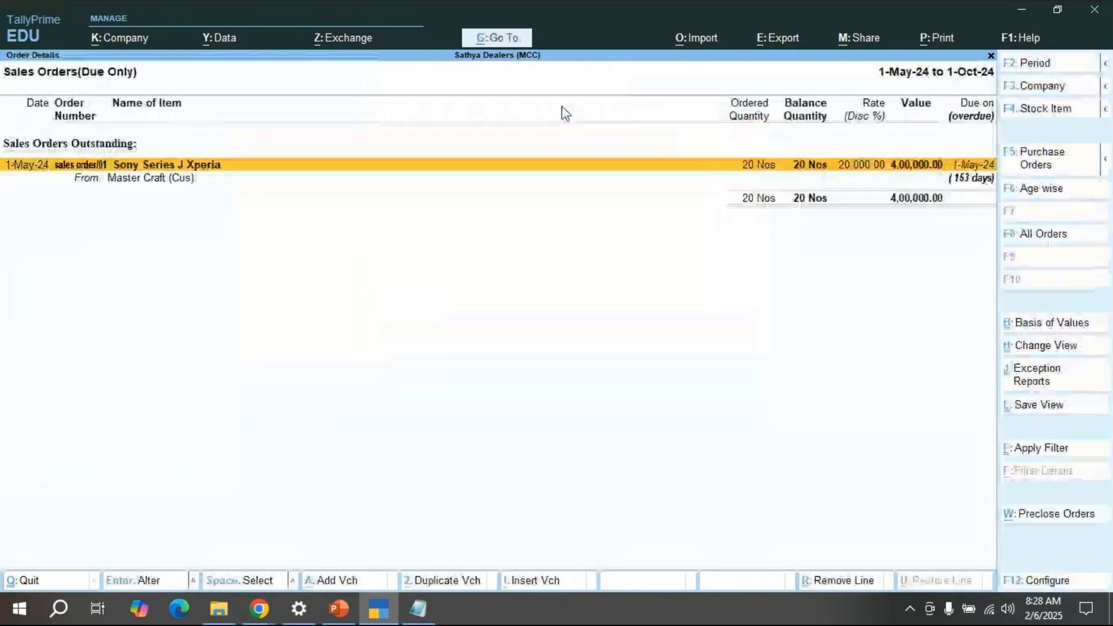
{"action": "key", "text": "alt"}
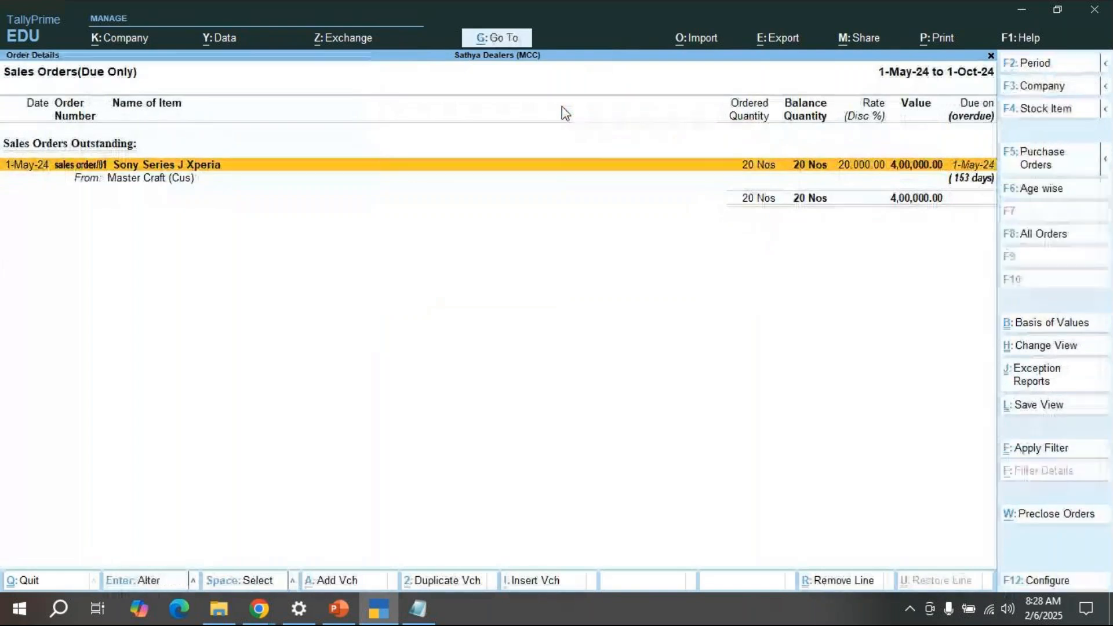
{"action": "key", "text": "alt+f5"}
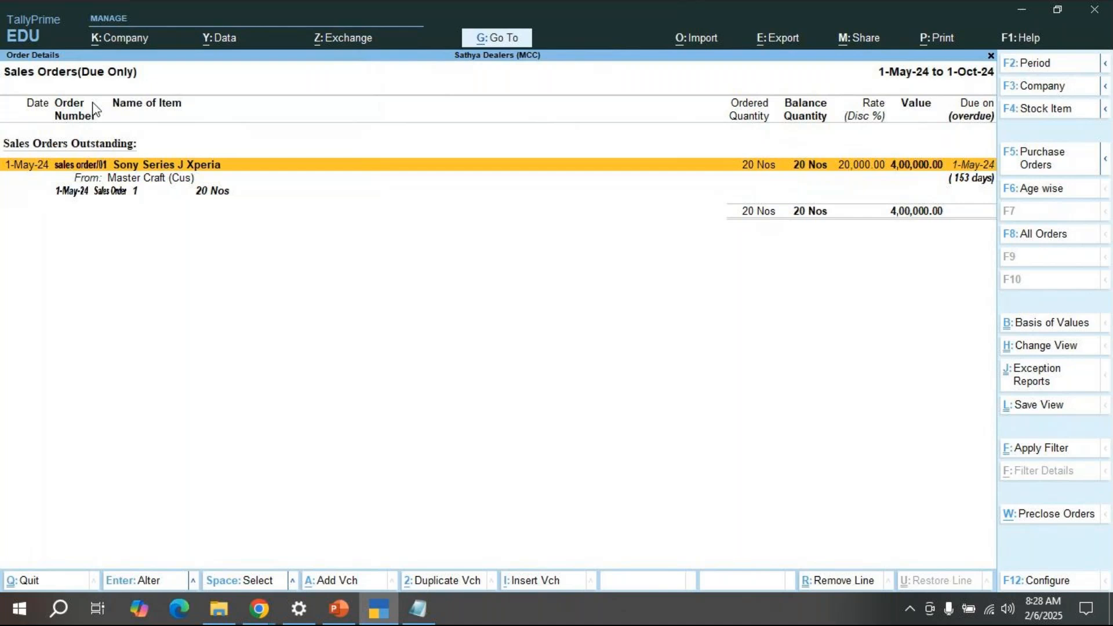
{"action": "key", "text": "Escape"}
{"action": "key", "text": "Escape"}
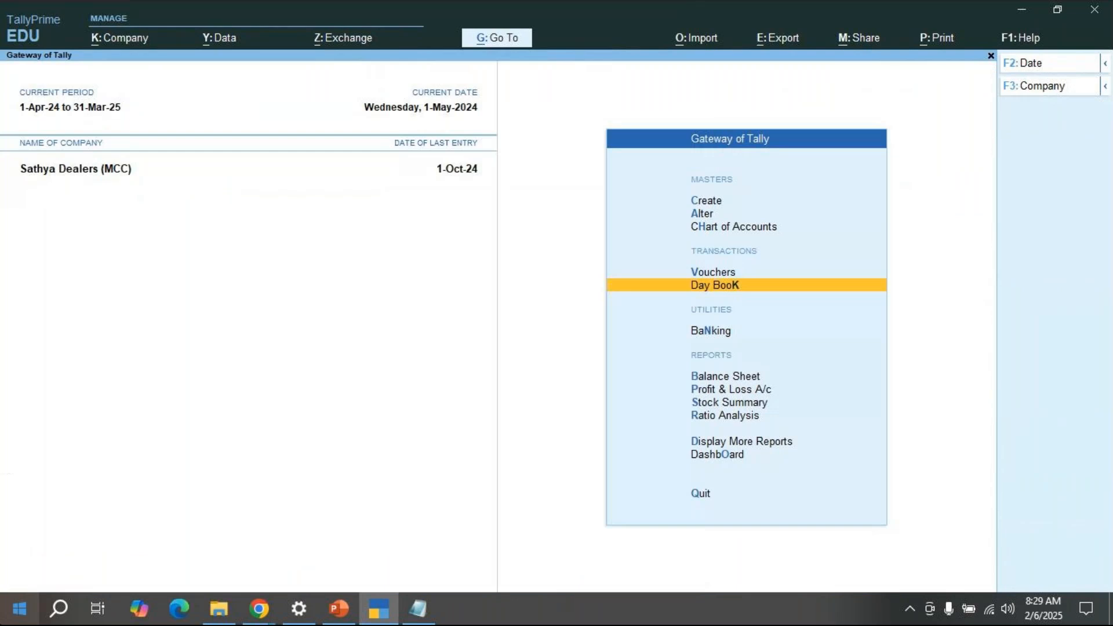
Step: Append '--> delivery note' to the Sales order line in the Notepad notes
{"action": "left_click", "coordinate": [421, 612]}
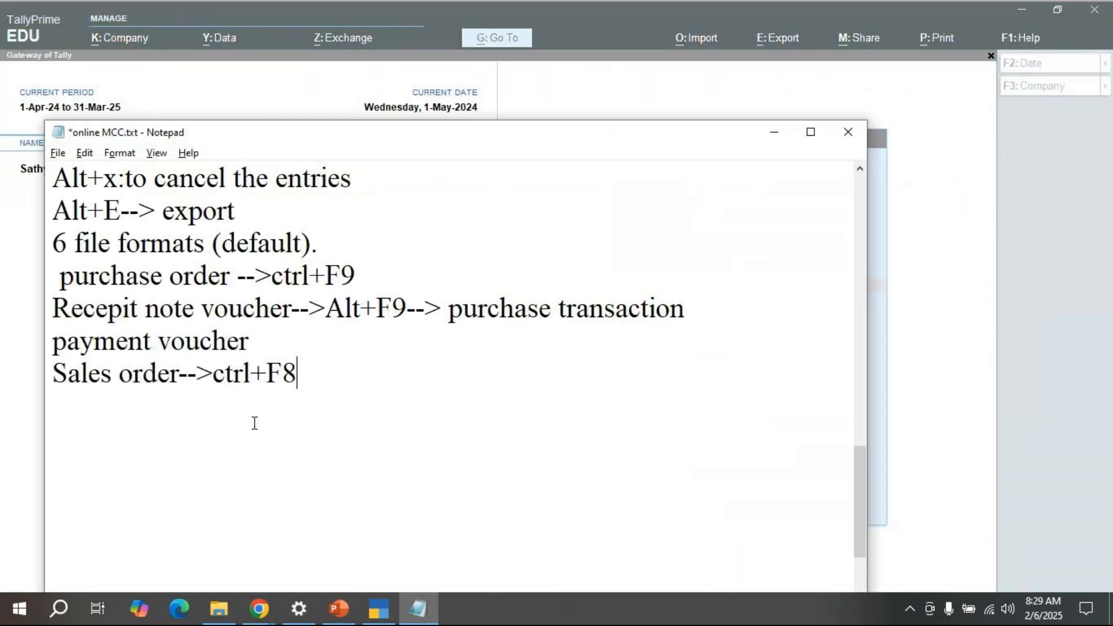
{"action": "type", "text": "--> delivery "}
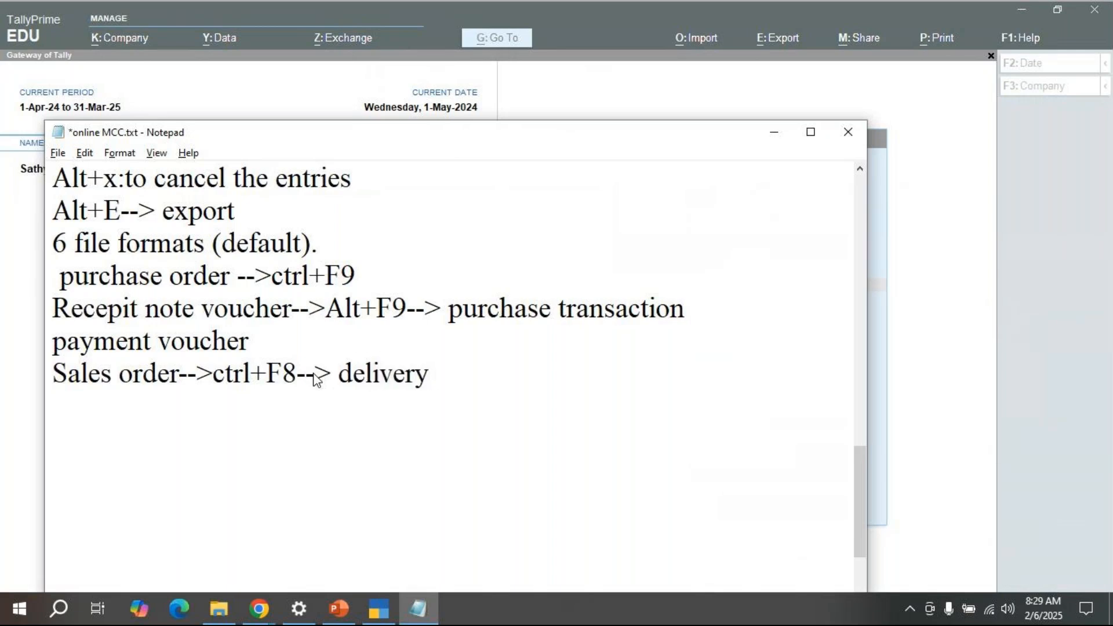
{"action": "type", "text": "note"}
{"action": "key", "text": "alt+Tab"}
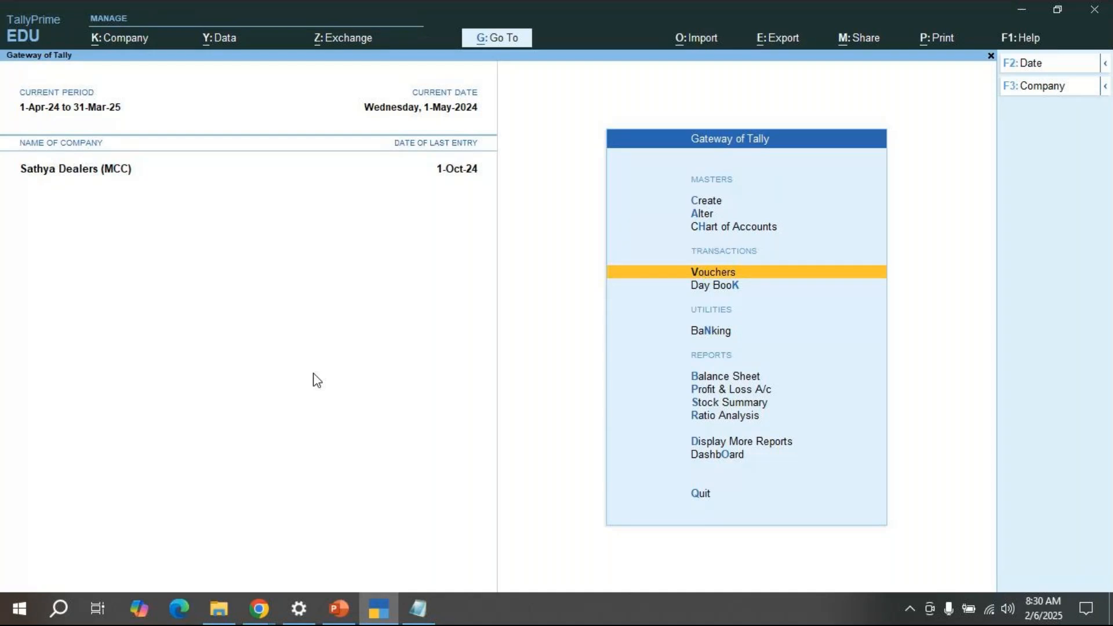
Step: Start a new Sales Order voucher No. 2 dated 1-May-24
{"action": "key", "text": "Return"}
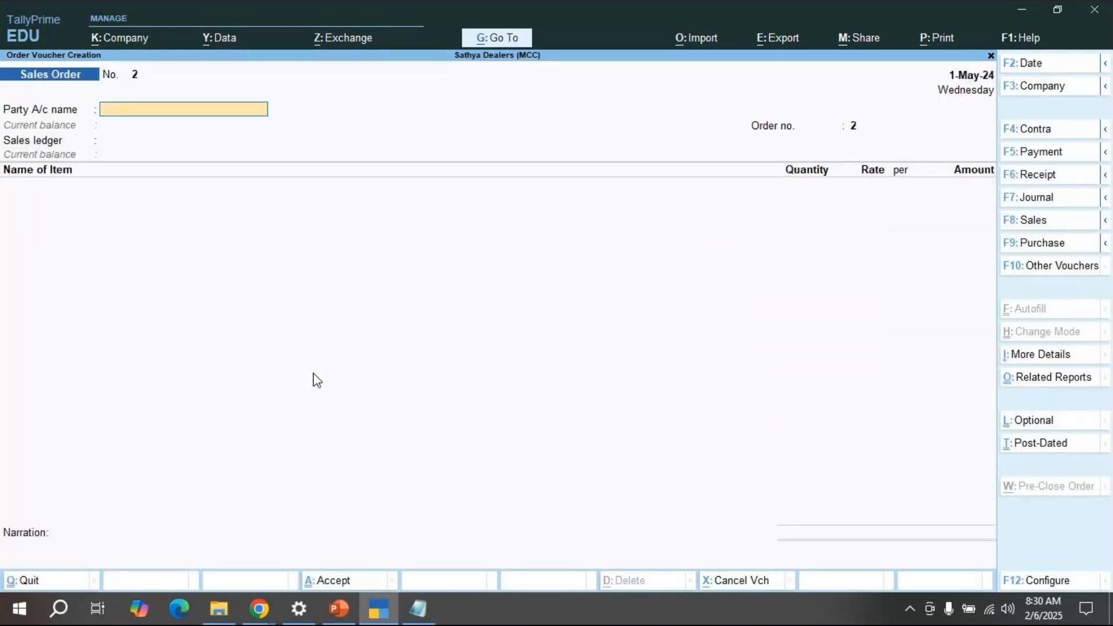
Step: Show inactive types in the List of Voucher Types and highlight Delivery Note
{"action": "left_click", "coordinate": [1054, 269]}
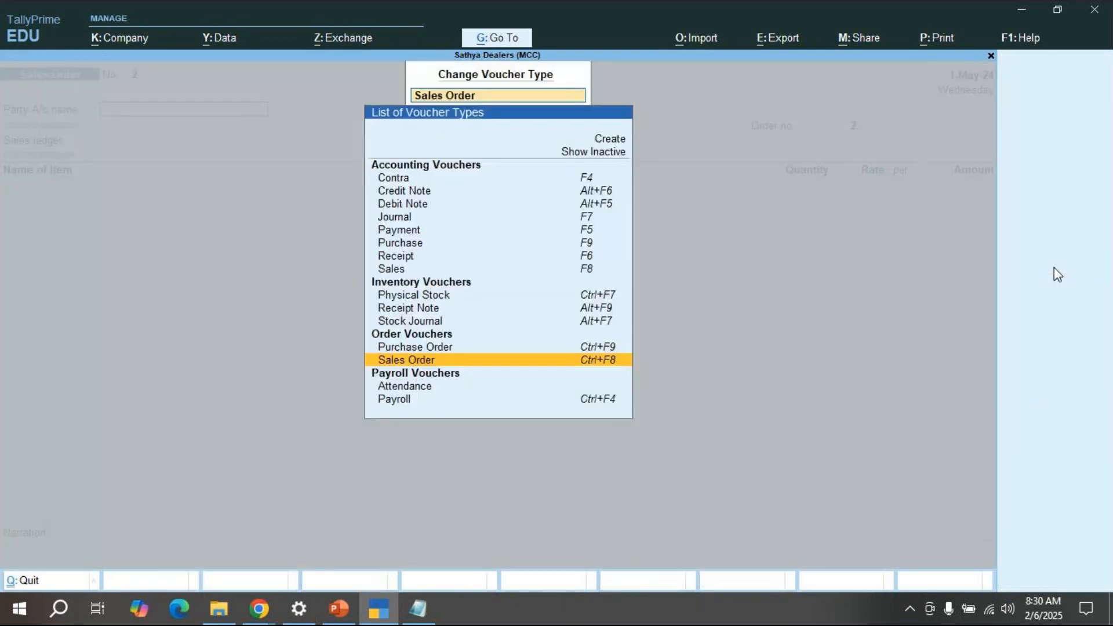
{"action": "key", "text": "Up"}
{"action": "key", "text": "Up"}
{"action": "key", "text": "Up"}
{"action": "key", "text": "Up"}
{"action": "key", "text": "Up"}
{"action": "key", "text": "Up"}
{"action": "key", "text": "Up"}
{"action": "key", "text": "Up"}
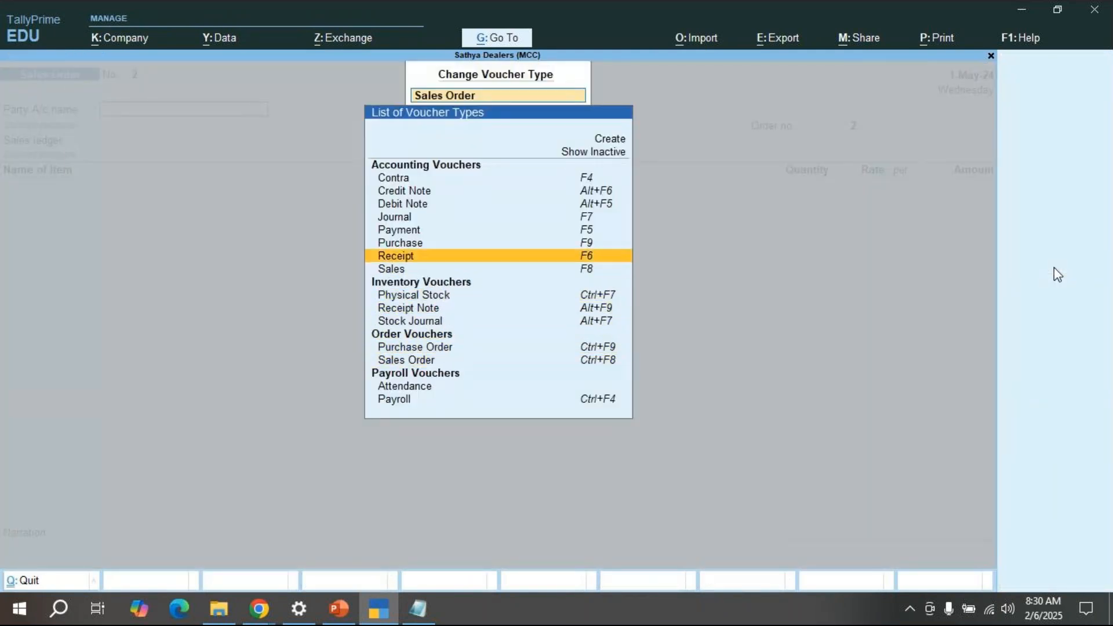
{"action": "key", "text": "Up"}
{"action": "key", "text": "Up"}
{"action": "key", "text": "Up"}
{"action": "key", "text": "Up"}
{"action": "key", "text": "Up"}
{"action": "key", "text": "Up"}
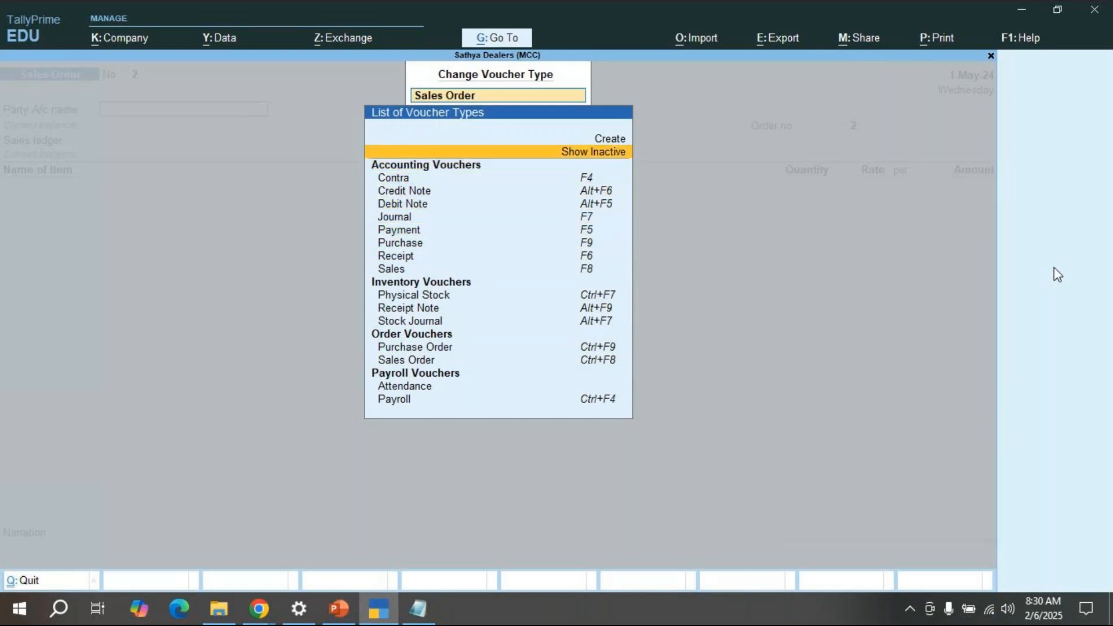
{"action": "key", "text": "Return"}
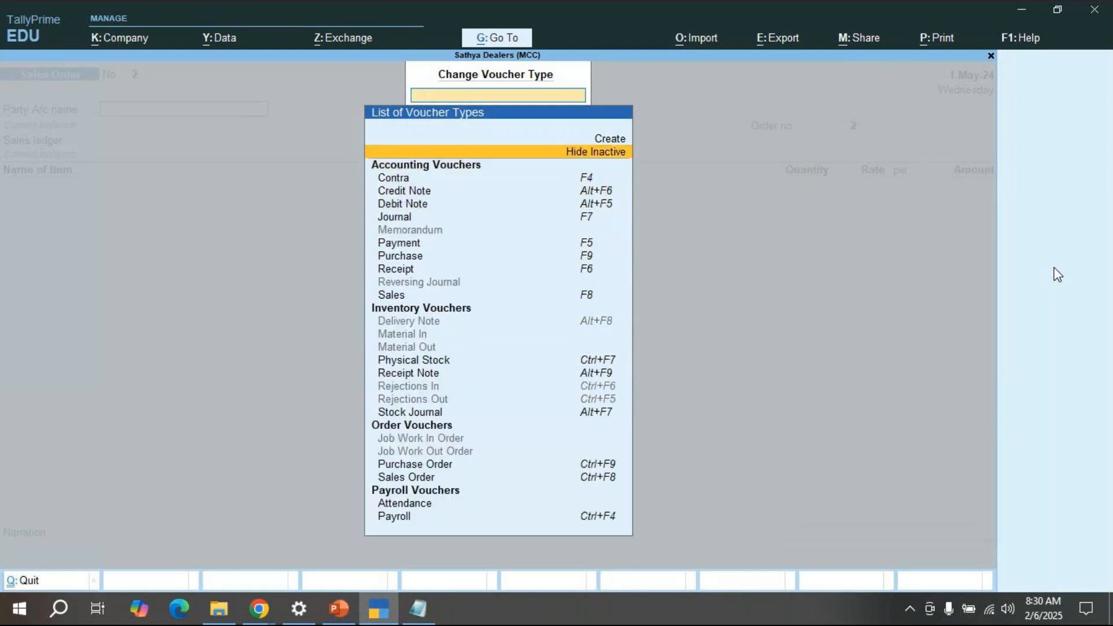
{"action": "key", "text": "Down"}
{"action": "key", "text": "Down"}
{"action": "key", "text": "Down"}
{"action": "key", "text": "Down"}
{"action": "key", "text": "Down"}
{"action": "key", "text": "Down"}
{"action": "key", "text": "Down"}
{"action": "key", "text": "Down"}
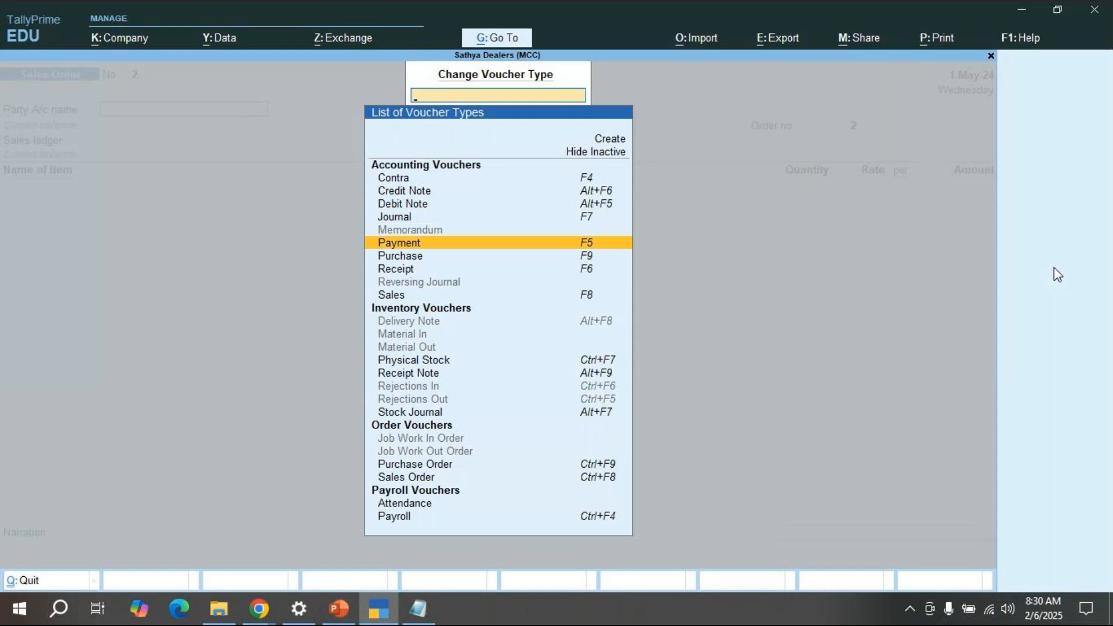
{"action": "key", "text": "Down"}
{"action": "key", "text": "Down"}
{"action": "key", "text": "Down"}
{"action": "key", "text": "Down"}
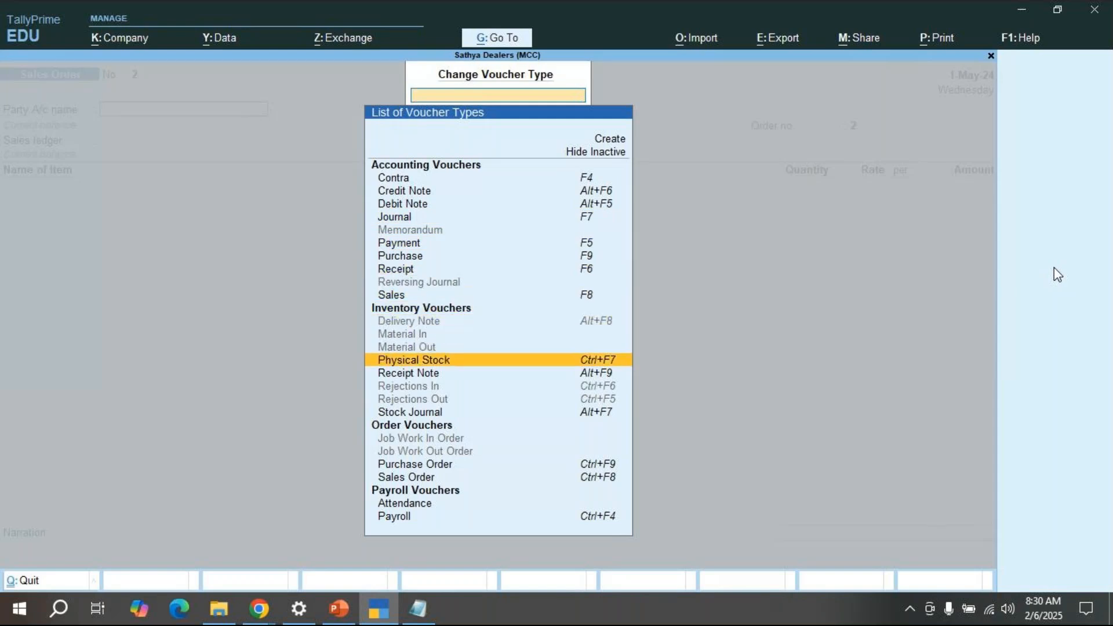
{"action": "key", "text": "Down"}
{"action": "key", "text": "Down"}
{"action": "key", "text": "Down"}
{"action": "key", "text": "Down"}
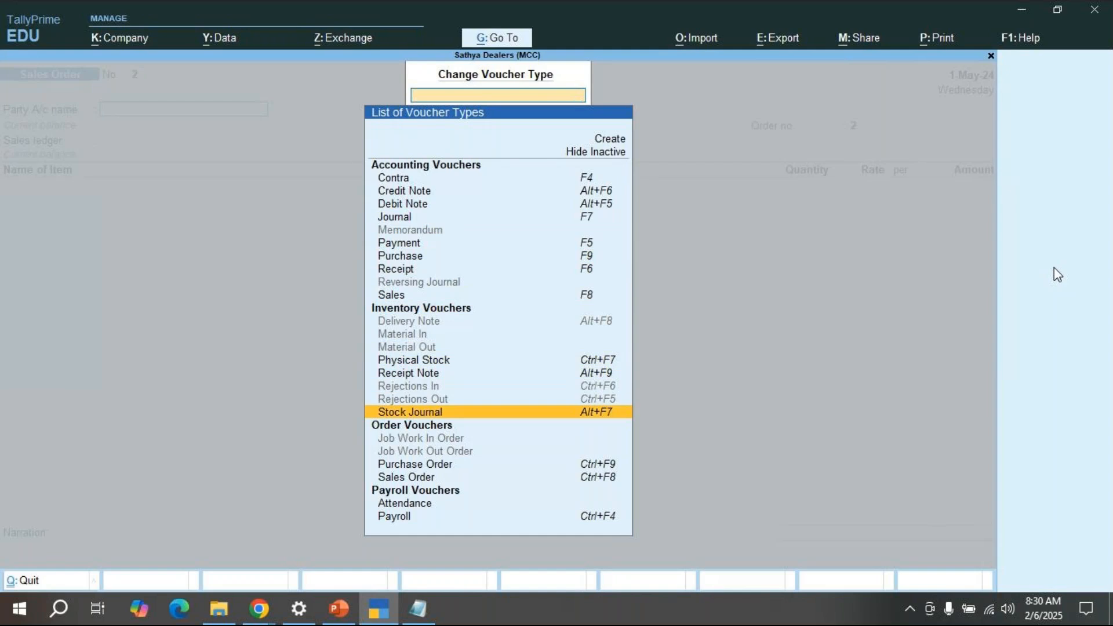
{"action": "key", "text": "Up"}
{"action": "key", "text": "Up"}
{"action": "key", "text": "Up"}
{"action": "key", "text": "Up"}
{"action": "key", "text": "Up"}
{"action": "key", "text": "Up"}
{"action": "key", "text": "Up"}
{"action": "key", "text": "Up"}
{"action": "key", "text": "Down"}
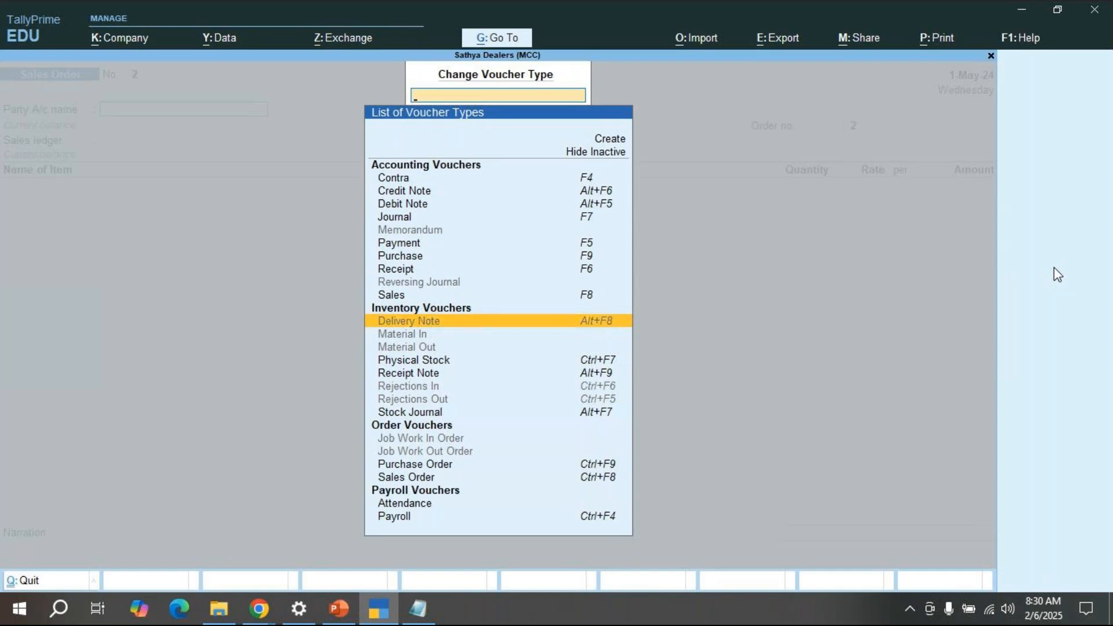
{"action": "key", "text": "alt+Tab"}
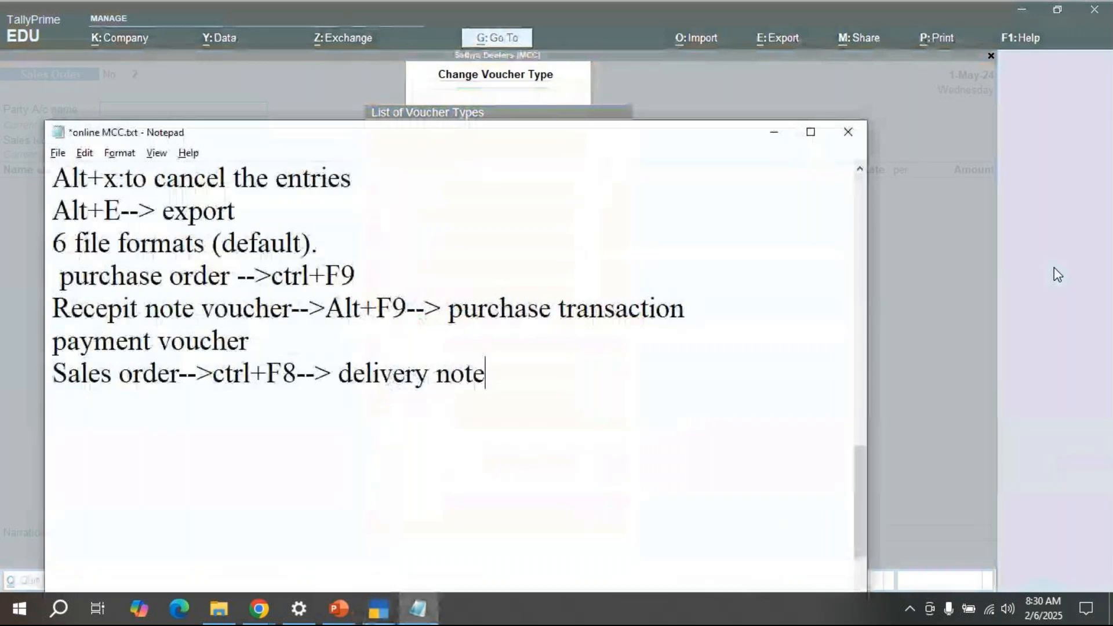
Step: Add '-->(Alt+F8)' after 'delivery note' in the notes and begin a new line
{"action": "type", "text": "-->(Alt+F"}
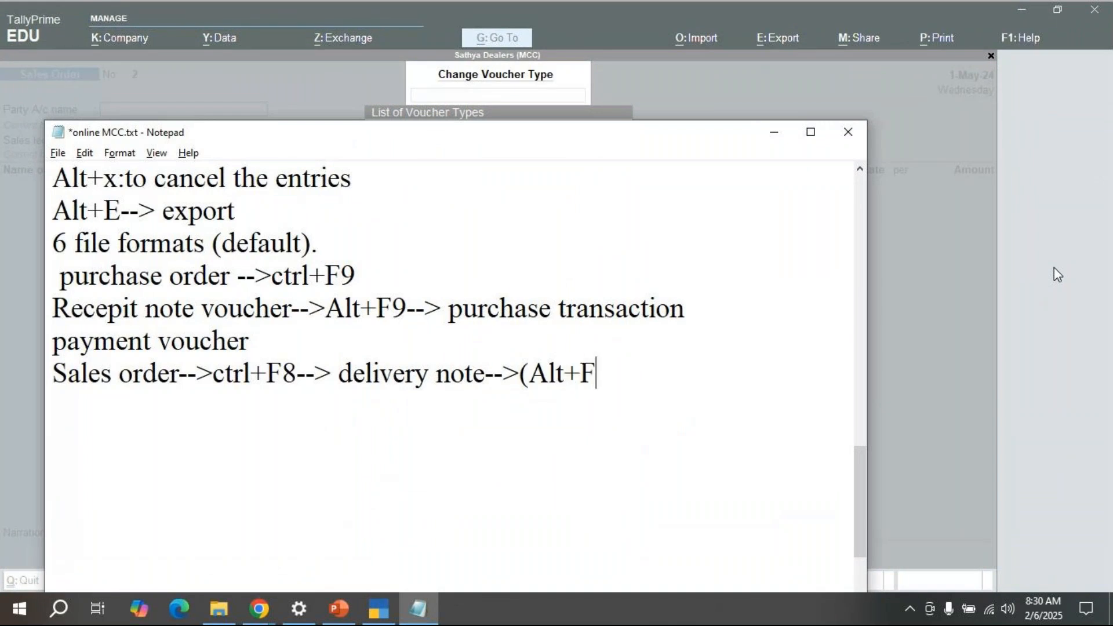
{"action": "type", "text": "8)"}
{"action": "key", "text": "Return"}
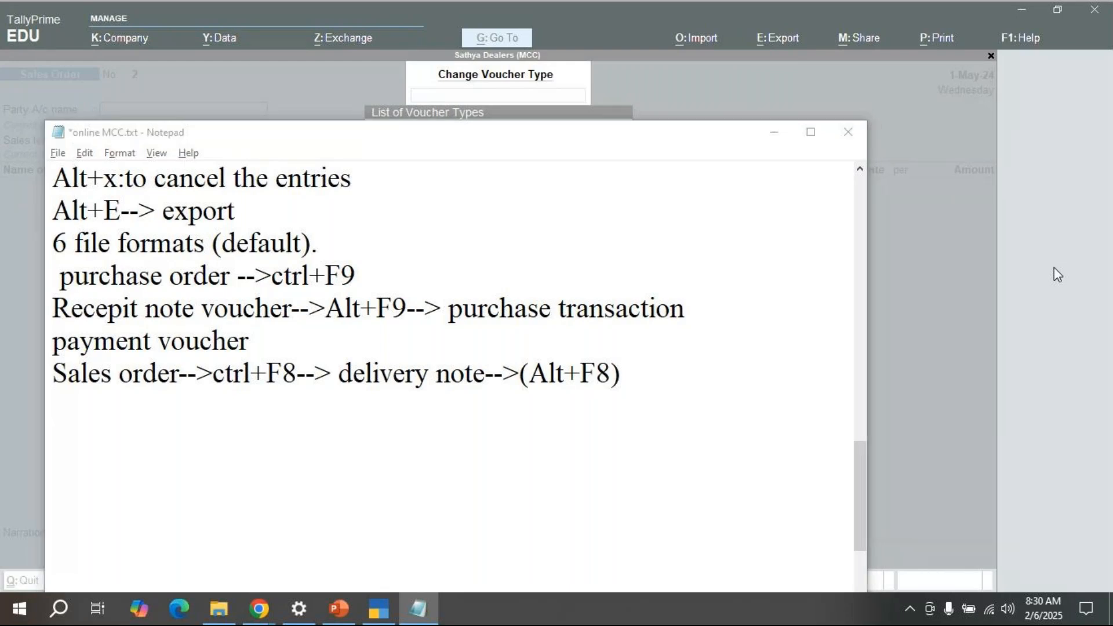
{"action": "key", "text": "alt+Tab"}
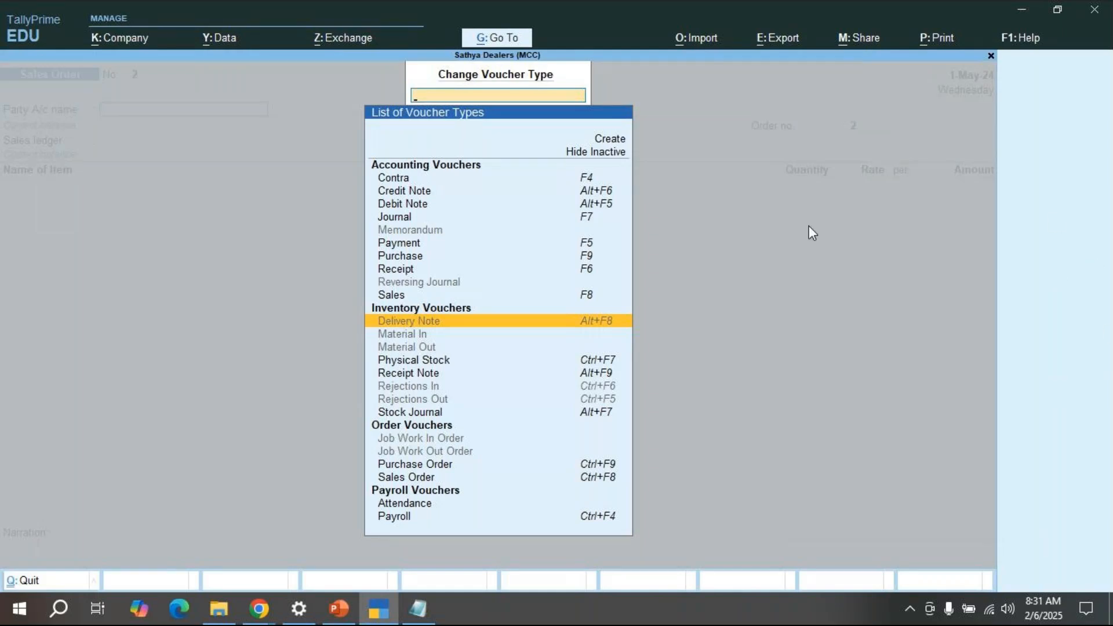
Step: Choose Delivery Note from the voucher types and confirm activating it
{"action": "left_click", "coordinate": [448, 327]}
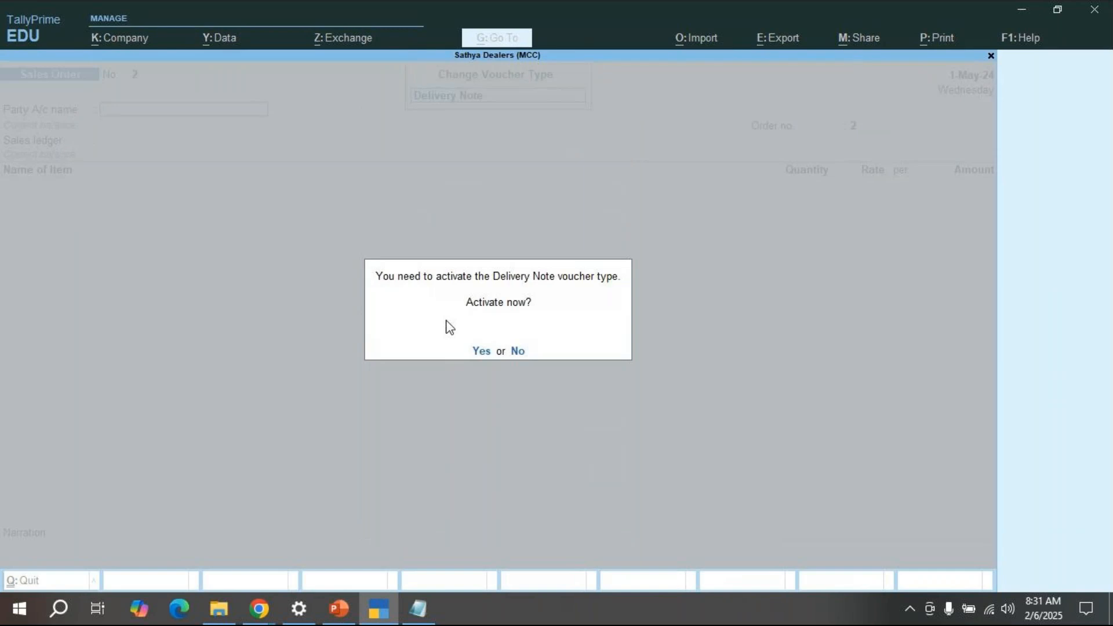
{"action": "left_click", "coordinate": [480, 350]}
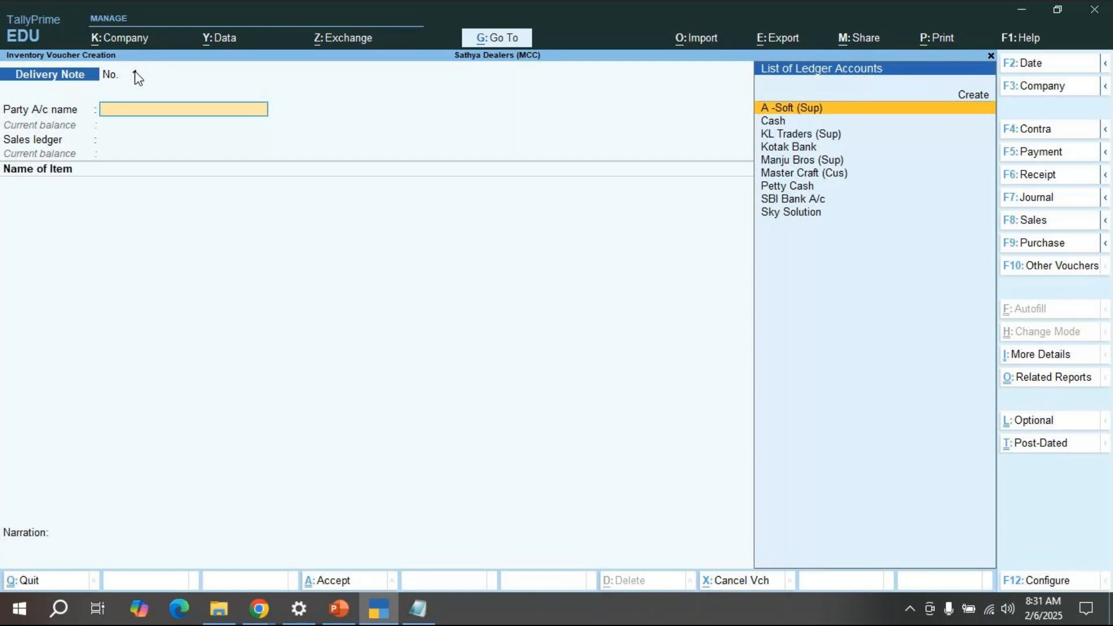
Step: Set Master Craft (Cus) as party and link the delivery note to sales order/01
{"action": "key", "text": "Down"}
{"action": "key", "text": "Down"}
{"action": "key", "text": "Down"}
{"action": "key", "text": "Down"}
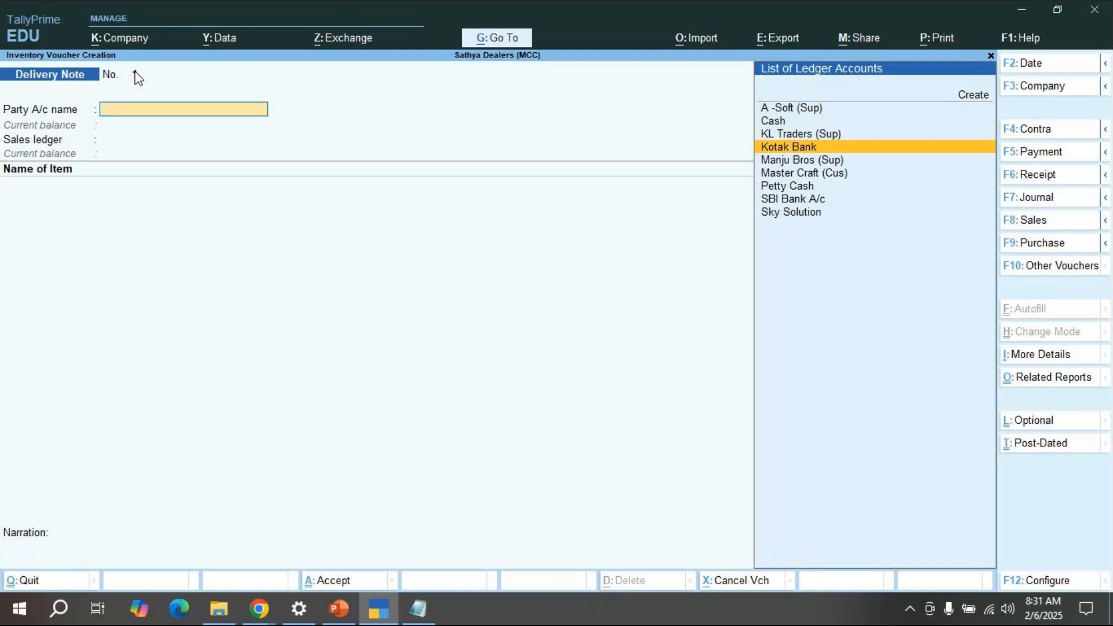
{"action": "key", "text": "Down"}
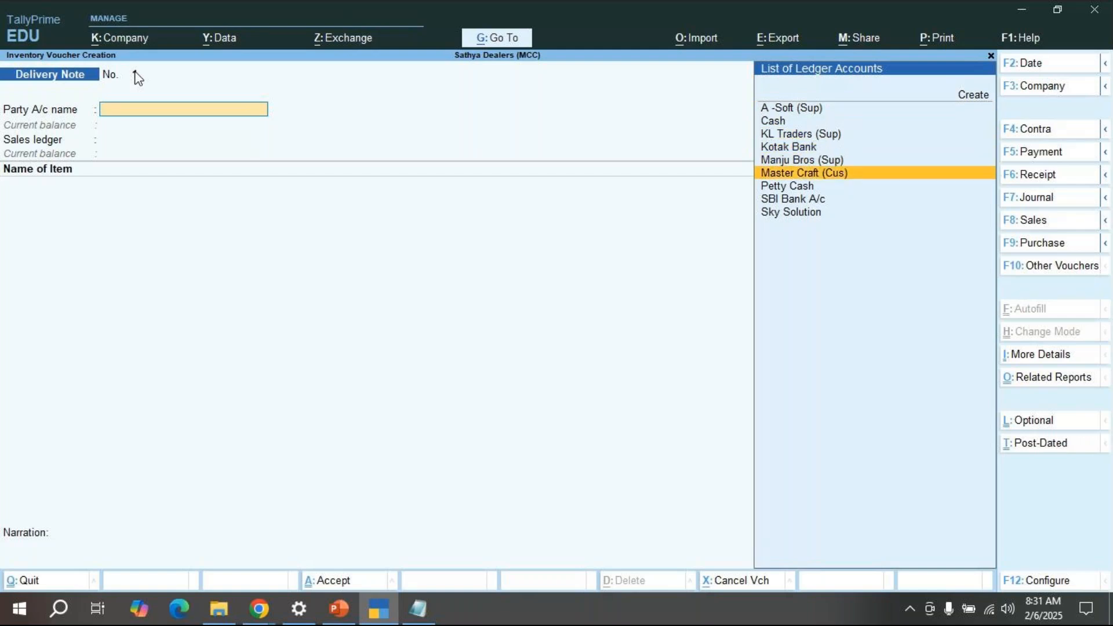
{"action": "key", "text": "Return"}
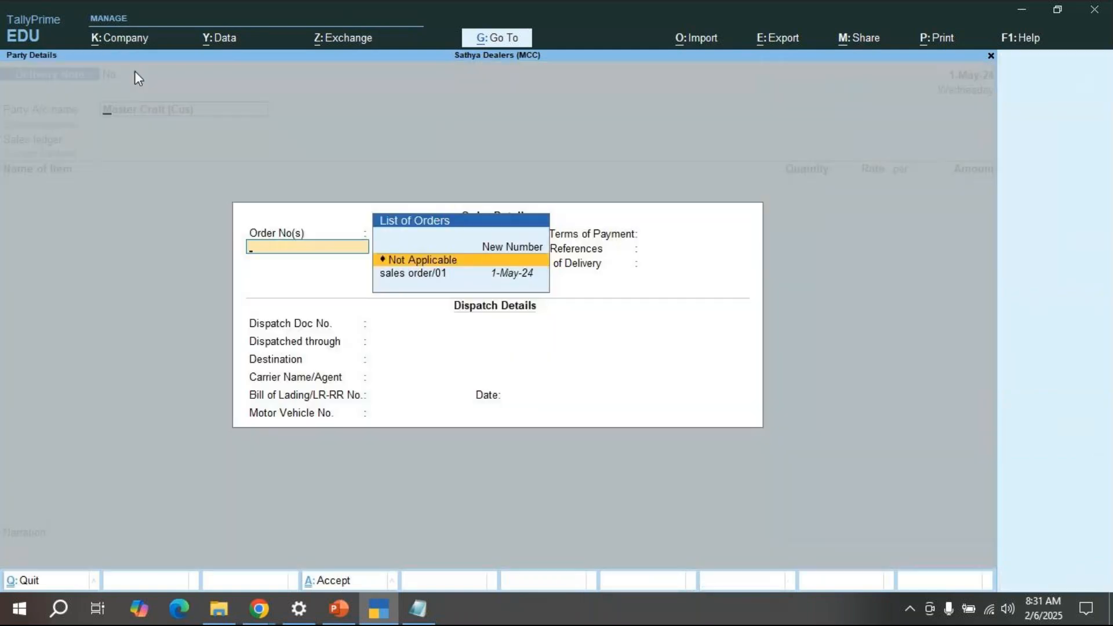
{"action": "key", "text": "Escape"}
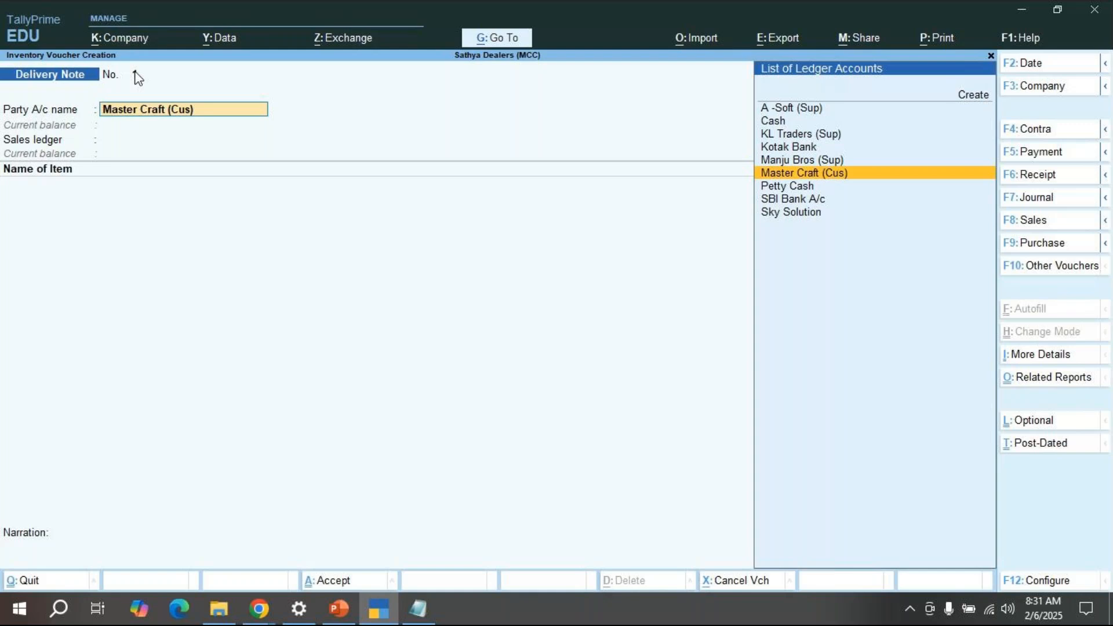
{"action": "key", "text": "Return"}
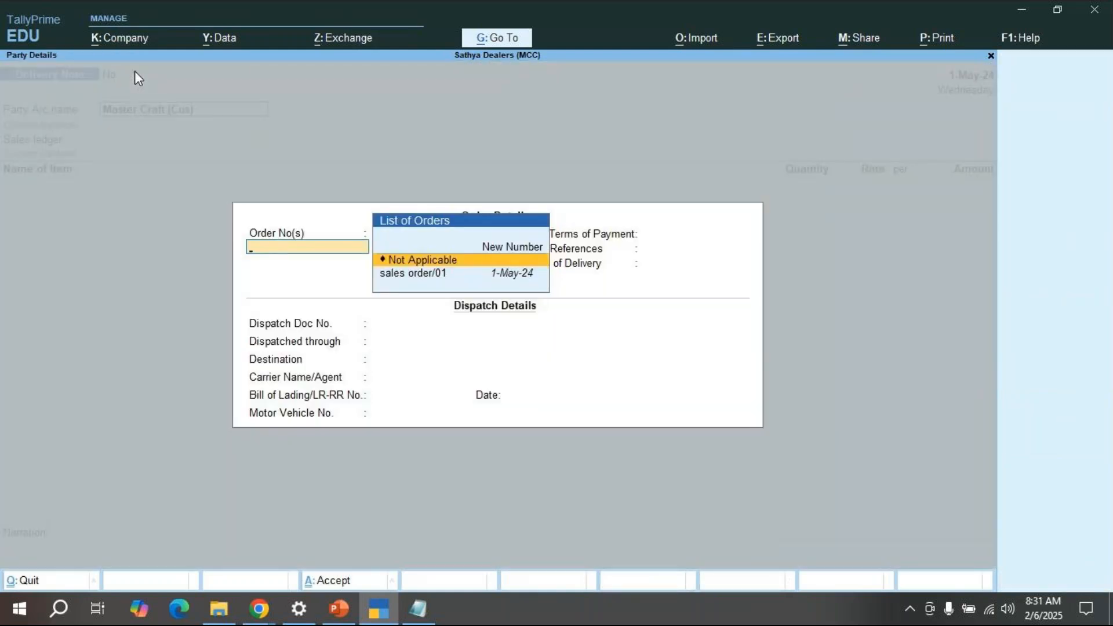
{"action": "key", "text": "Down"}
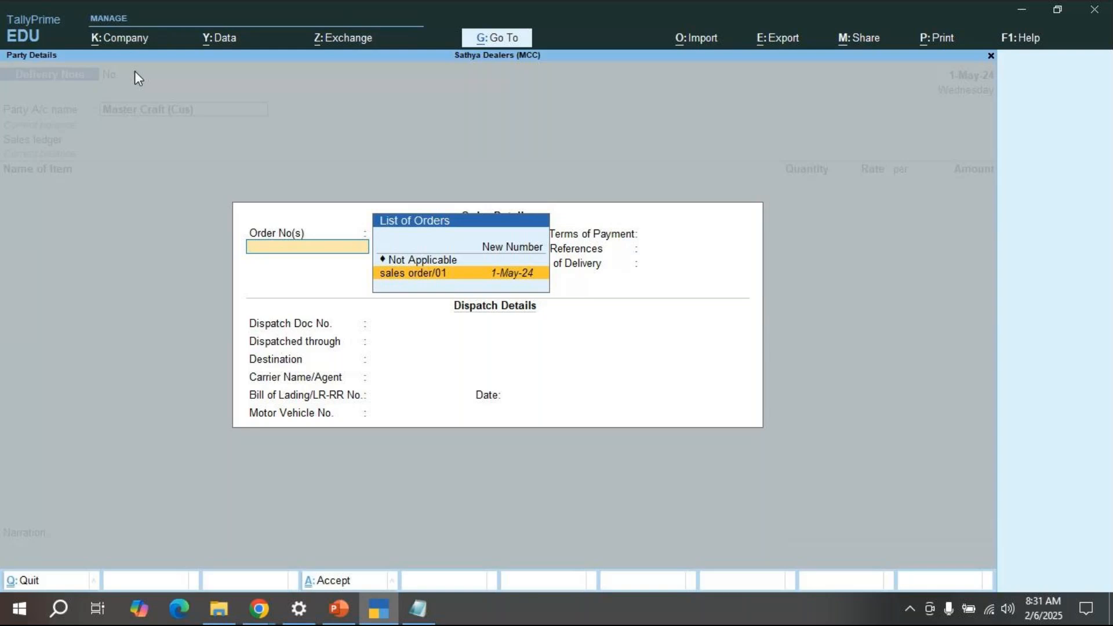
{"action": "key", "text": "Return"}
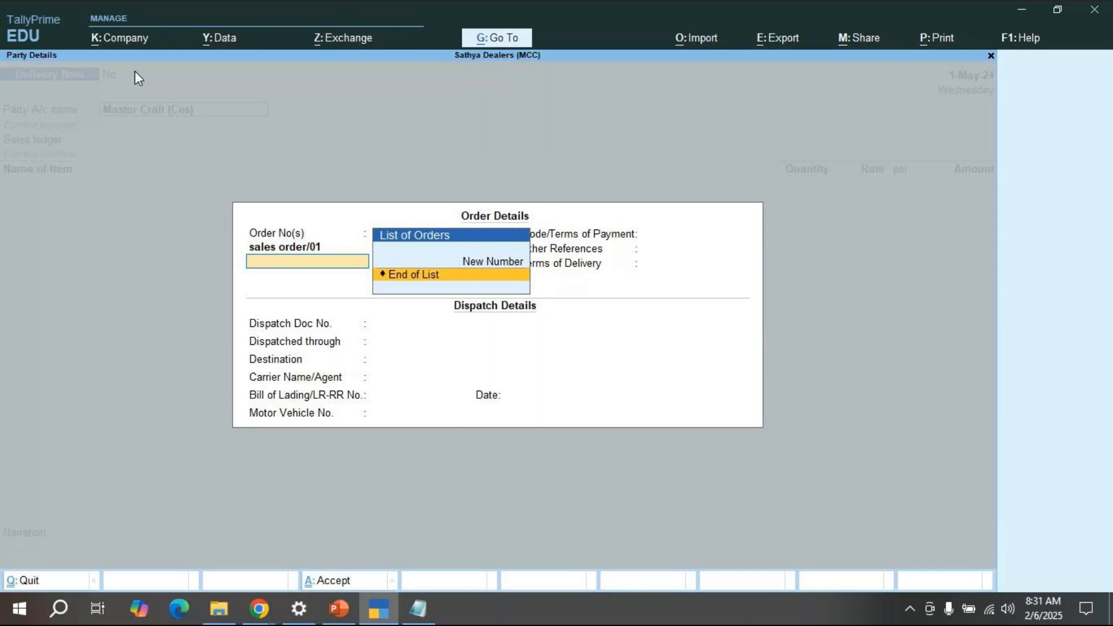
Step: Skip the remaining order, dispatch and party details, keeping Karnataka as place of supply
{"action": "key", "text": "Return"}
{"action": "key", "text": "Return"}
{"action": "key", "text": "Return"}
{"action": "key", "text": "Return"}
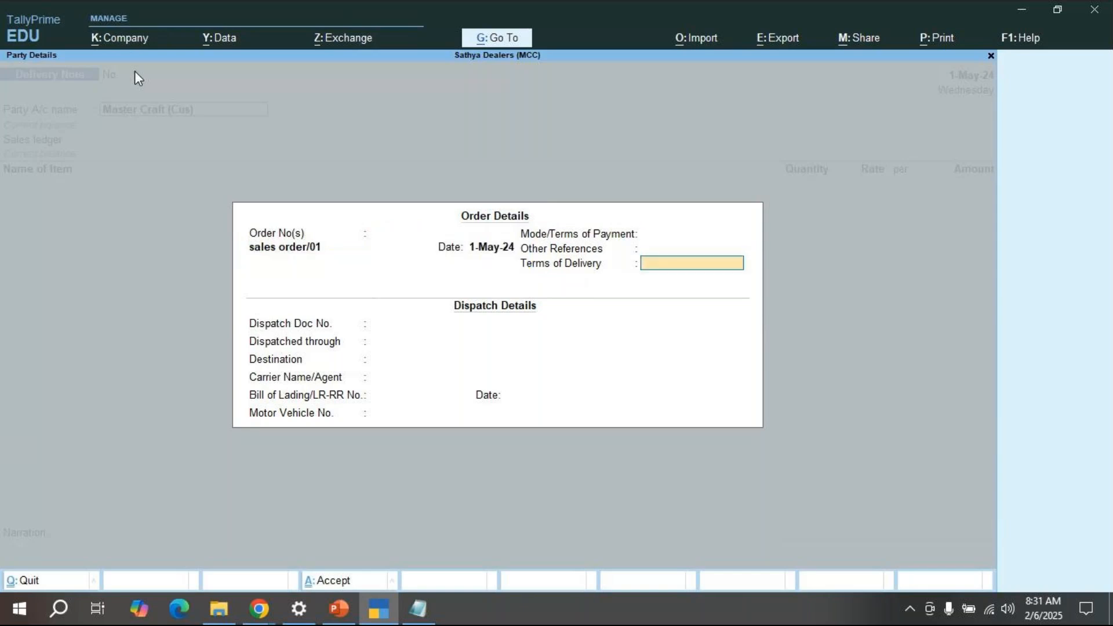
{"action": "key", "text": "Return"}
{"action": "key", "text": "Return"}
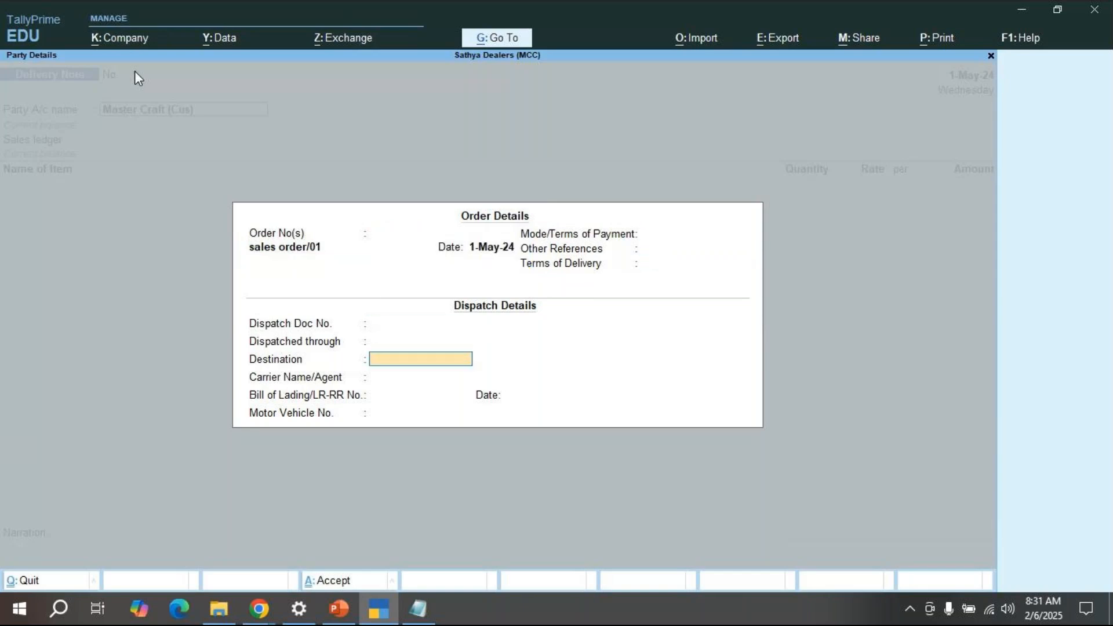
{"action": "key", "text": "Return"}
{"action": "key", "text": "Return"}
{"action": "key", "text": "Return"}
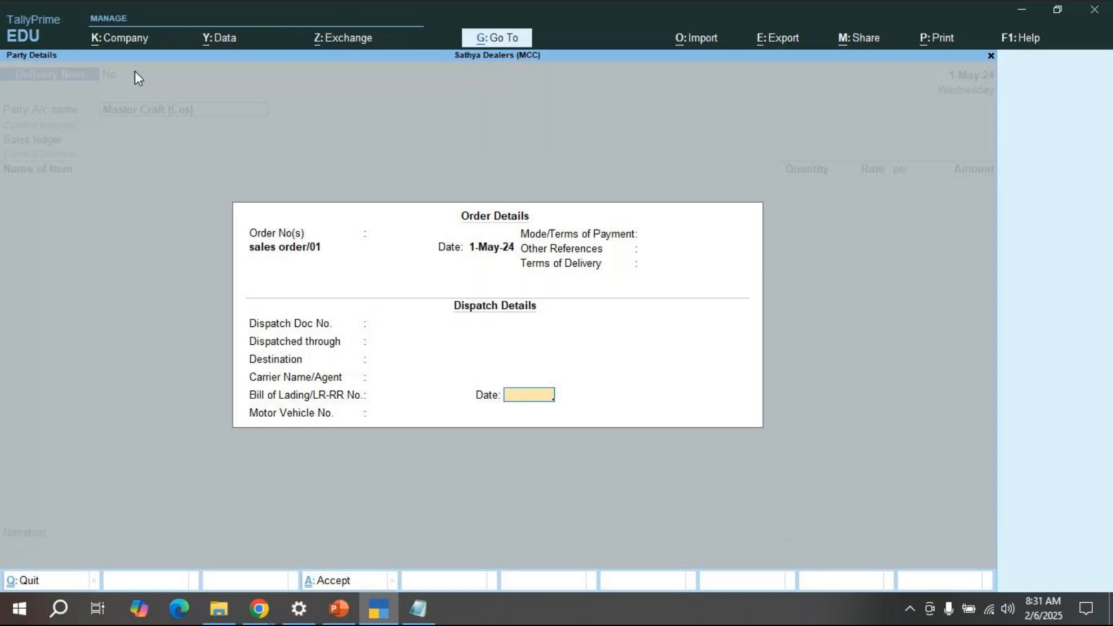
{"action": "key", "text": "Return"}
{"action": "key", "text": "Return"}
{"action": "key", "text": "Return"}
{"action": "key", "text": "Return"}
{"action": "key", "text": "Return"}
{"action": "key", "text": "Return"}
{"action": "key", "text": "Return"}
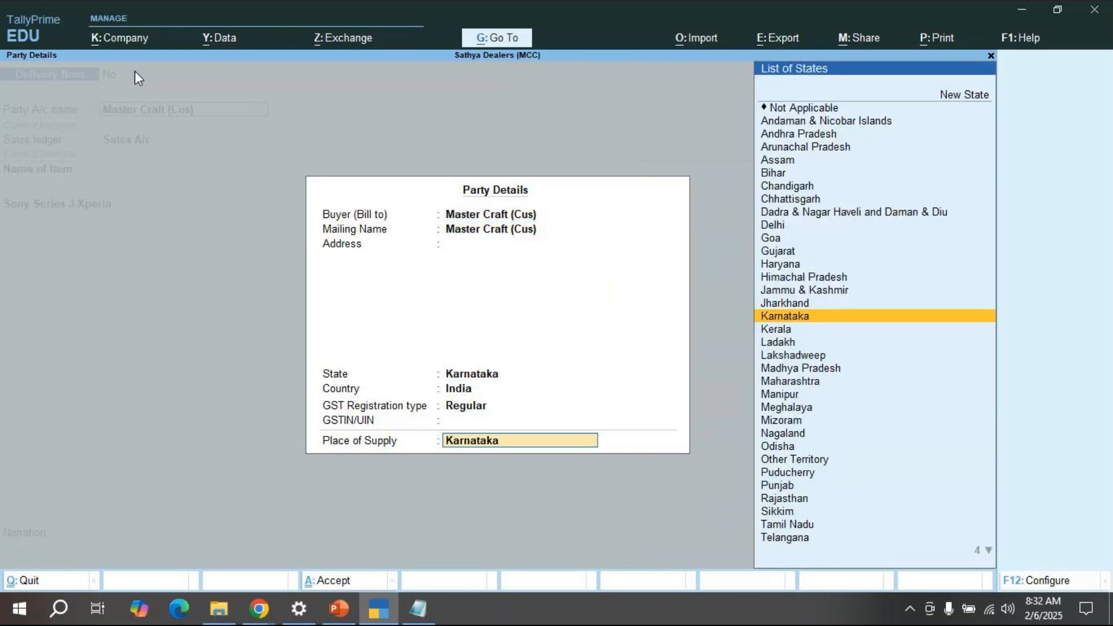
{"action": "key", "text": "Return"}
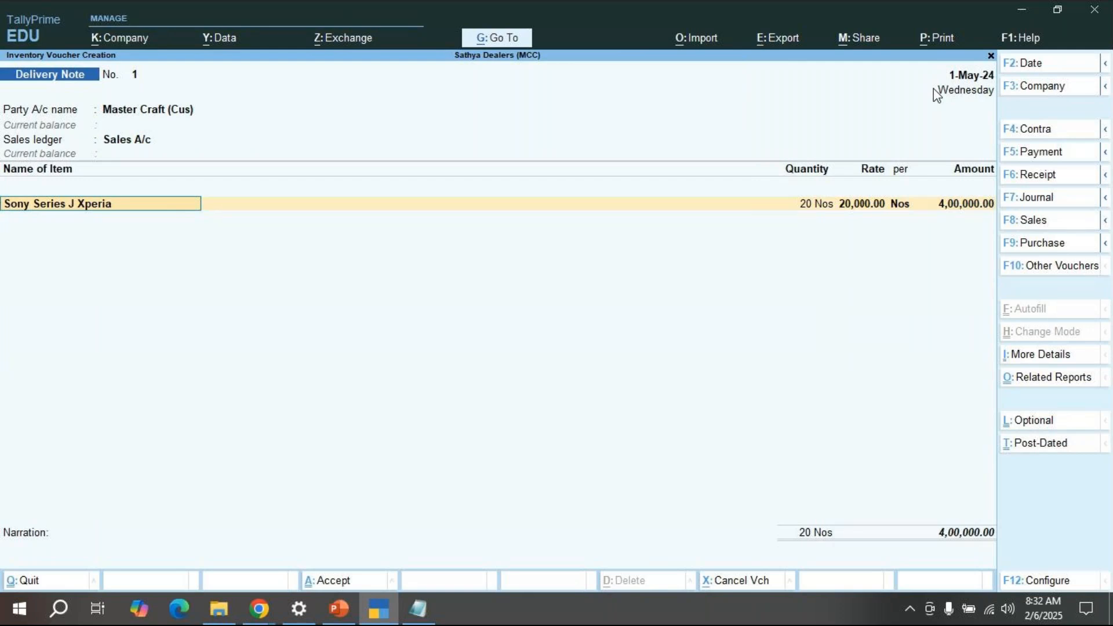
Step: Change the delivery note date to 2-May-24
{"action": "left_click", "coordinate": [1030, 64]}
{"action": "key", "text": "BackSpace"}
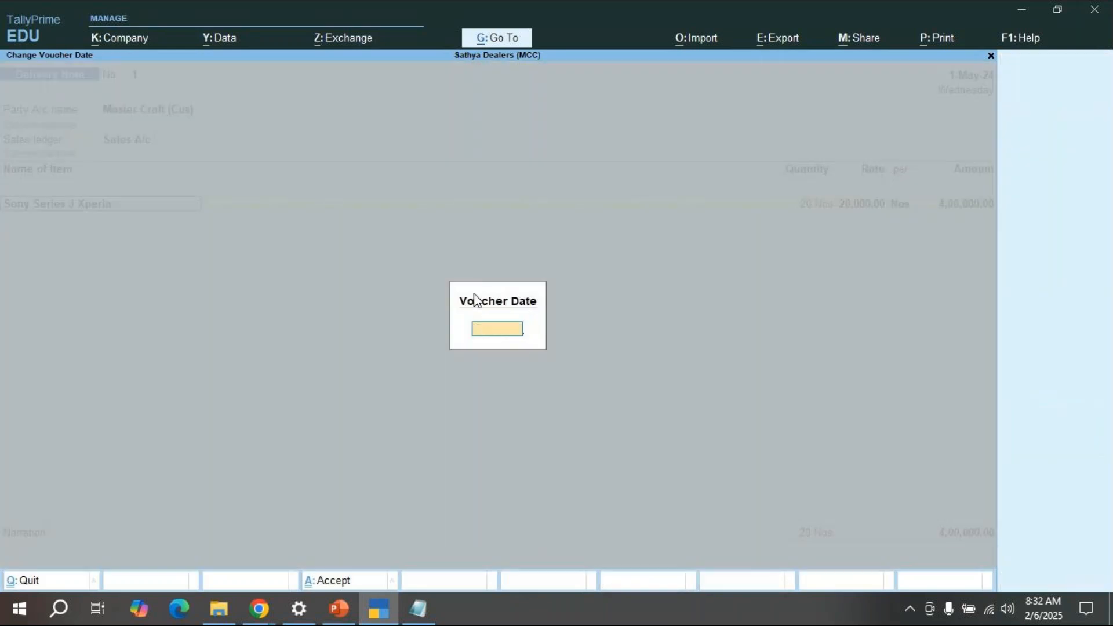
{"action": "type", "text": "2-5"}
{"action": "key", "text": "Return"}
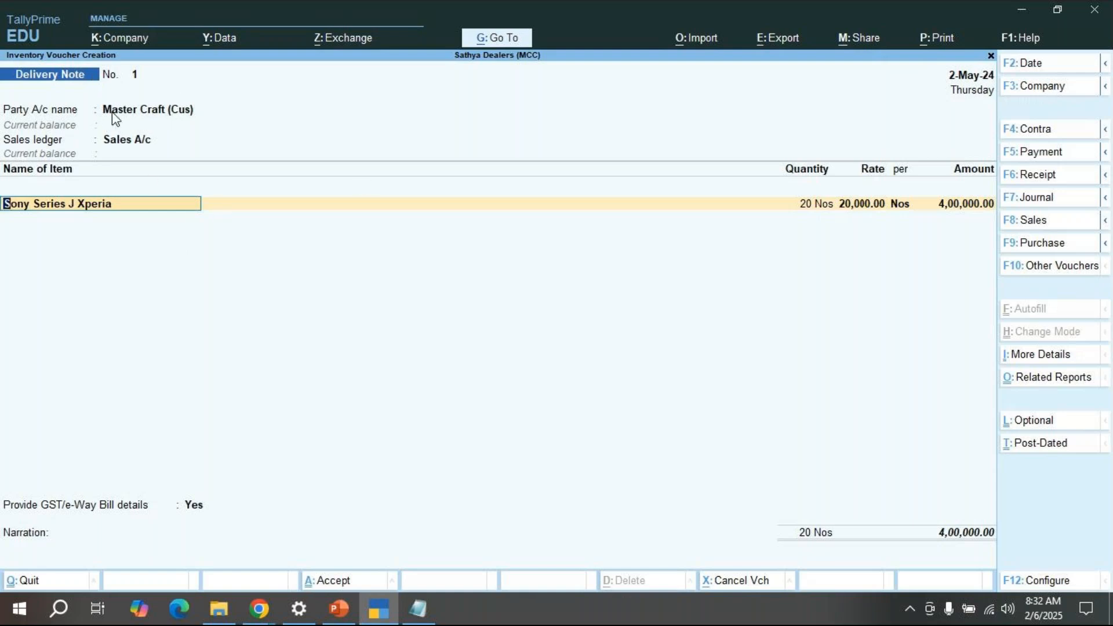
Step: Allocate 20 Nos of Sony Series J Xperia to tracking number 1 against sales order/01, totalling 4,00,000
{"action": "key", "text": "Return"}
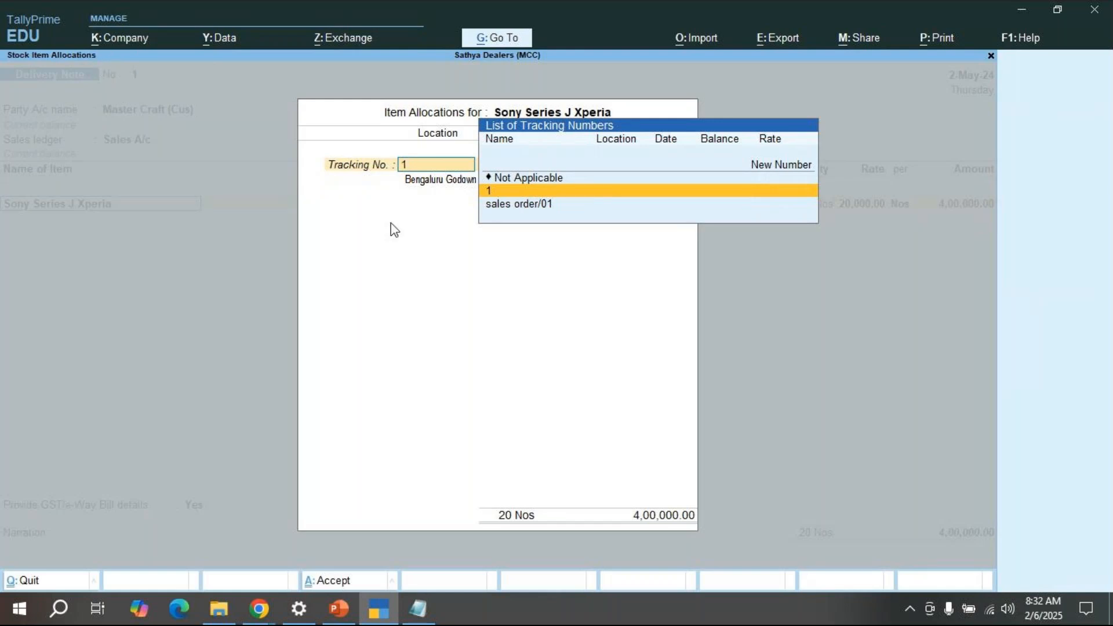
{"action": "key", "text": "Down"}
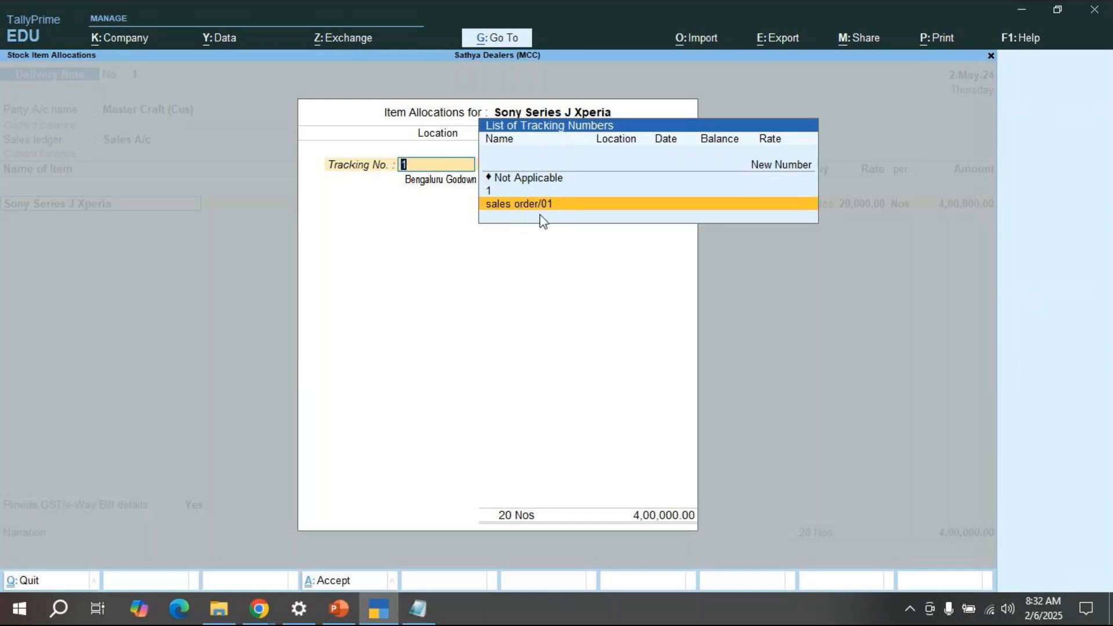
{"action": "left_click", "coordinate": [498, 204]}
{"action": "key", "text": "Return"}
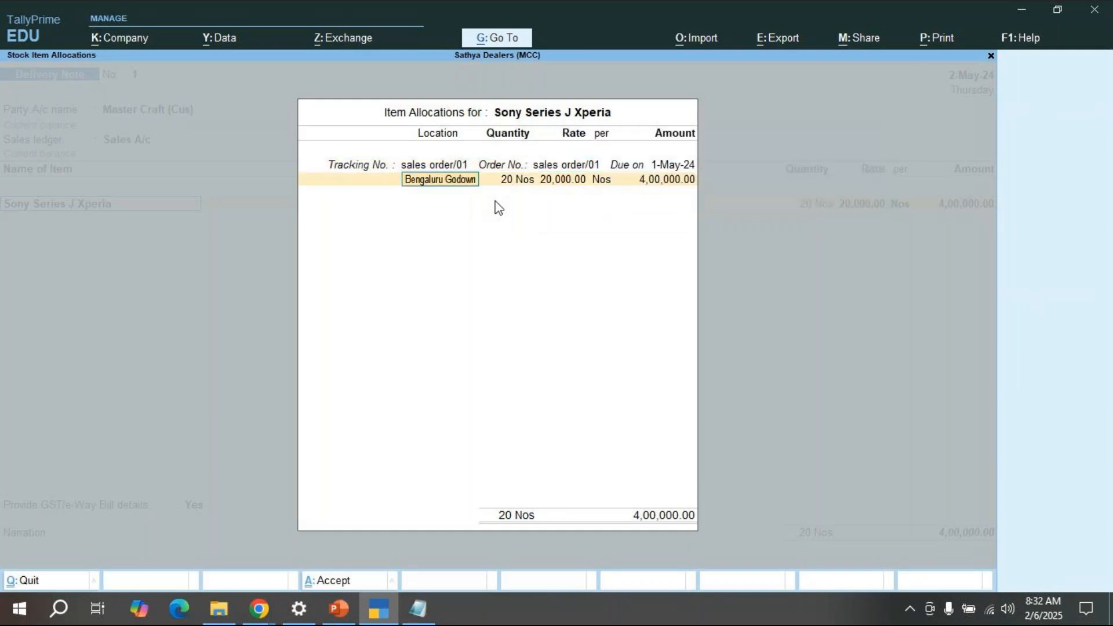
{"action": "key", "text": "BackSpace"}
{"action": "key", "text": "BackSpace"}
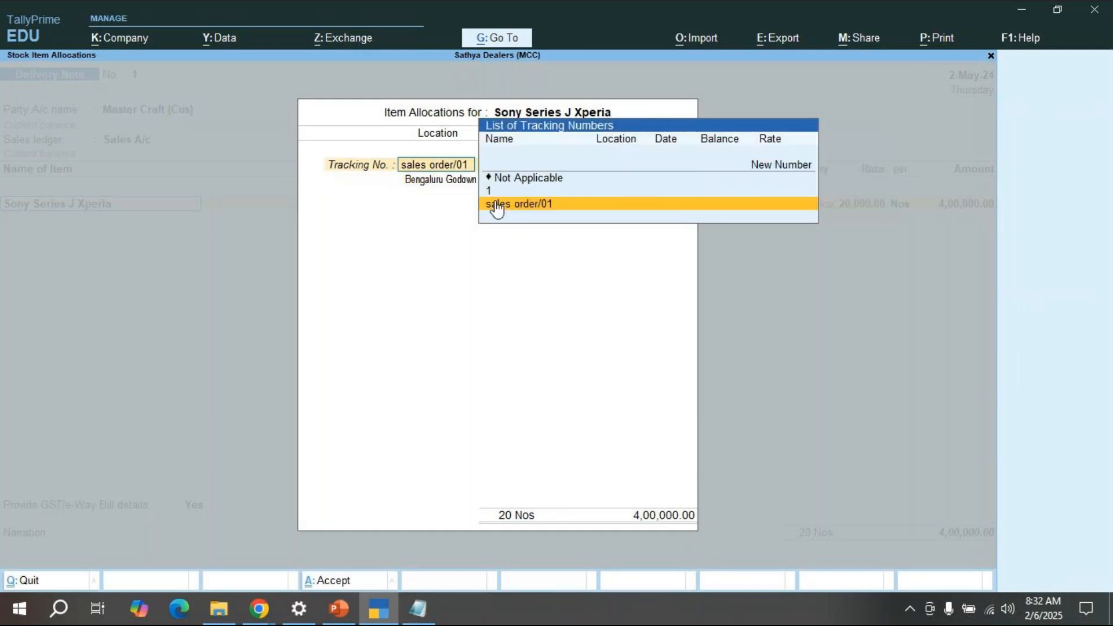
{"action": "key", "text": "Up"}
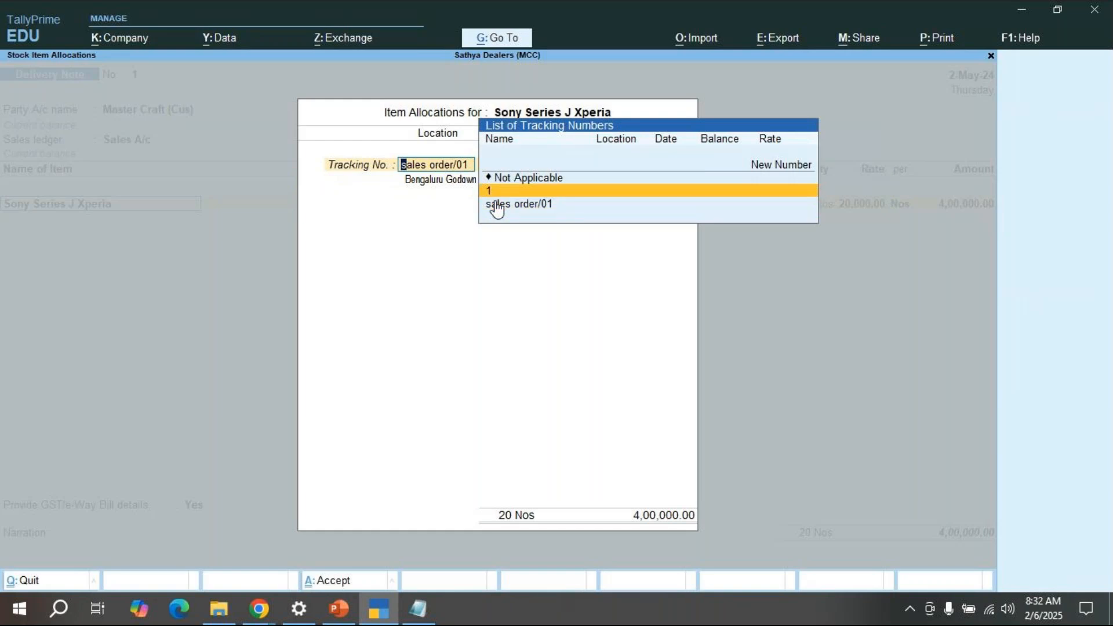
{"action": "key", "text": "Return"}
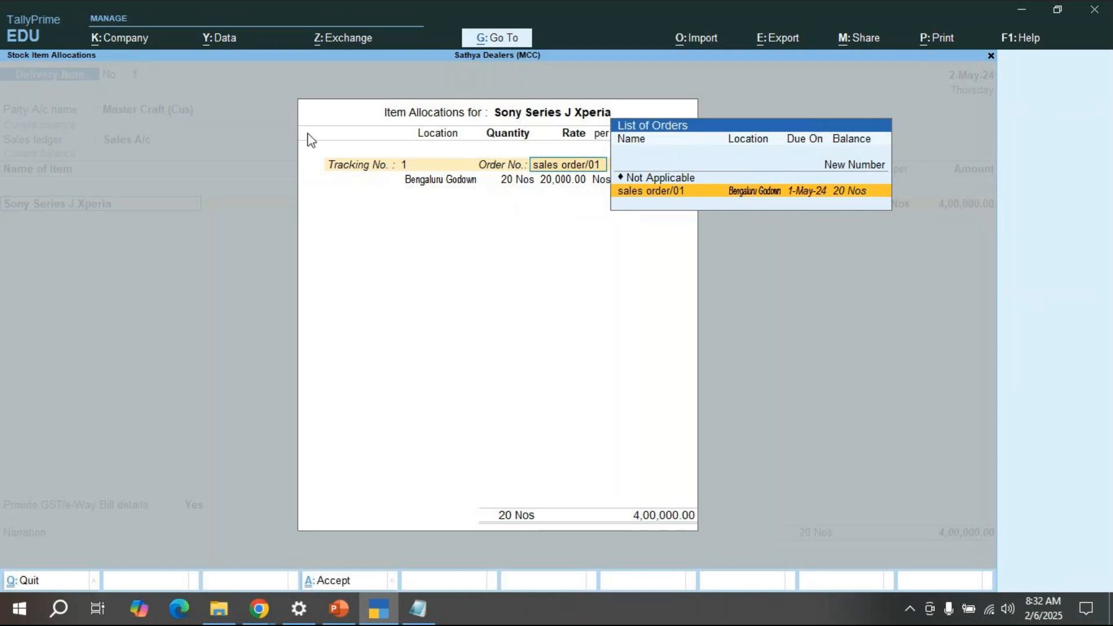
{"action": "key", "text": "Return"}
{"action": "key", "text": "Return"}
{"action": "key", "text": "Return"}
{"action": "key", "text": "Return"}
{"action": "key", "text": "Return"}
{"action": "key", "text": "Return"}
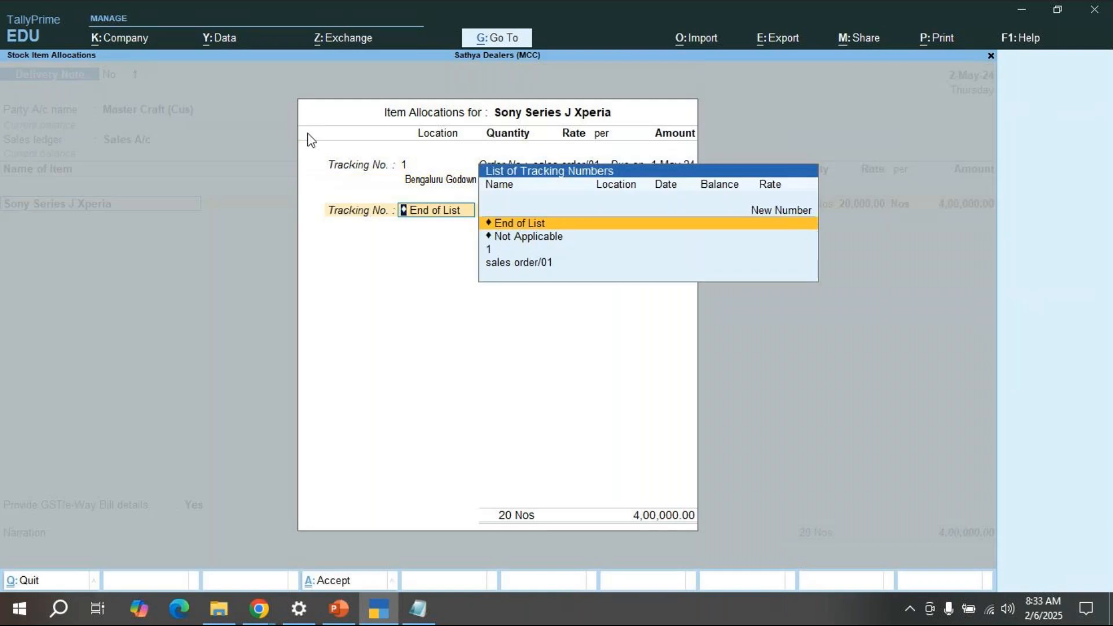
{"action": "key", "text": "Return"}
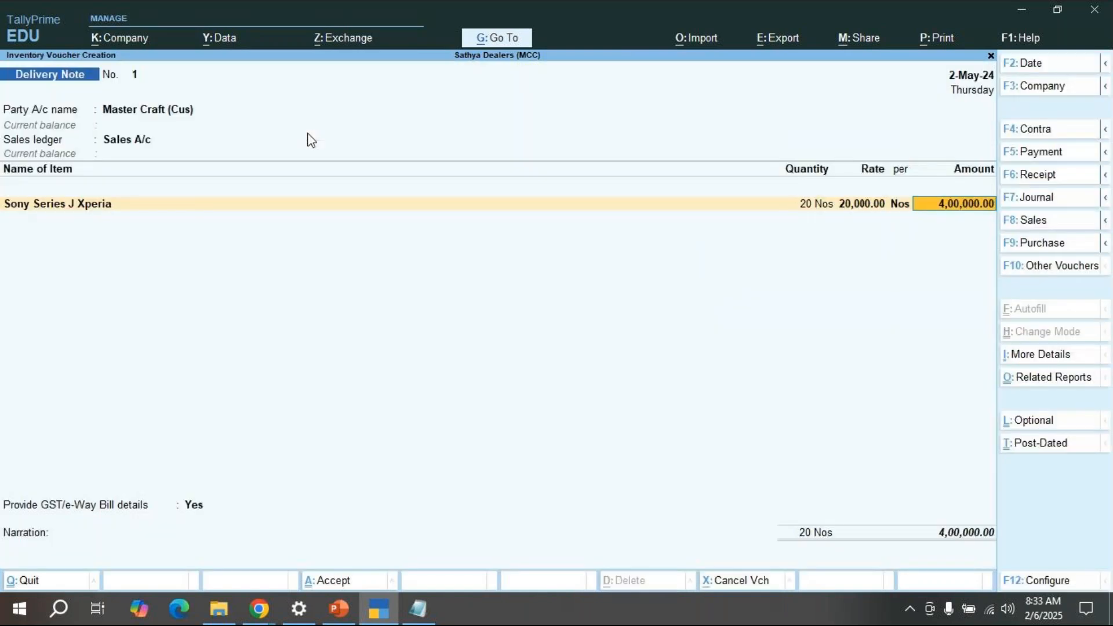
{"action": "key", "text": "Return"}
{"action": "key", "text": "Return"}
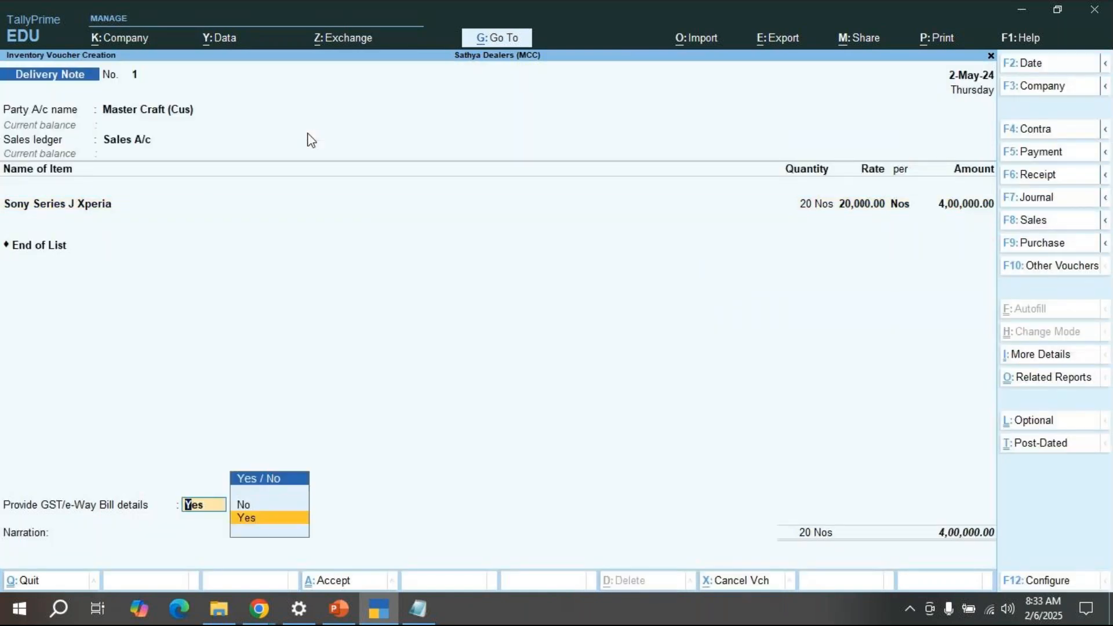
Step: Set GST/e-Way Bill details to No and enter the narration 'being goods delivered to customer'
{"action": "key", "text": "Up"}
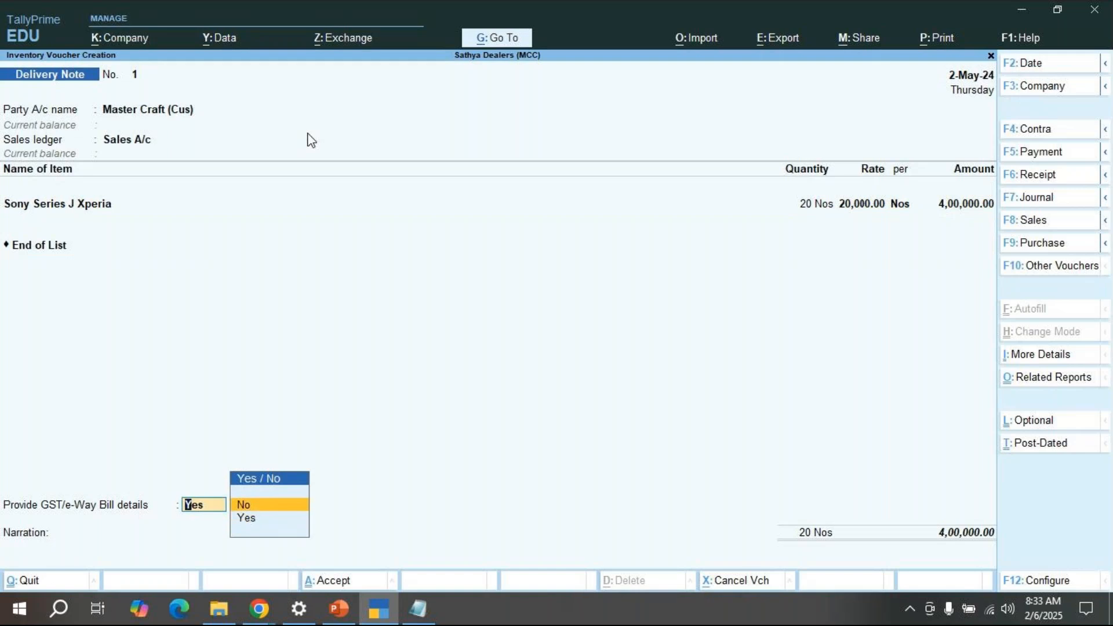
{"action": "key", "text": "Return"}
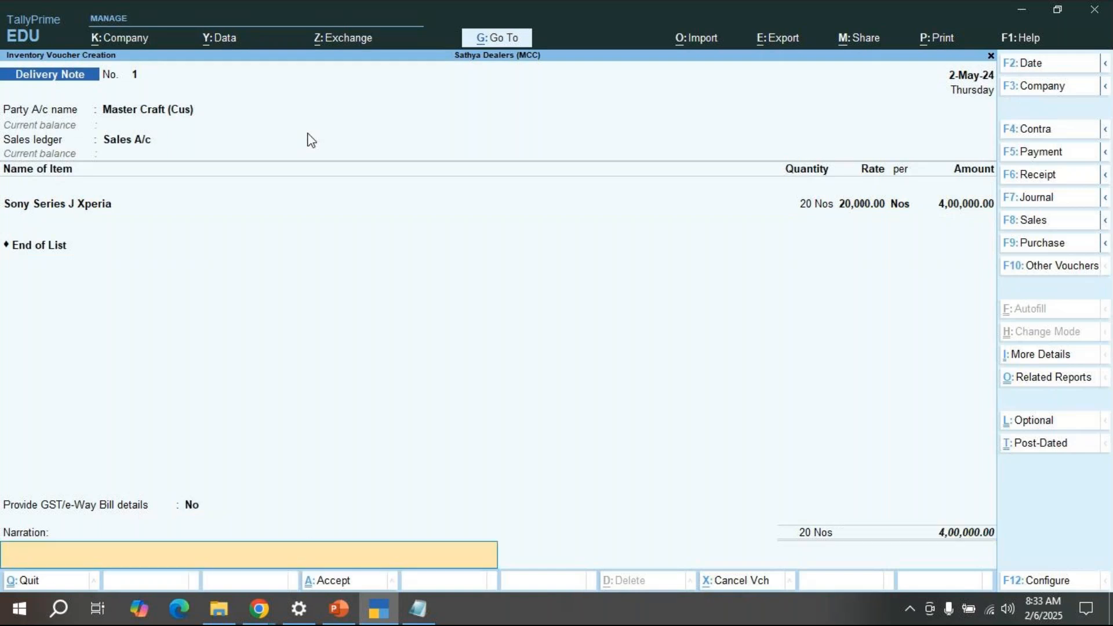
{"action": "type", "text": "being goods deliverd"}
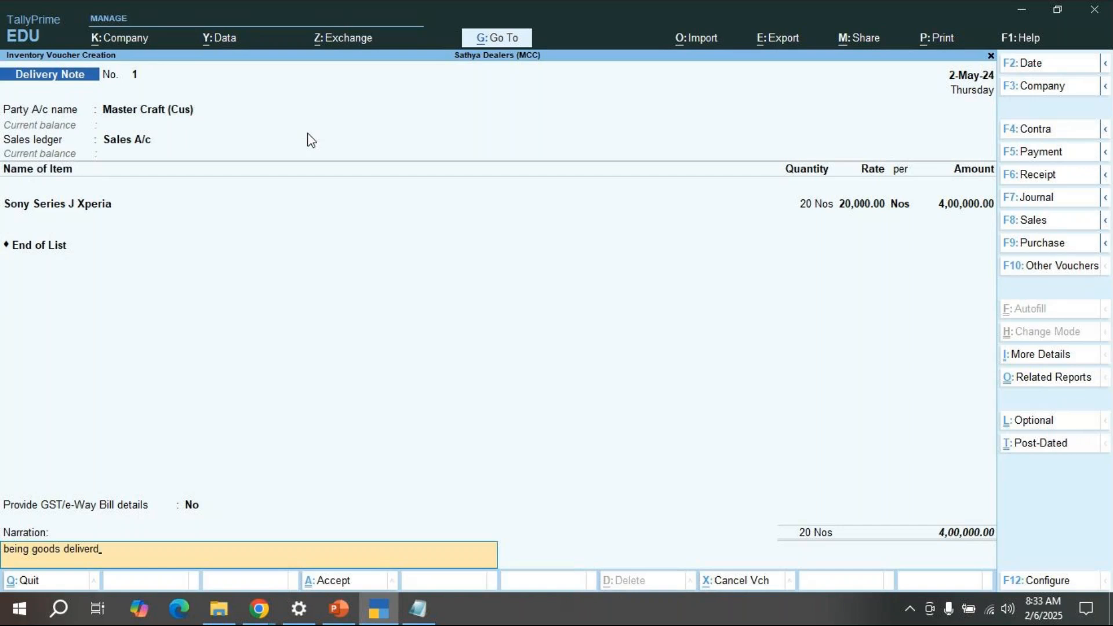
{"action": "key", "text": "BackSpace"}
{"action": "type", "text": "ed to customer"}
Step: Save Delivery Note 1 and decline e-Way Bill generation
{"action": "key", "text": "Return"}
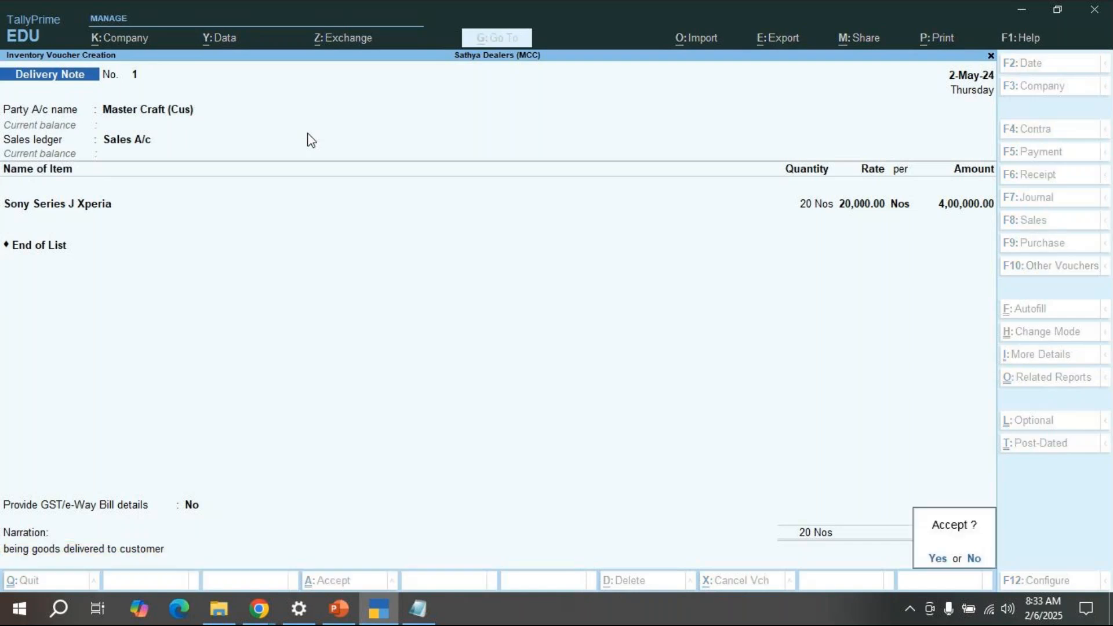
{"action": "key", "text": "Return"}
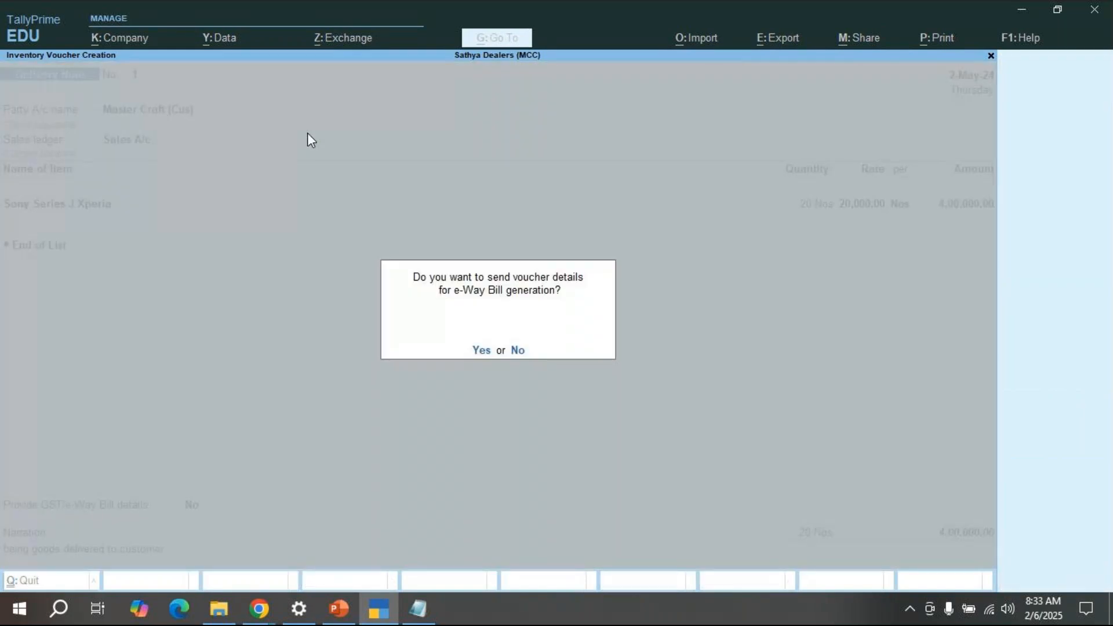
{"action": "key", "text": "n"}
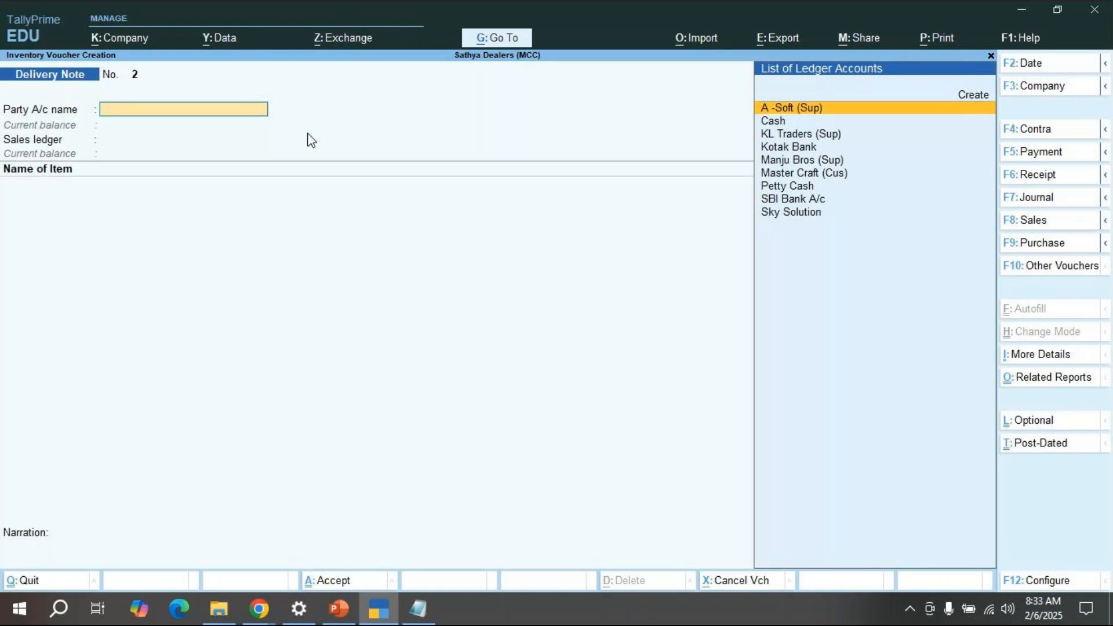
Step: Check the Sales Orders (Due Only) report for pending orders
{"action": "left_click", "coordinate": [495, 40]}
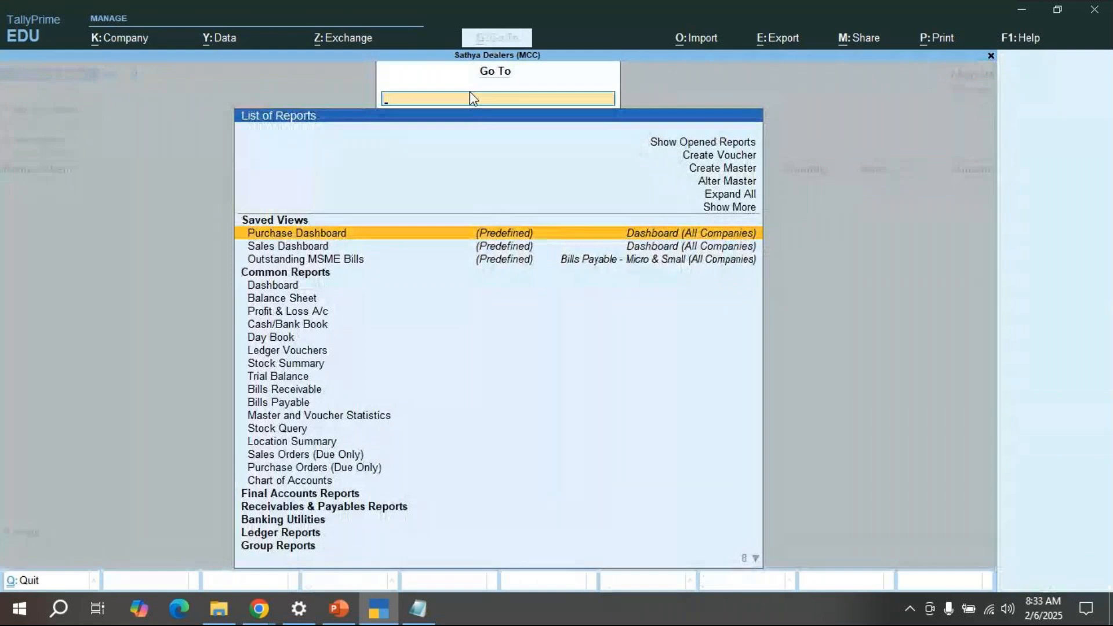
{"action": "type", "text": "Sales or"}
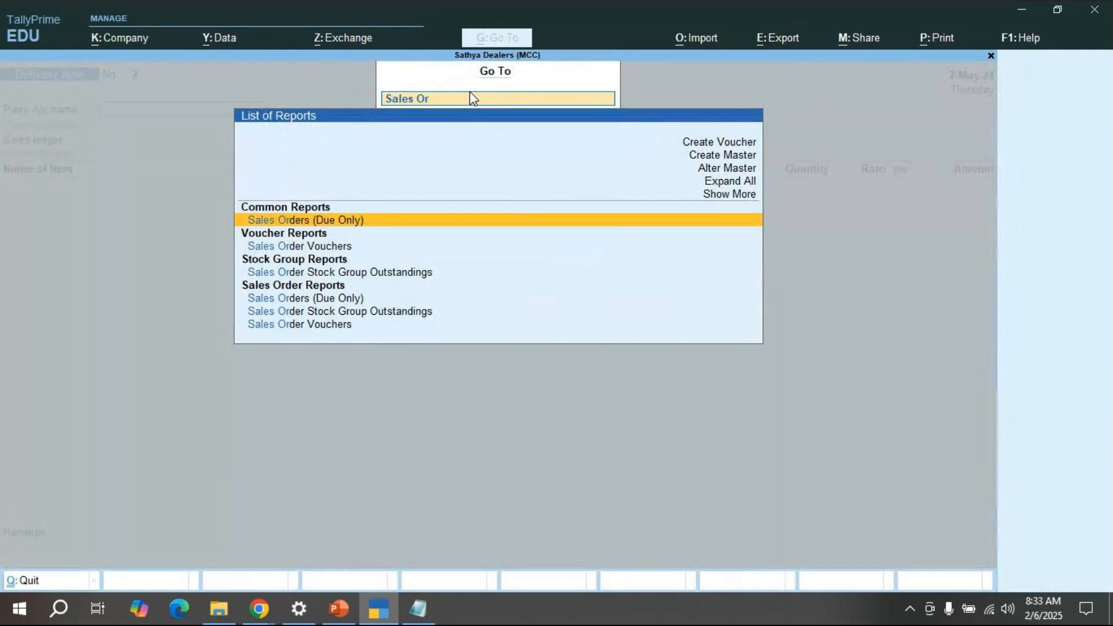
{"action": "key", "text": "Return"}
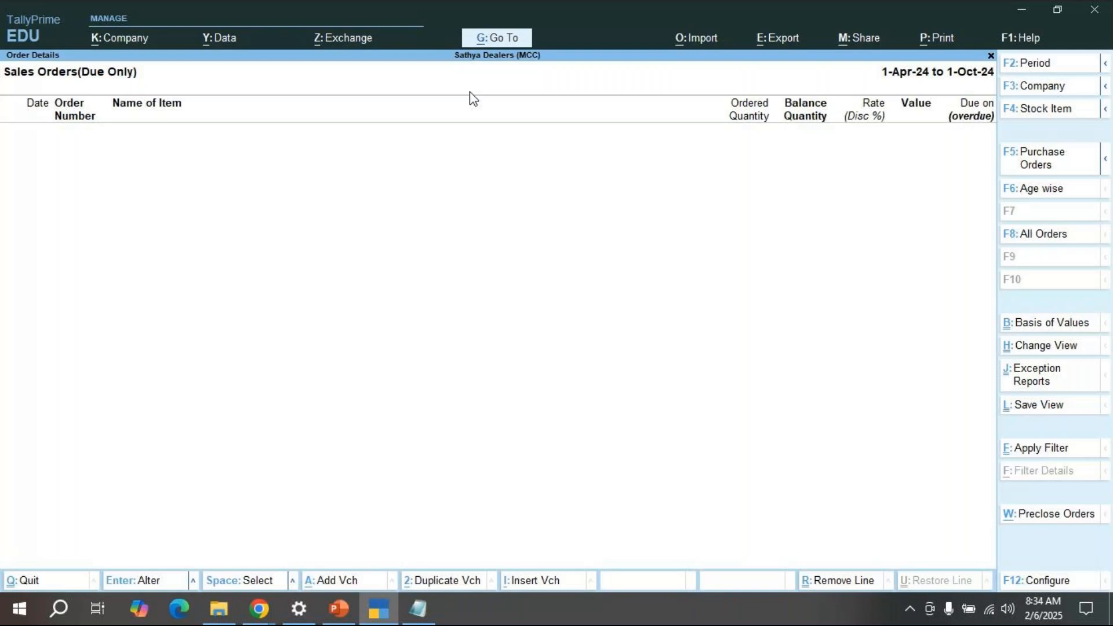
{"action": "key", "text": "Escape"}
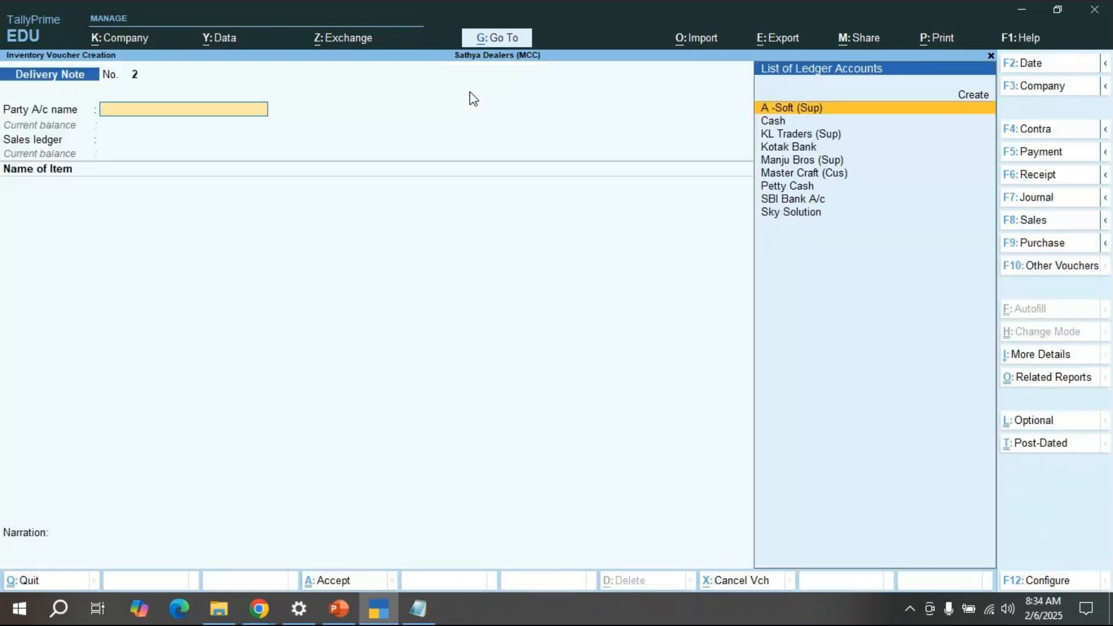
Step: Quit the blank Delivery Note No. 2 entry and return to the Gateway of Tally
{"action": "key", "text": "Escape"}
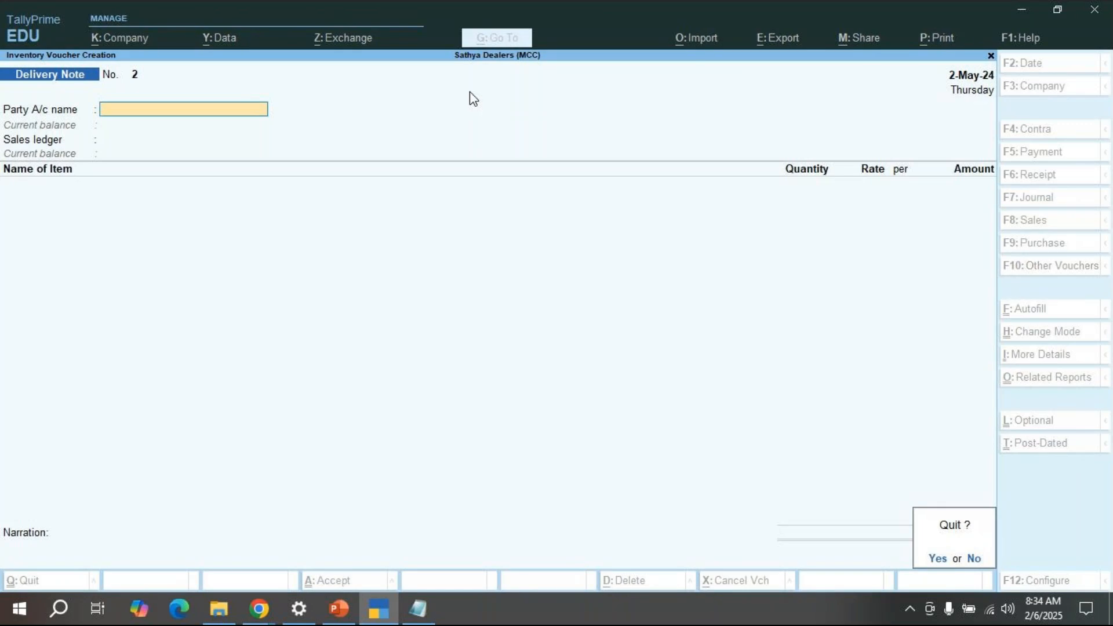
{"action": "key", "text": "y"}
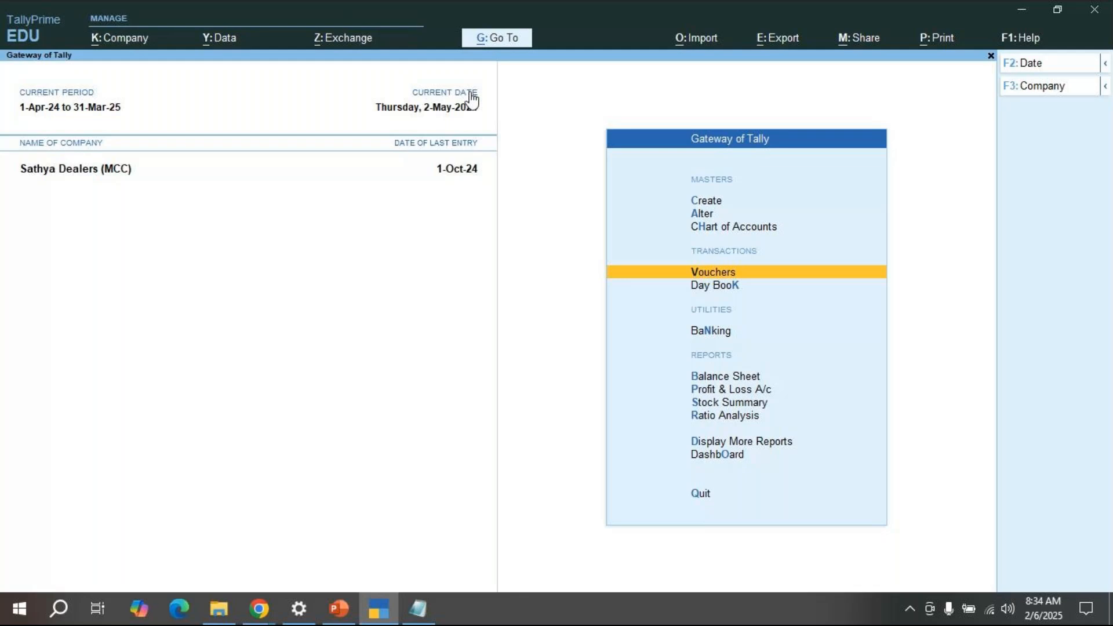
{"action": "key", "text": "Down"}
{"action": "key", "text": "Down"}
{"action": "key", "text": "Down"}
{"action": "key", "text": "Down"}
{"action": "key", "text": "Down"}
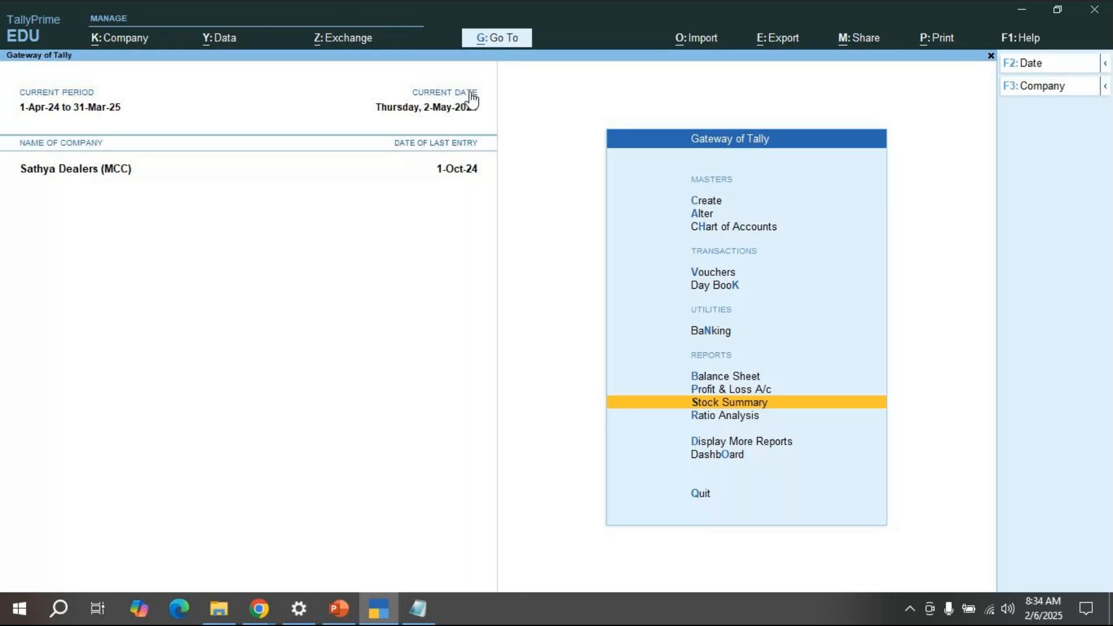
Step: View Stock Summary in detail to find Sony Series J Xperia at 10 Nos under Mobile
{"action": "key", "text": "Return"}
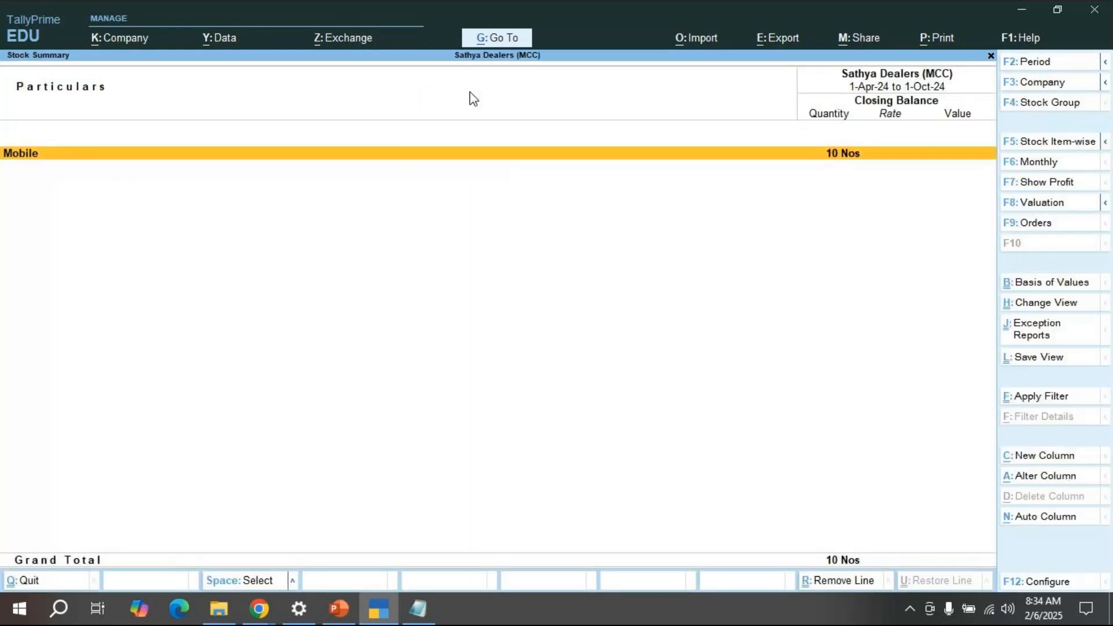
{"action": "key", "text": "alt"}
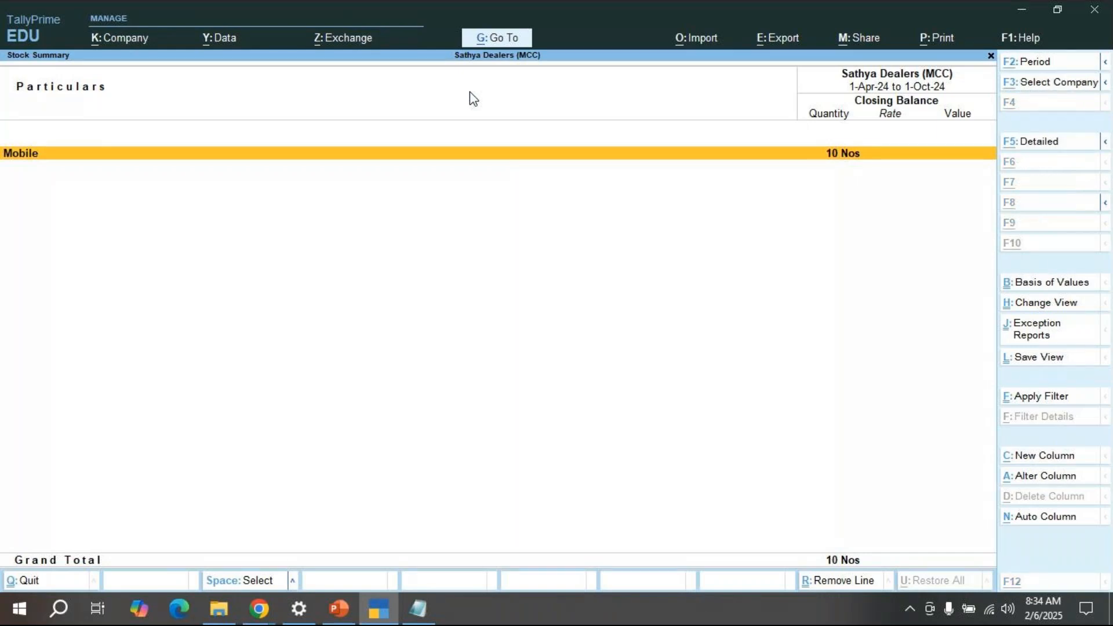
{"action": "key", "text": "alt+F5"}
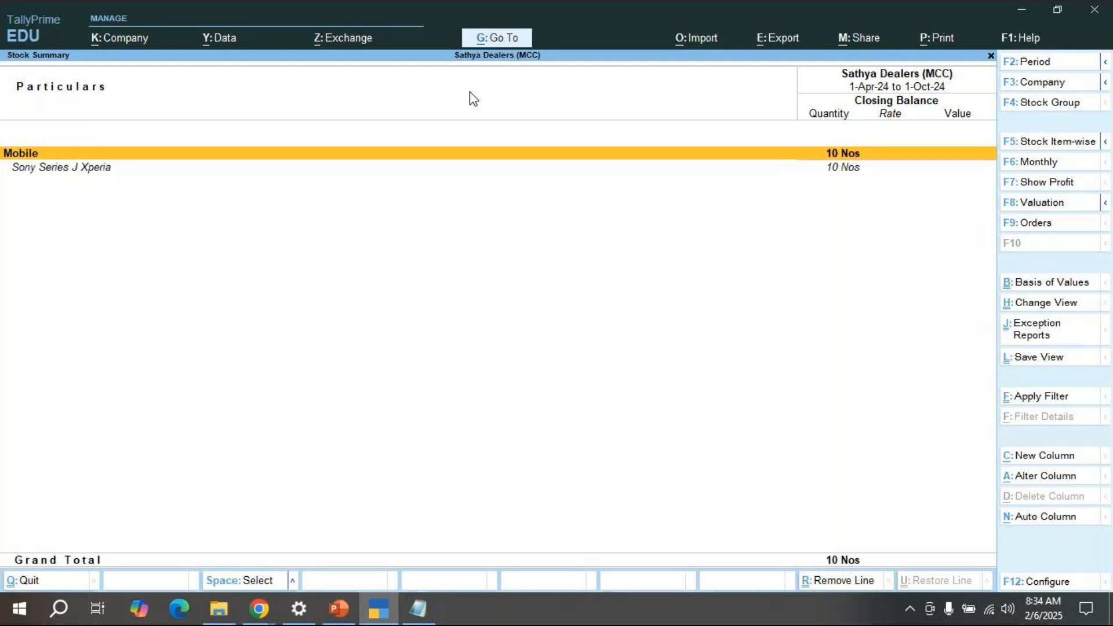
{"action": "key", "text": "Down"}
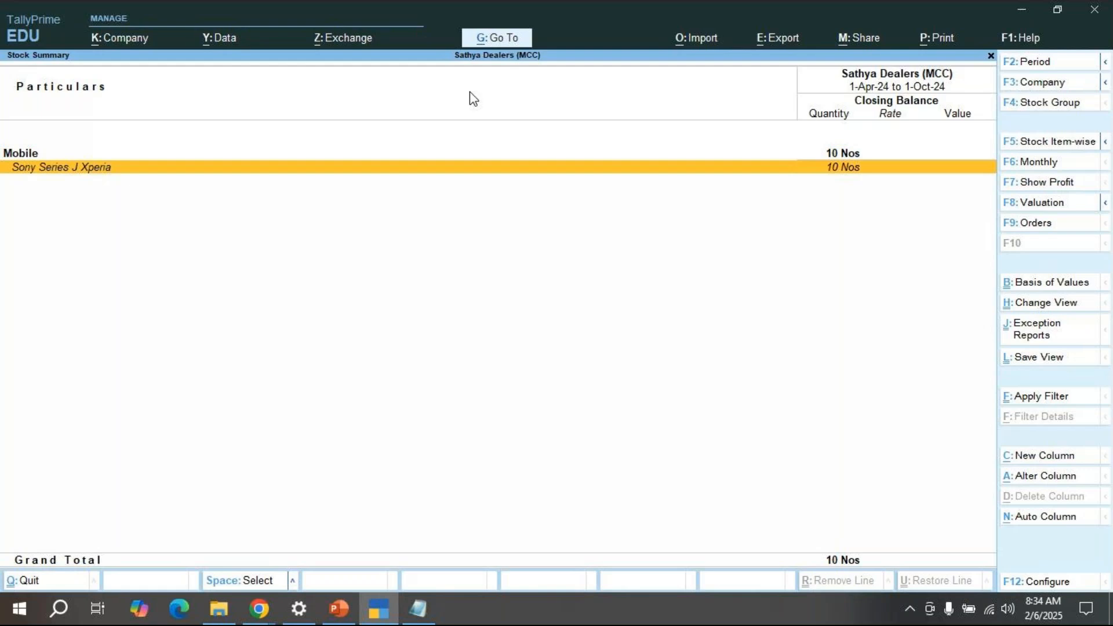
{"action": "key", "text": "Escape"}
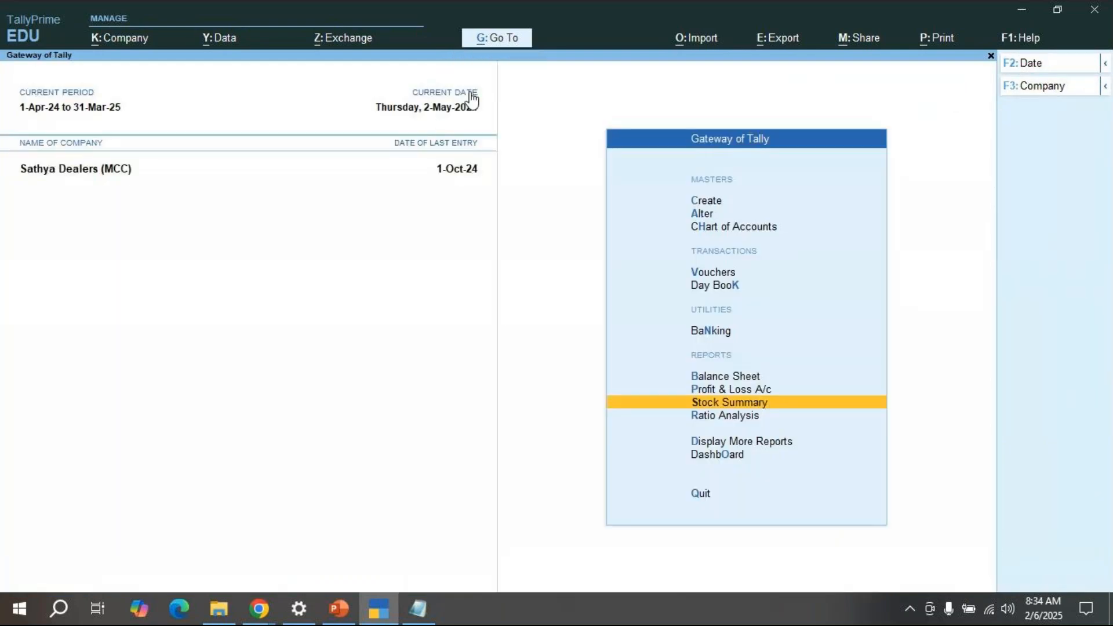
{"action": "key", "text": "Up"}
{"action": "key", "text": "Up"}
{"action": "key", "text": "Up"}
{"action": "key", "text": "Up"}
{"action": "key", "text": "Up"}
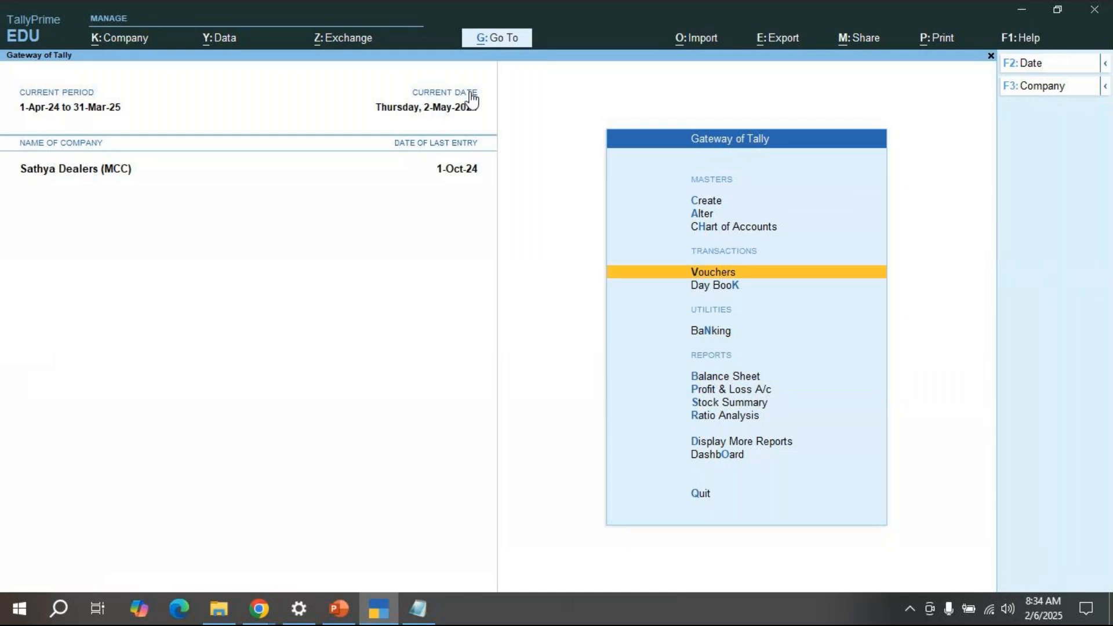
{"action": "key", "text": "Down"}
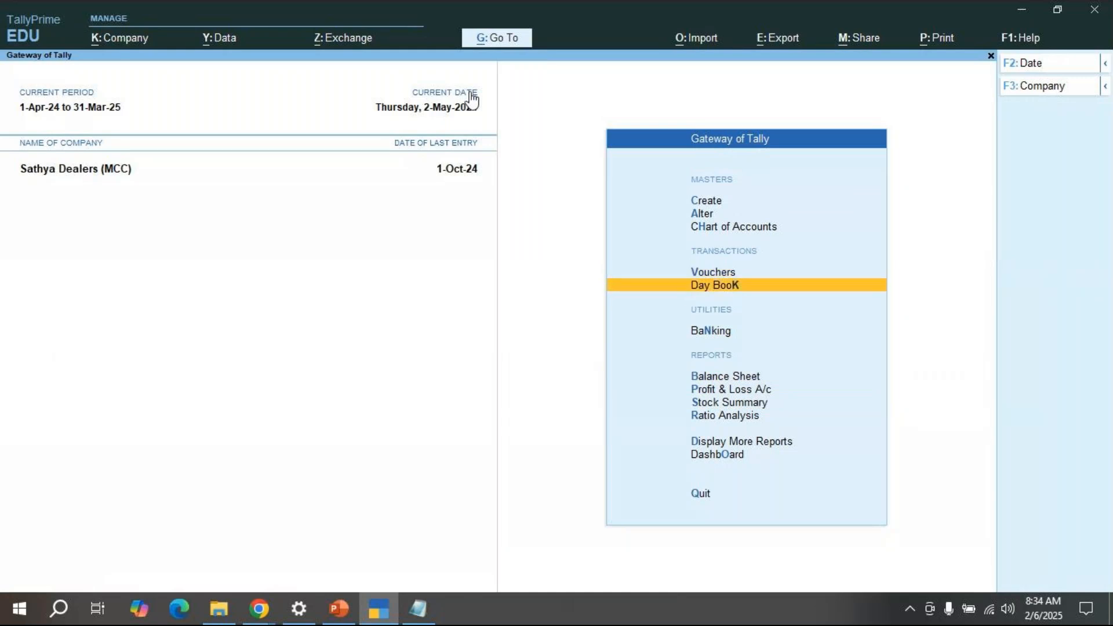
{"action": "key", "text": "Return"}
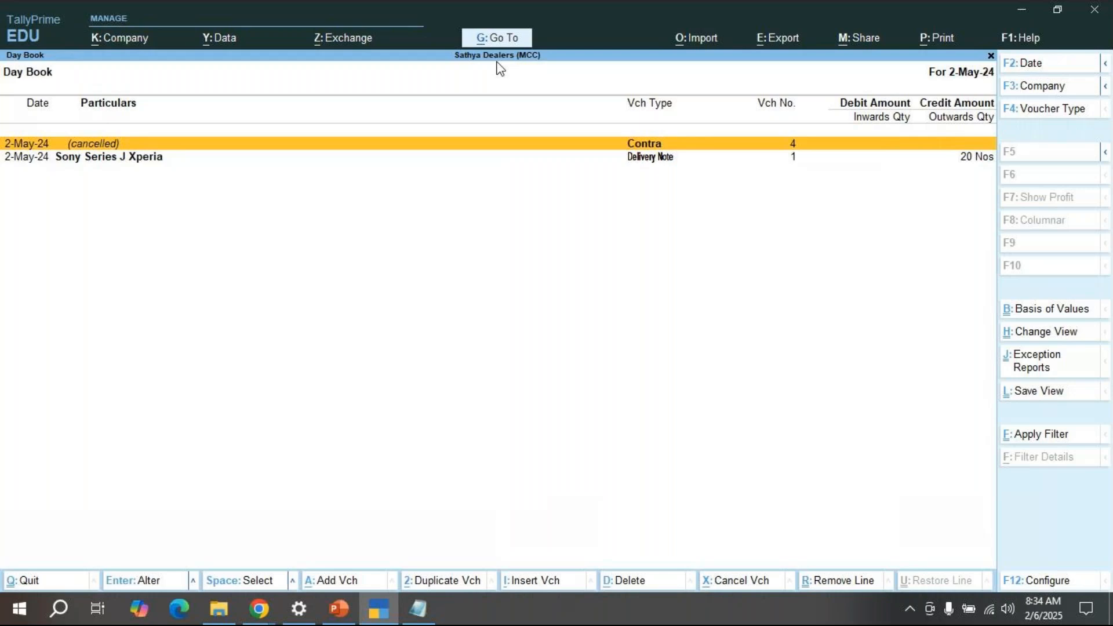
{"action": "key", "text": "alt"}
{"action": "key", "text": "alt+F2"}
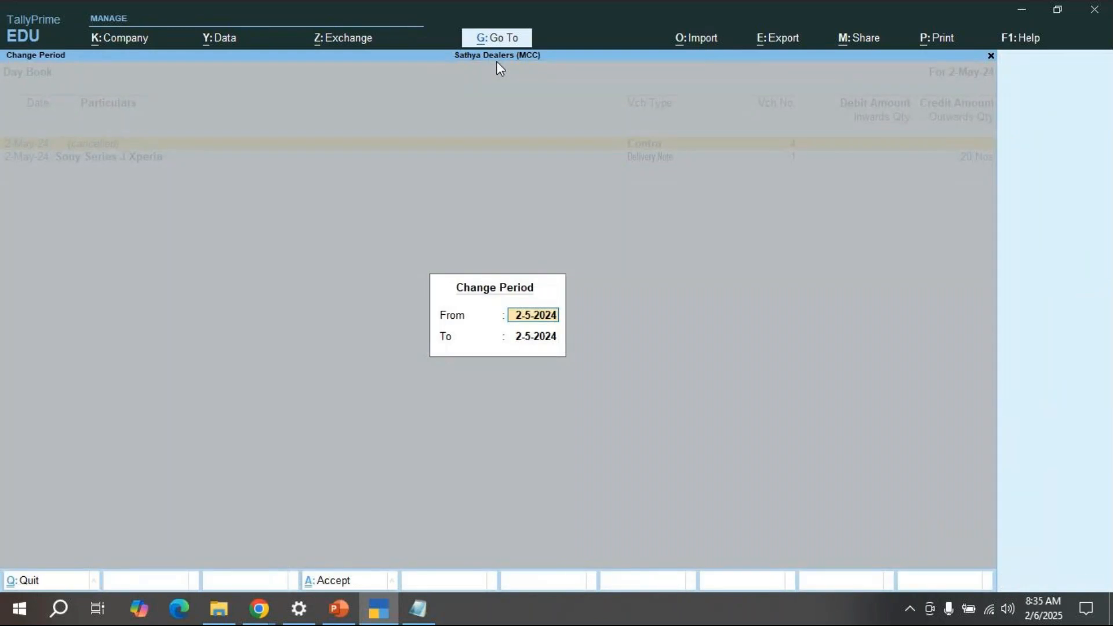
{"action": "type", "text": "1-4-2024"}
{"action": "key", "text": "Return"}
{"action": "type", "text": "31"}
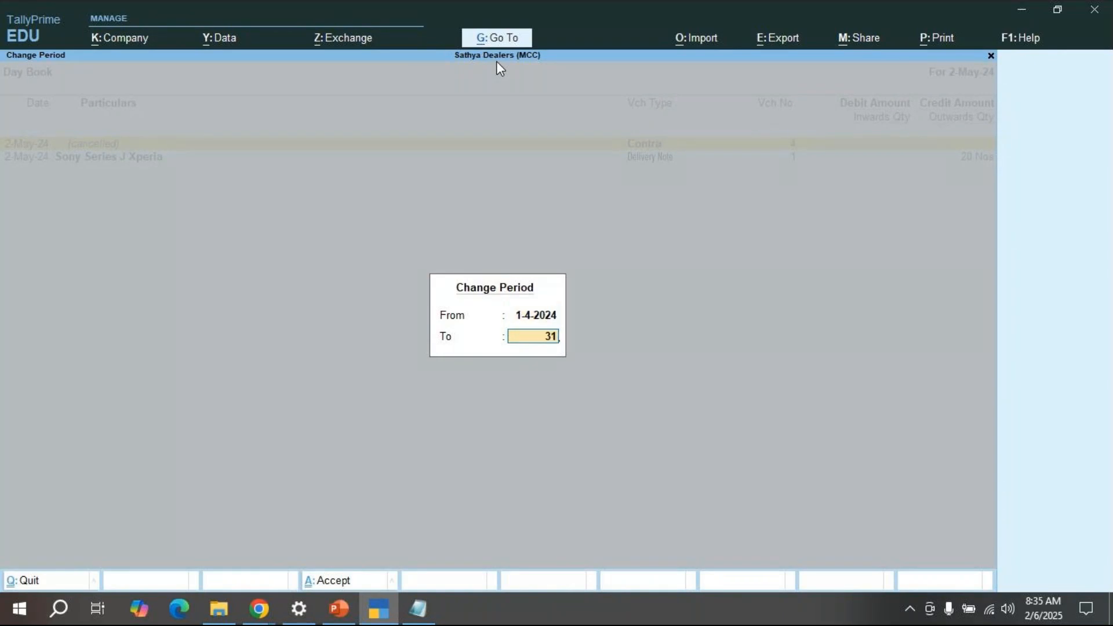
{"action": "type", "text": "-3-2025"}
{"action": "key", "text": "Return"}
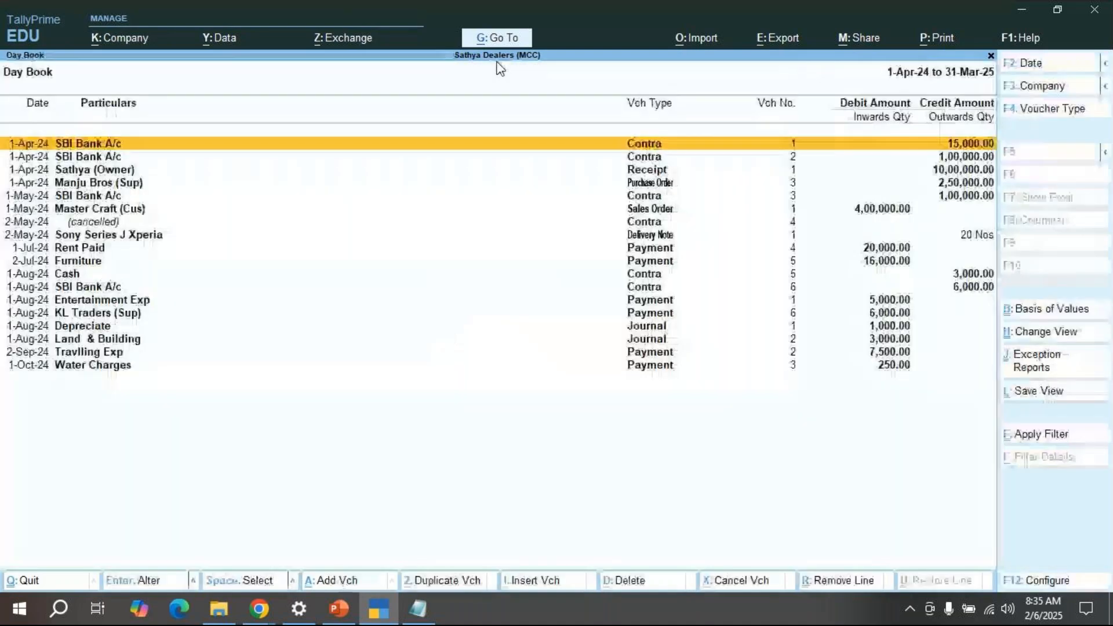
{"action": "key", "text": "Escape"}
{"action": "key", "text": "Return"}
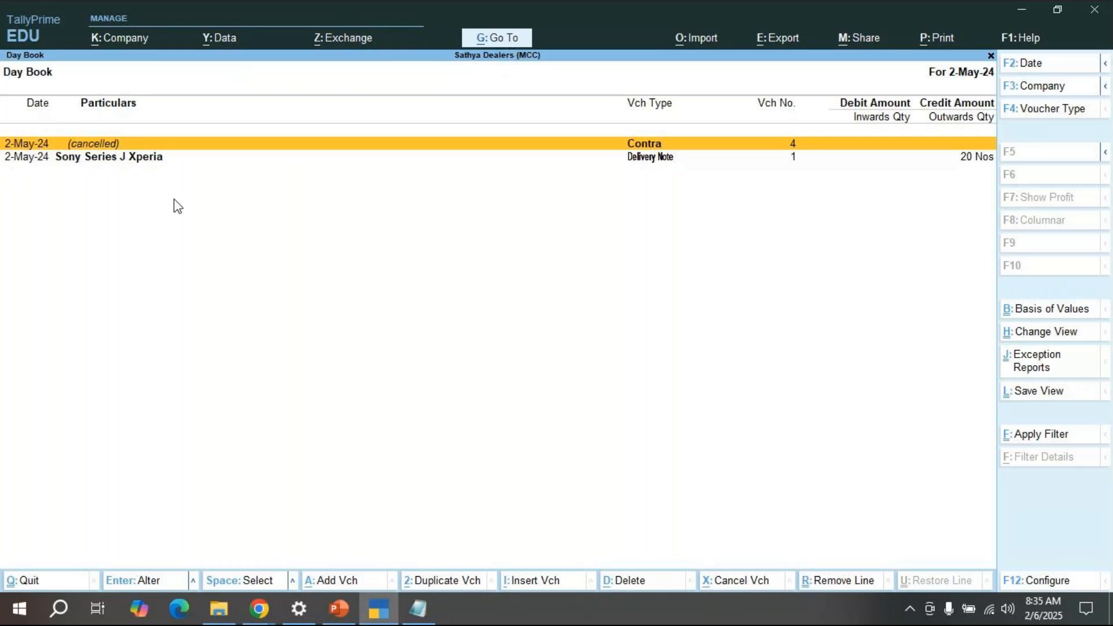
{"action": "key", "text": "alt+F2"}
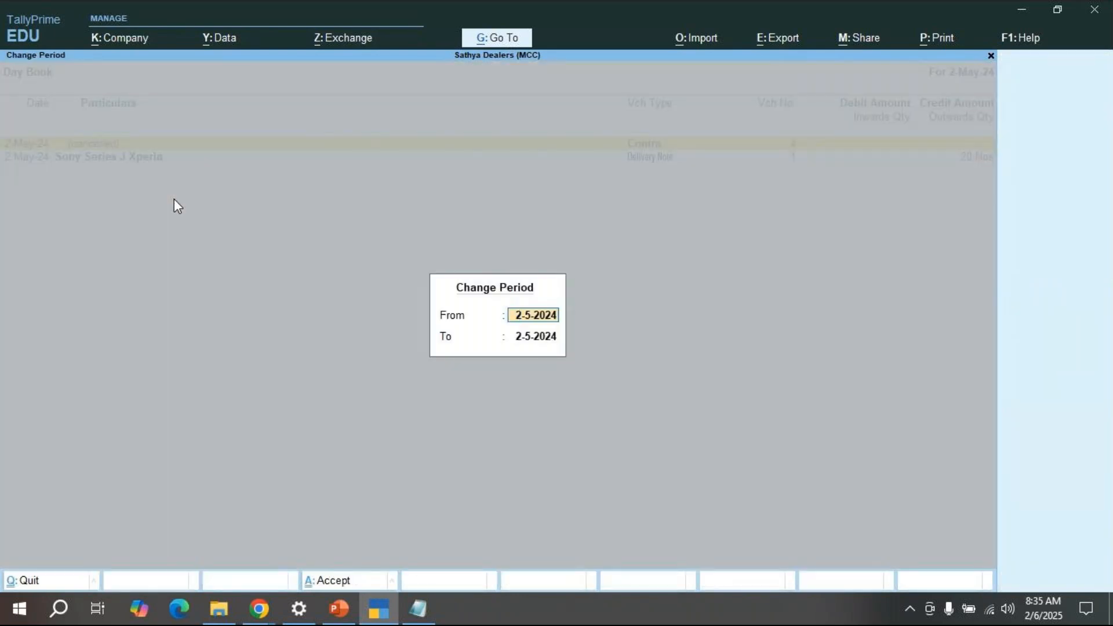
{"action": "key", "text": "BackSpace"}
{"action": "key", "text": "Return"}
{"action": "key", "text": "BackSpace"}
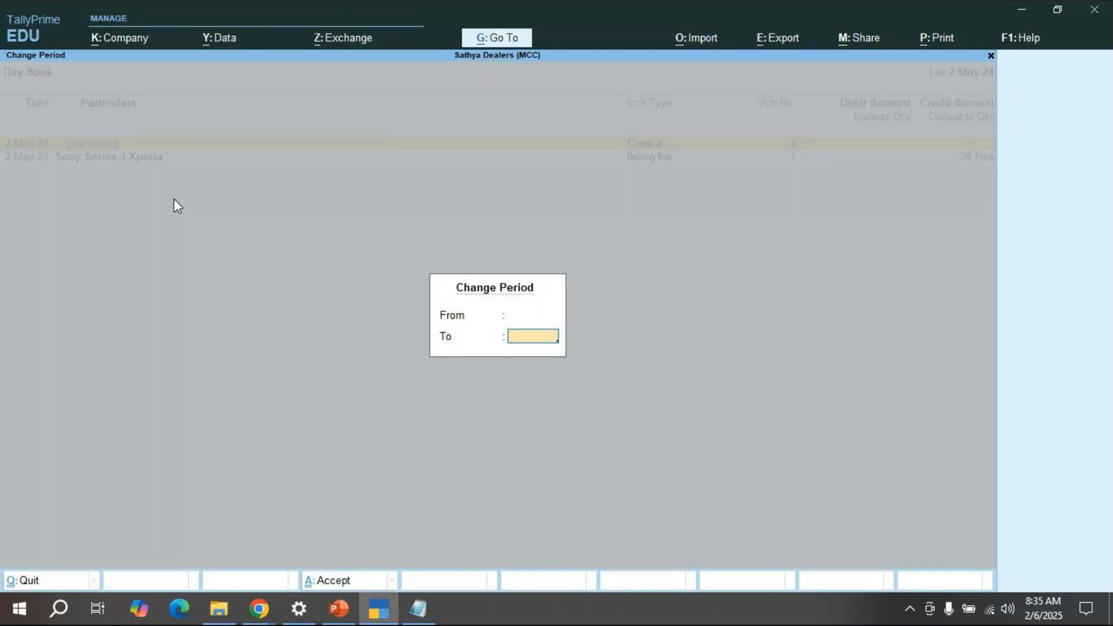
{"action": "key", "text": "Return"}
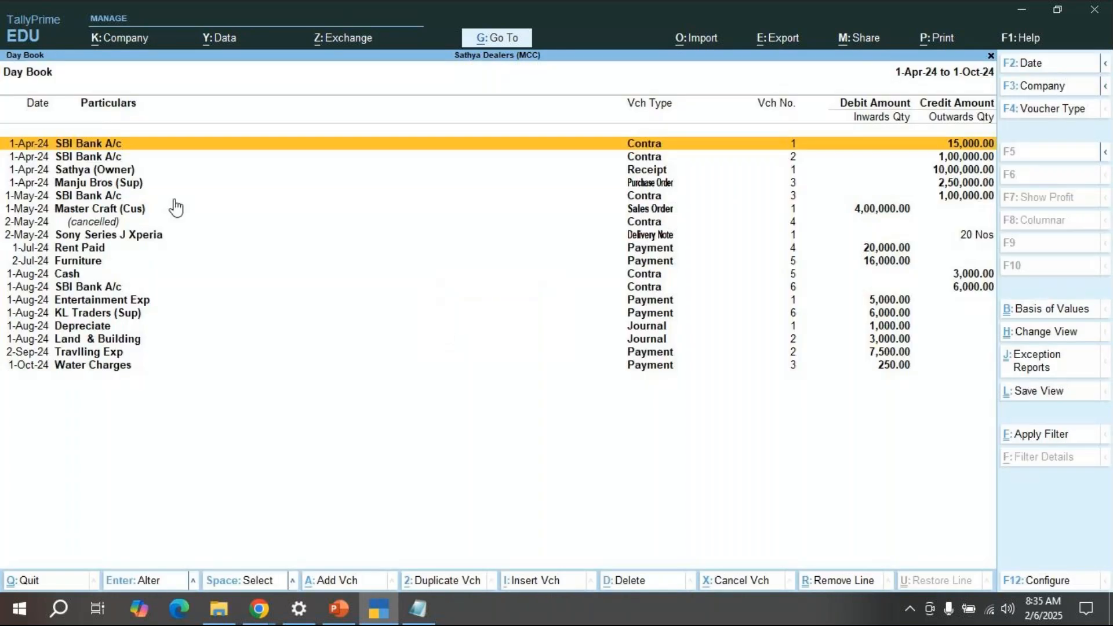
{"action": "key", "text": "Down"}
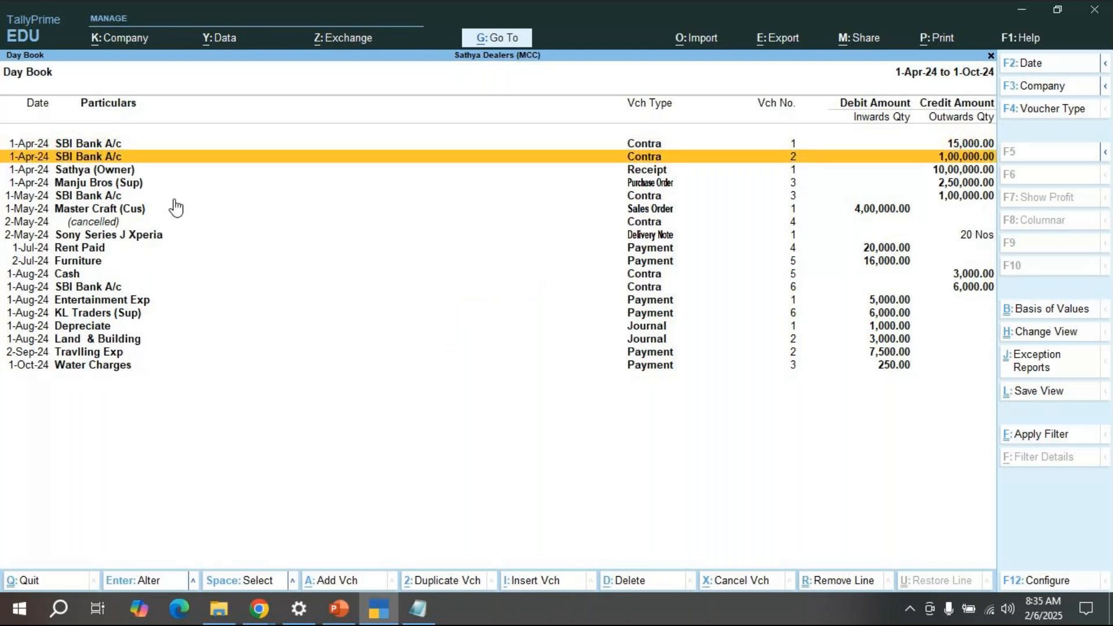
{"action": "key", "text": "Down"}
{"action": "key", "text": "Down"}
{"action": "key", "text": "Down"}
{"action": "key", "text": "Down"}
{"action": "key", "text": "Down"}
{"action": "key", "text": "Down"}
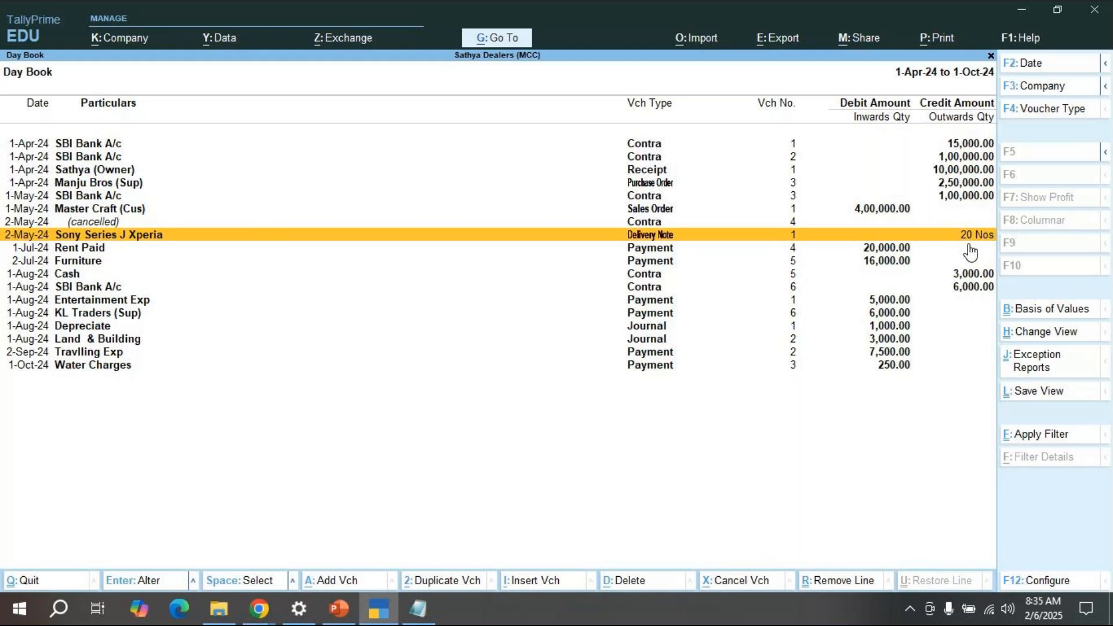
{"action": "key", "text": "Escape"}
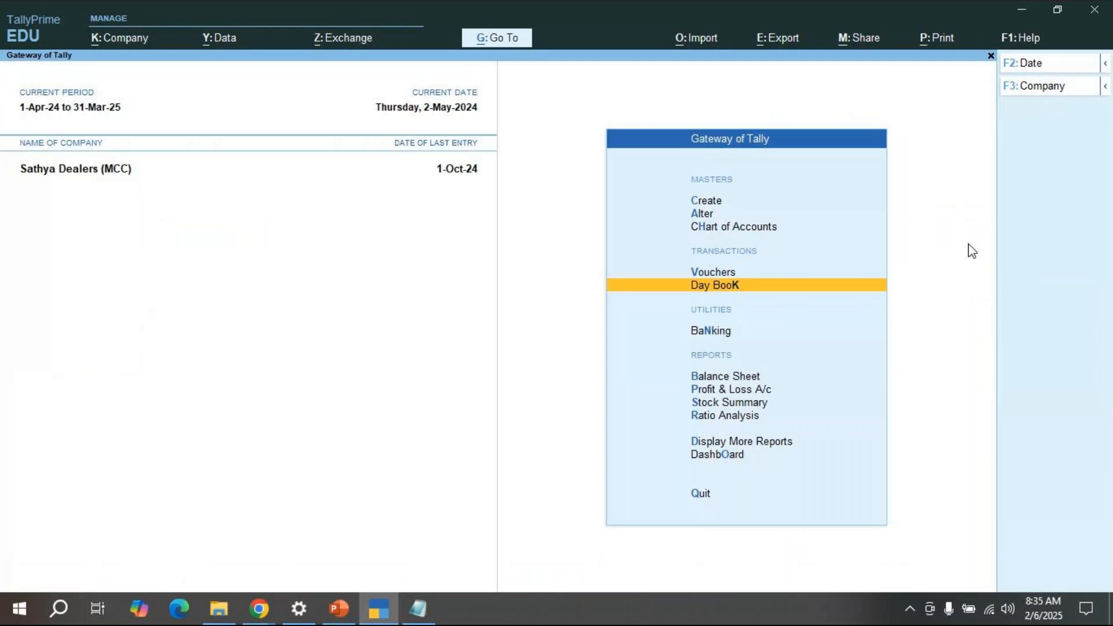
{"action": "key", "text": "Escape"}
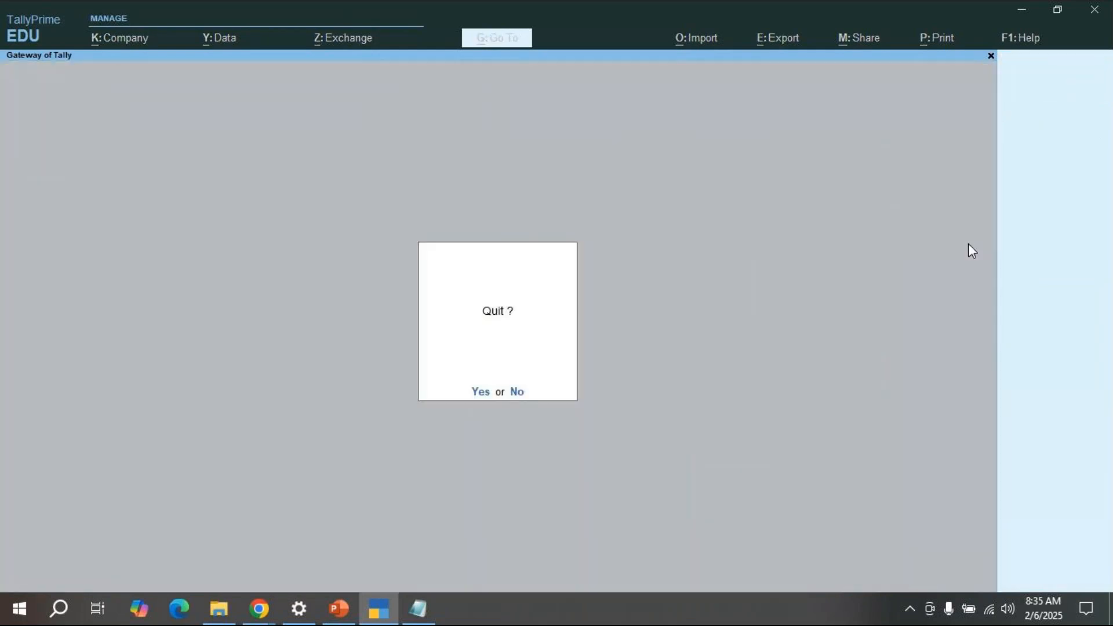
{"action": "key", "text": "Escape"}
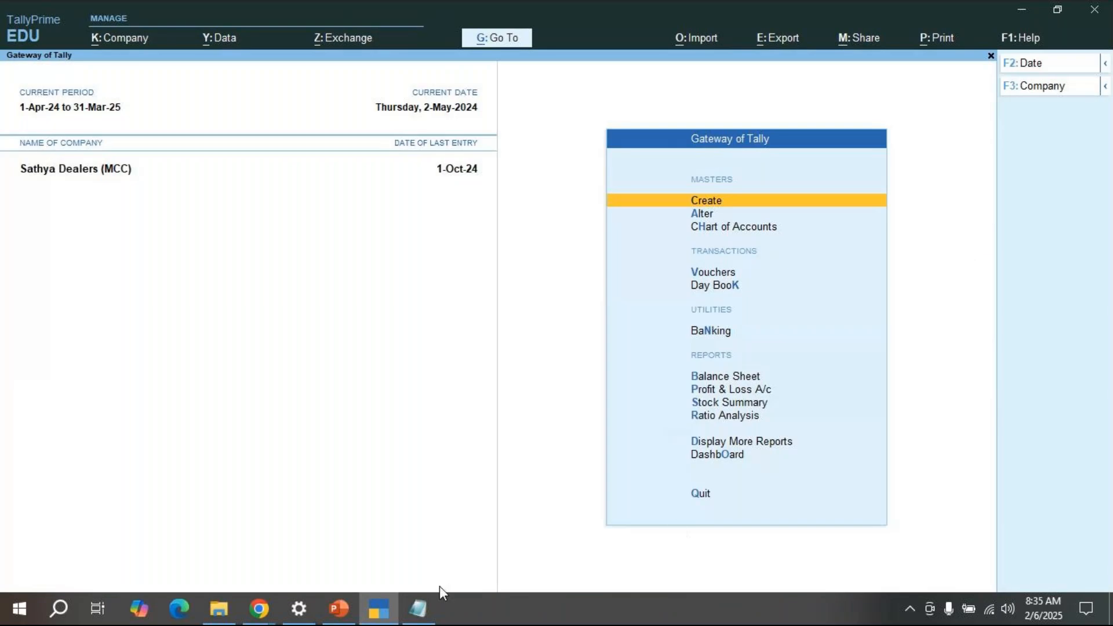
Step: Append '-->sales' to the Sales order line in the Notepad notes, then return to TallyPrime
{"action": "left_click", "coordinate": [420, 619]}
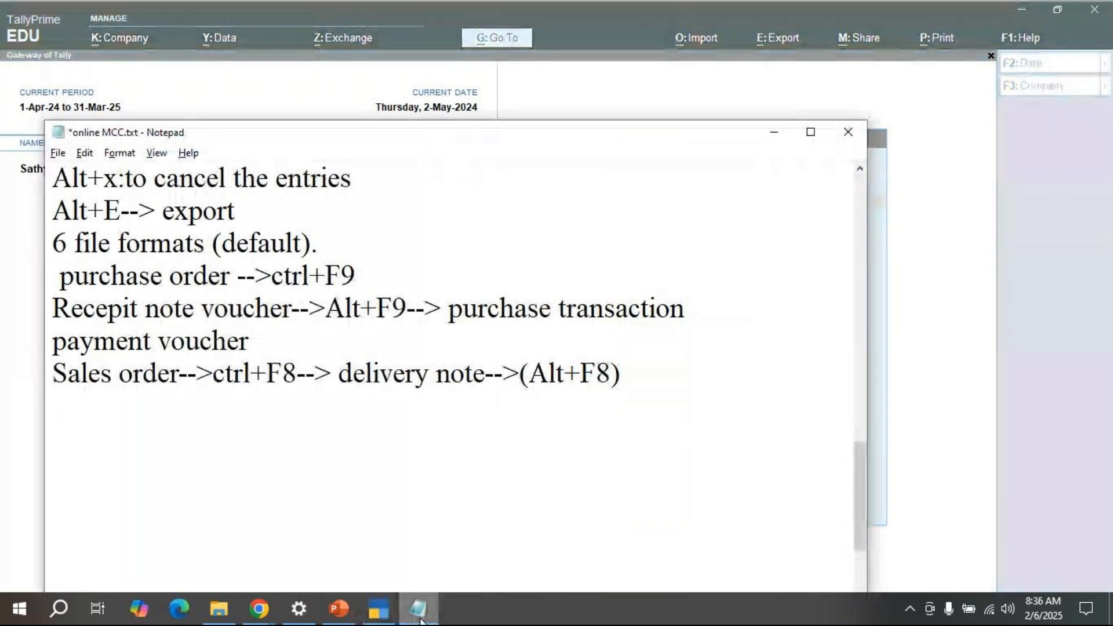
{"action": "left_click", "coordinate": [637, 374]}
{"action": "type", "text": "--"}
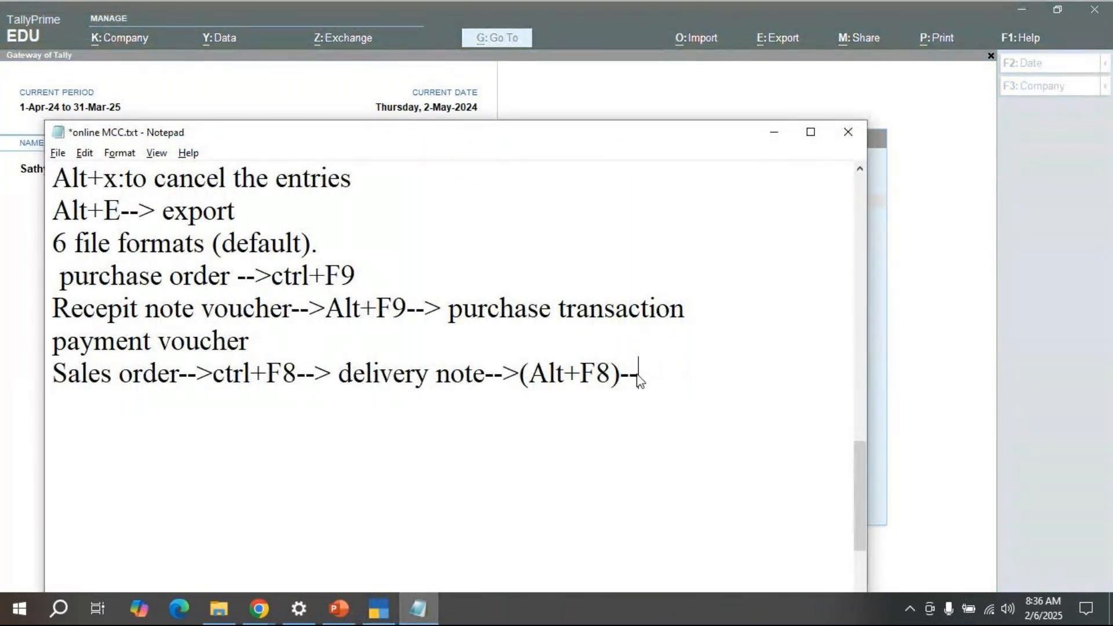
{"action": "type", "text": ">"}
{"action": "type", "text": "sales"}
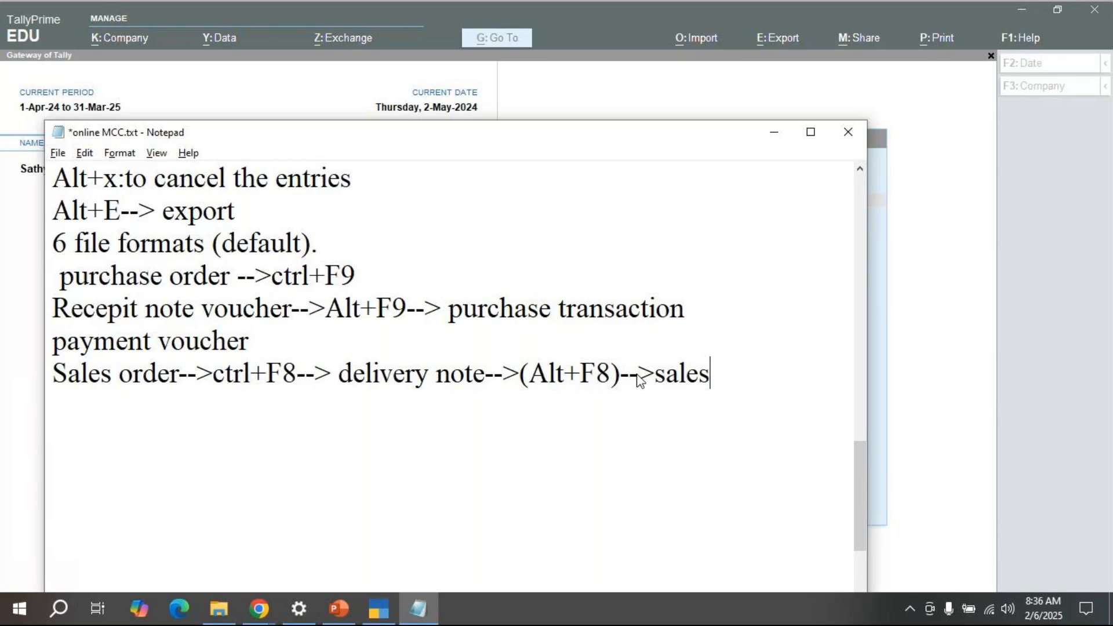
{"action": "left_click", "coordinate": [380, 616]}
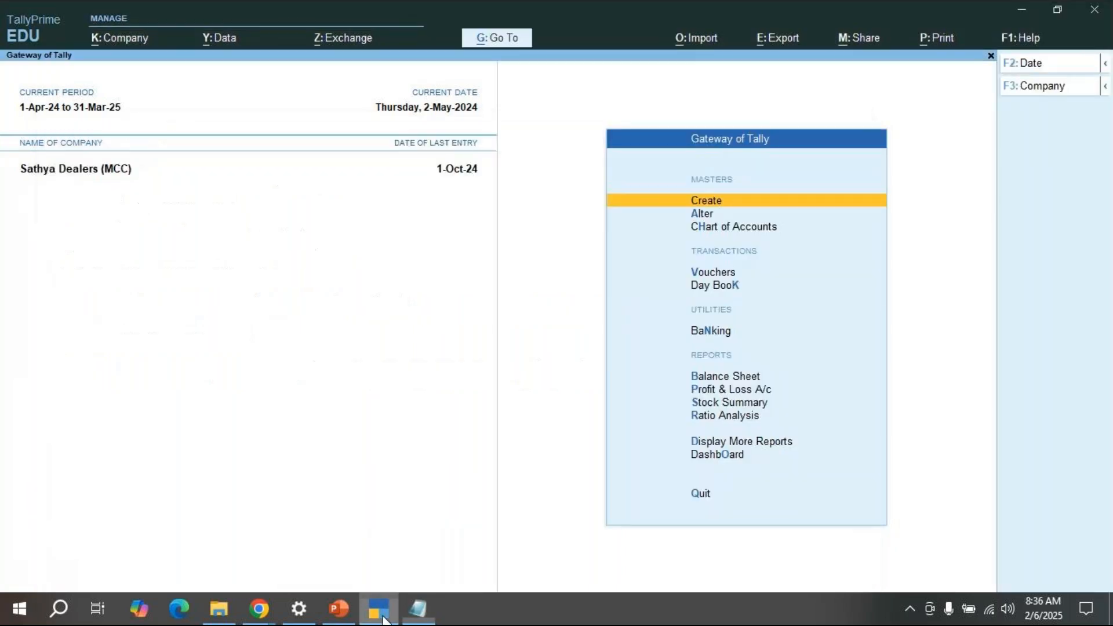
{"action": "left_click", "coordinate": [707, 273]}
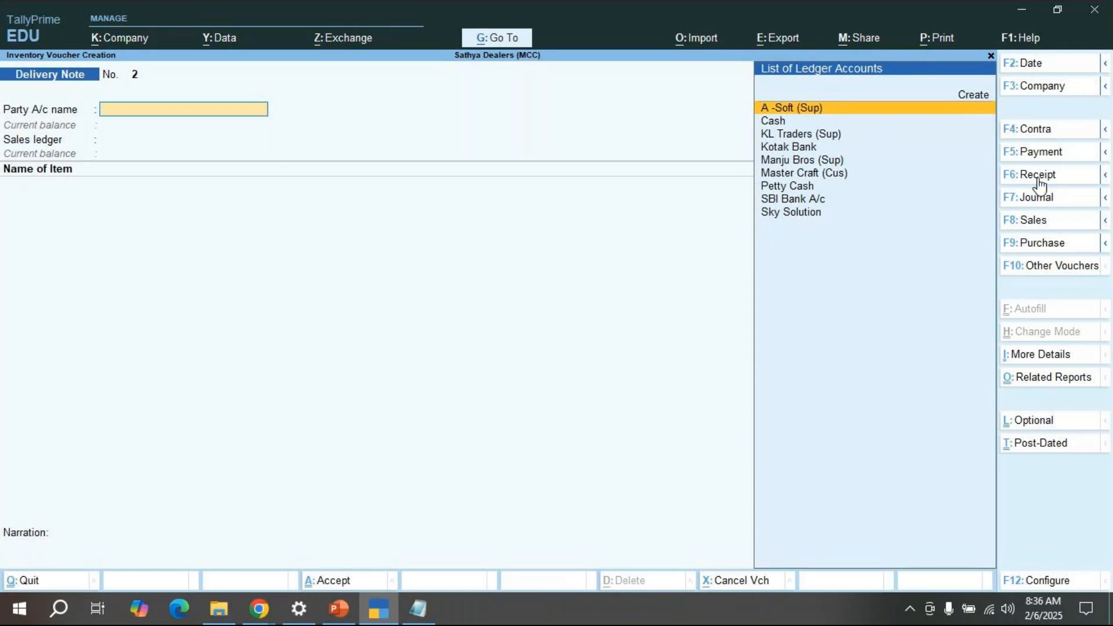
{"action": "left_click", "coordinate": [1038, 226]}
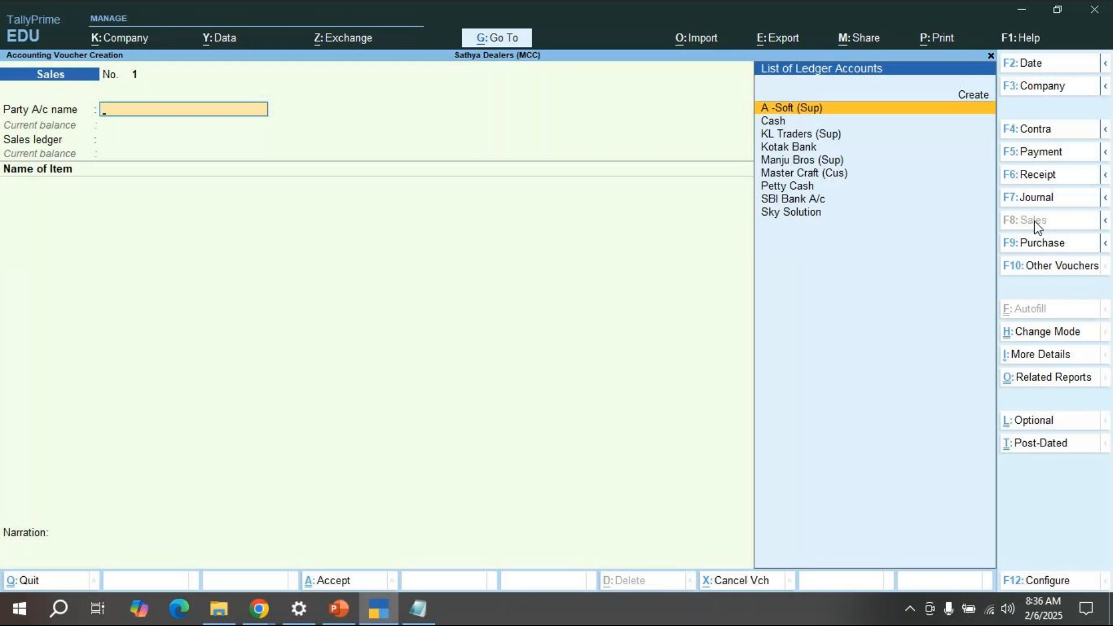
{"action": "key", "text": "Down"}
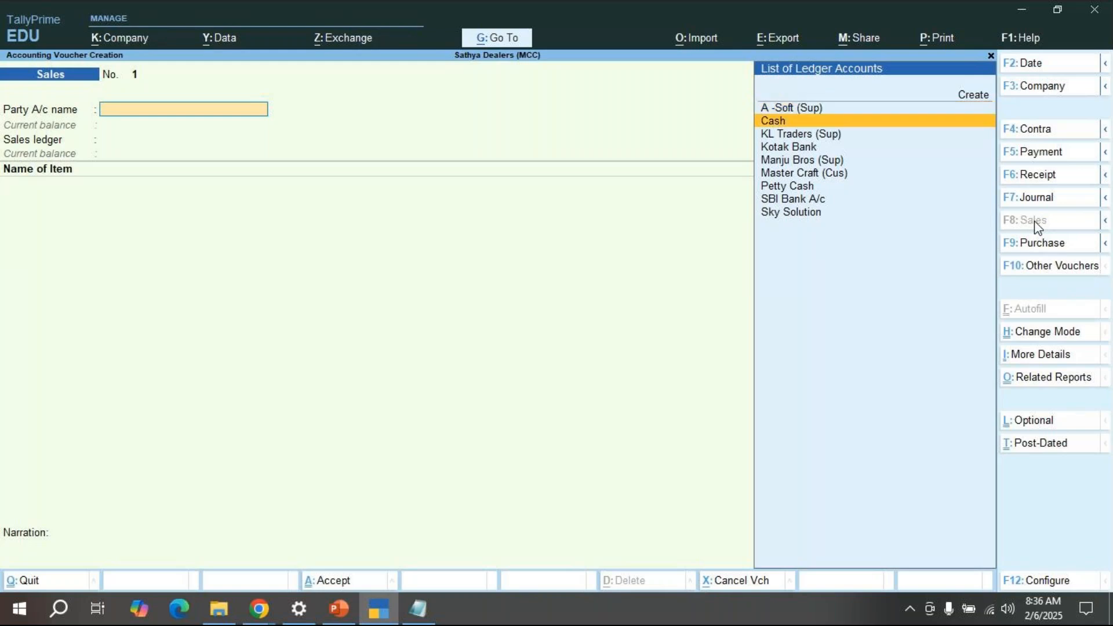
{"action": "key", "text": "Down"}
{"action": "key", "text": "Down"}
{"action": "key", "text": "Down"}
{"action": "key", "text": "Down"}
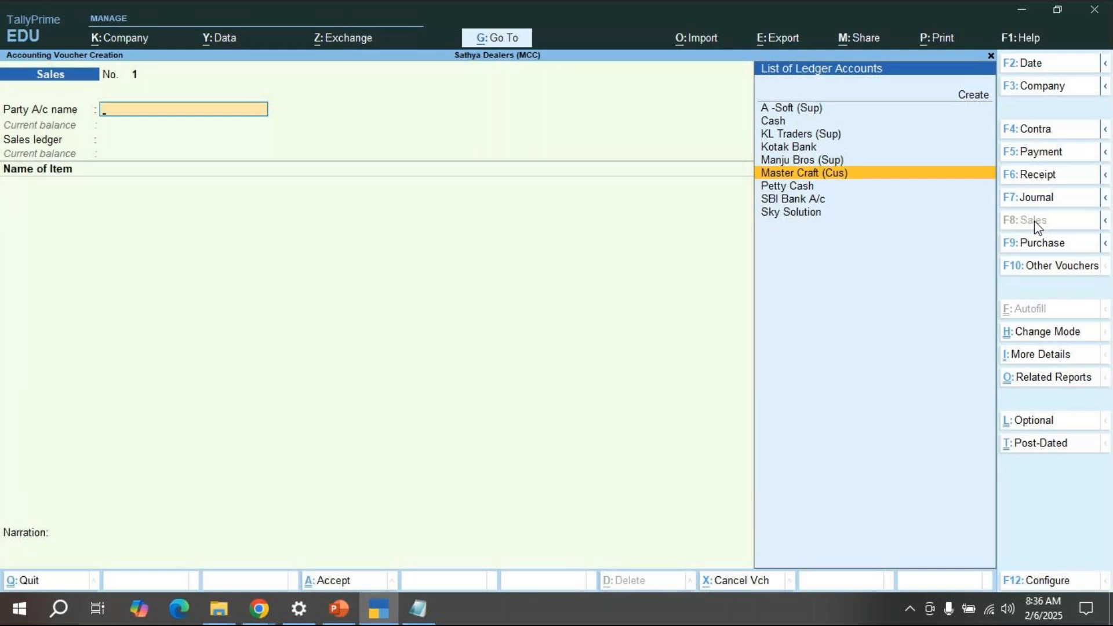
{"action": "key", "text": "Escape"}
{"action": "key", "text": "Down"}
{"action": "key", "text": "Down"}
{"action": "key", "text": "Down"}
{"action": "key", "text": "Down"}
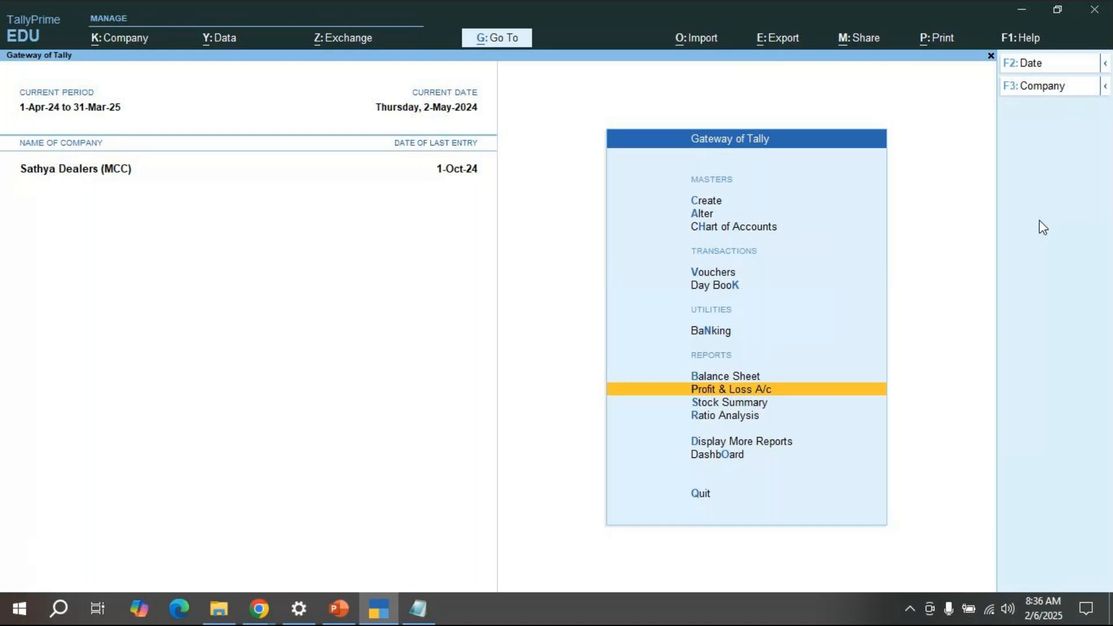
Step: Review the detailed Balance Sheet, balanced at 14,31,750.00 as at 1-Oct-24, then close it
{"action": "key", "text": "Up"}
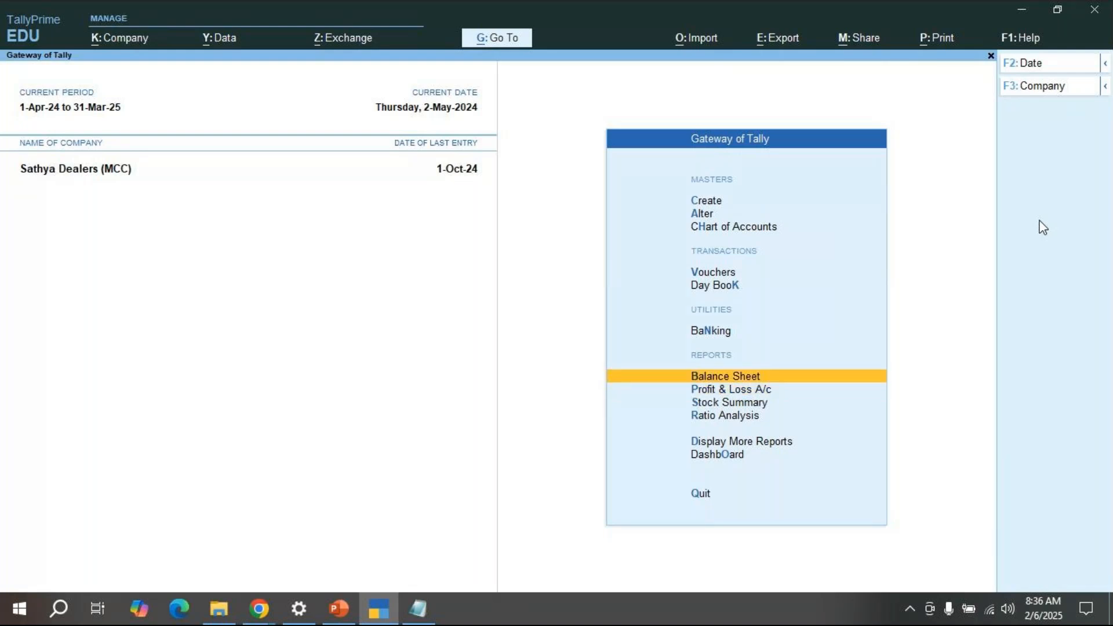
{"action": "key", "text": "Return"}
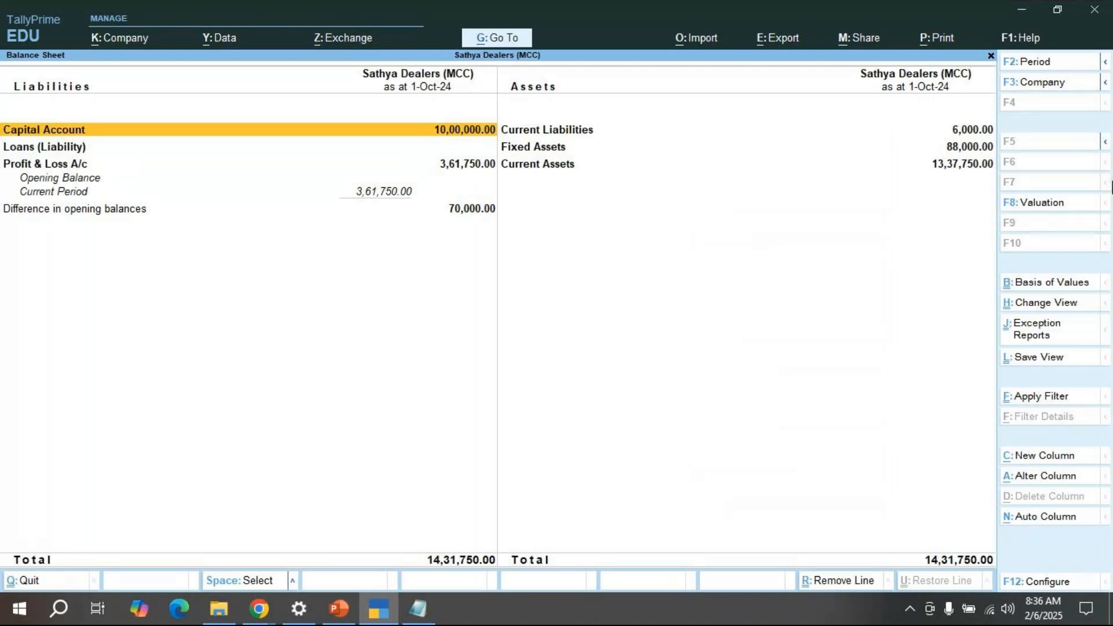
{"action": "key", "text": "alt+F1"}
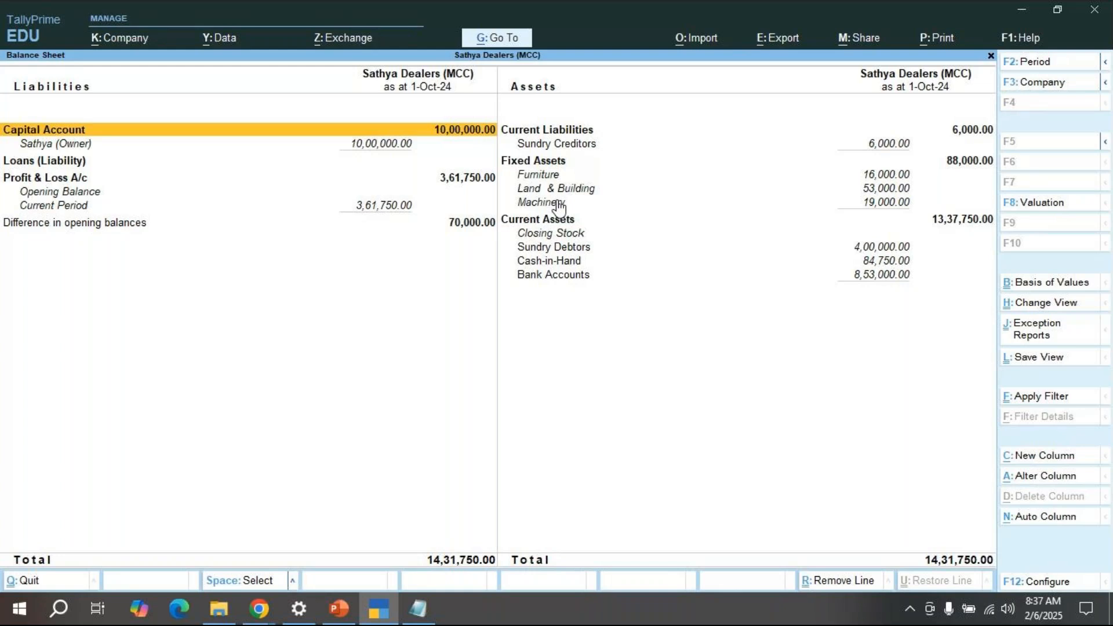
{"action": "key", "text": "Escape"}
{"action": "key", "text": "Up"}
{"action": "key", "text": "Up"}
{"action": "key", "text": "Up"}
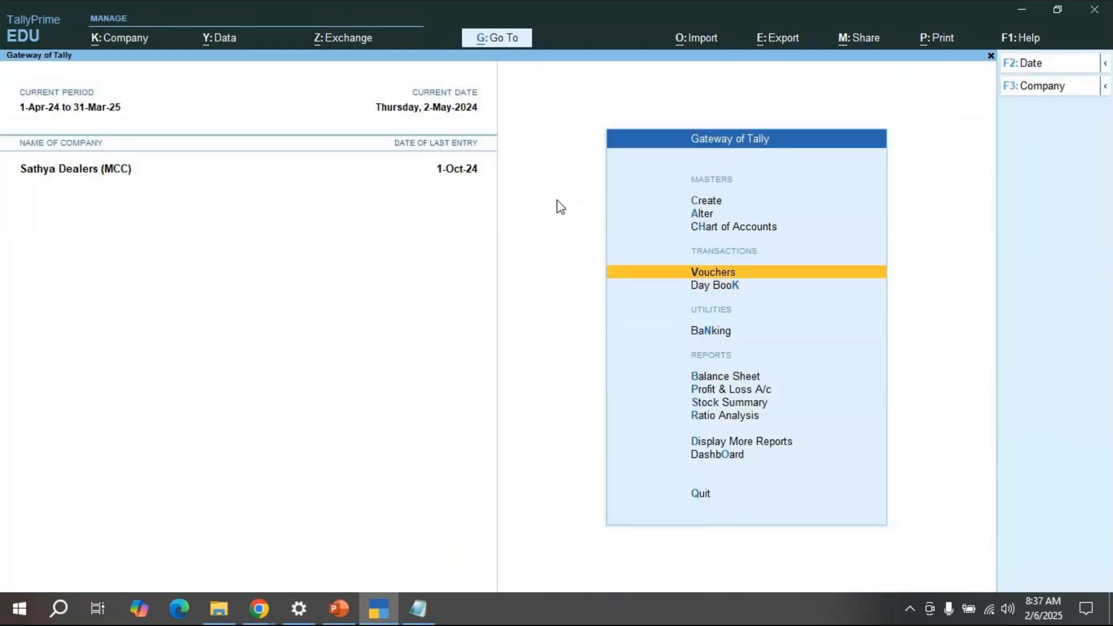
Step: Start a Sales voucher for Master Craft (Cus) linked to Delivery Note 1
{"action": "key", "text": "Return"}
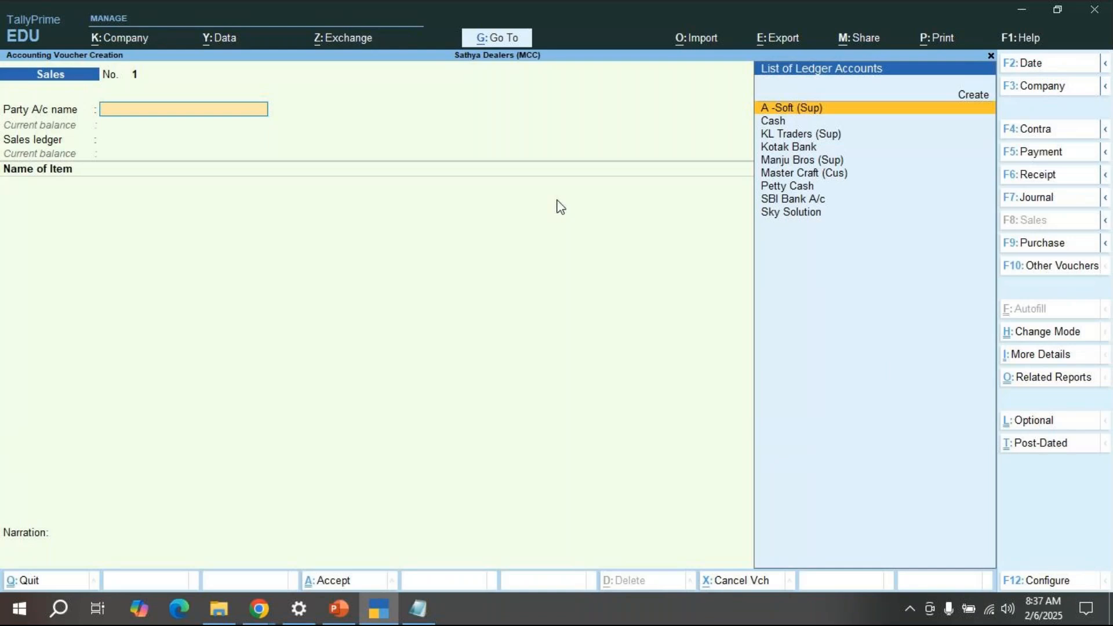
{"action": "key", "text": "Down"}
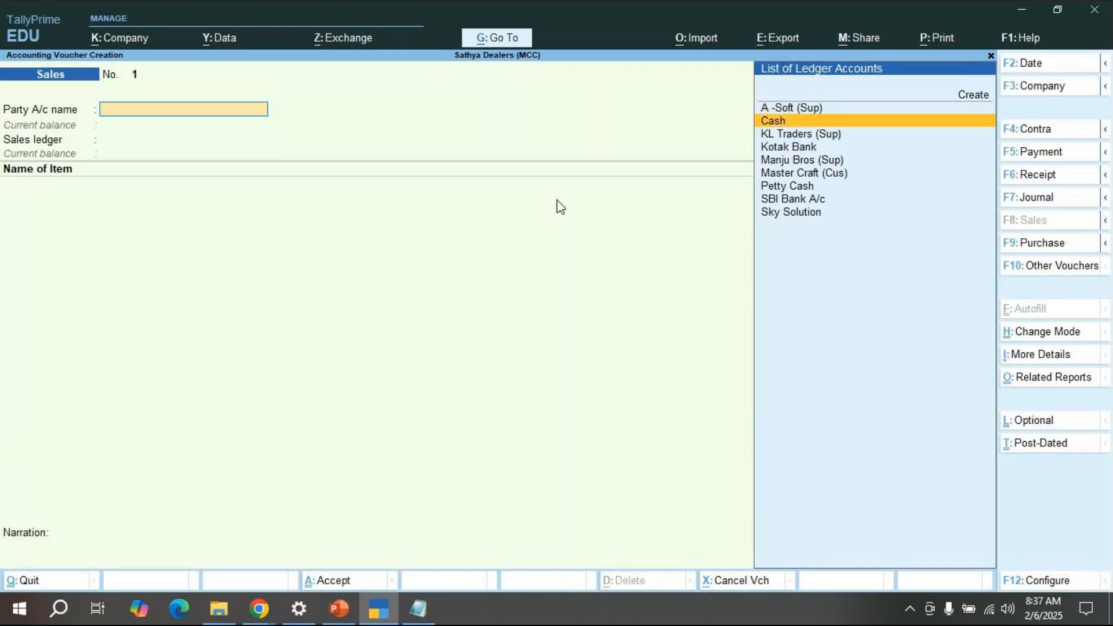
{"action": "key", "text": "Down"}
{"action": "key", "text": "Down"}
{"action": "key", "text": "Down"}
{"action": "key", "text": "Down"}
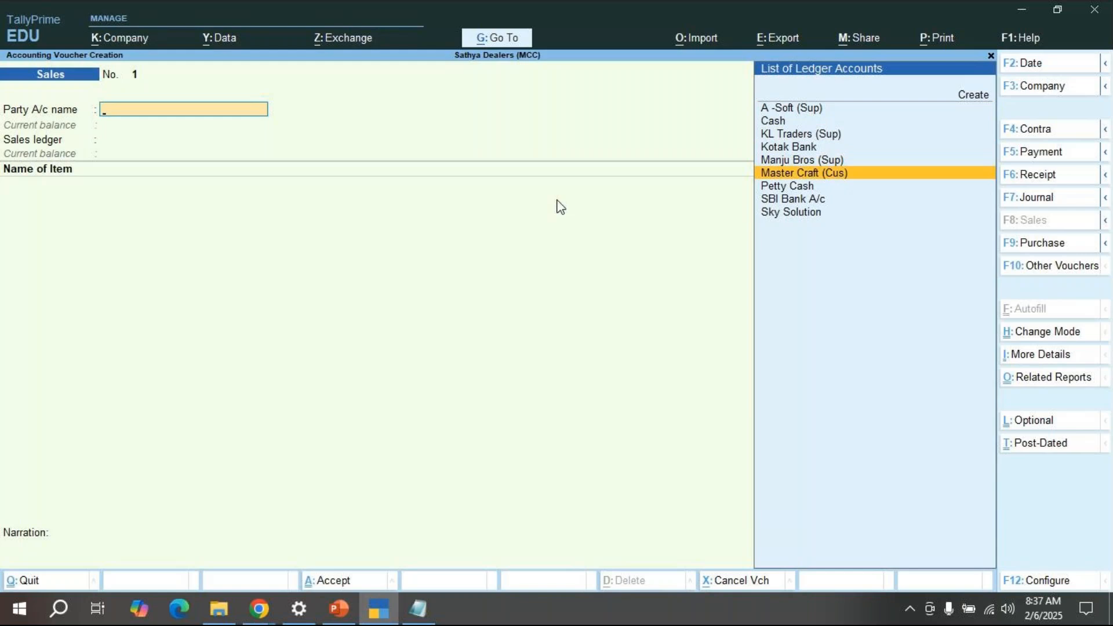
{"action": "key", "text": "Return"}
{"action": "key", "text": "Down"}
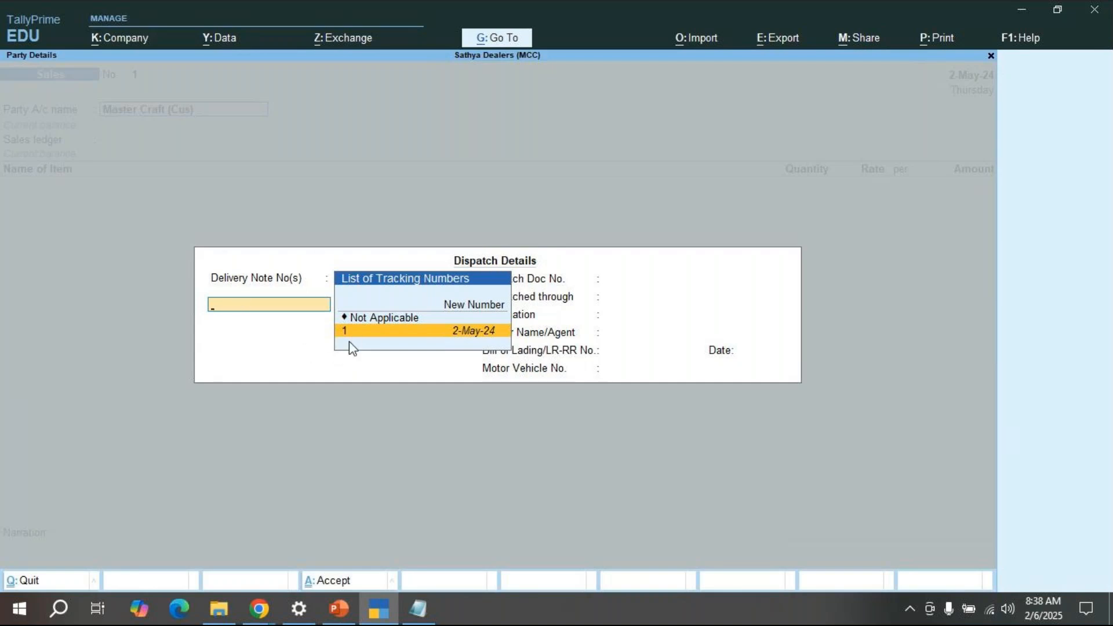
{"action": "key", "text": "Return"}
{"action": "key", "text": "Return"}
{"action": "key", "text": "Return"}
{"action": "key", "text": "Return"}
{"action": "key", "text": "Return"}
{"action": "key", "text": "Return"}
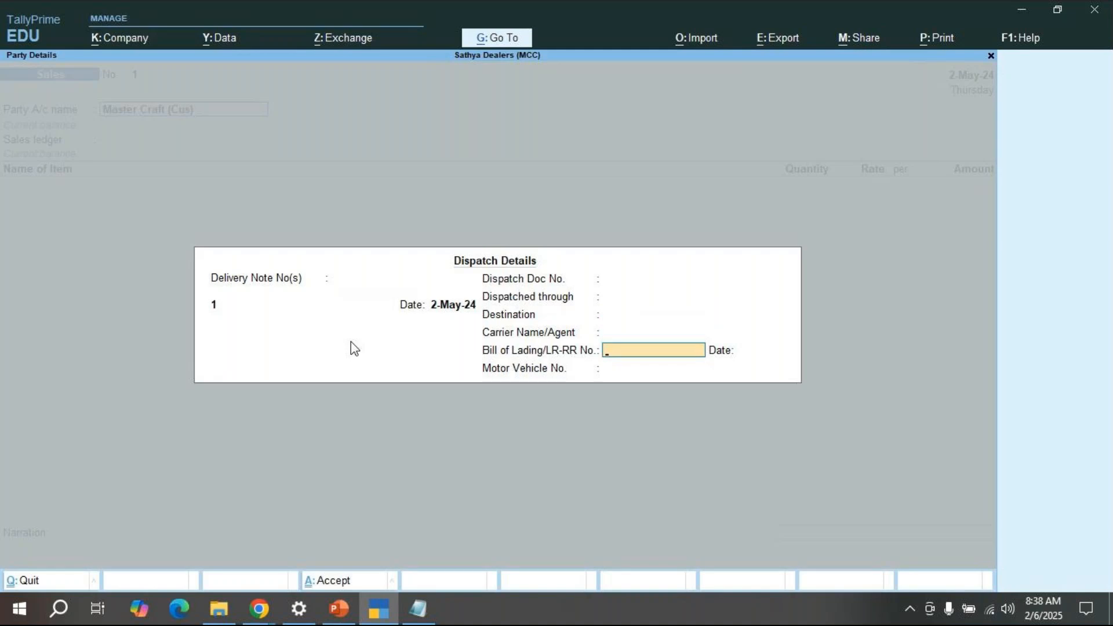
{"action": "key", "text": "Return"}
{"action": "key", "text": "Return"}
{"action": "key", "text": "Return"}
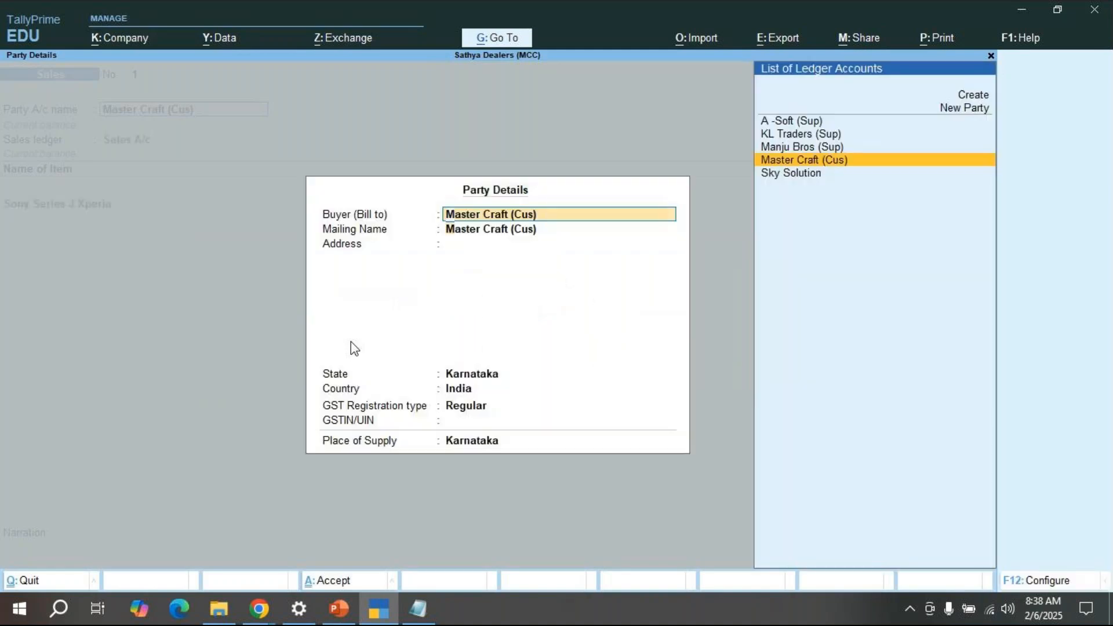
Step: Accept Karnataka party details and 20 Sony Series J Xperia worth 4,00,000, with GST details No
{"action": "key", "text": "Return"}
{"action": "key", "text": "Return"}
{"action": "key", "text": "Return"}
{"action": "key", "text": "Return"}
{"action": "key", "text": "Return"}
{"action": "key", "text": "Return"}
{"action": "key", "text": "Return"}
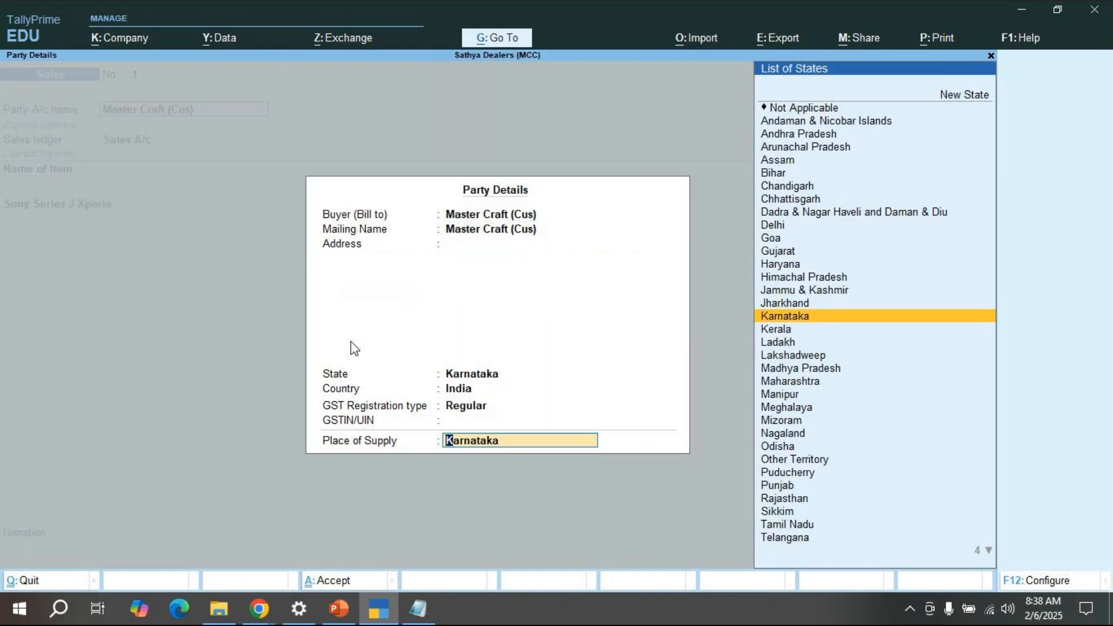
{"action": "key", "text": "Return"}
{"action": "key", "text": "Return"}
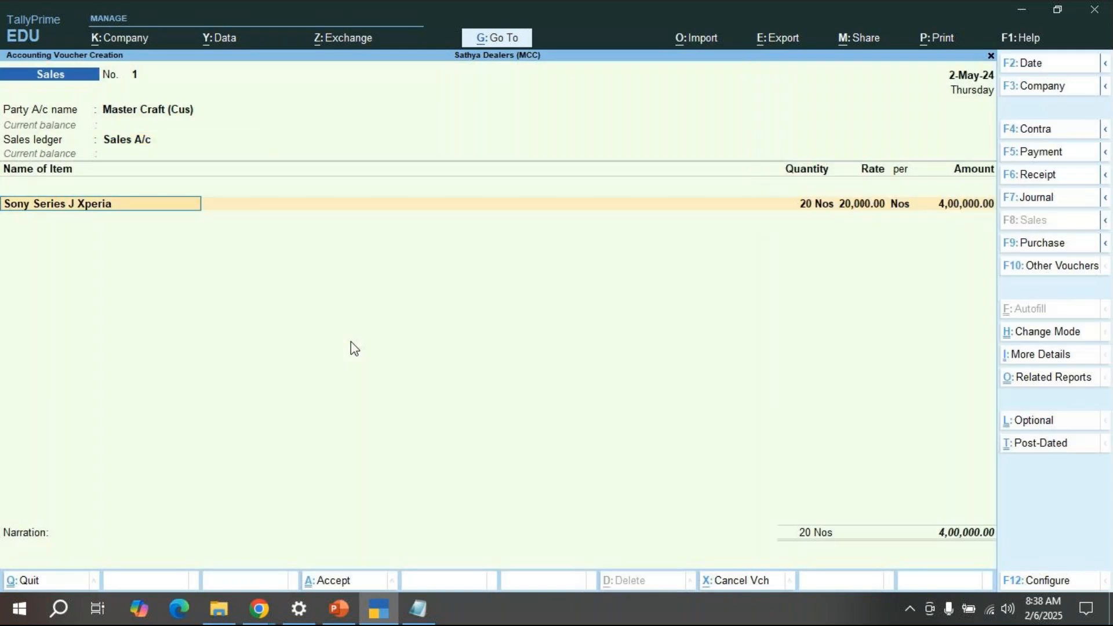
{"action": "key", "text": "Return"}
{"action": "key", "text": "Return"}
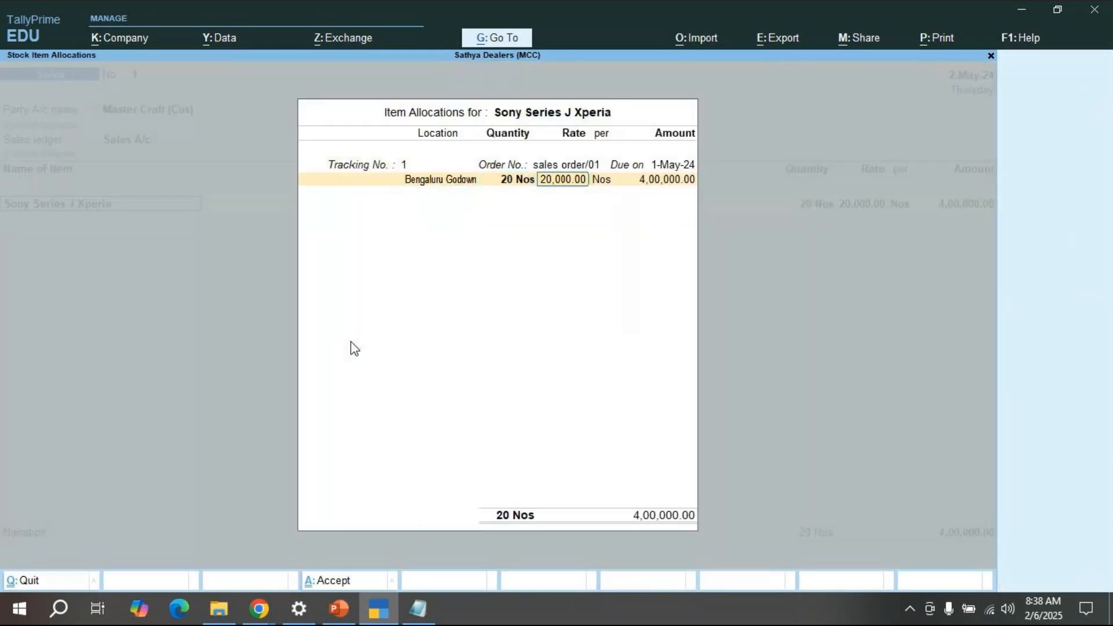
{"action": "key", "text": "Return"}
{"action": "key", "text": "Return"}
{"action": "key", "text": "Return"}
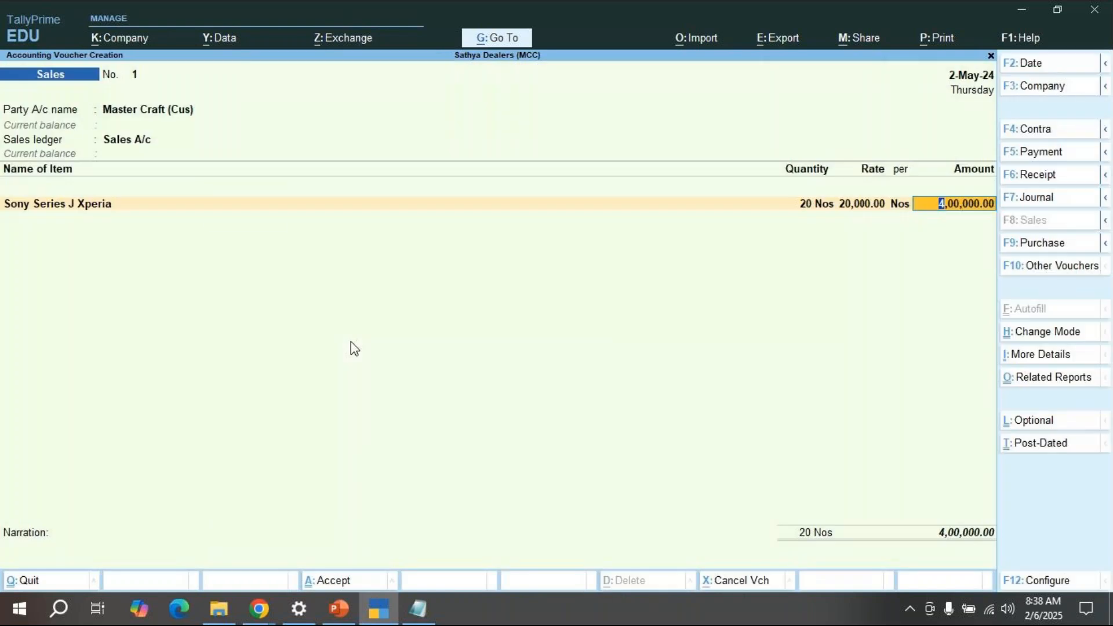
{"action": "key", "text": "Return"}
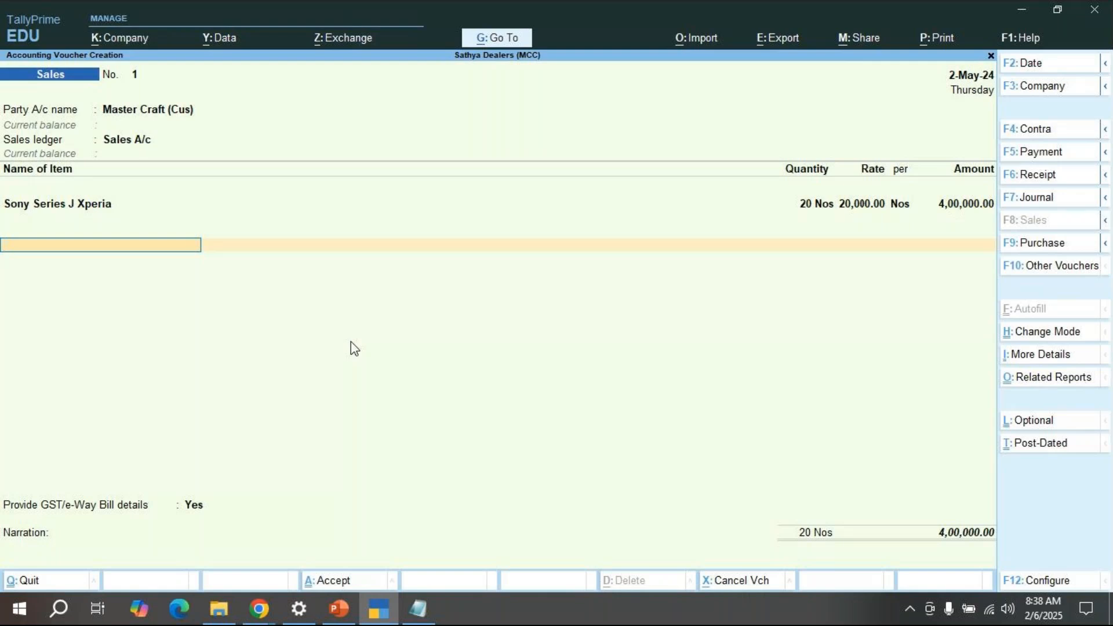
{"action": "key", "text": "Return"}
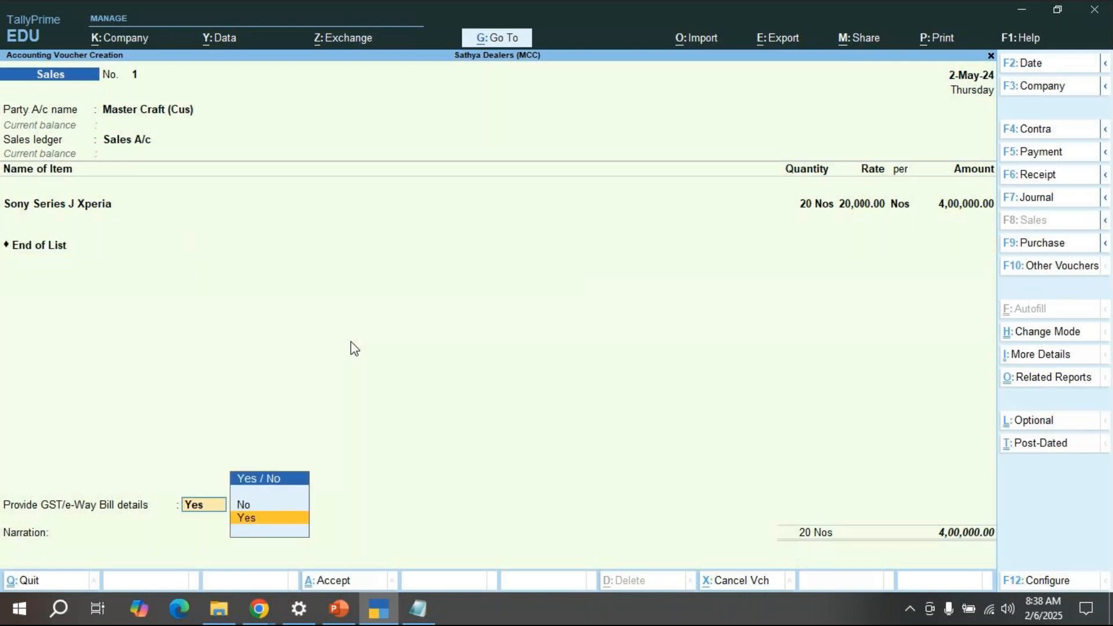
{"action": "key", "text": "Up"}
{"action": "key", "text": "Return"}
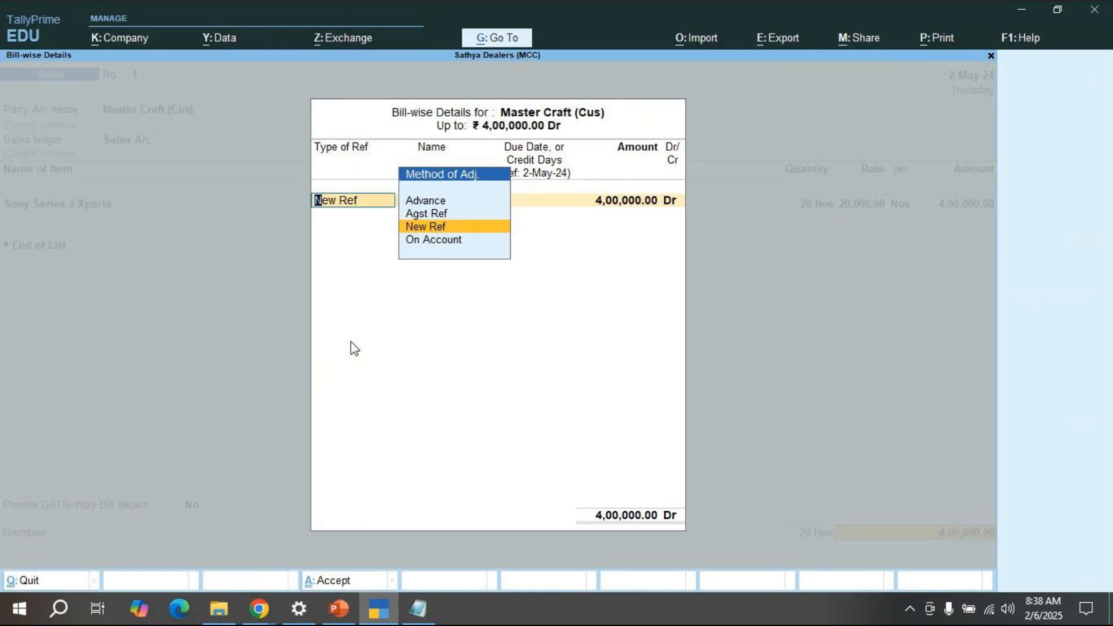
Step: Choose New Ref for bill 1, give 10 days due, and accept 4,00,000 Dr
{"action": "key", "text": "Up"}
{"action": "key", "text": "Down"}
{"action": "key", "text": "Up"}
{"action": "key", "text": "Up"}
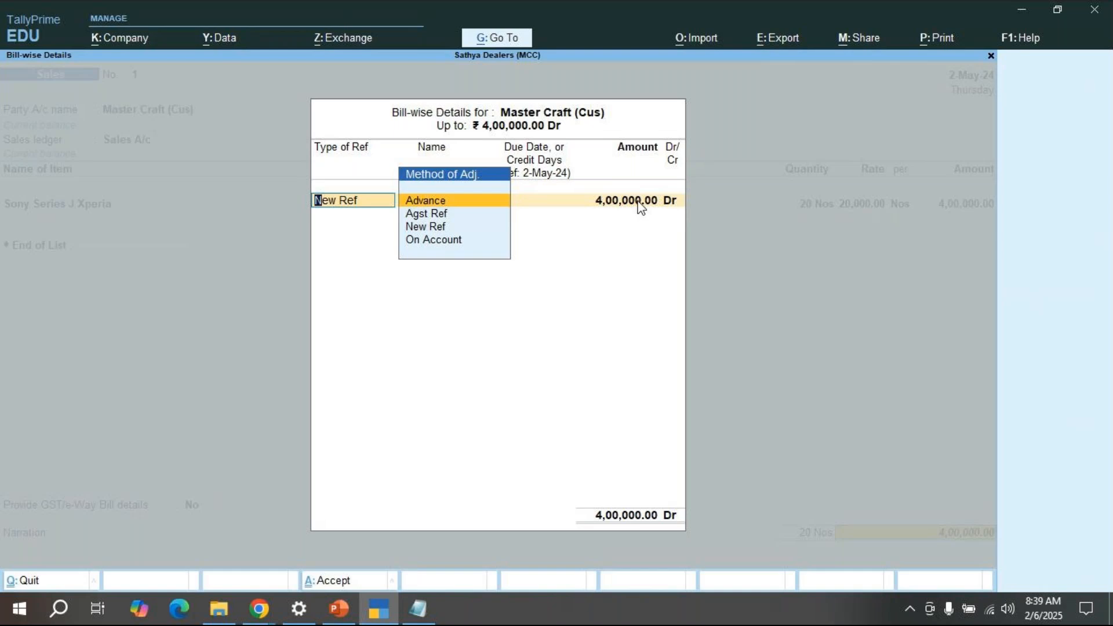
{"action": "key", "text": "Down"}
{"action": "key", "text": "Down"}
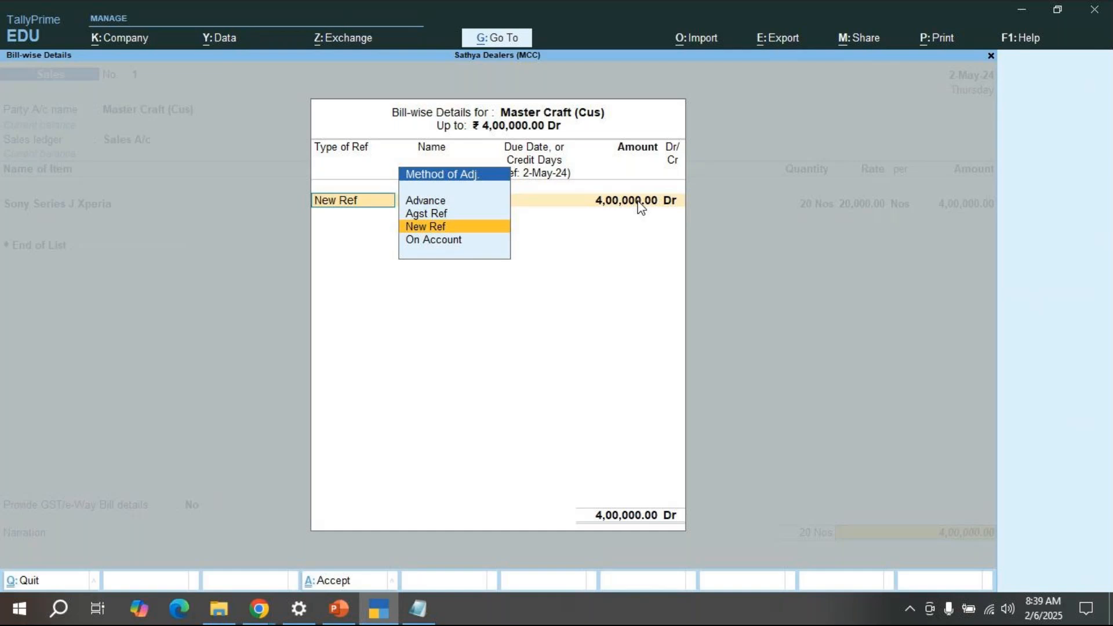
{"action": "key", "text": "Return"}
{"action": "key", "text": "Return"}
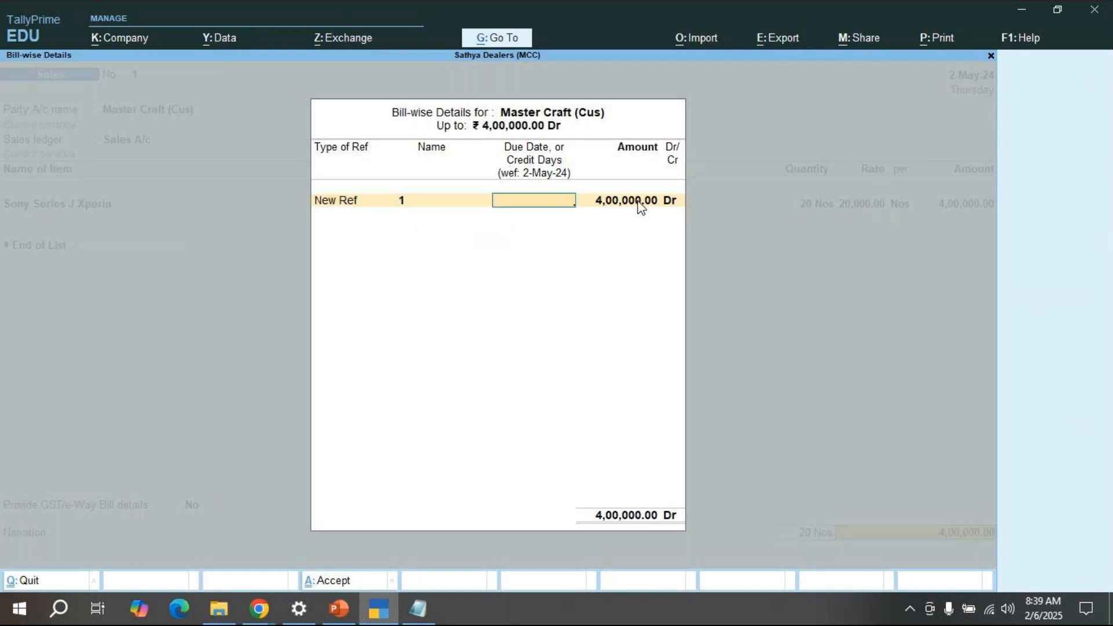
{"action": "type", "text": "10"}
{"action": "key", "text": "Return"}
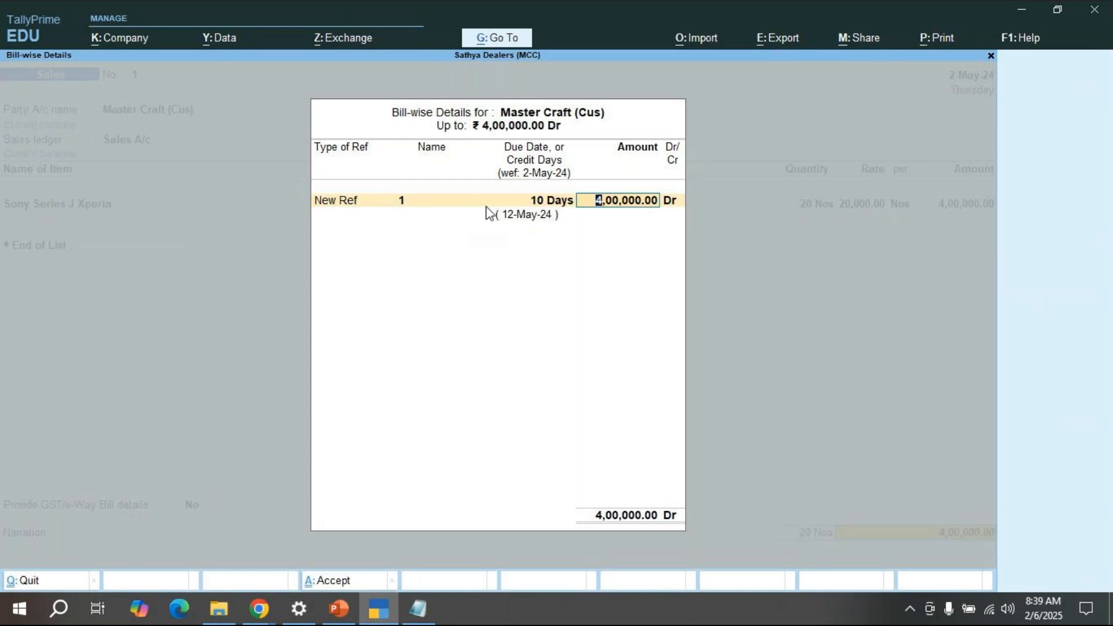
{"action": "key", "text": "Return"}
{"action": "key", "text": "Return"}
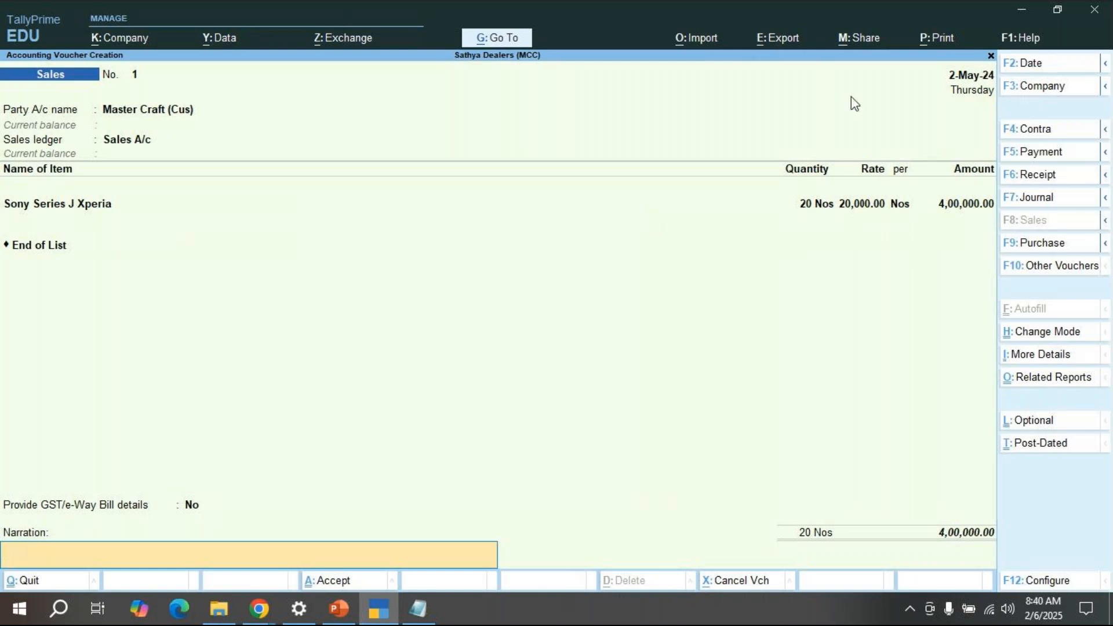
Step: Post 'any doubt??' in the GoTo Meeting chat and switch back to TallyPrime
{"action": "left_click", "coordinate": [261, 609]}
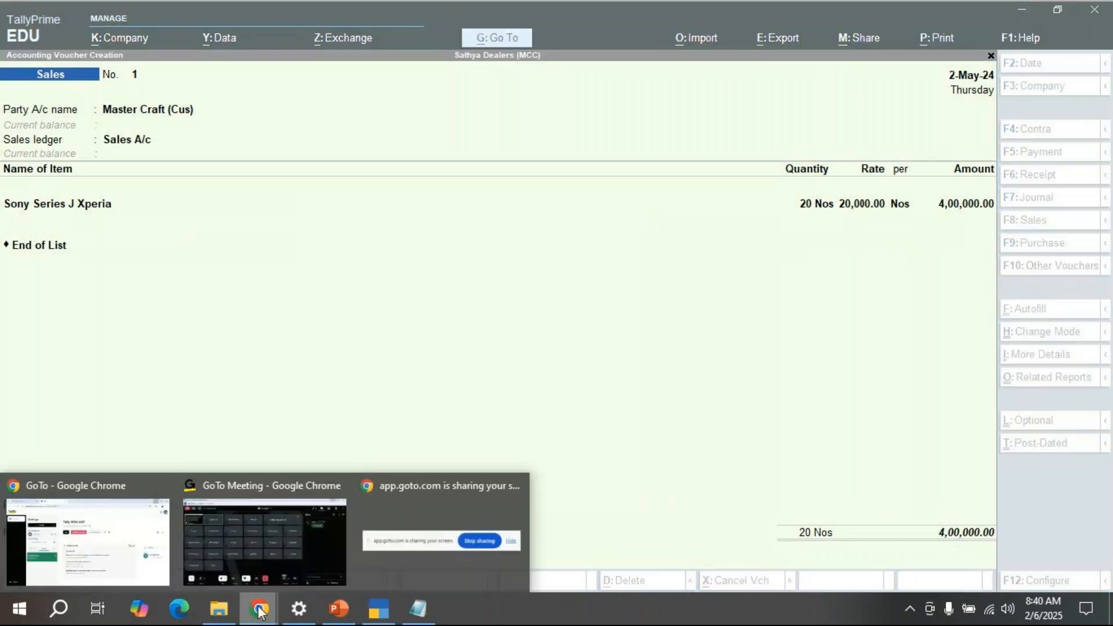
{"action": "left_click", "coordinate": [266, 562]}
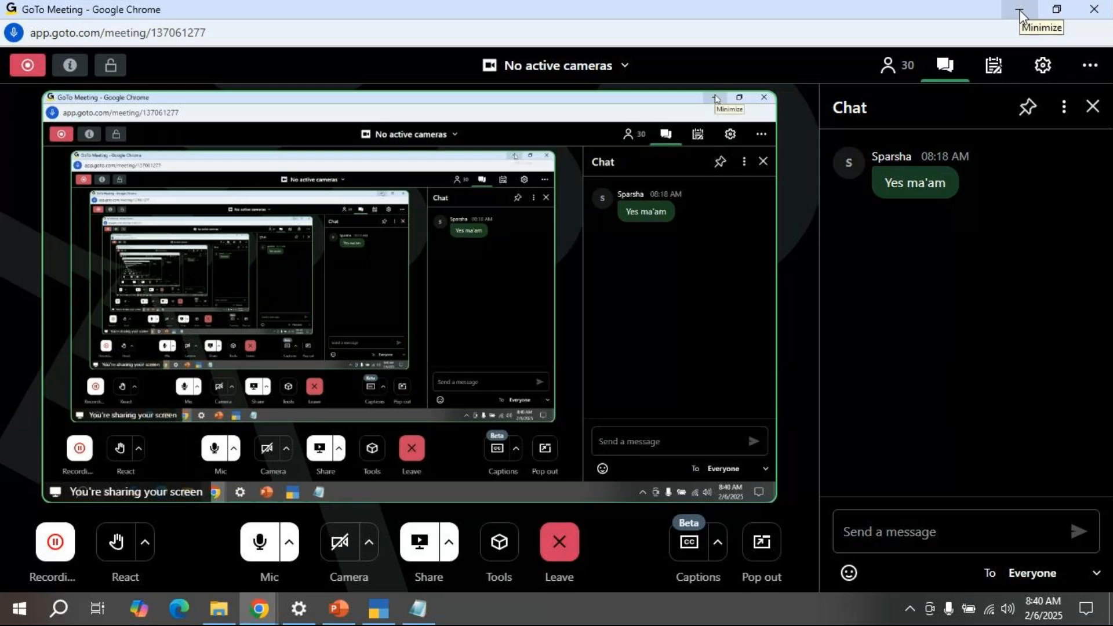
{"action": "left_click", "coordinate": [886, 530]}
{"action": "type", "text": "any doubt"}
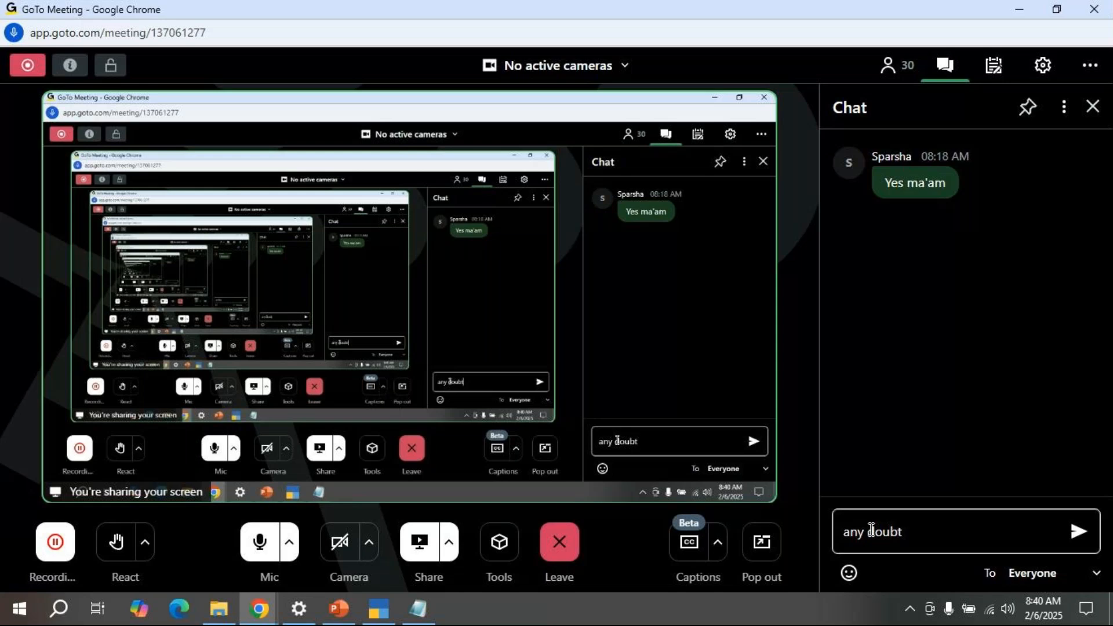
{"action": "type", "text": "??"}
{"action": "key", "text": "Return"}
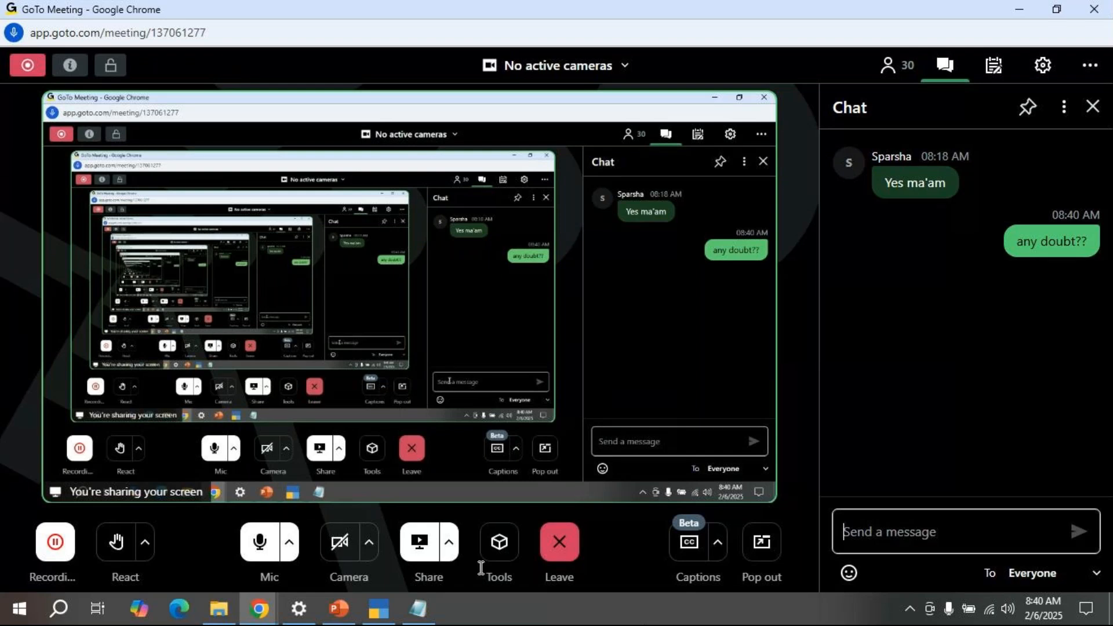
{"action": "left_click", "coordinate": [382, 618]}
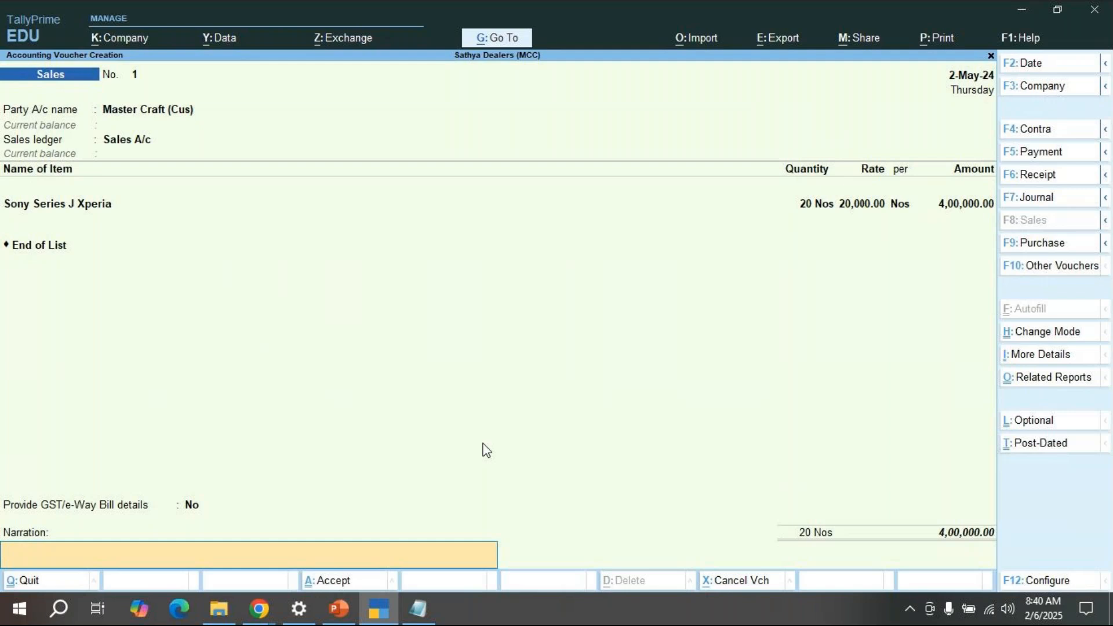
Step: Revisit the GoTo Meeting chat, then minimize the browser to reveal the Sales voucher
{"action": "left_click", "coordinate": [262, 618]}
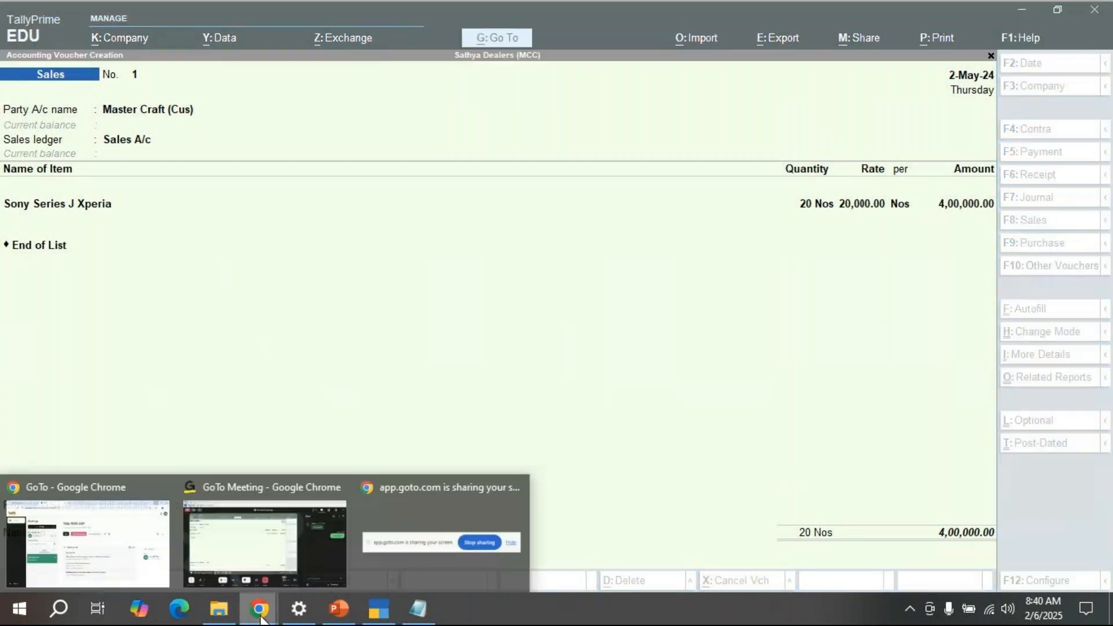
{"action": "left_click", "coordinate": [246, 580]}
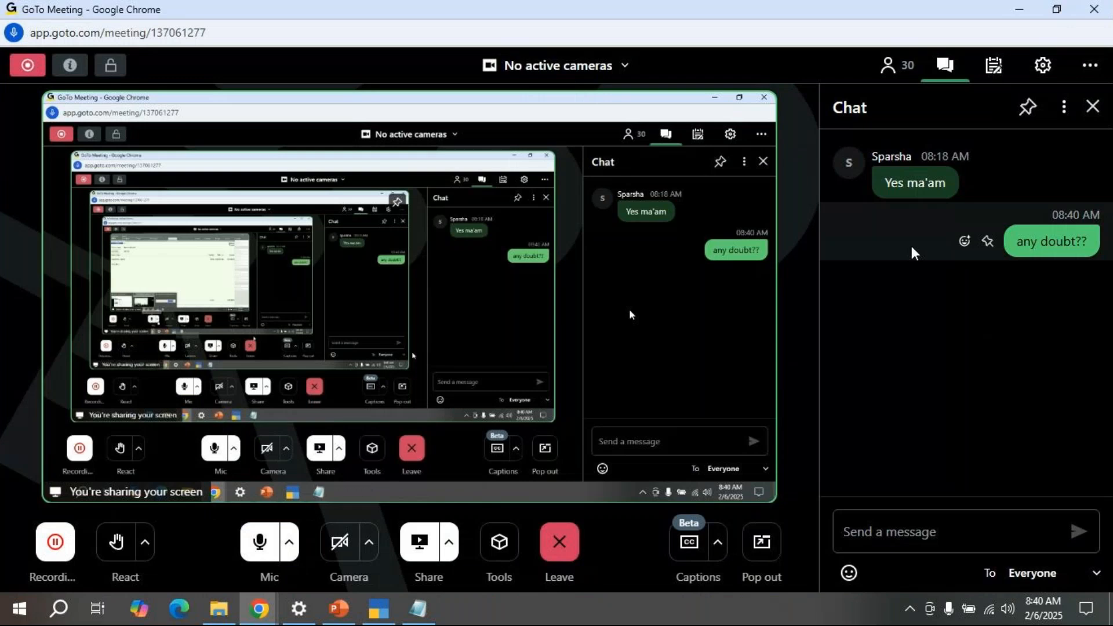
{"action": "left_click", "coordinate": [879, 534]}
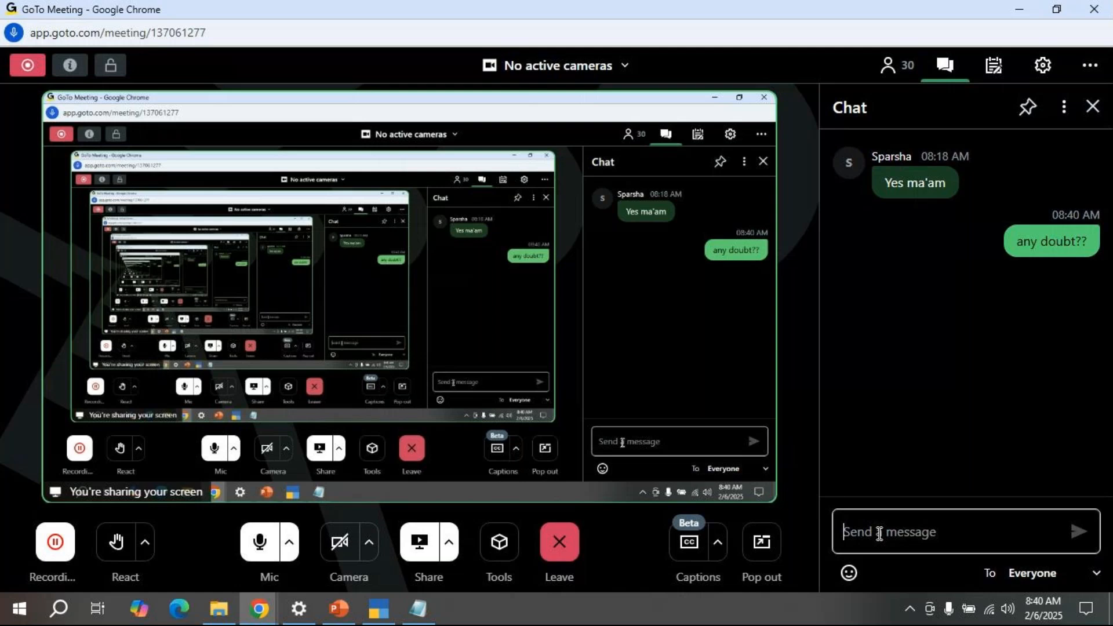
{"action": "left_click", "coordinate": [1020, 12]}
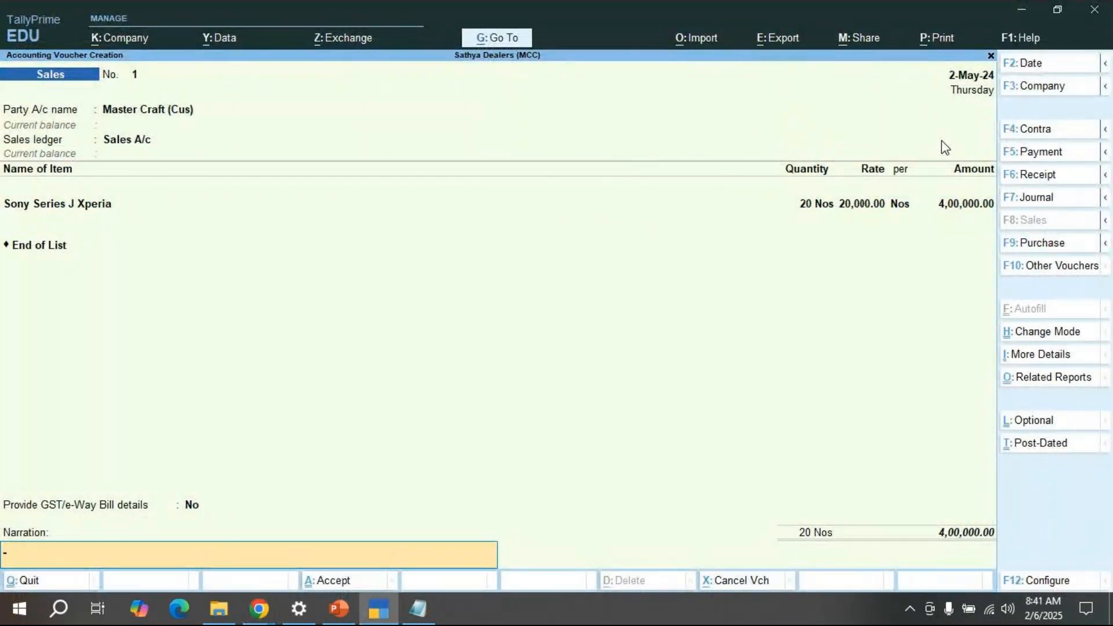
Step: Add narration 'being goods sold to customer' and save Sales voucher 1, skipping e-Way Bill
{"action": "type", "text": "being goods sold to customer"}
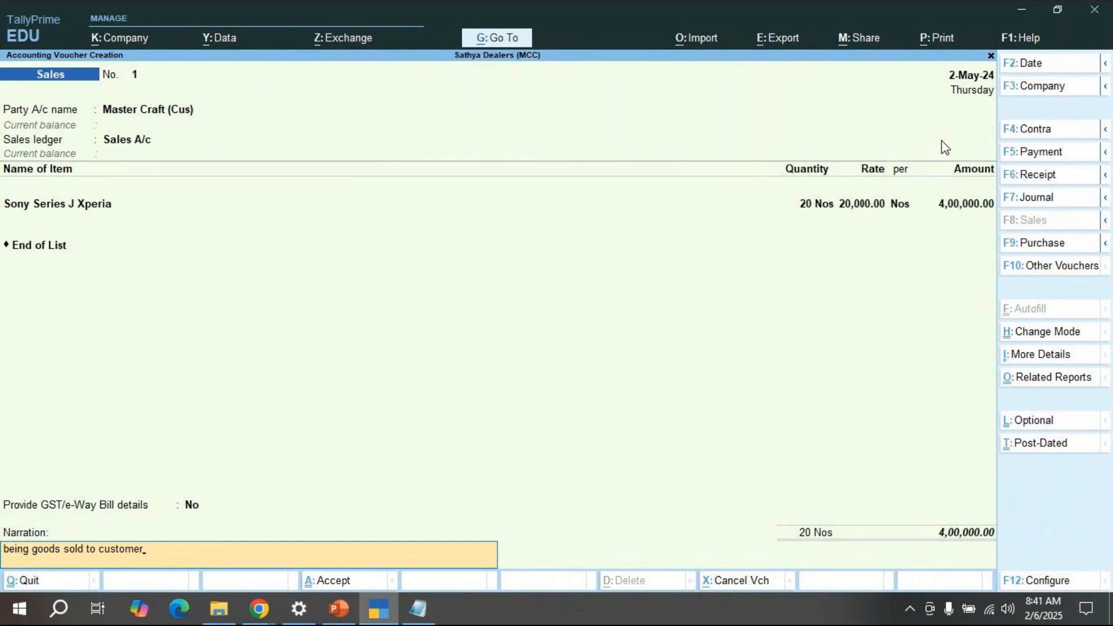
{"action": "key", "text": "Return"}
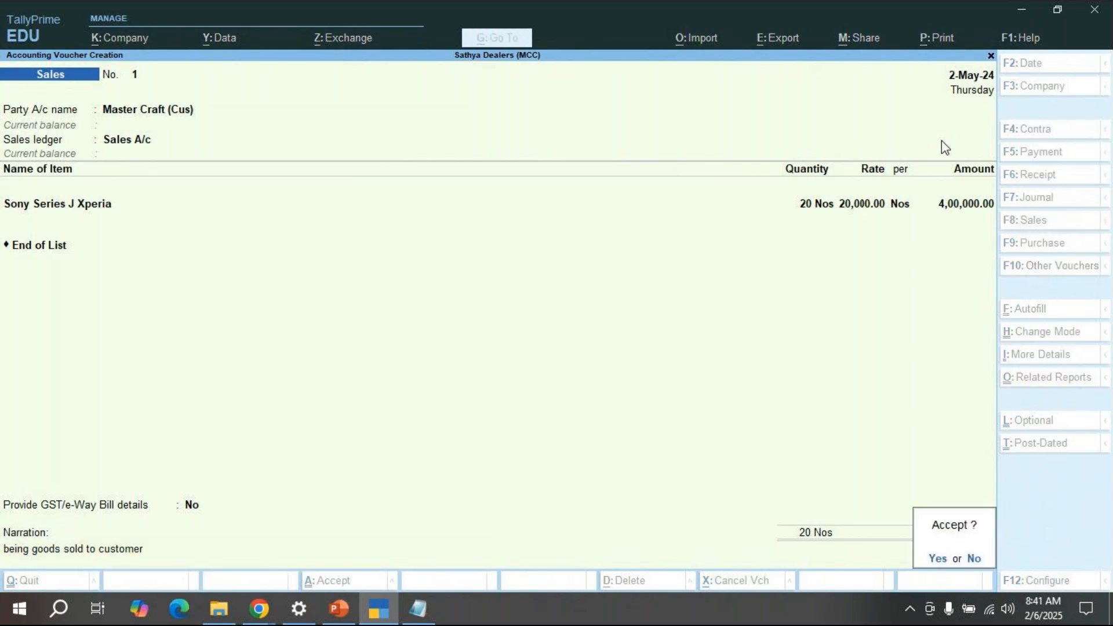
{"action": "key", "text": "Return"}
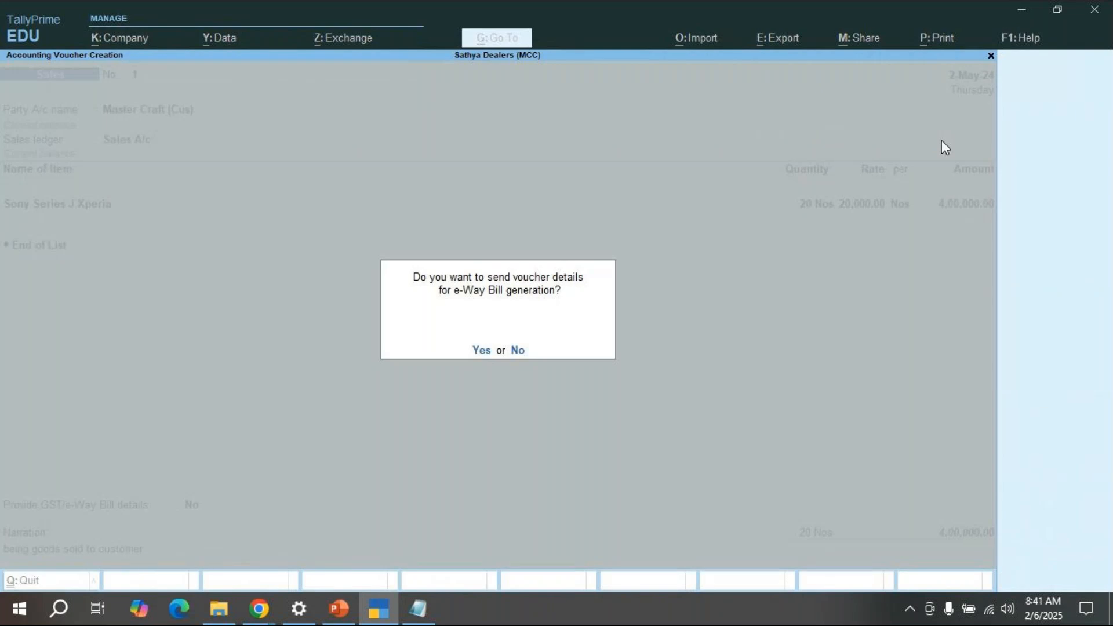
{"action": "key", "text": "n"}
Step: Quit the blank Sales voucher No. 2 and open the Balance Sheet
{"action": "key", "text": "Escape"}
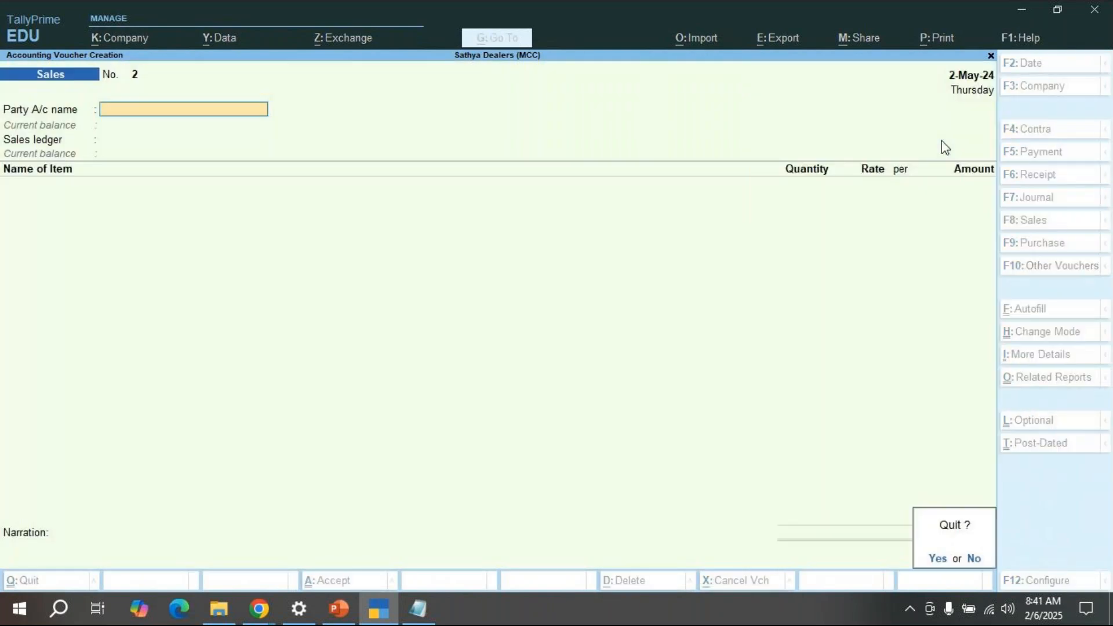
{"action": "key", "text": "y"}
{"action": "key", "text": "Down"}
{"action": "key", "text": "Down"}
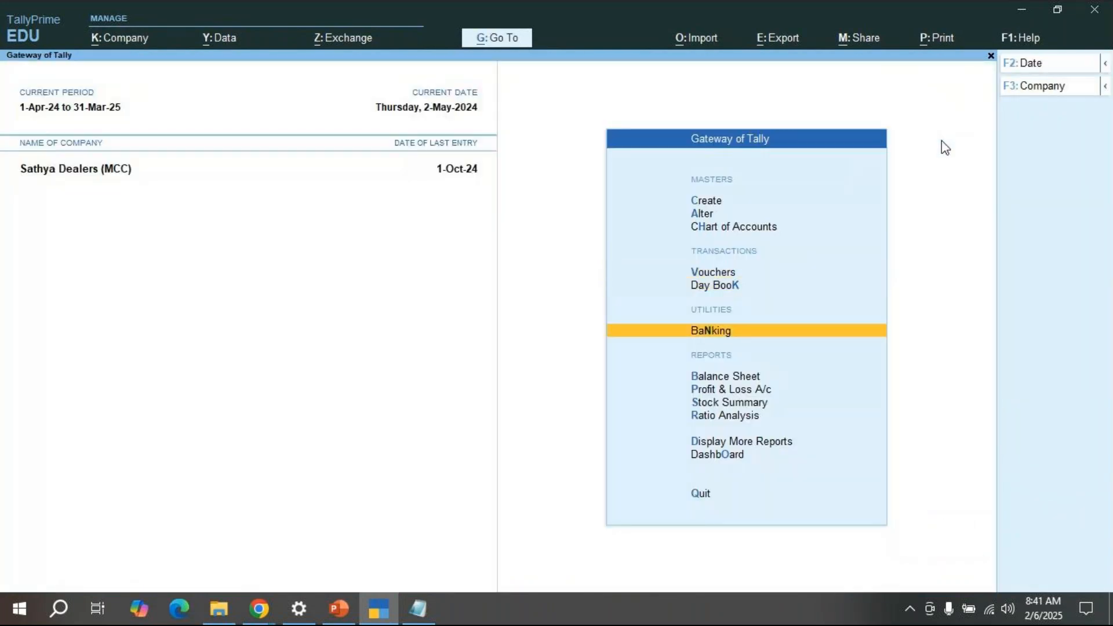
{"action": "key", "text": "Down"}
{"action": "key", "text": "Return"}
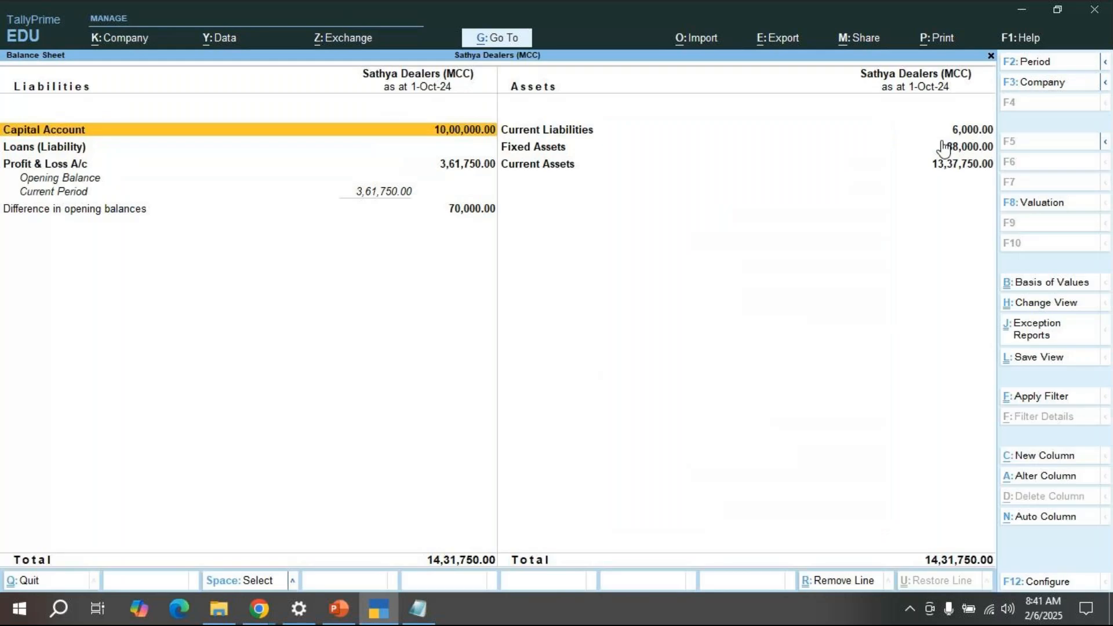
Step: Expand the Balance Sheet to detailed view and drill into Sundry Debtors showing Master Craft (Cus) at 4,00,000 Dr
{"action": "key", "text": "alt"}
{"action": "key", "text": "alt+F5"}
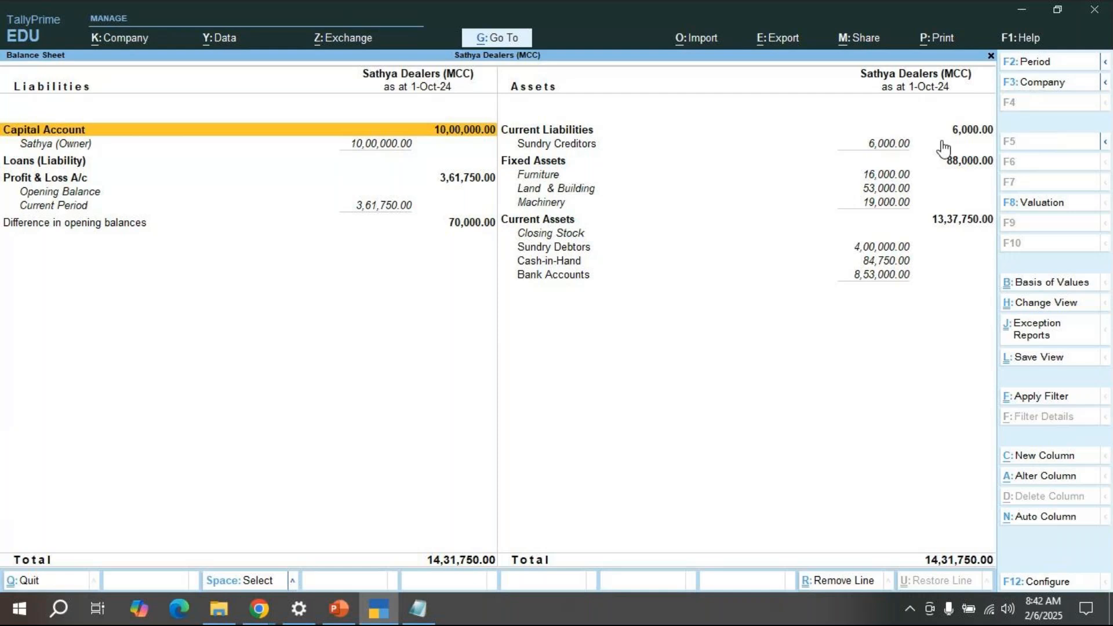
{"action": "key", "text": "Down"}
{"action": "key", "text": "Down"}
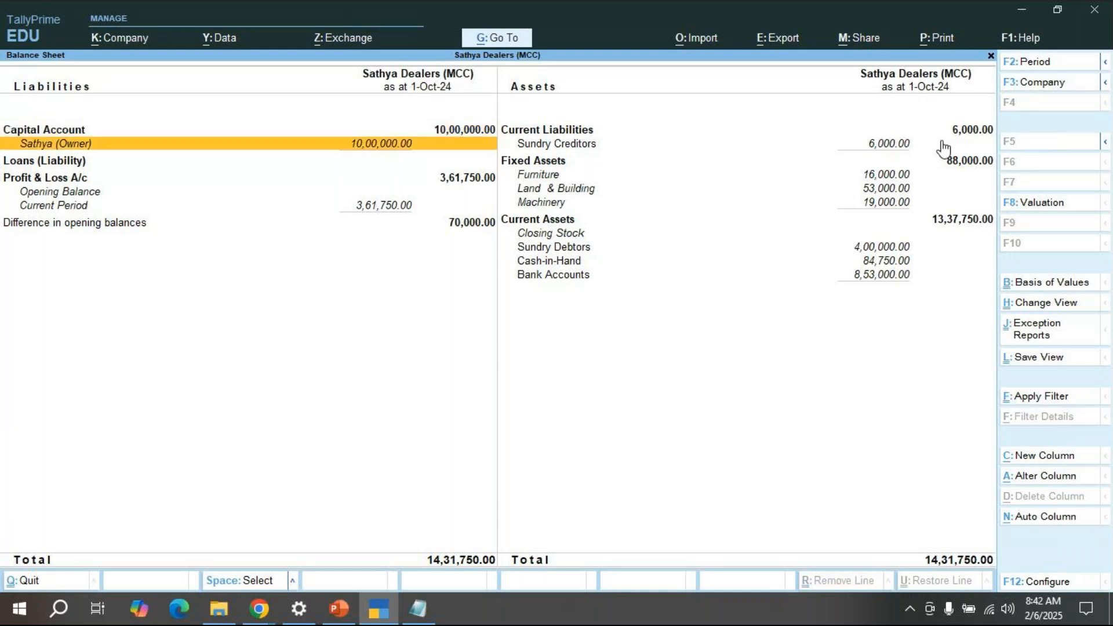
{"action": "key", "text": "Right"}
{"action": "key", "text": "Down"}
{"action": "key", "text": "Down"}
{"action": "key", "text": "Down"}
{"action": "key", "text": "Down"}
{"action": "key", "text": "Down"}
{"action": "key", "text": "Down"}
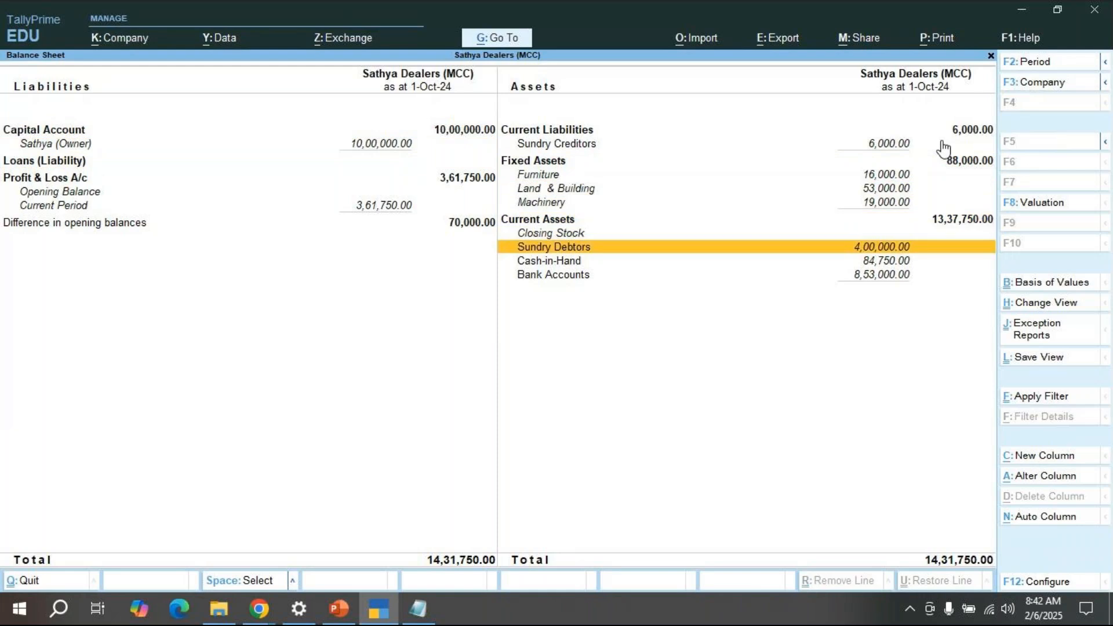
{"action": "key", "text": "Return"}
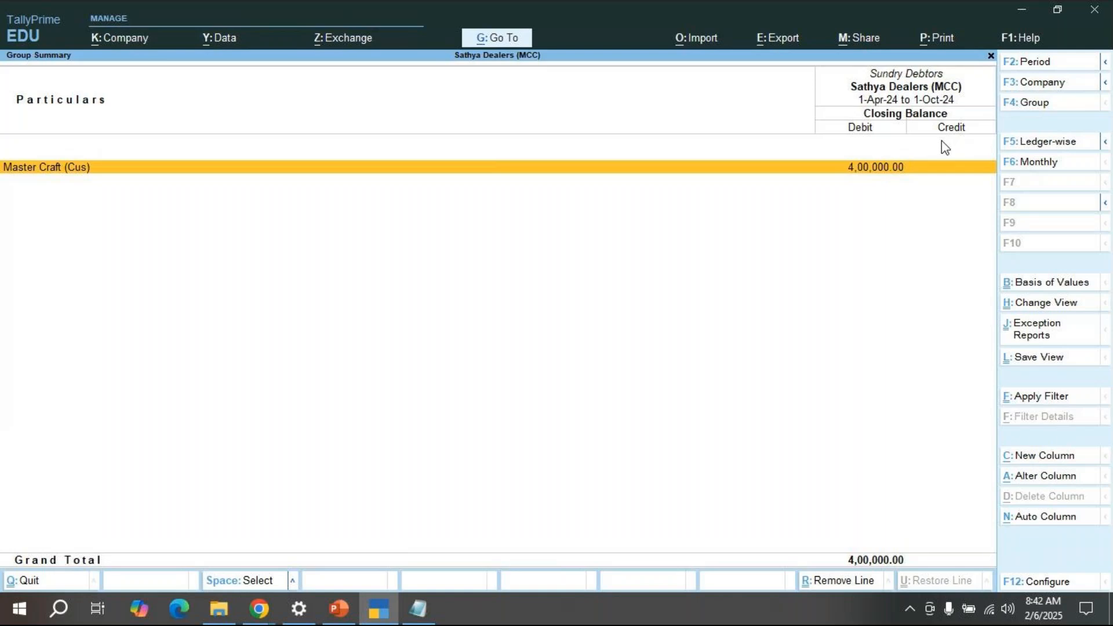
Step: Drill from the Balance Sheet through Sundry Debtors to Master Craft (Cus)'s May 2024 vouchers
{"action": "key", "text": "Escape"}
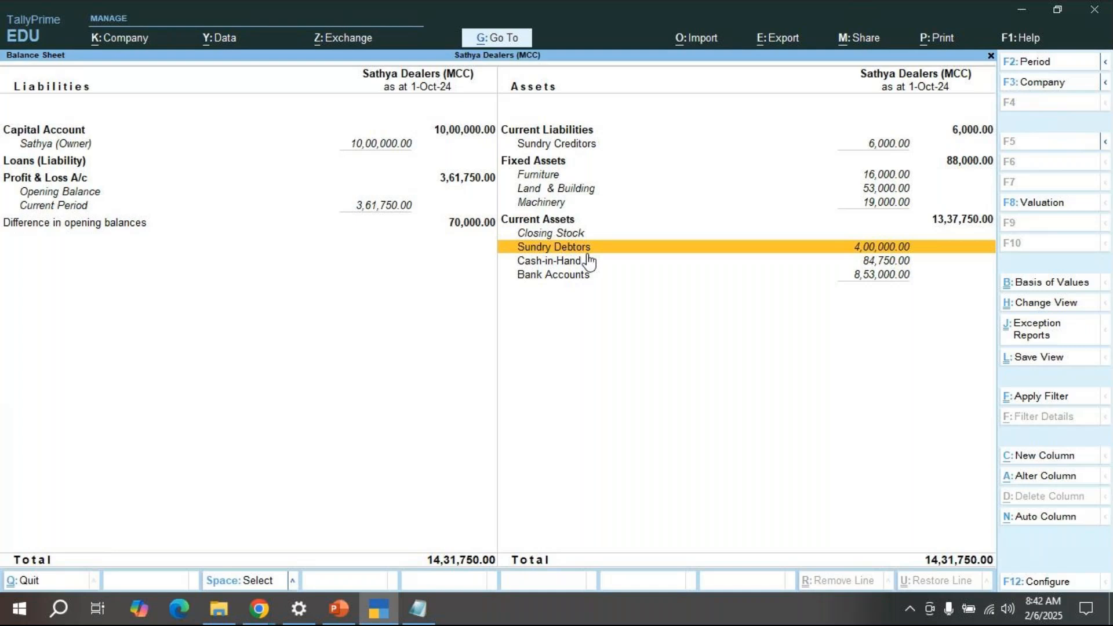
{"action": "key", "text": "Return"}
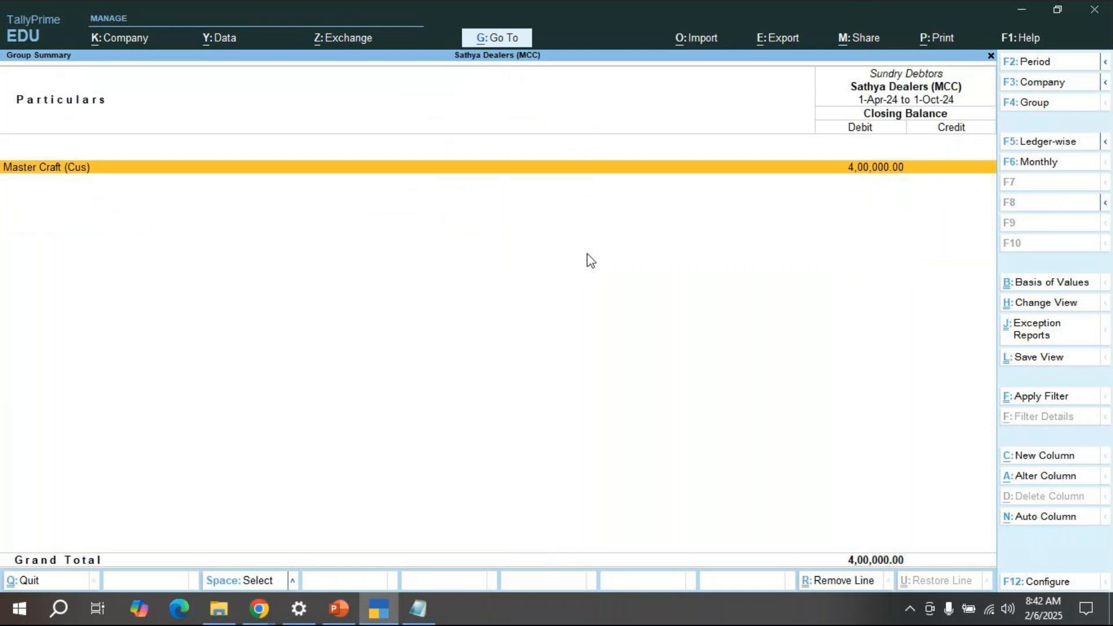
{"action": "key", "text": "Return"}
{"action": "key", "text": "Up"}
{"action": "key", "text": "Up"}
{"action": "key", "text": "Up"}
{"action": "key", "text": "Up"}
{"action": "key", "text": "Up"}
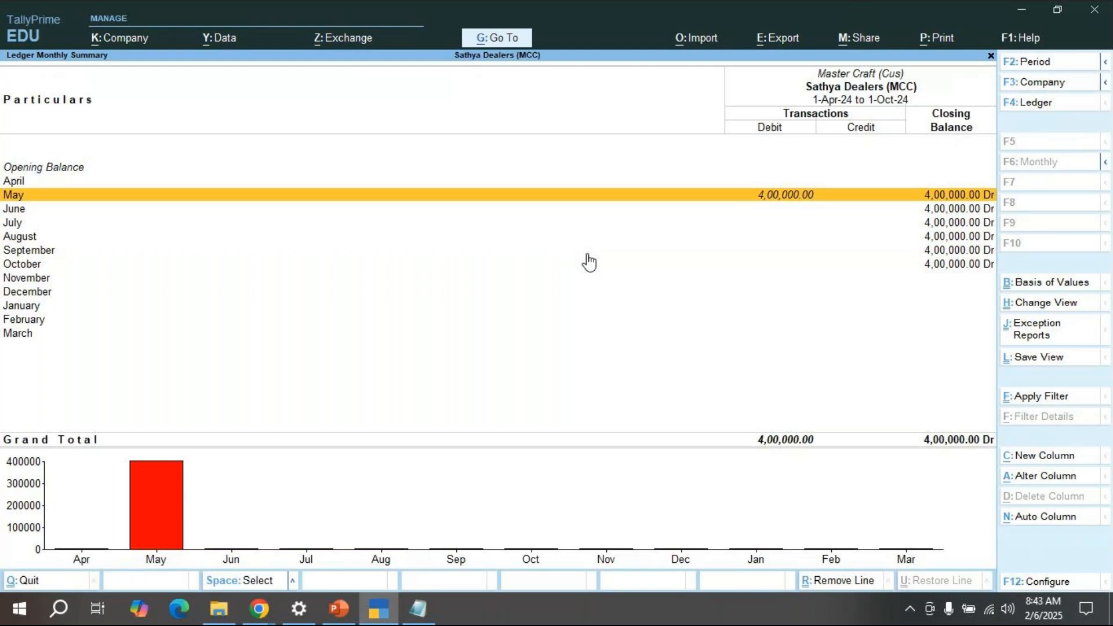
{"action": "key", "text": "Return"}
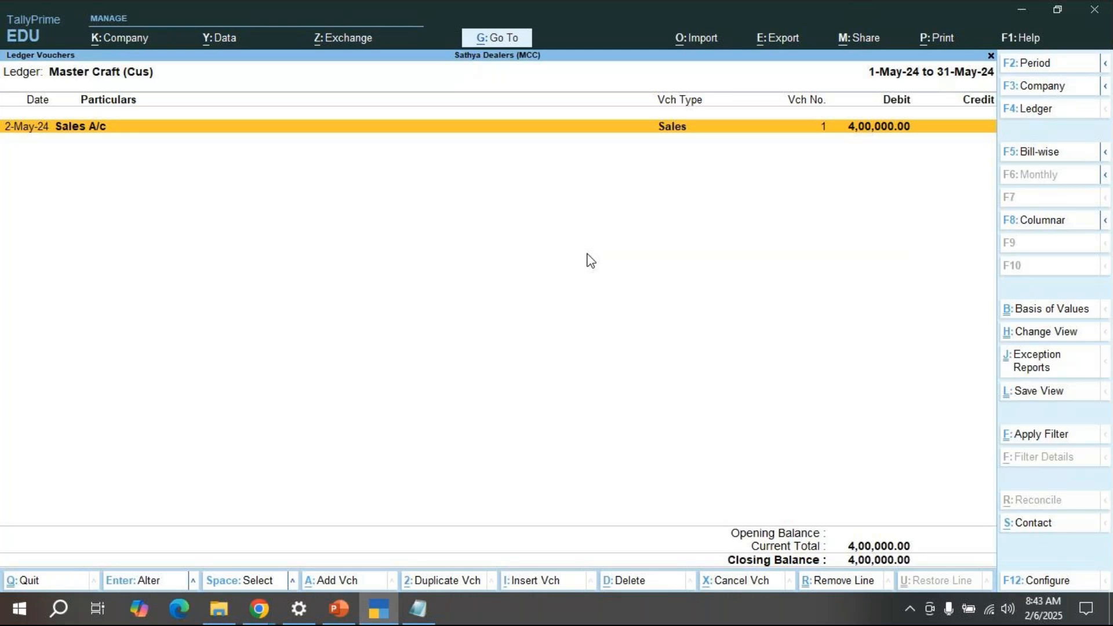
Step: Review Sales voucher 1, then close it and return to the Balance Sheet
{"action": "double_click", "coordinate": [659, 124]}
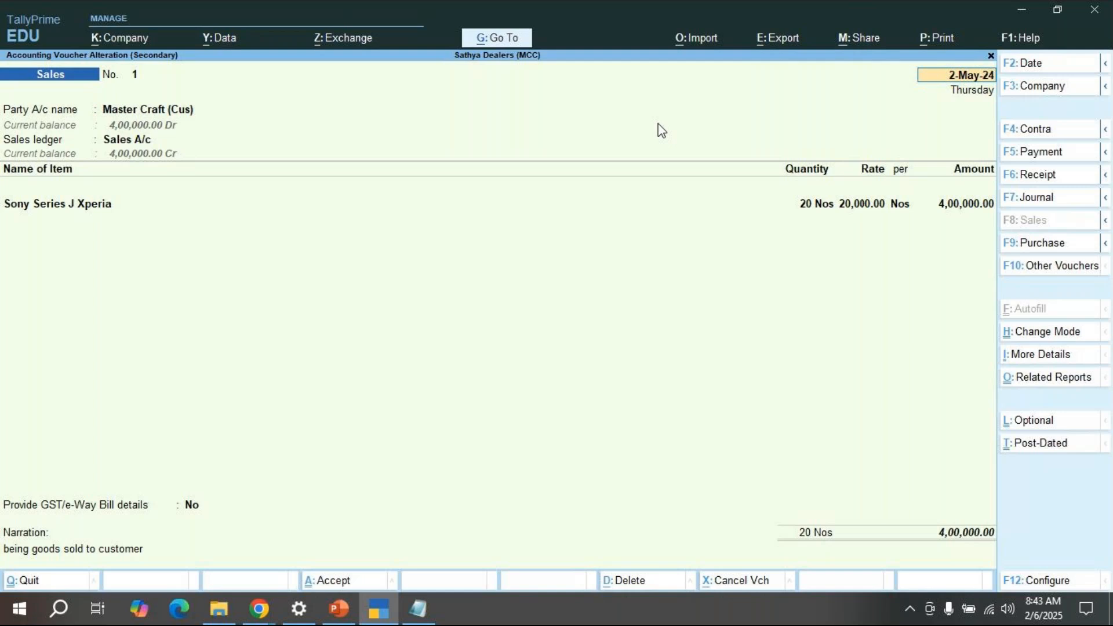
{"action": "key", "text": "Escape"}
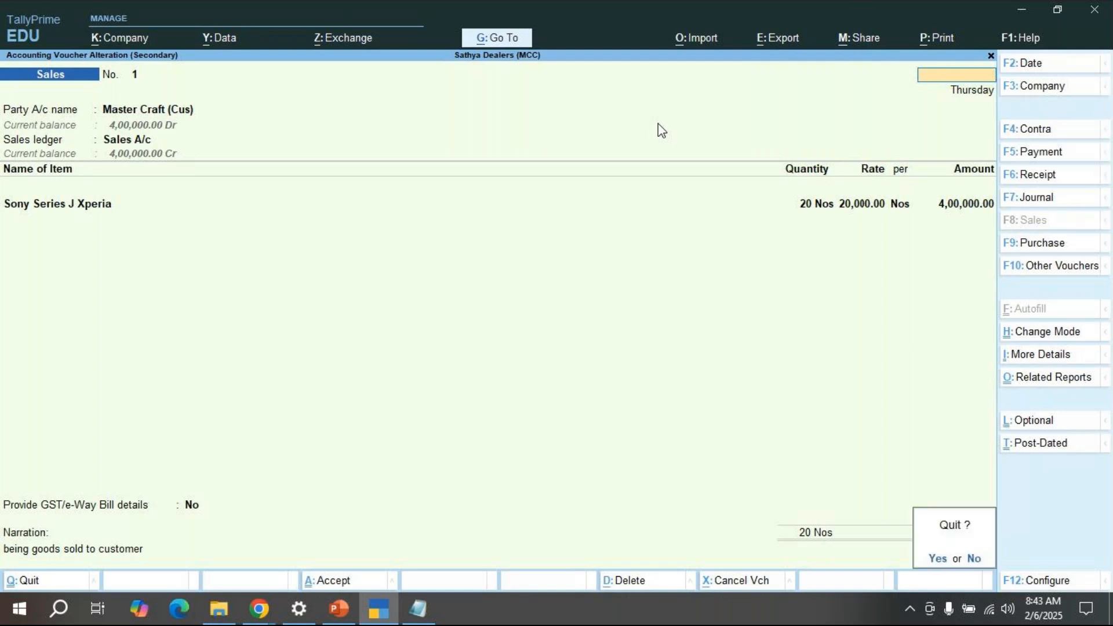
{"action": "key", "text": "y"}
{"action": "key", "text": "Escape"}
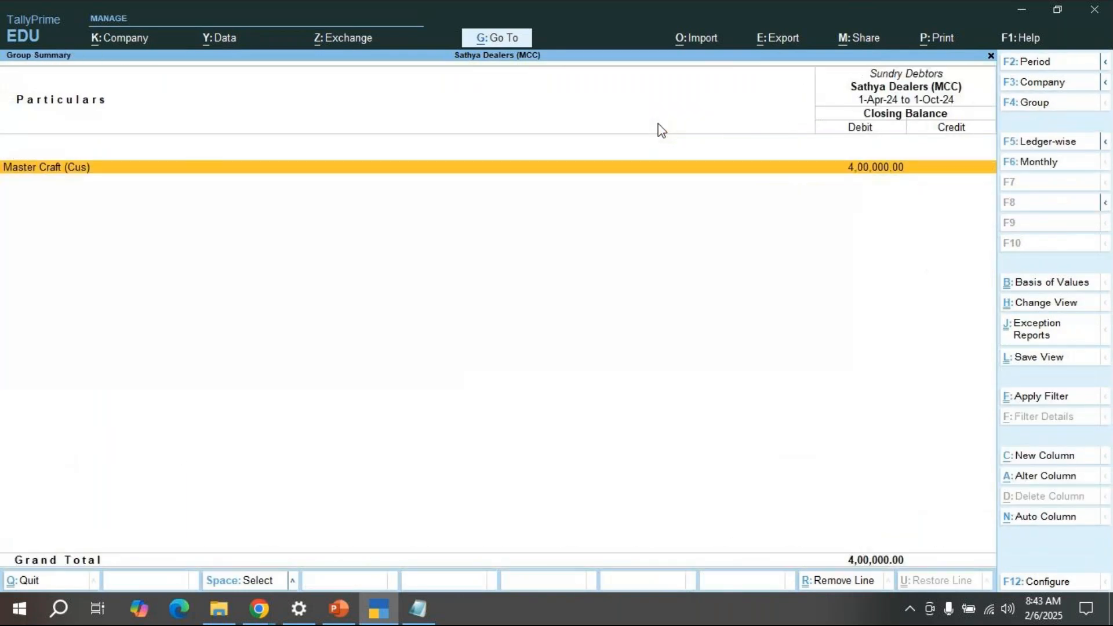
{"action": "key", "text": "Escape"}
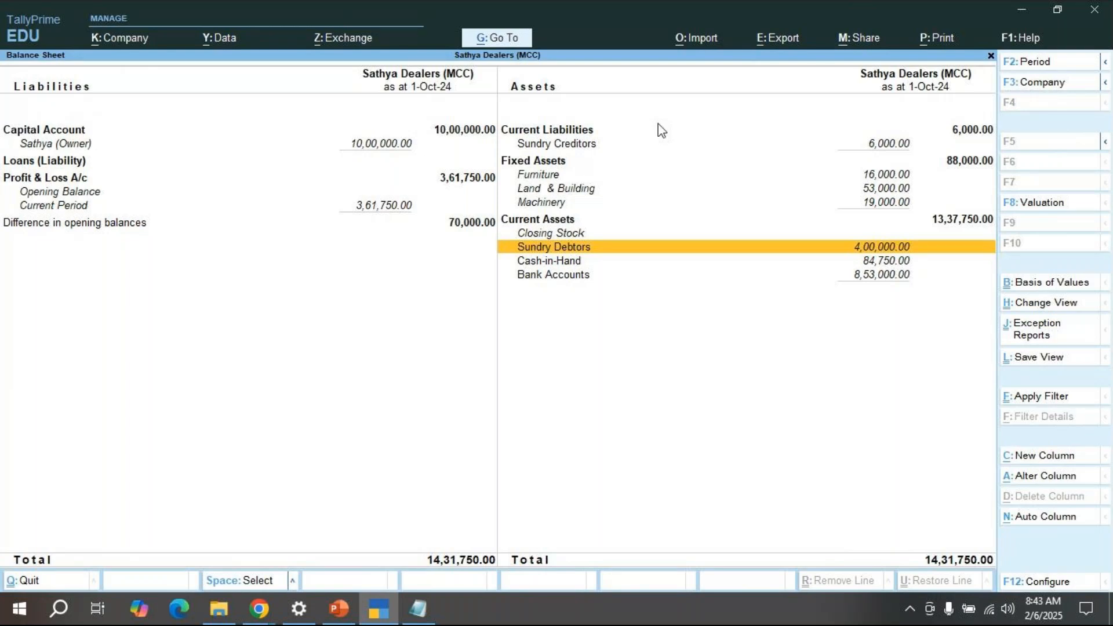
Step: Reopen Sales voucher 1 from the May vouchers, then close all reports back to Gateway of Tally
{"action": "key", "text": "Return"}
{"action": "key", "text": "Return"}
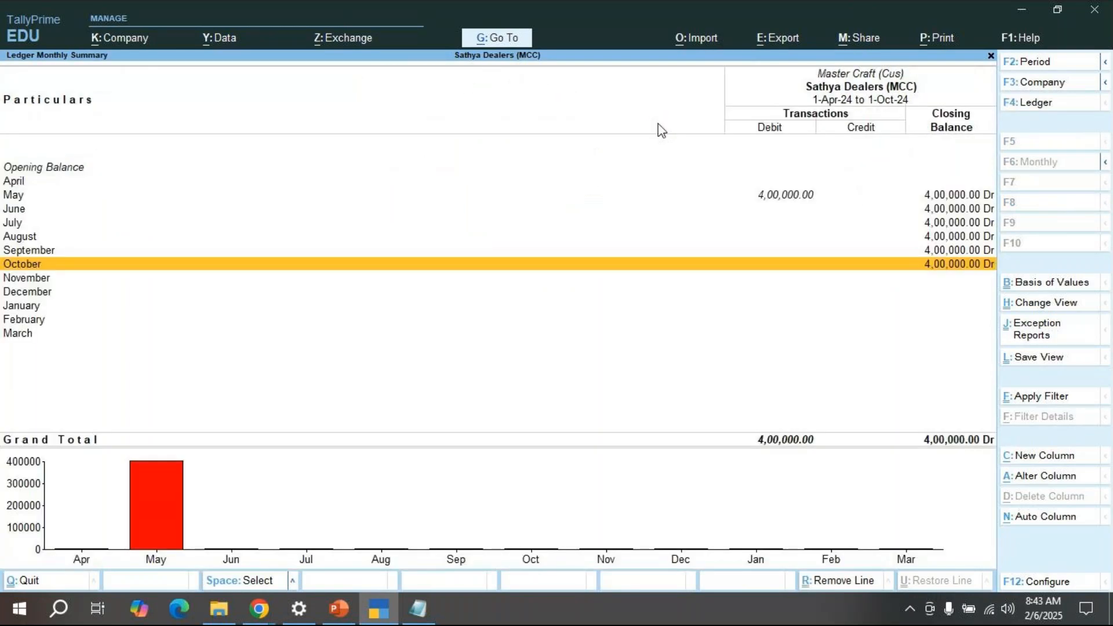
{"action": "key", "text": "Up"}
{"action": "key", "text": "Up"}
{"action": "key", "text": "Up"}
{"action": "key", "text": "Up"}
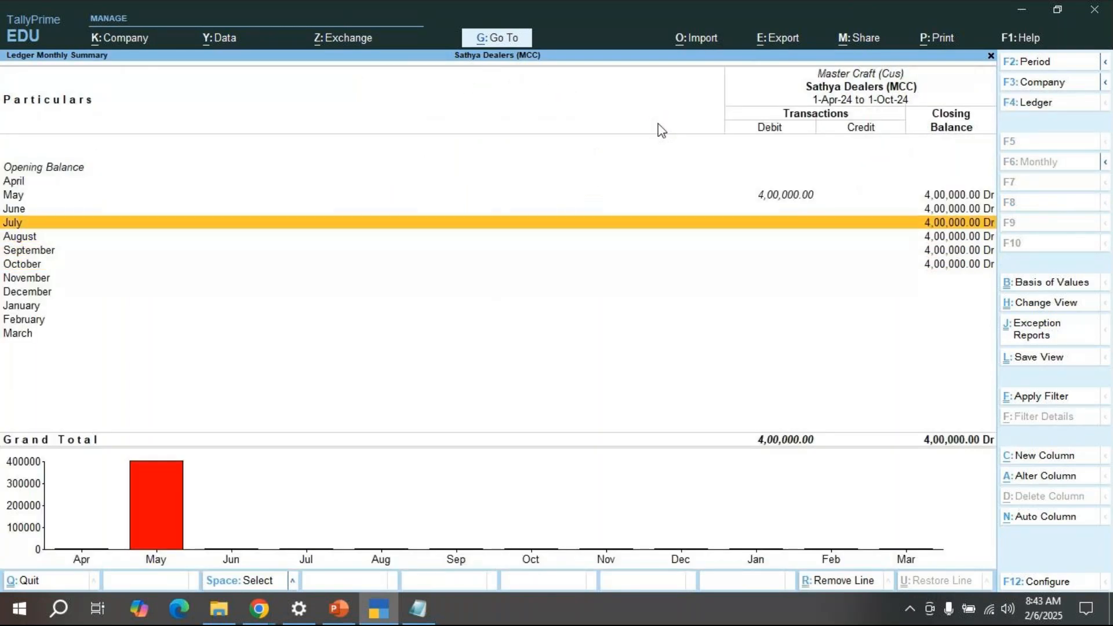
{"action": "key", "text": "Up"}
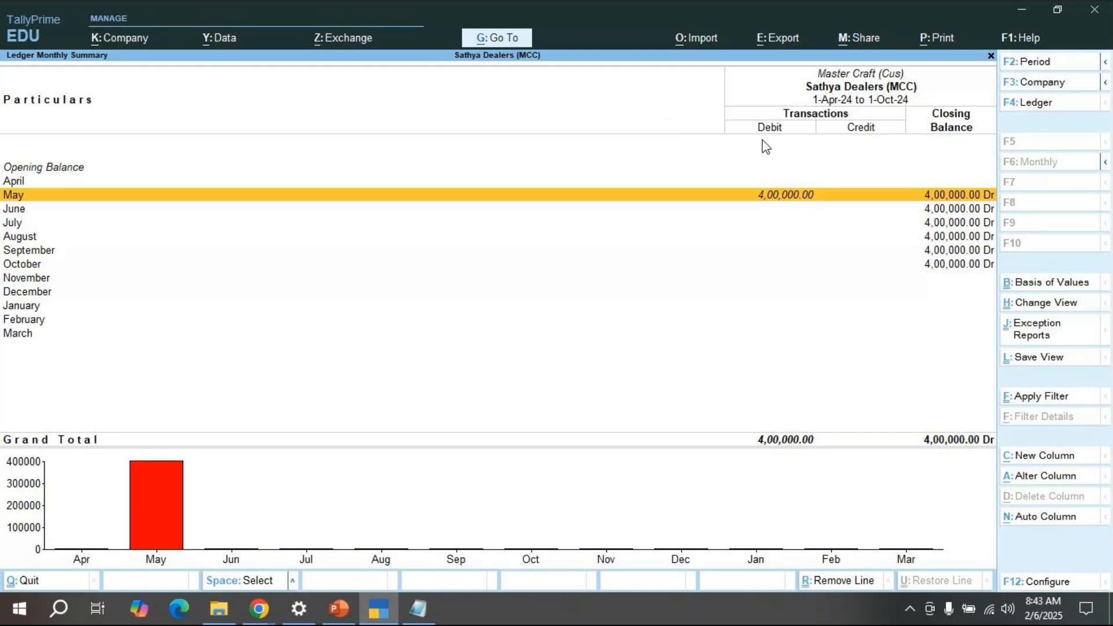
{"action": "key", "text": "Return"}
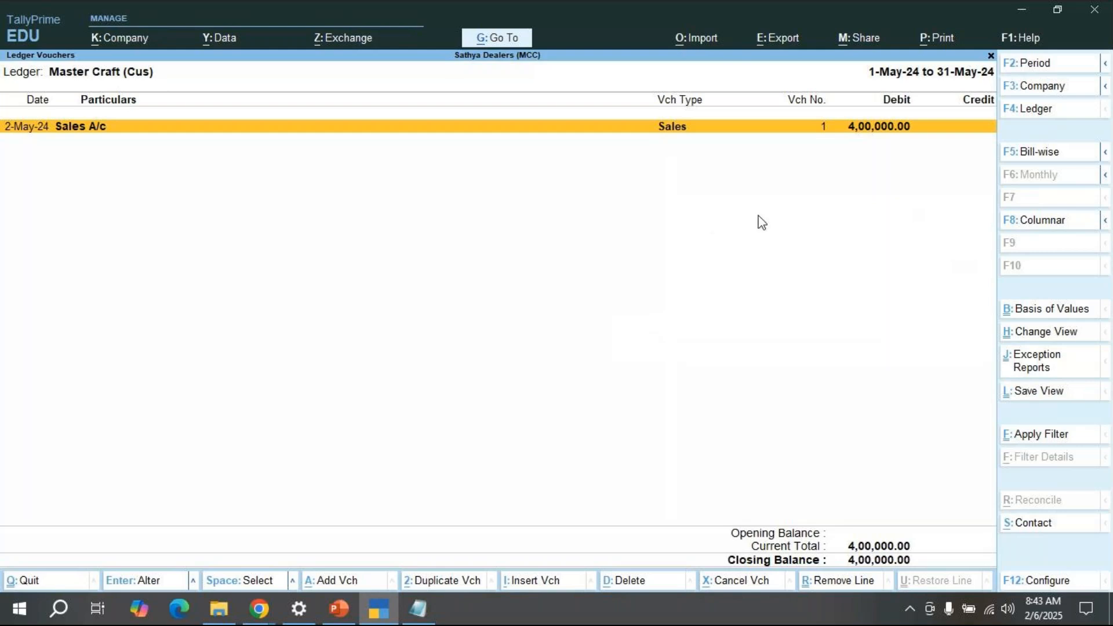
{"action": "key", "text": "Return"}
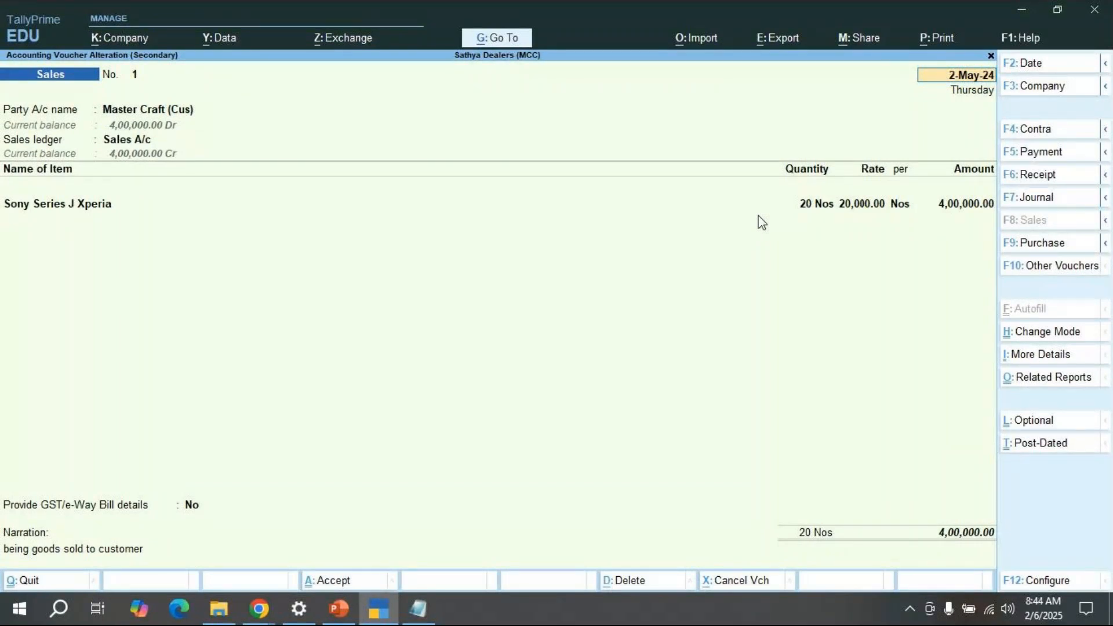
{"action": "key", "text": "Escape"}
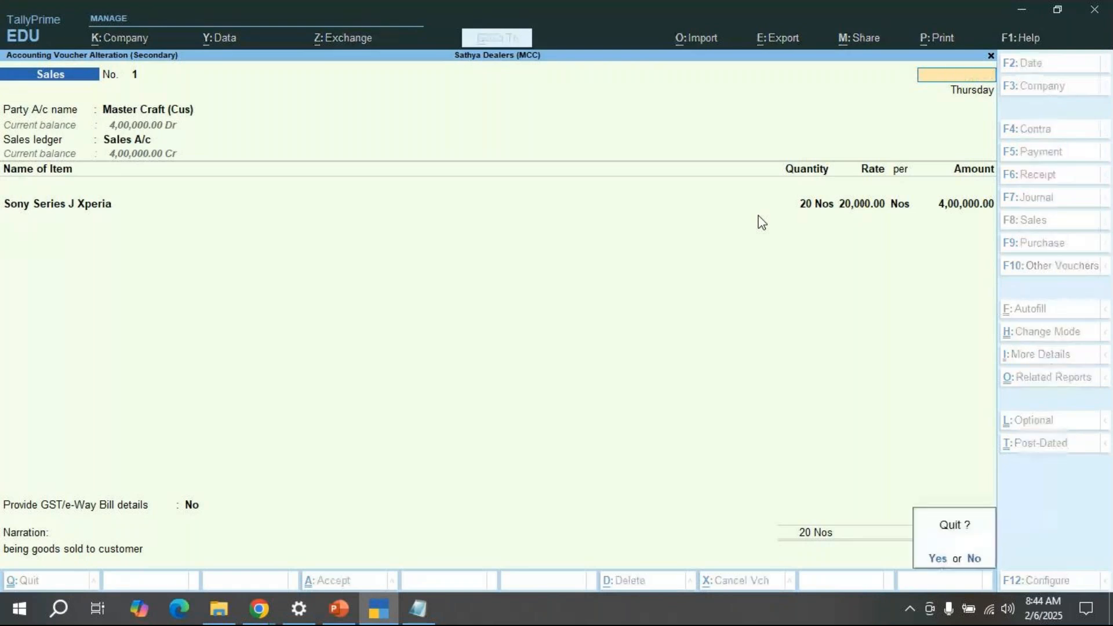
{"action": "key", "text": "Return"}
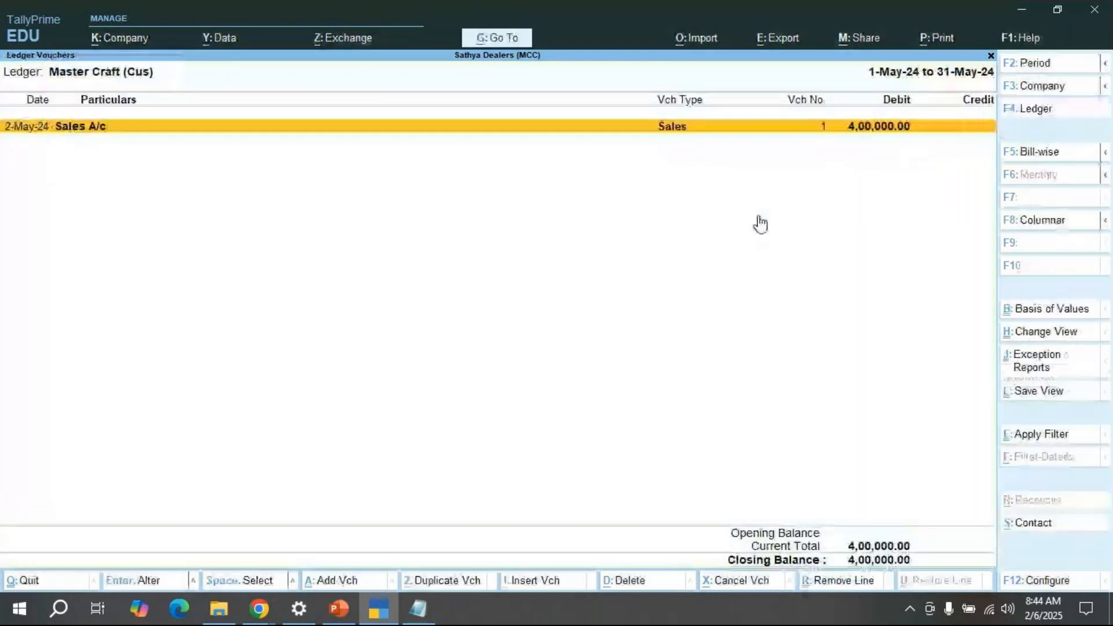
{"action": "key", "text": "Escape"}
{"action": "key", "text": "Escape"}
{"action": "key", "text": "Escape"}
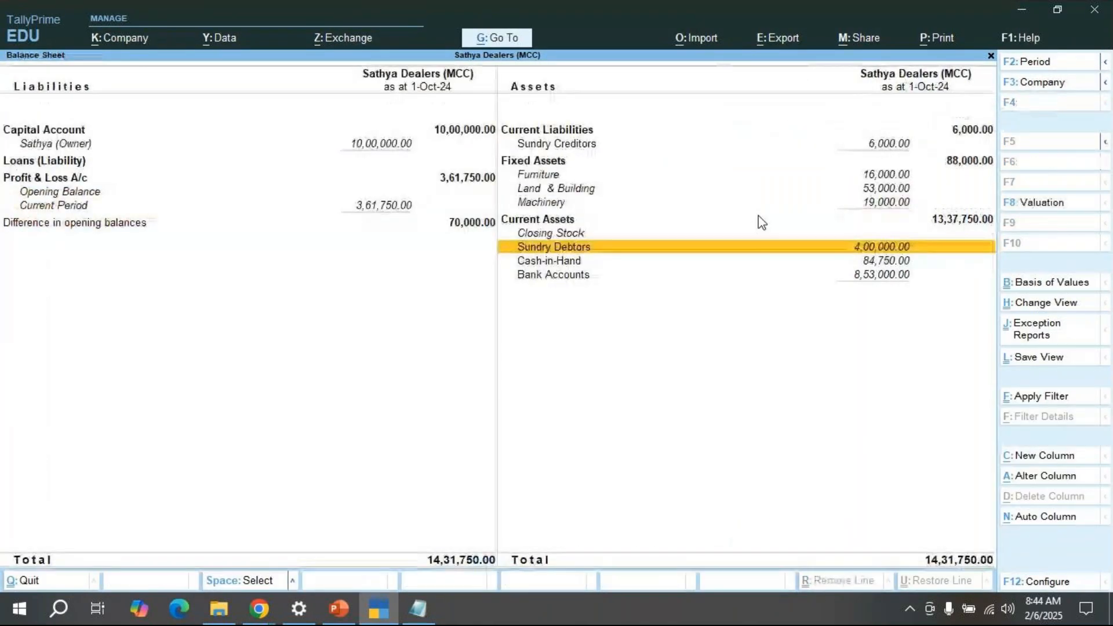
{"action": "key", "text": "Escape"}
{"action": "key", "text": "Escape"}
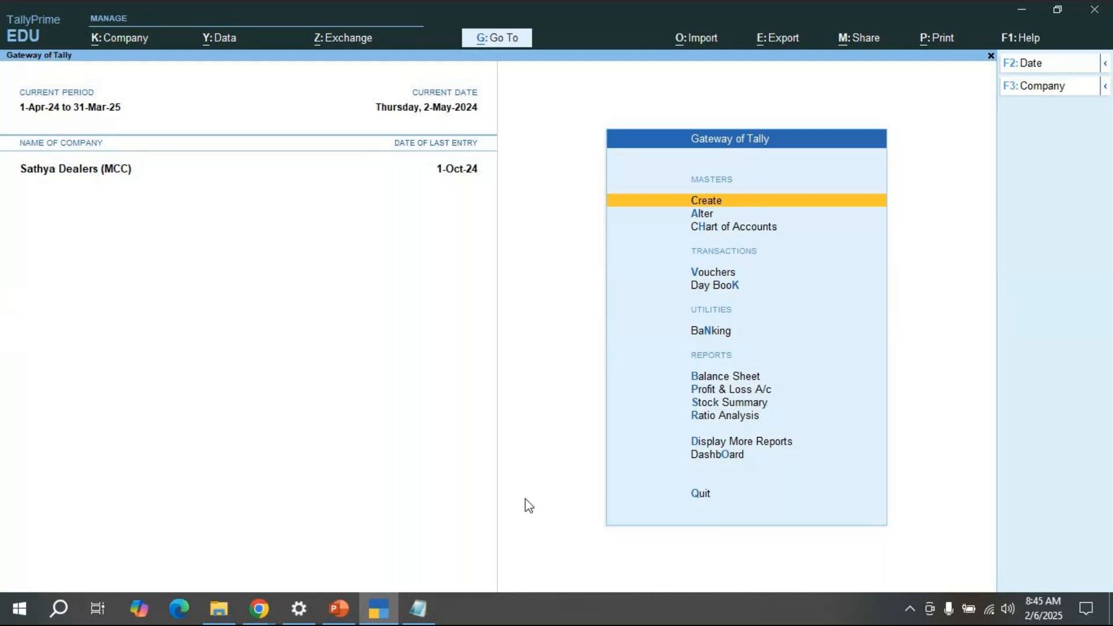
Step: Add a 'credit note-->' line below the sales order note in the MCC notes file, then go back to TallyPrime
{"action": "left_click", "coordinate": [420, 621]}
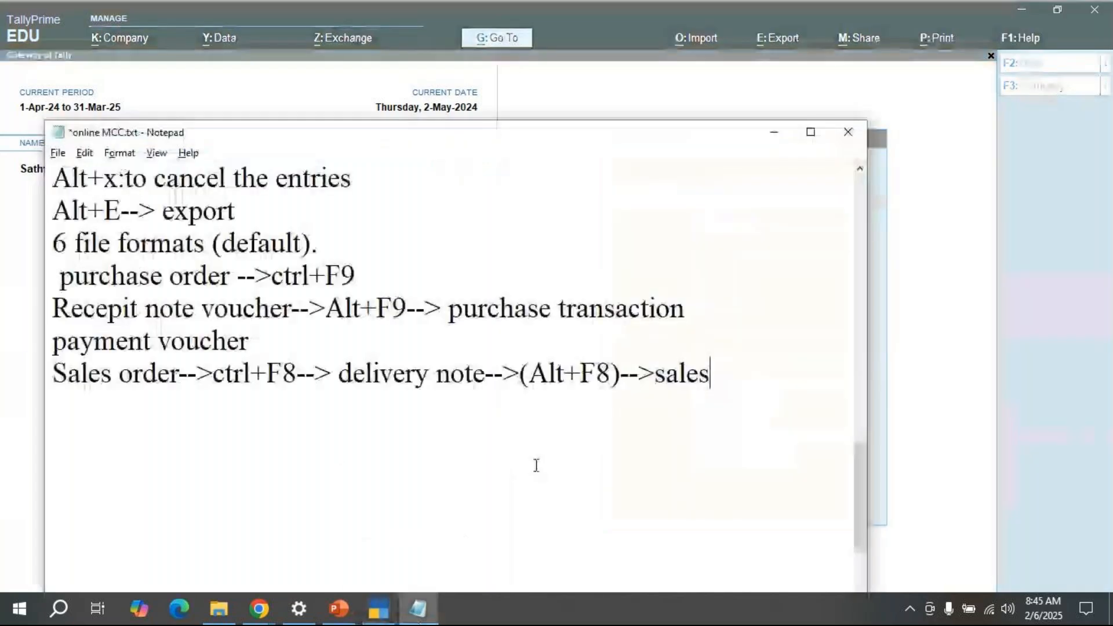
{"action": "key", "text": "Return"}
{"action": "type", "text": "credt"}
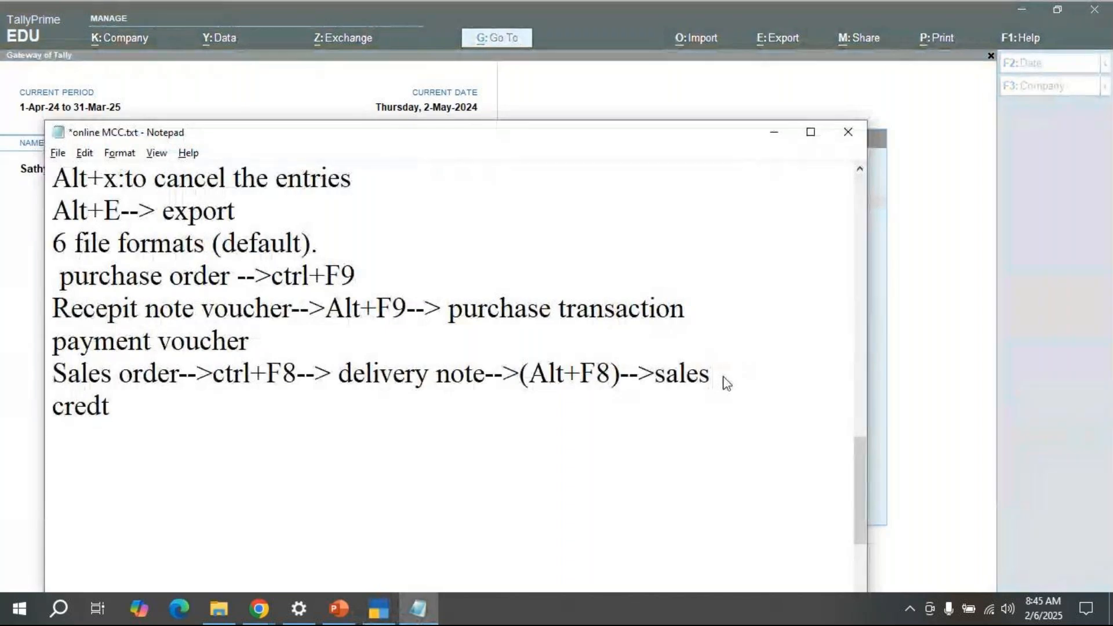
{"action": "key", "text": "BackSpace"}
{"action": "type", "text": "it note-->"}
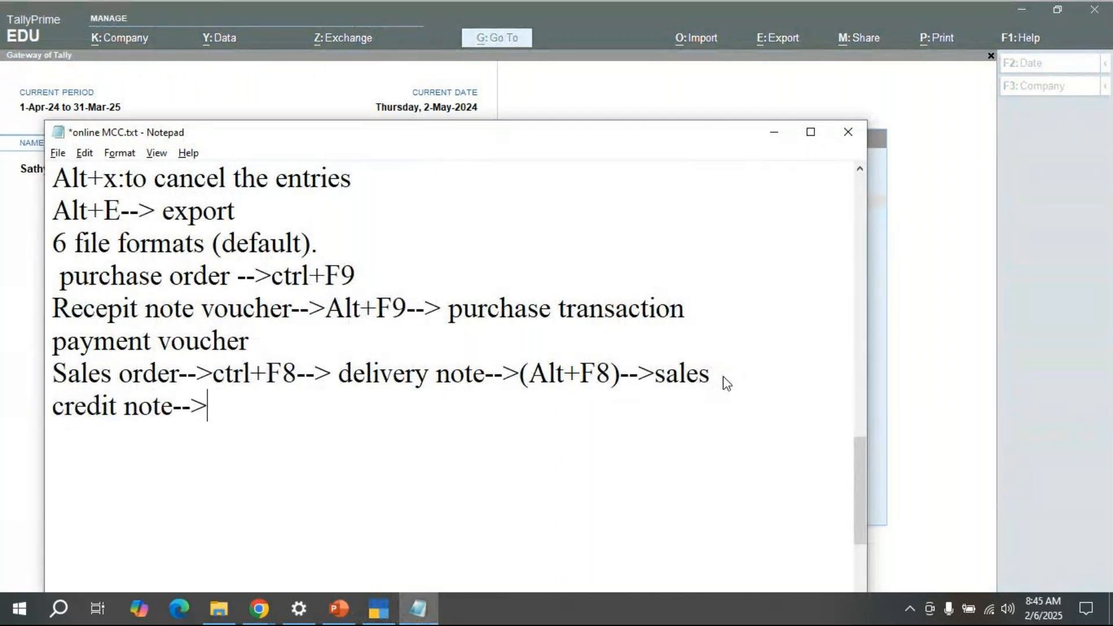
{"action": "key", "text": "alt+Tab"}
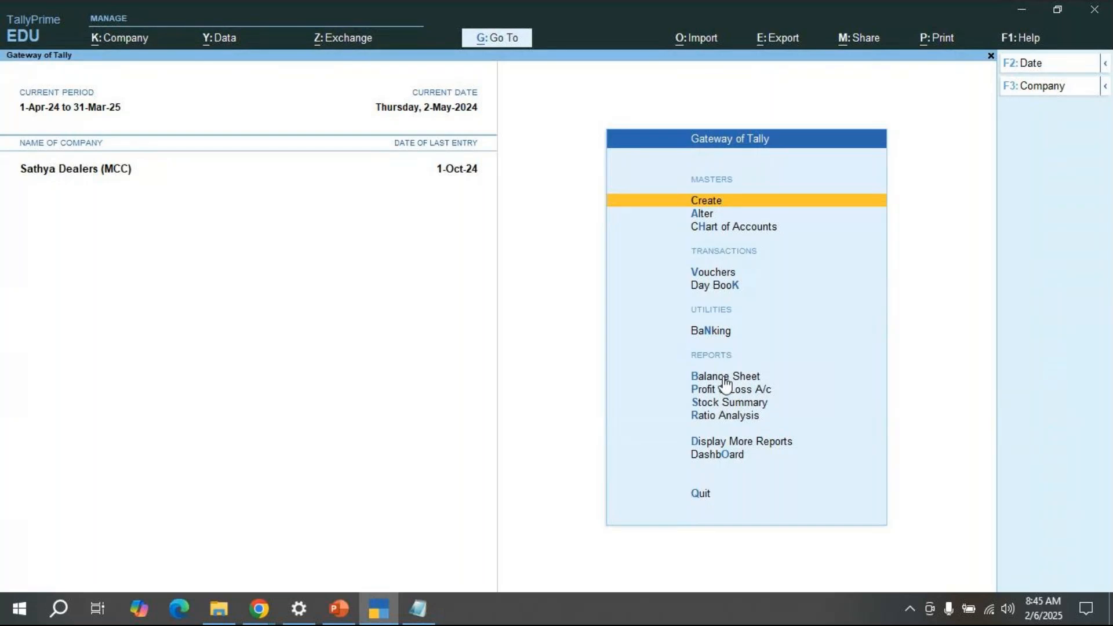
Step: Find 'Bills' in TallyPrime's Go To search and open the Bills Receivable report
{"action": "key", "text": "alt"}
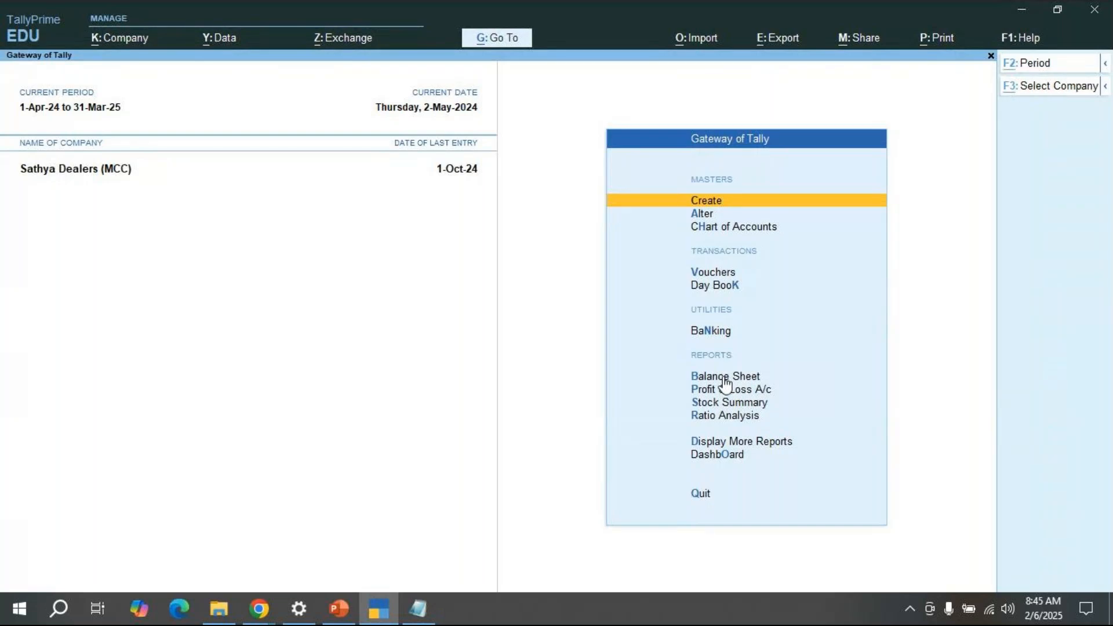
{"action": "key", "text": "alt+Tab"}
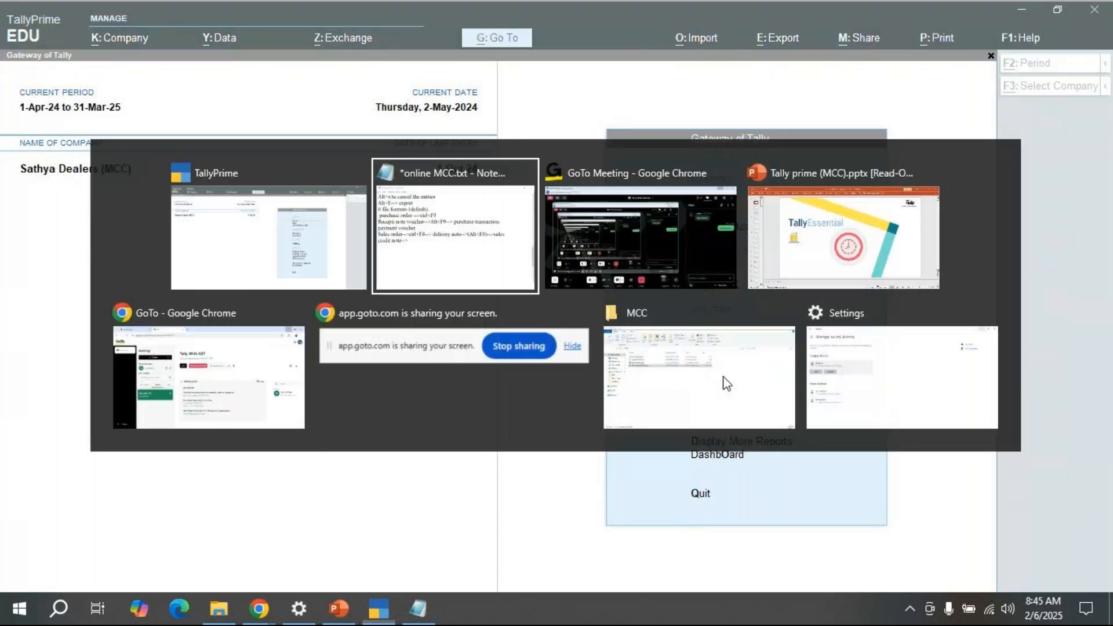
{"action": "key", "text": "Down"}
{"action": "key", "text": "Down"}
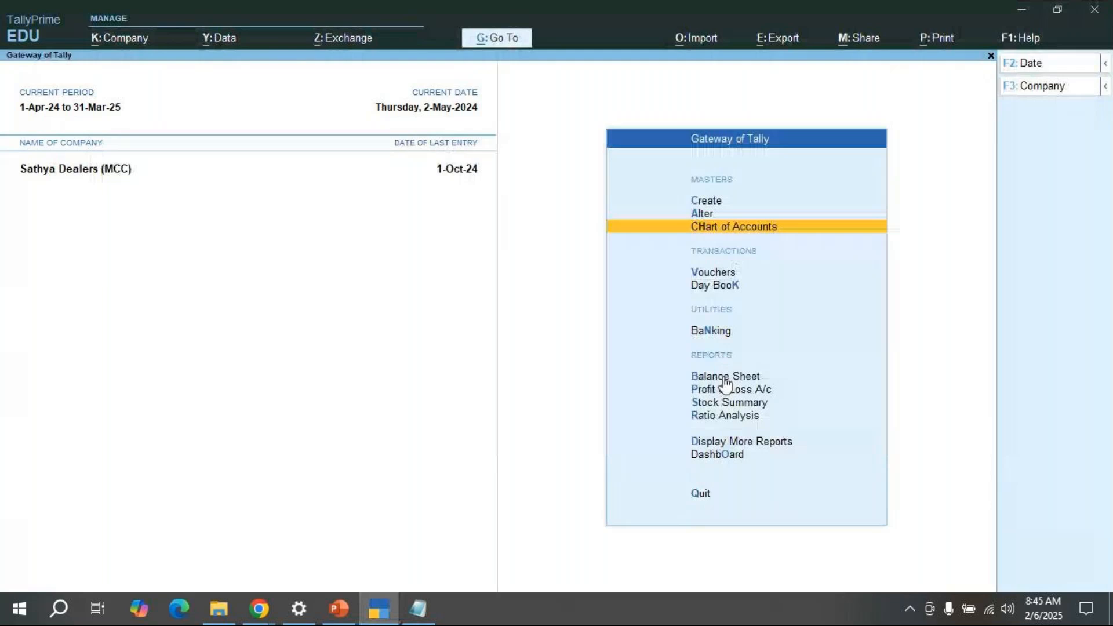
{"action": "key", "text": "Down"}
{"action": "key", "text": "Down"}
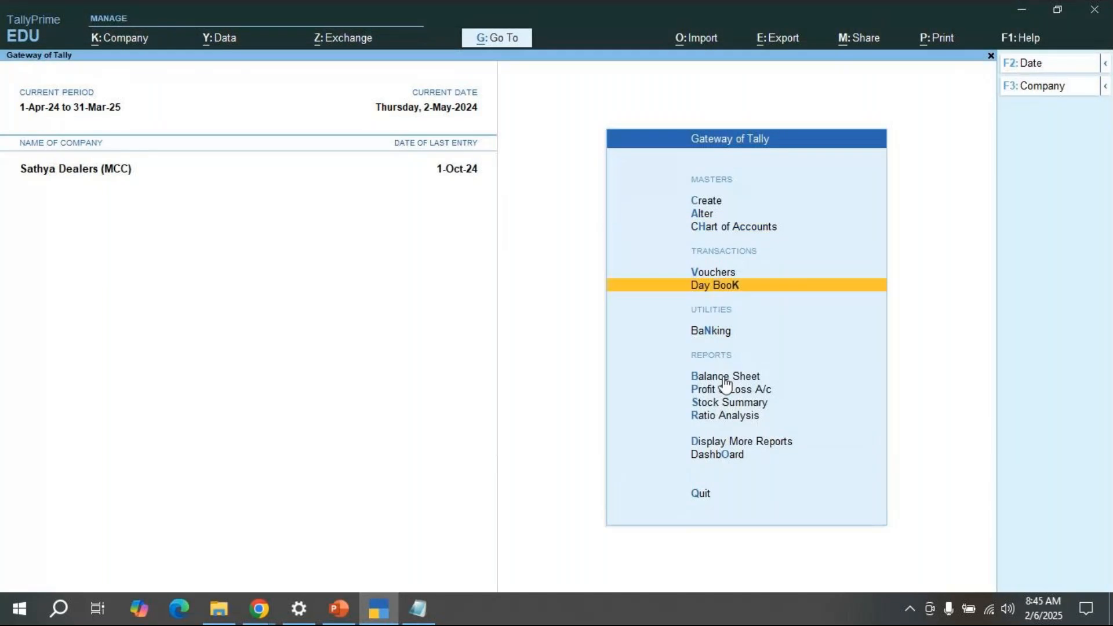
{"action": "key", "text": "Up"}
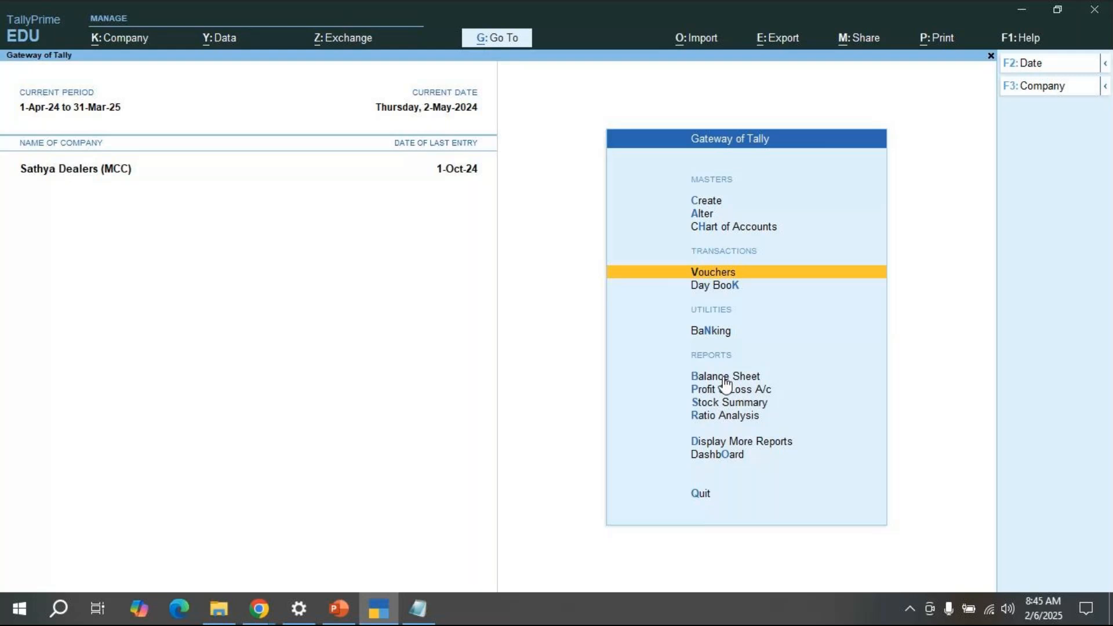
{"action": "left_click", "coordinate": [500, 40]}
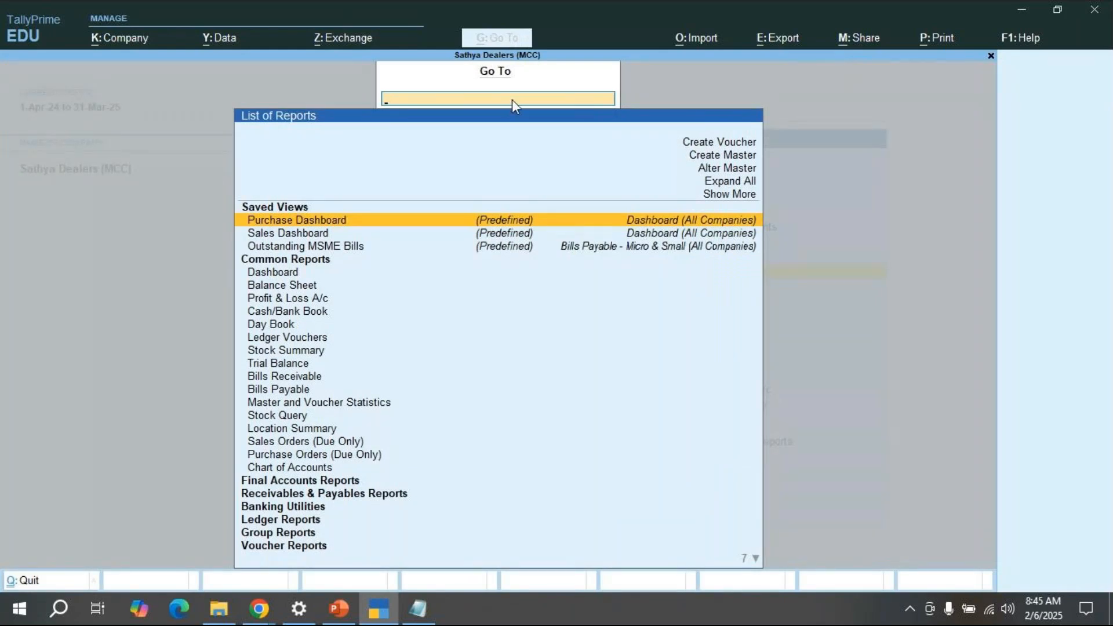
{"action": "type", "text": "Bills"}
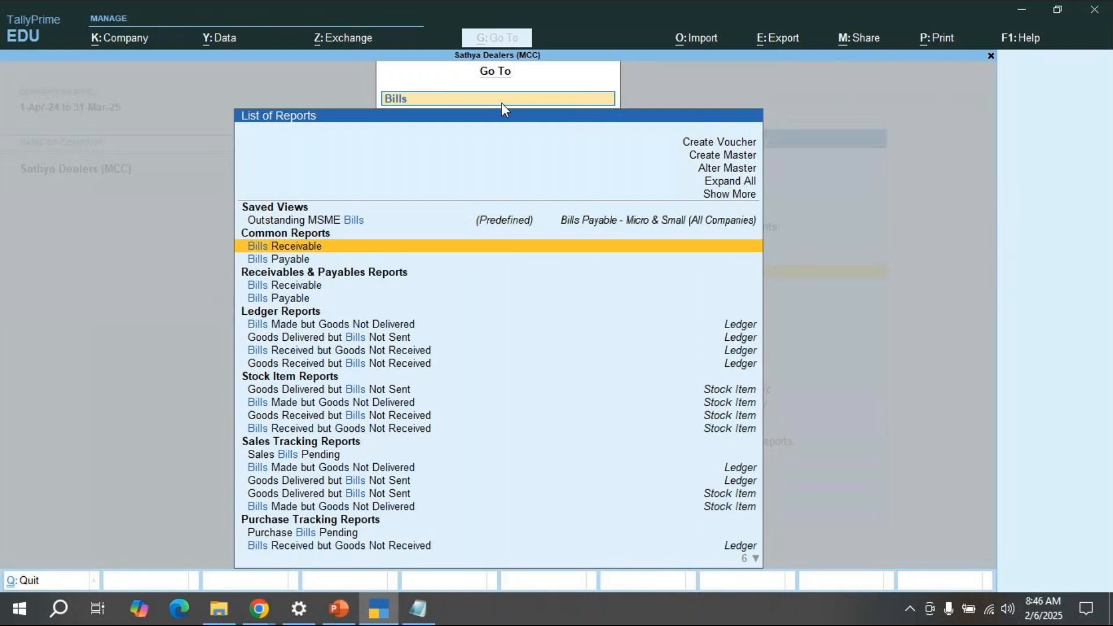
{"action": "key", "text": "Return"}
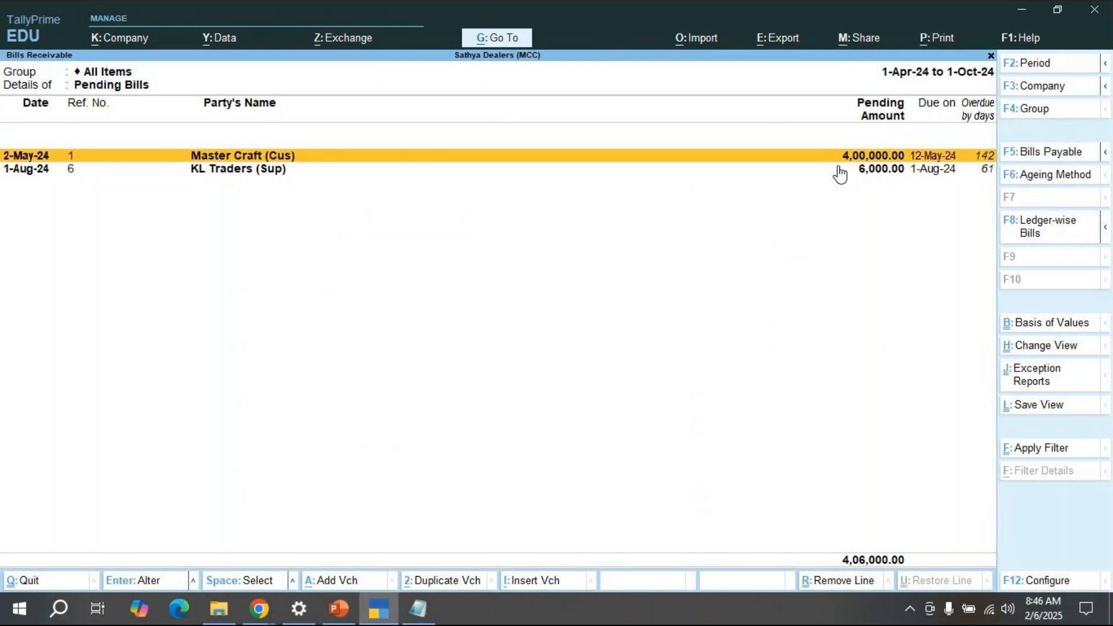
Step: View Master Craft's bill voucher details, then check the Mobile group in Stock Summary (10 Nos Sony Xperia)
{"action": "key", "text": "shift+Return"}
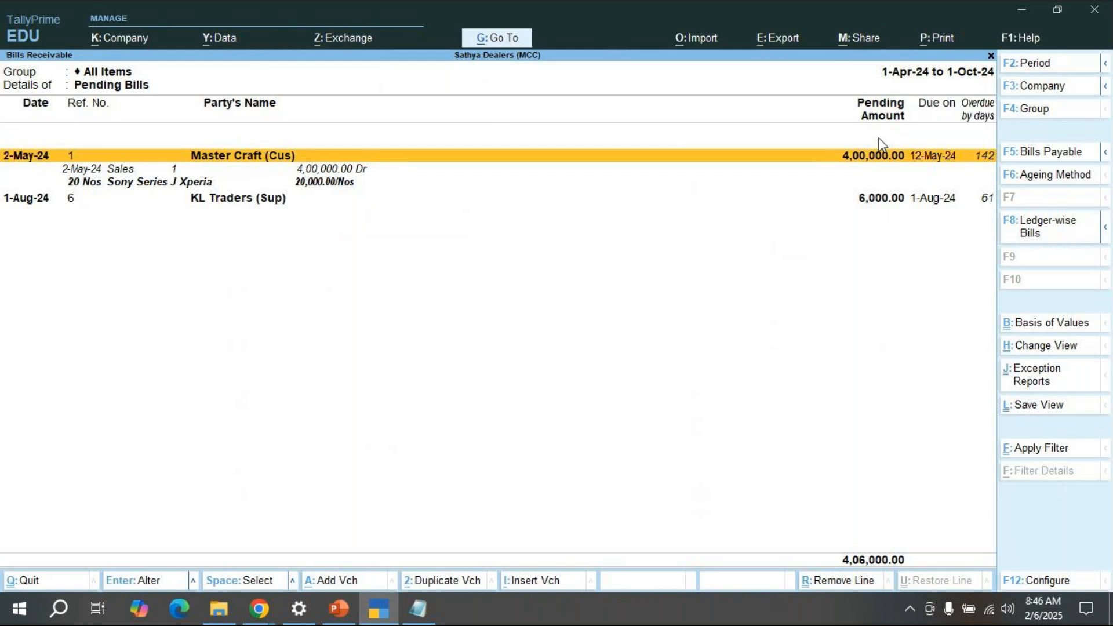
{"action": "key", "text": "Escape"}
{"action": "key", "text": "p"}
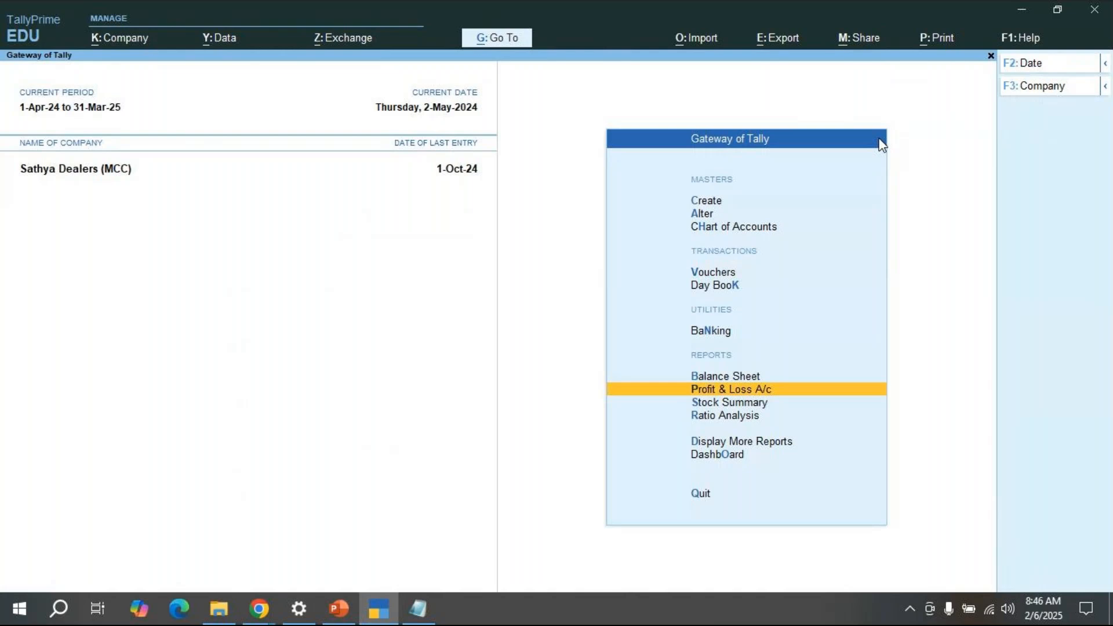
{"action": "key", "text": "s"}
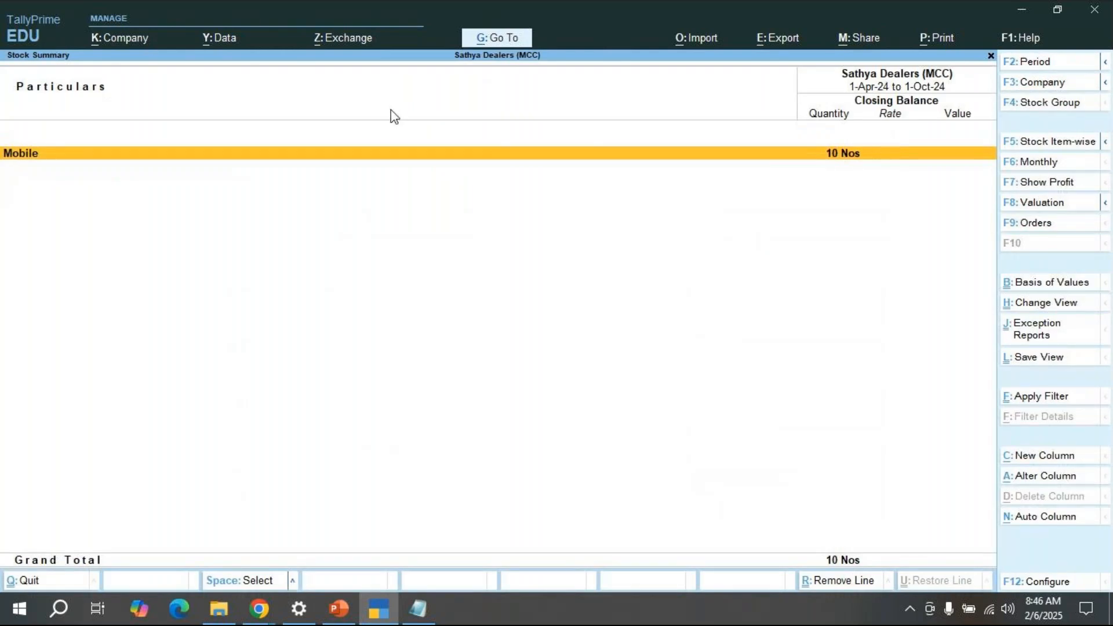
{"action": "key", "text": "Return"}
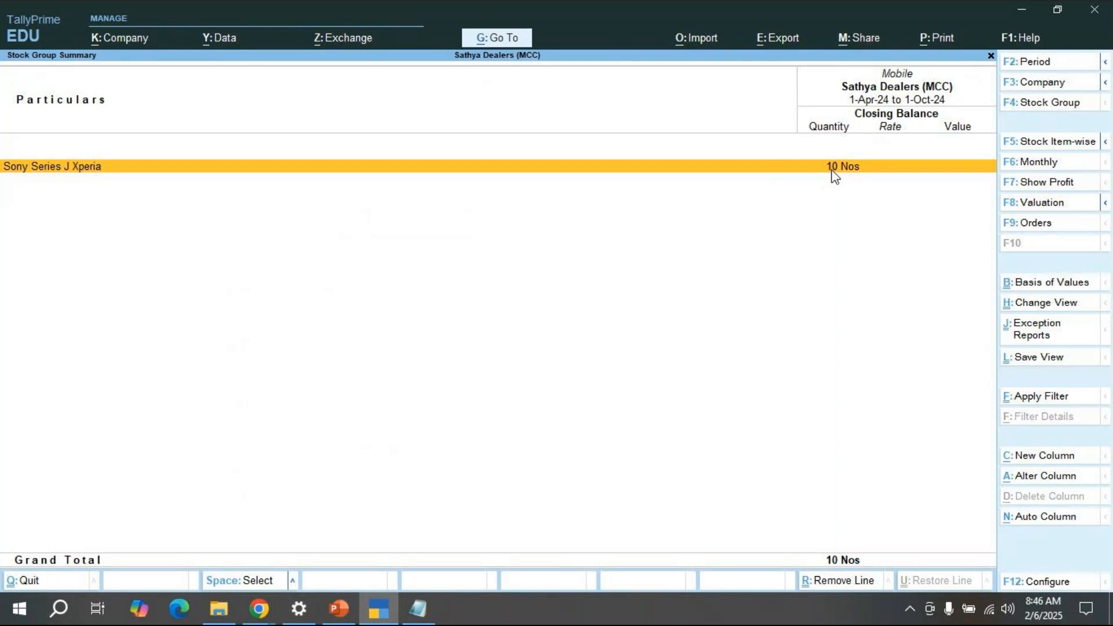
{"action": "key", "text": "Escape"}
{"action": "key", "text": "Escape"}
{"action": "key", "text": "Up"}
{"action": "key", "text": "Up"}
{"action": "key", "text": "Up"}
{"action": "key", "text": "Up"}
{"action": "key", "text": "Up"}
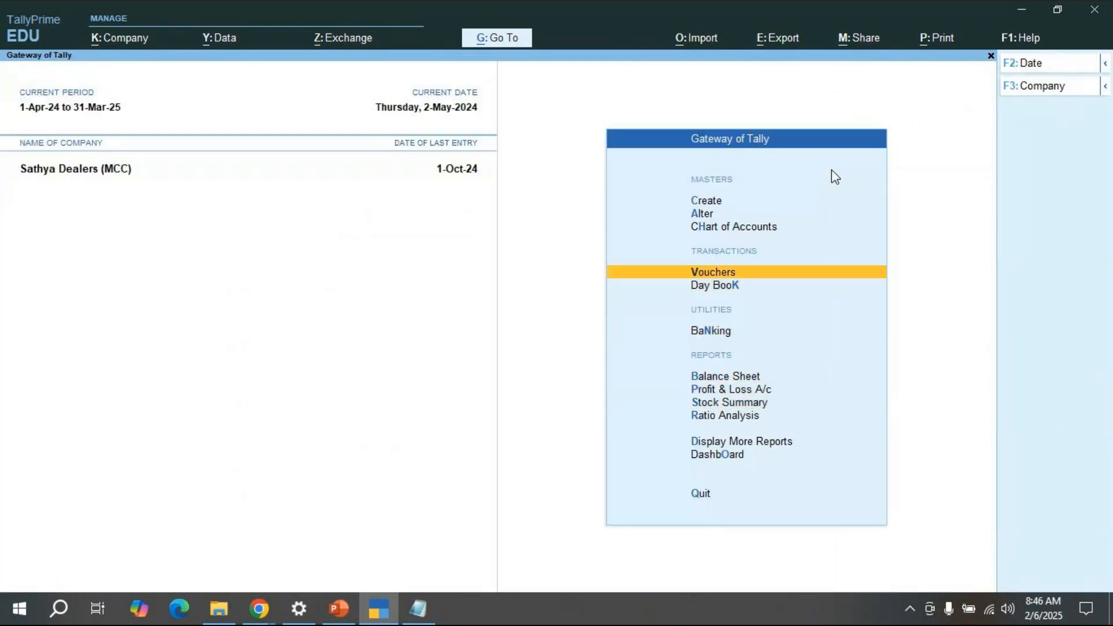
Step: Start a new voucher and list voucher types including inactive ones, highlighting Credit Note
{"action": "key", "text": "Return"}
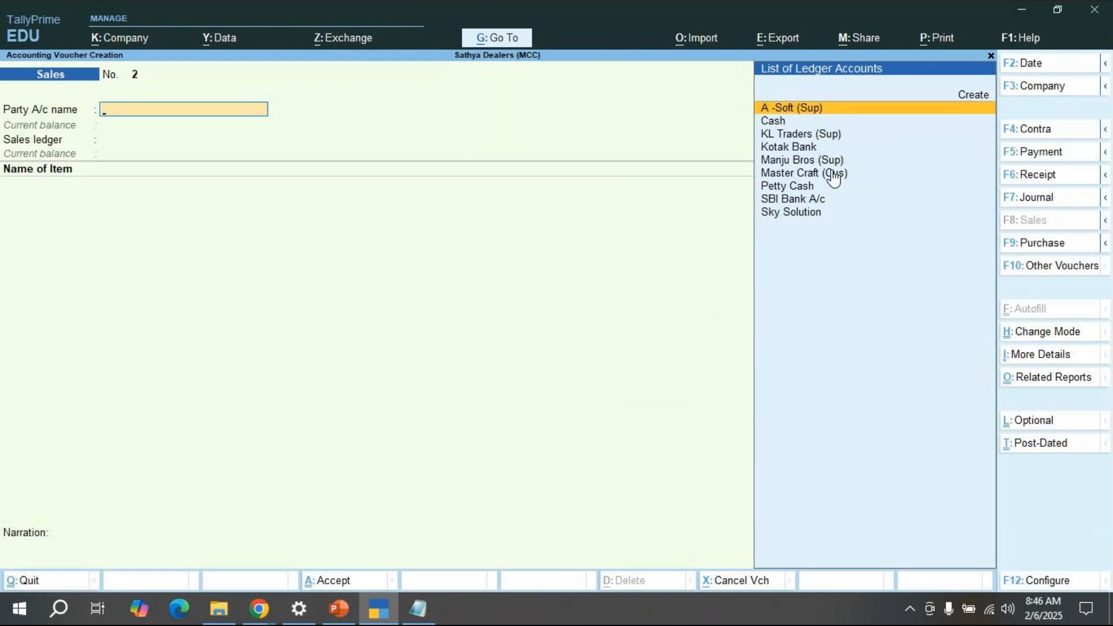
{"action": "left_click", "coordinate": [1061, 271]}
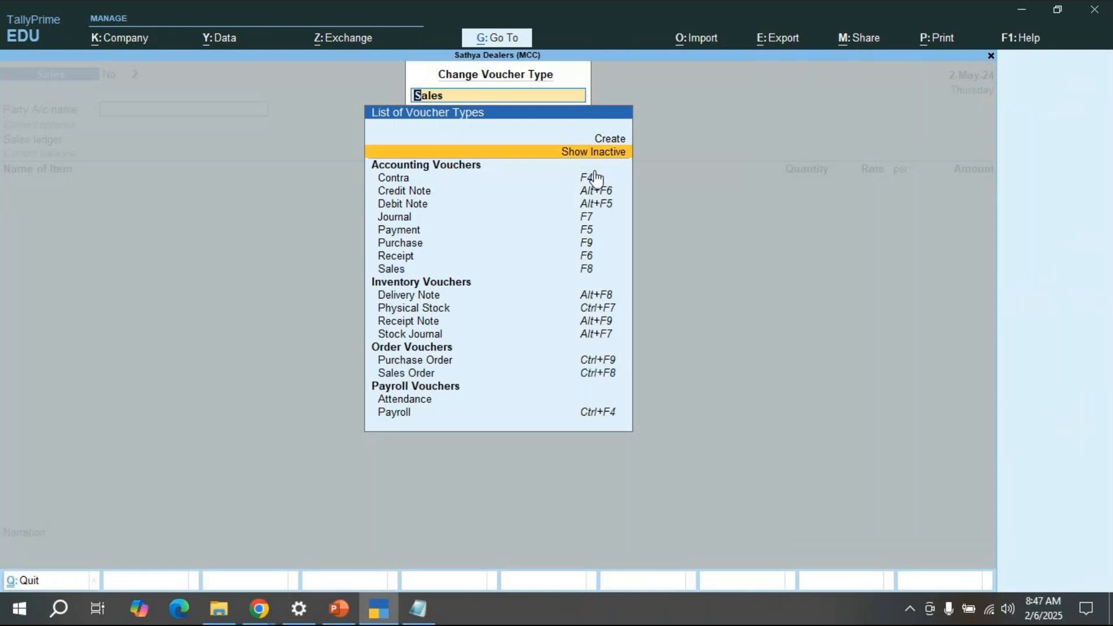
{"action": "key", "text": "Return"}
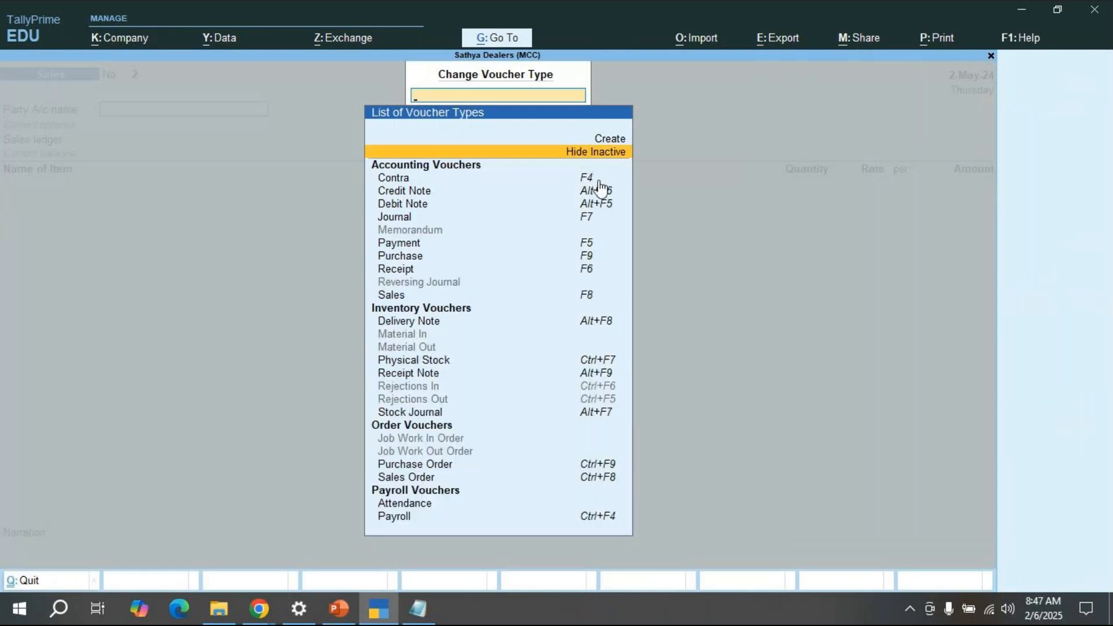
{"action": "key", "text": "Down"}
{"action": "key", "text": "Down"}
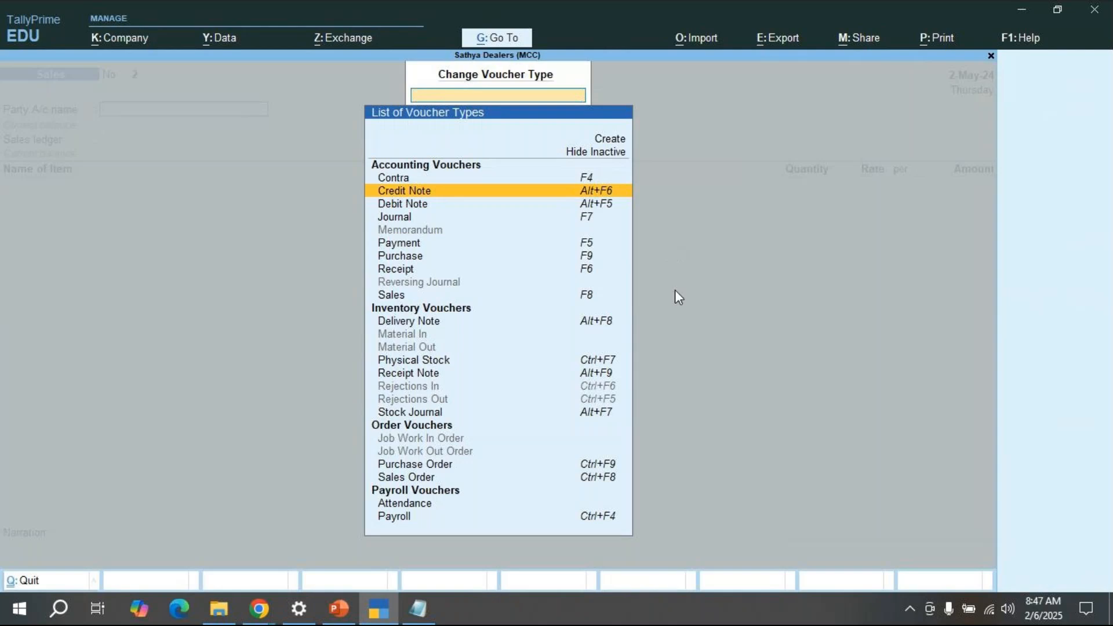
Step: Add the 'alt+F6' shortcut to the notes file, then open Credit Note voucher No. 1
{"action": "key", "text": "alt+Tab"}
{"action": "type", "text": "af"}
{"action": "key", "text": "BackSpace"}
{"action": "type", "text": "lt+F6"}
{"action": "key", "text": "alt+Tab"}
{"action": "key", "text": "Return"}
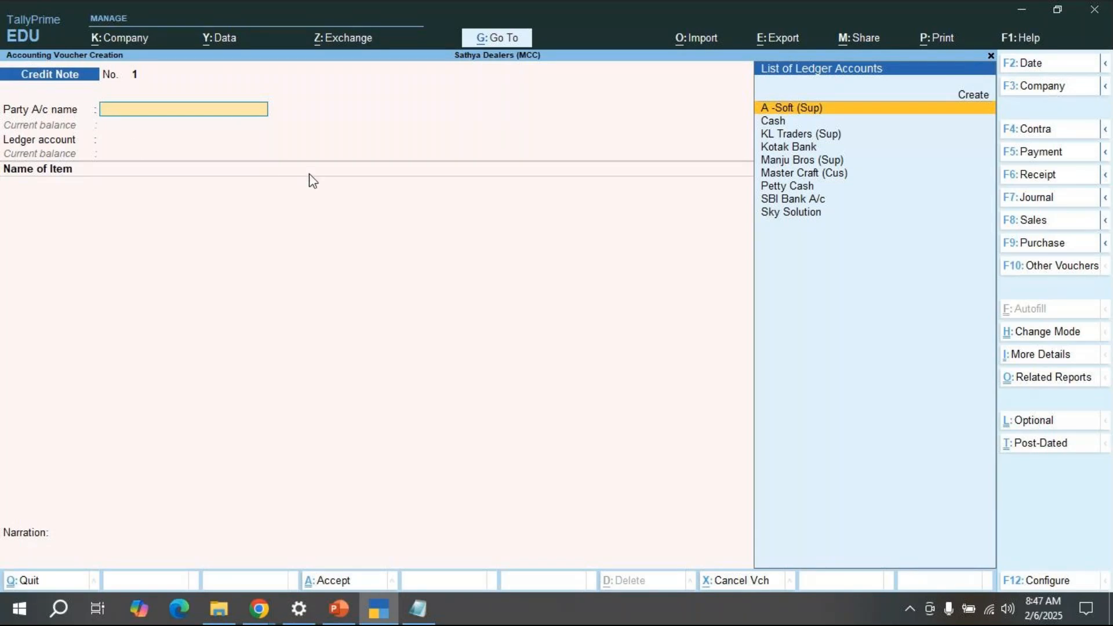
Step: Quit the empty Credit Note voucher without saving
{"action": "key", "text": "Down"}
{"action": "key", "text": "Down"}
{"action": "key", "text": "Down"}
{"action": "key", "text": "Down"}
{"action": "key", "text": "Down"}
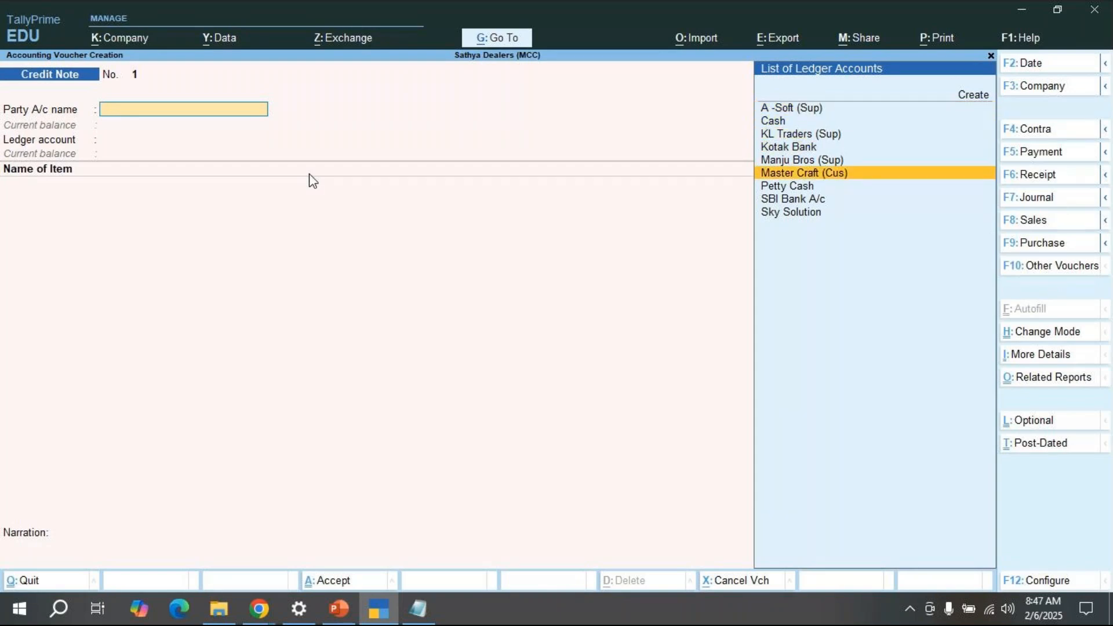
{"action": "key", "text": "Escape"}
{"action": "key", "text": "y"}
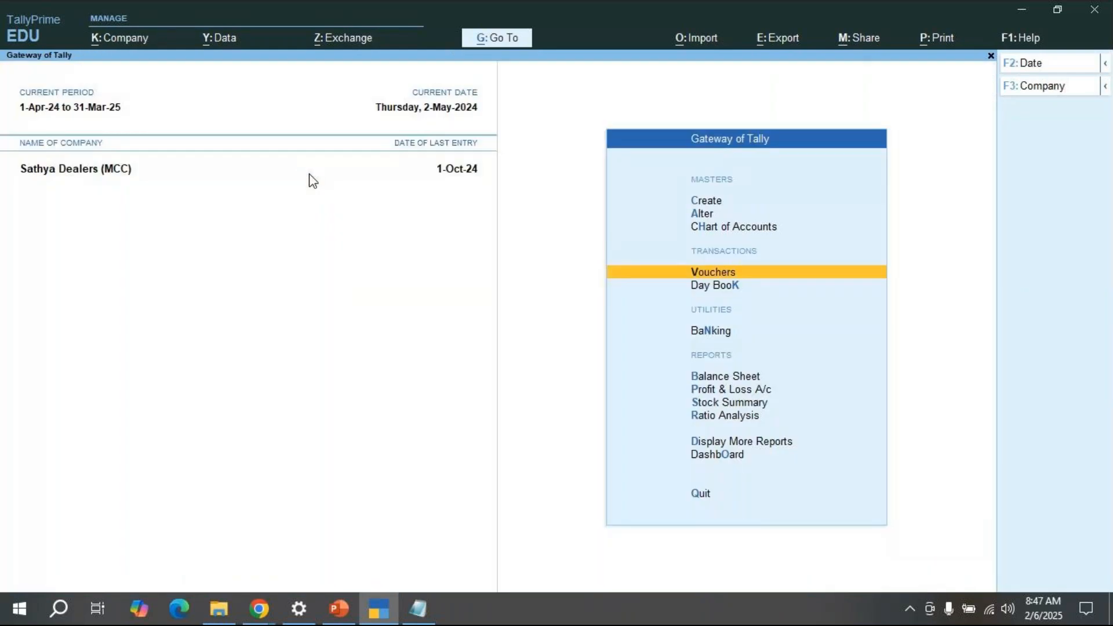
Step: Open a fresh Credit Note, pick Master Craft (Cus) as party, and bring up its receipt details
{"action": "key", "text": "Return"}
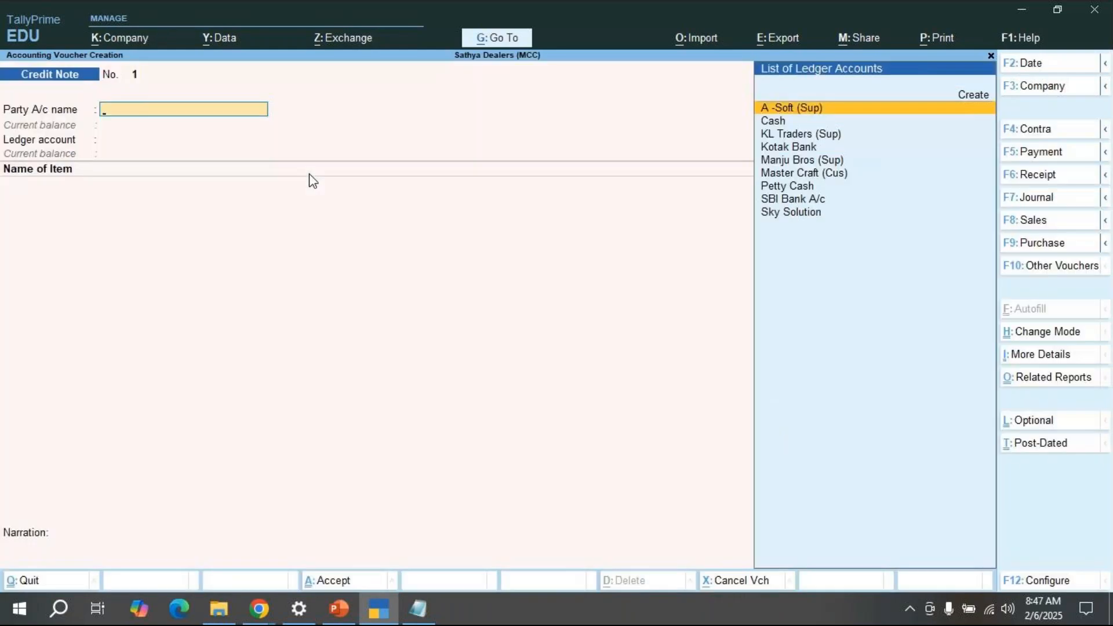
{"action": "left_click", "coordinate": [1047, 270]}
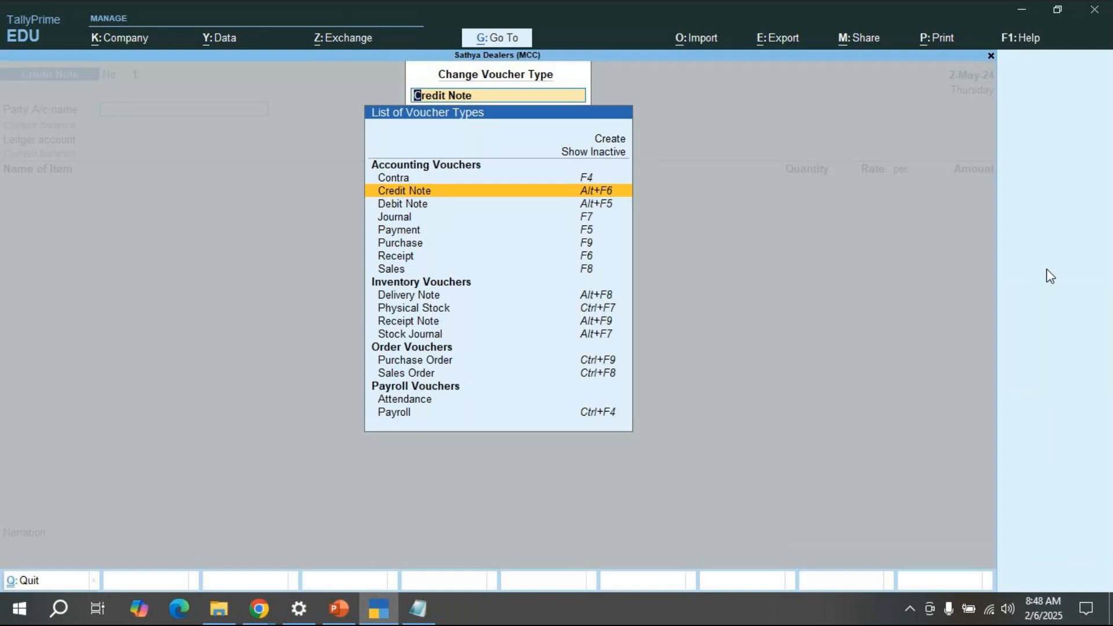
{"action": "key", "text": "Return"}
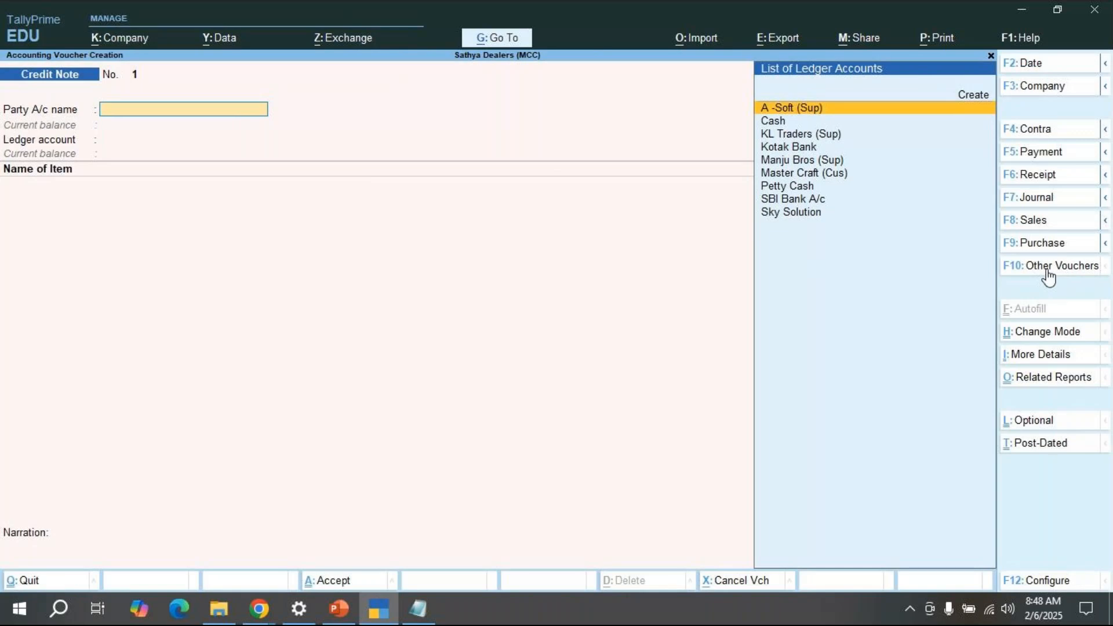
{"action": "key", "text": "Down"}
{"action": "key", "text": "Down"}
{"action": "key", "text": "Down"}
{"action": "key", "text": "Down"}
{"action": "key", "text": "Down"}
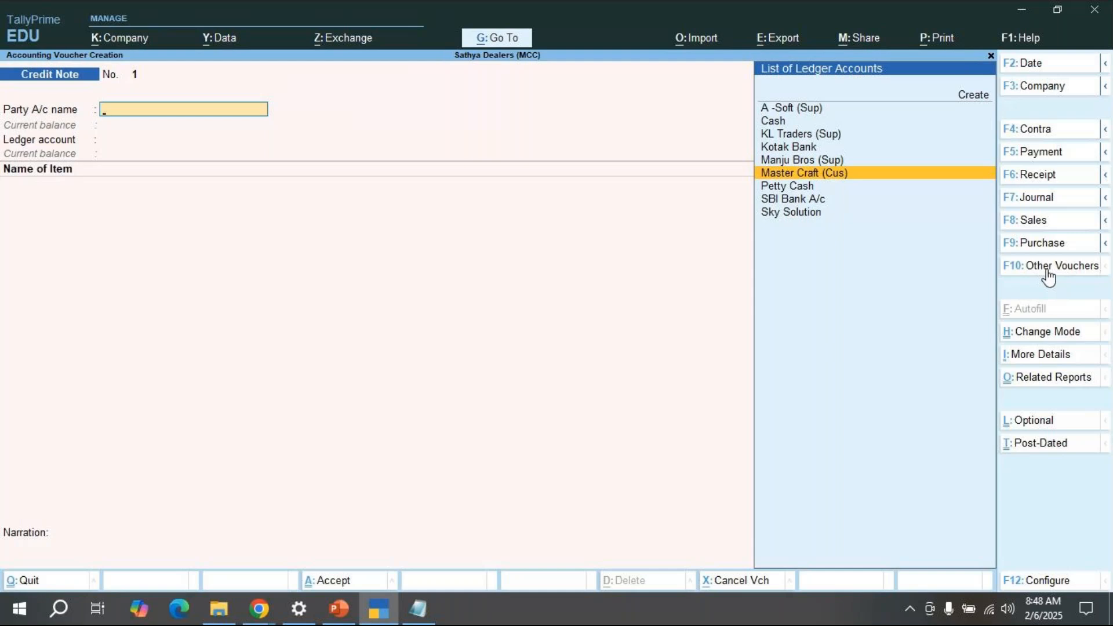
{"action": "left_click", "coordinate": [1046, 268]}
{"action": "key", "text": "Return"}
{"action": "key", "text": "Escape"}
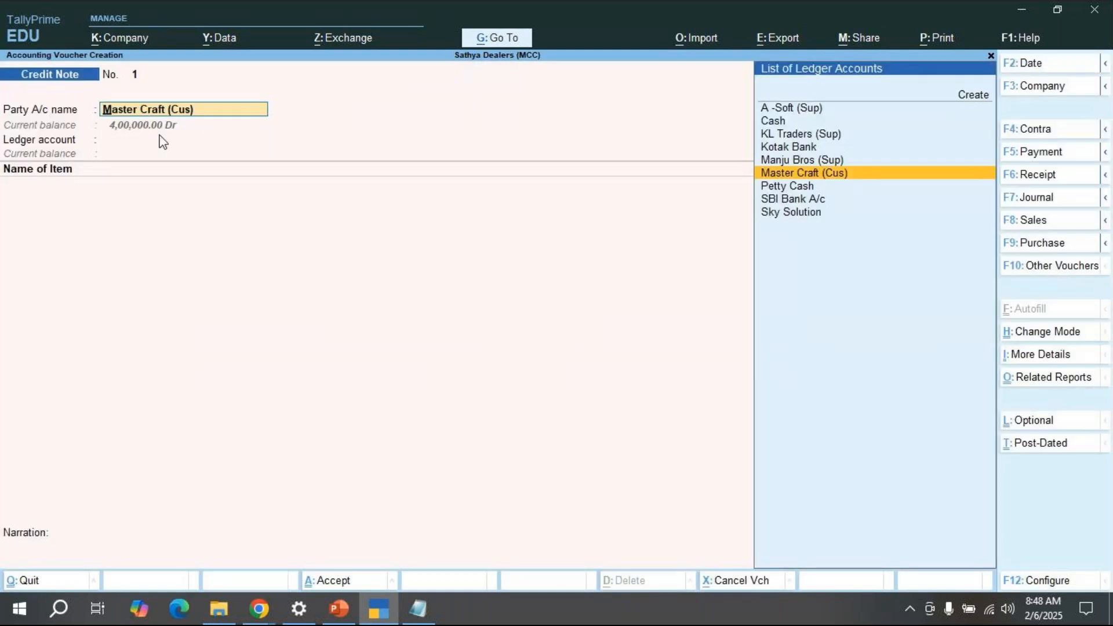
{"action": "key", "text": "Return"}
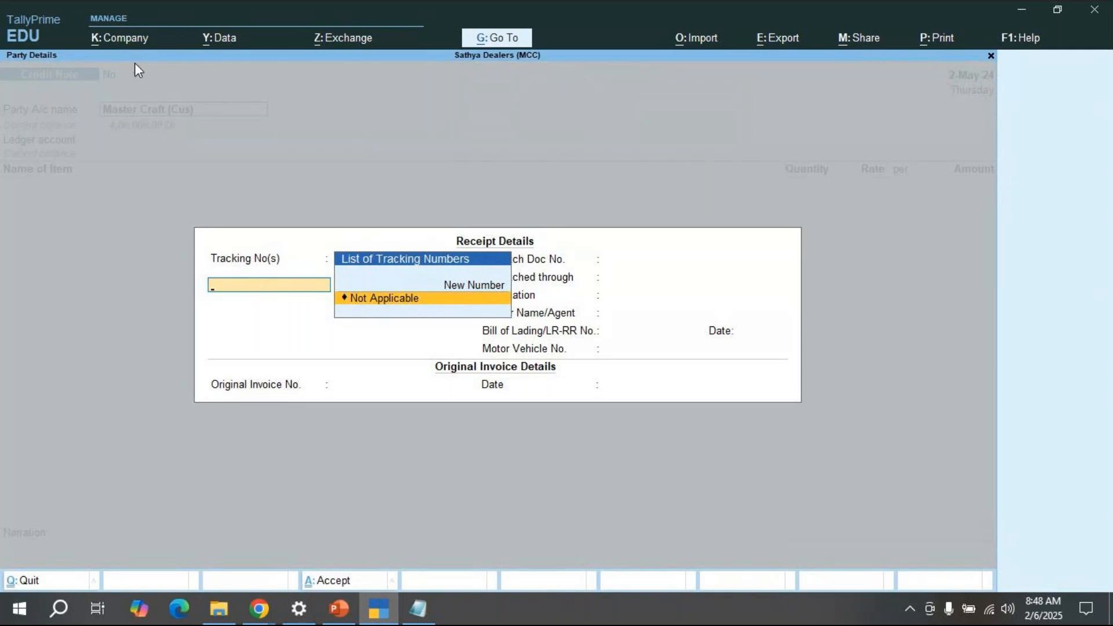
Step: Create new tracking number 1 dated 2-May-24, then close the receipt details back to the voucher
{"action": "type", "text": "1"}
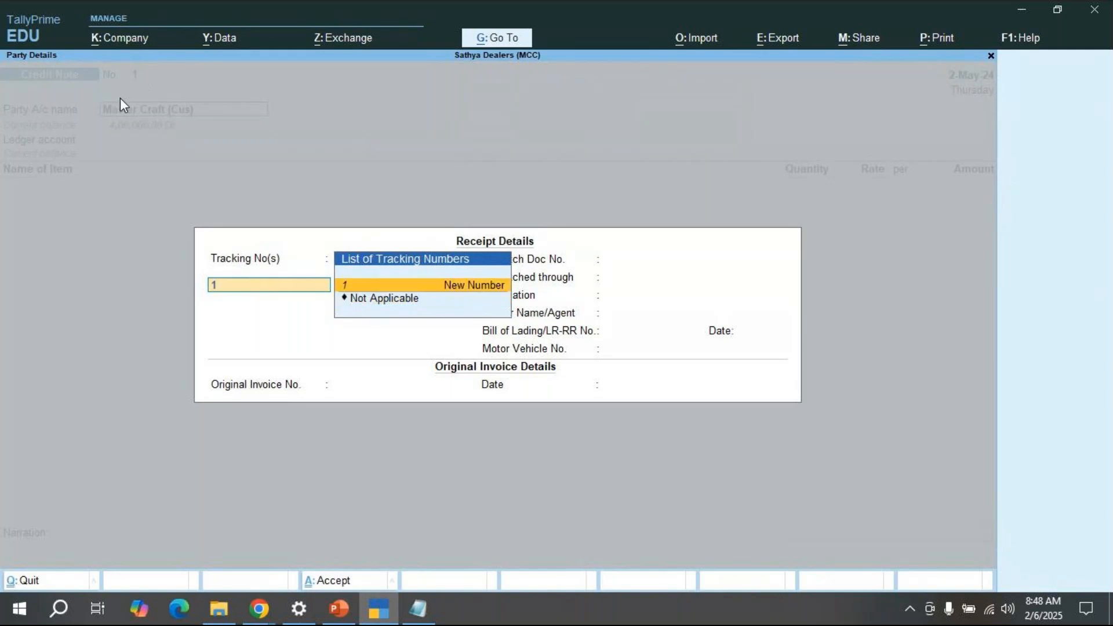
{"action": "key", "text": "Return"}
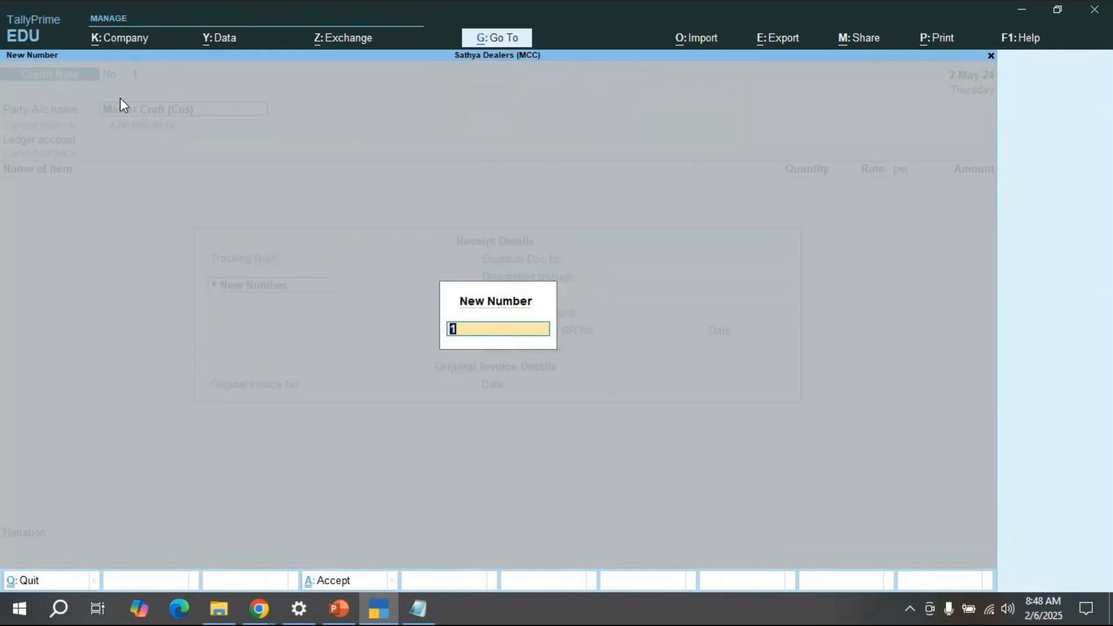
{"action": "key", "text": "Return"}
{"action": "key", "text": "Return"}
{"action": "key", "text": "Return"}
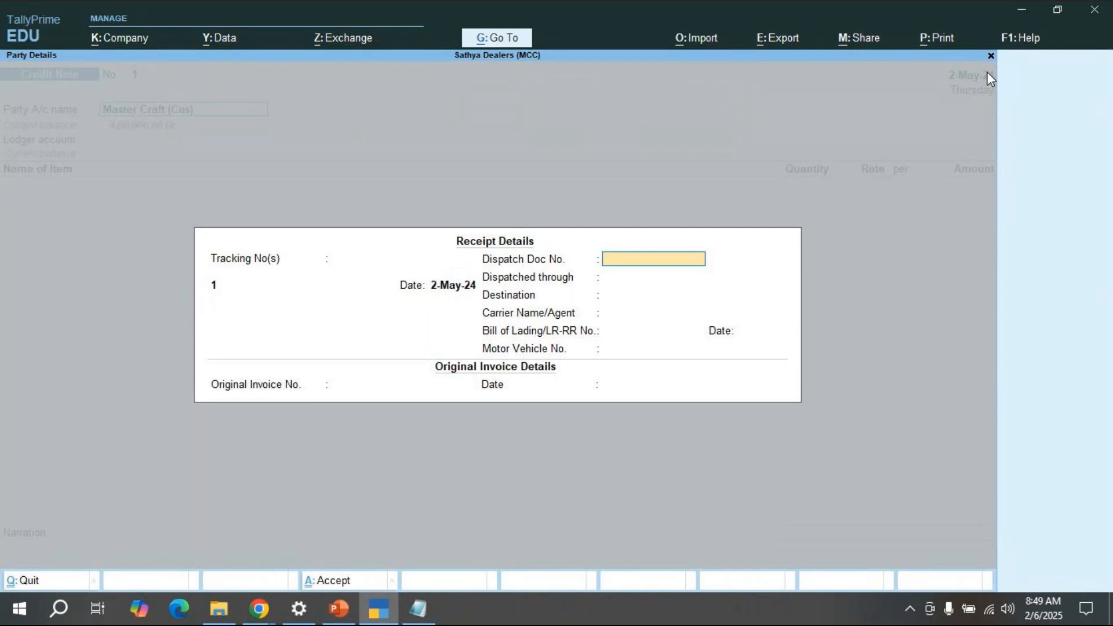
{"action": "key", "text": "Escape"}
{"action": "key", "text": "Return"}
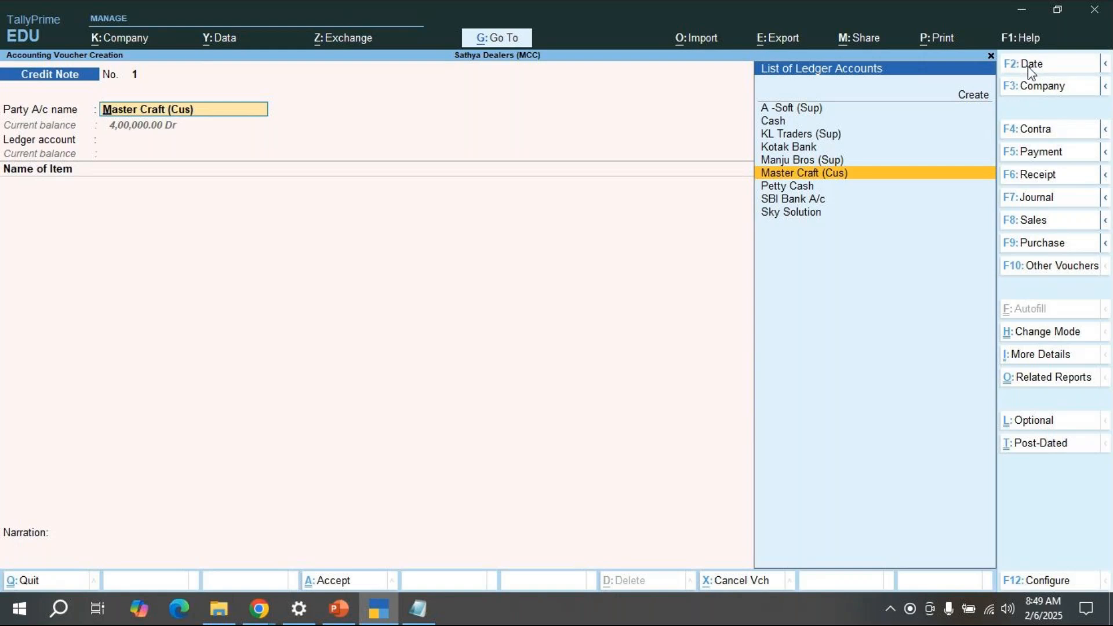
Step: Change the Credit Note date to 31-5-2024
{"action": "left_click", "coordinate": [1026, 63]}
{"action": "type", "text": "31-"}
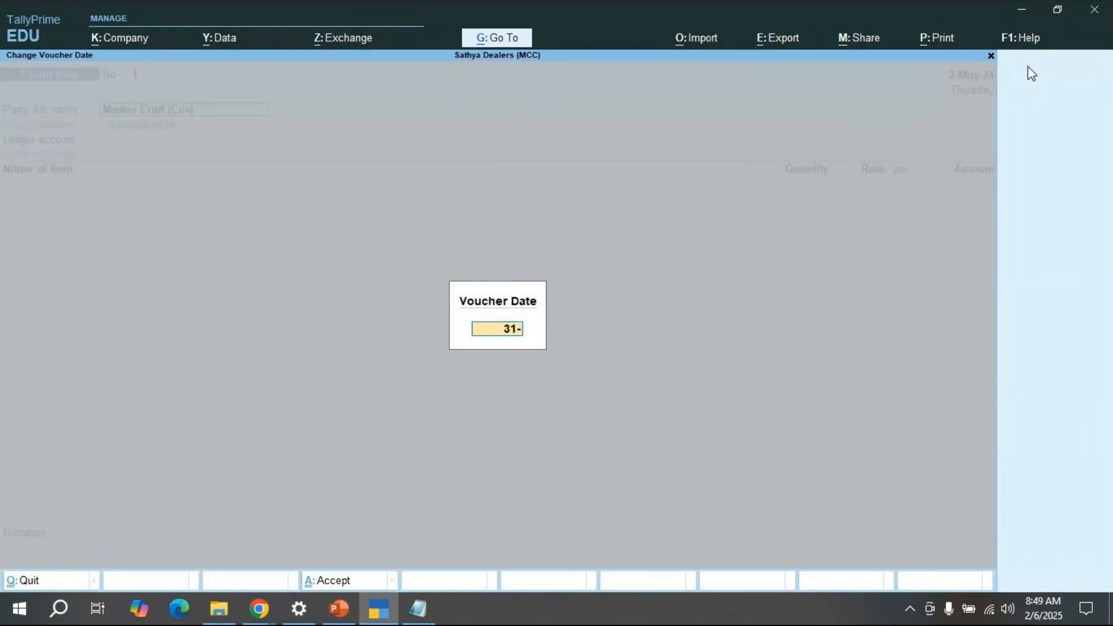
{"action": "type", "text": "5-2024"}
{"action": "key", "text": "Return"}
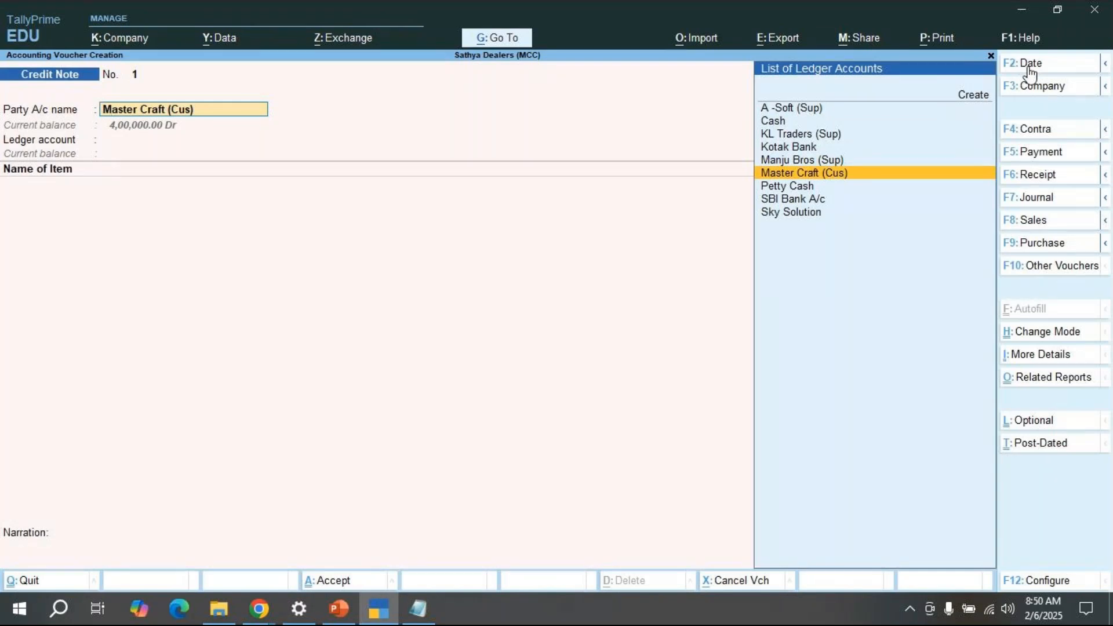
Step: Reopen receipt details with tracking number 1, then close them and abandon the Credit Note
{"action": "key", "text": "Return"}
{"action": "key", "text": "Return"}
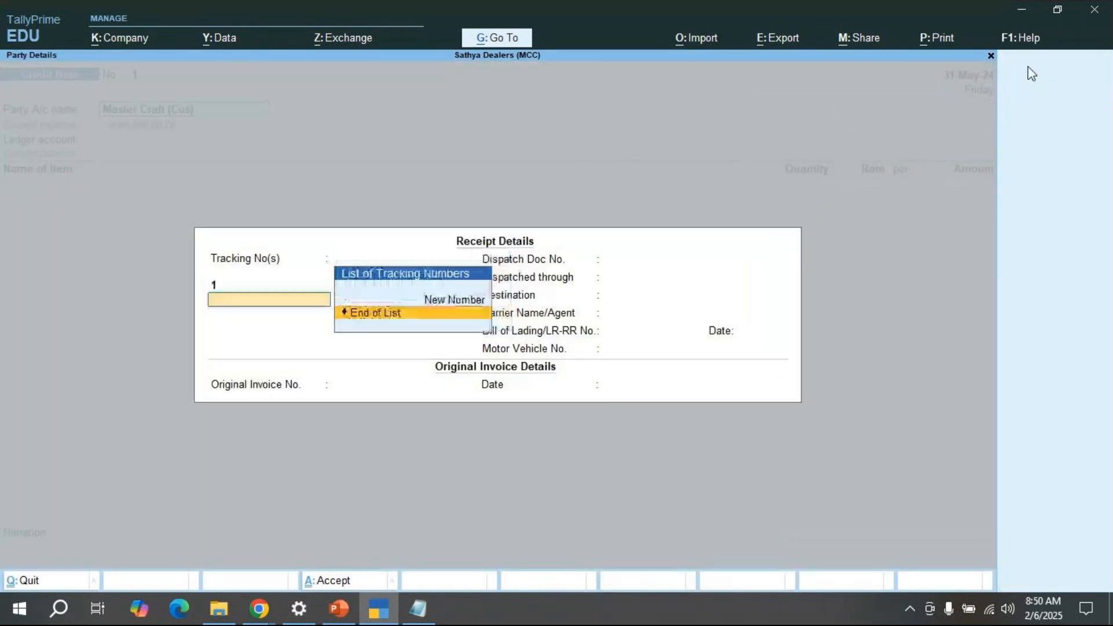
{"action": "key", "text": "Return"}
{"action": "key", "text": "Return"}
{"action": "key", "text": "Return"}
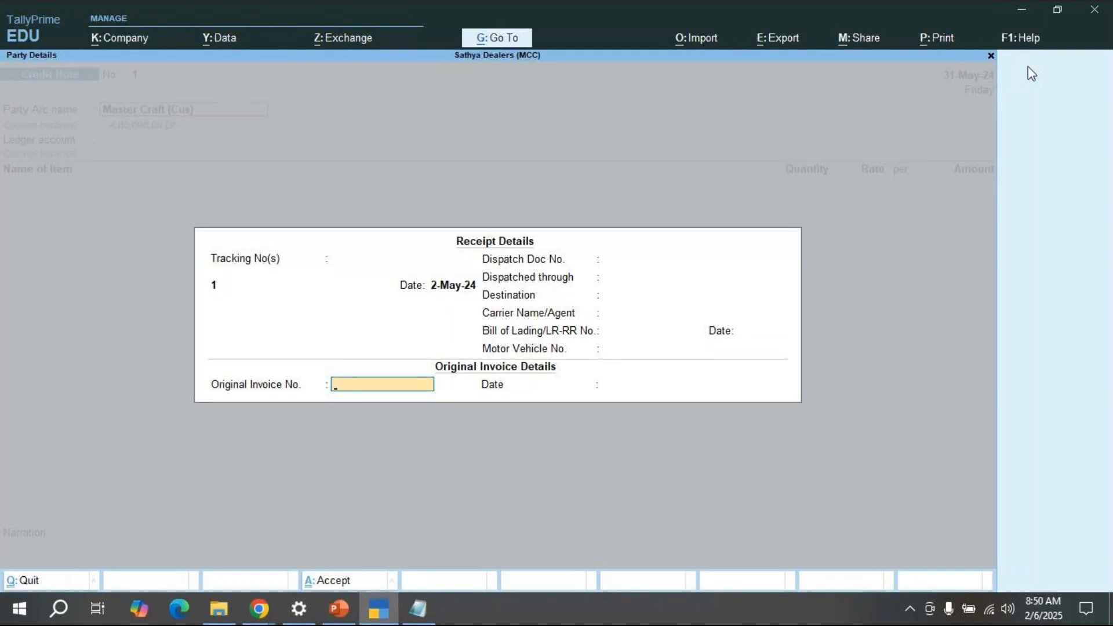
{"action": "key", "text": "Escape"}
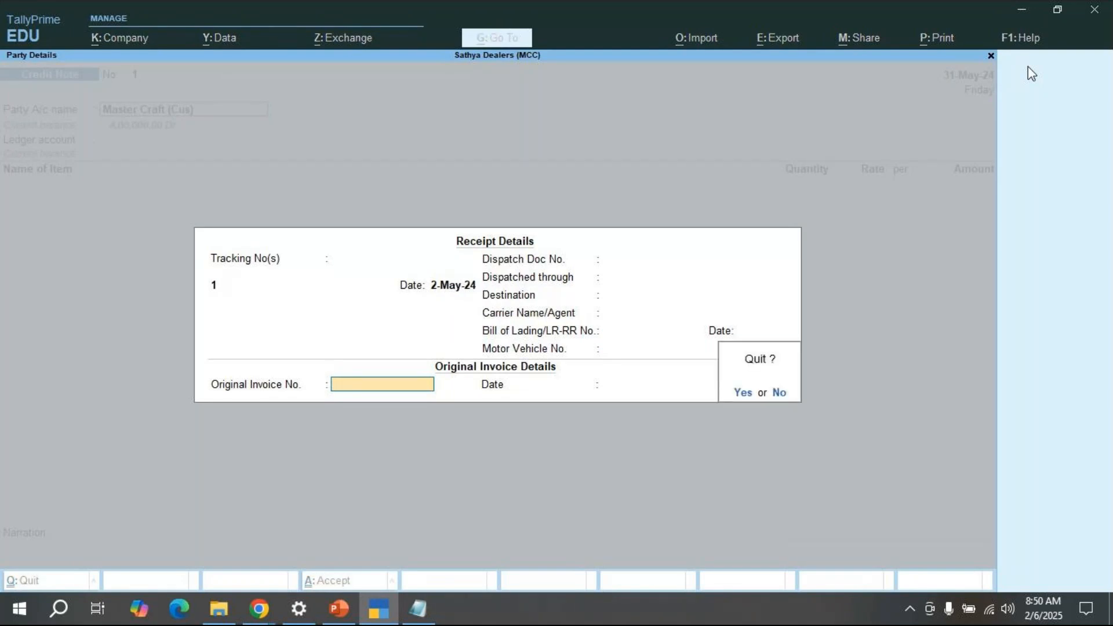
{"action": "key", "text": "y"}
{"action": "key", "text": "BackSpace"}
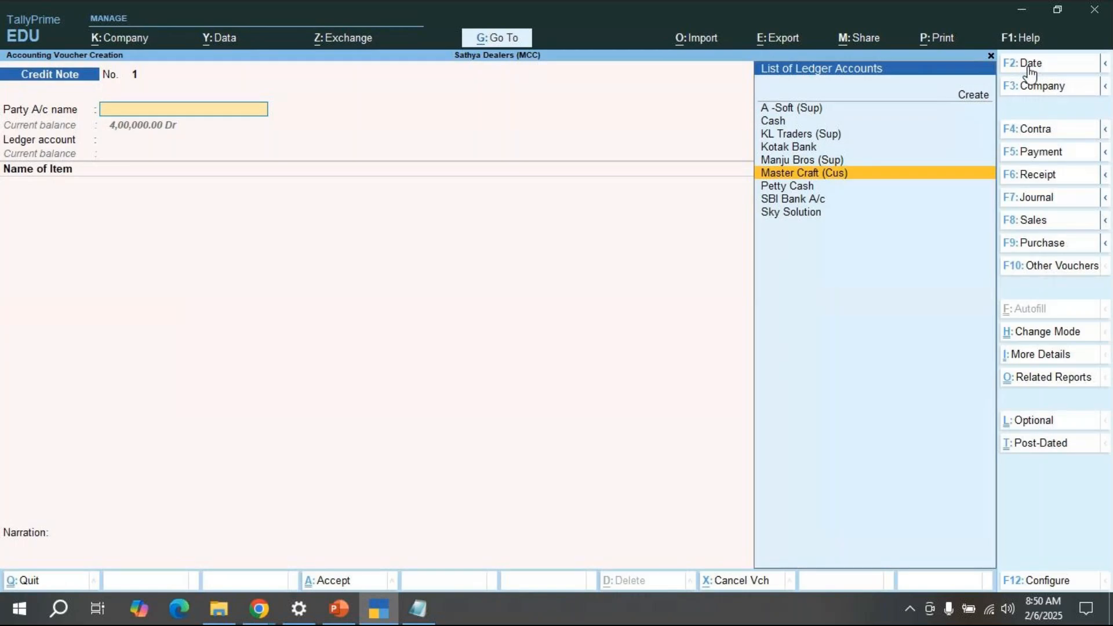
{"action": "key", "text": "Escape"}
{"action": "key", "text": "y"}
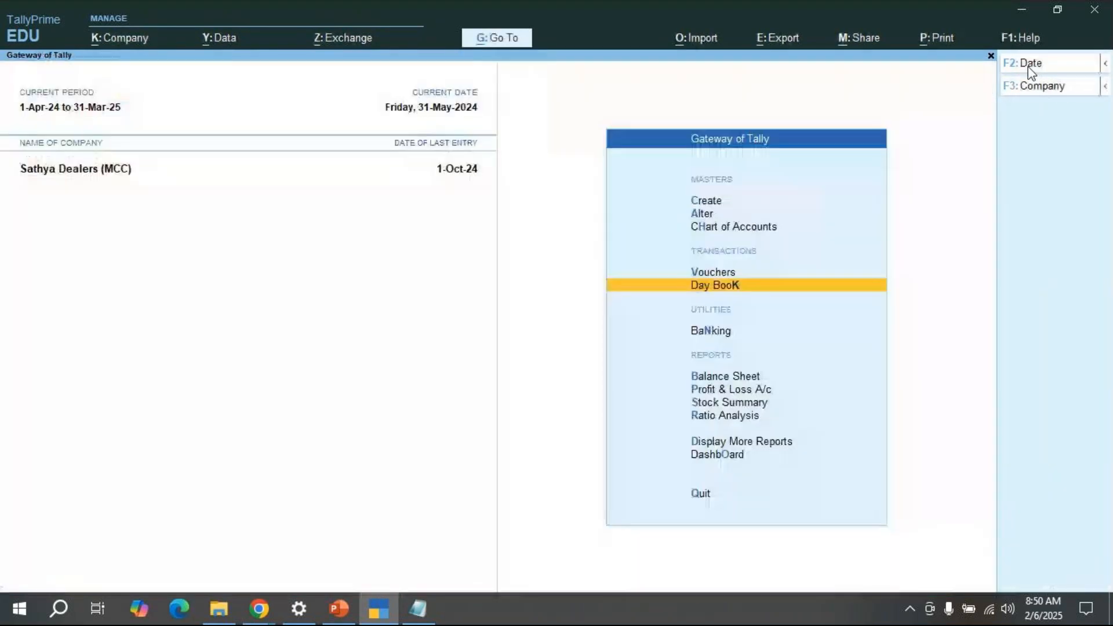
Step: Open the Day Book for 1-Apr-24 to 1-Oct-24 and open the 2-May-24 Master Craft Sales voucher
{"action": "key", "text": "Return"}
{"action": "left_click", "coordinate": [1030, 73]}
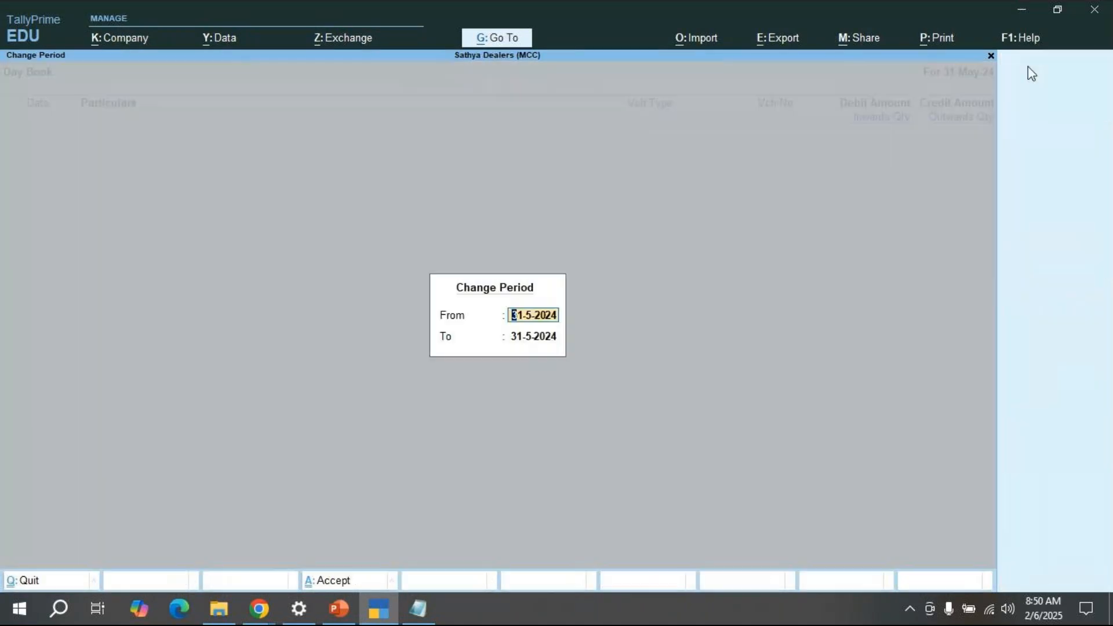
{"action": "key", "text": "Return"}
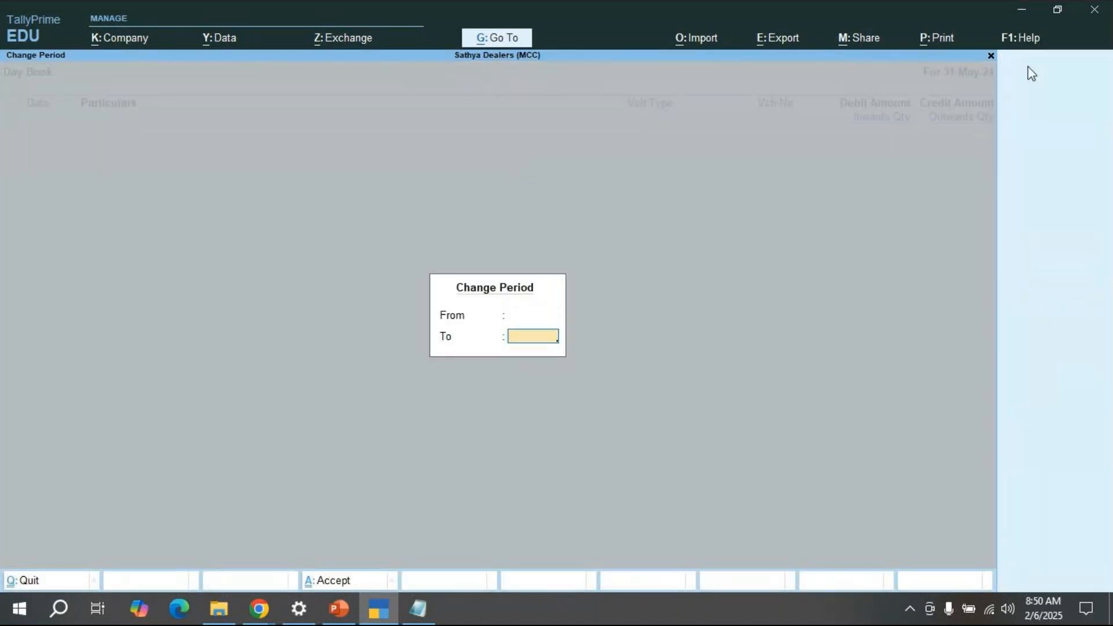
{"action": "key", "text": "Return"}
{"action": "key", "text": "Down"}
{"action": "key", "text": "Down"}
{"action": "key", "text": "Down"}
{"action": "key", "text": "Down"}
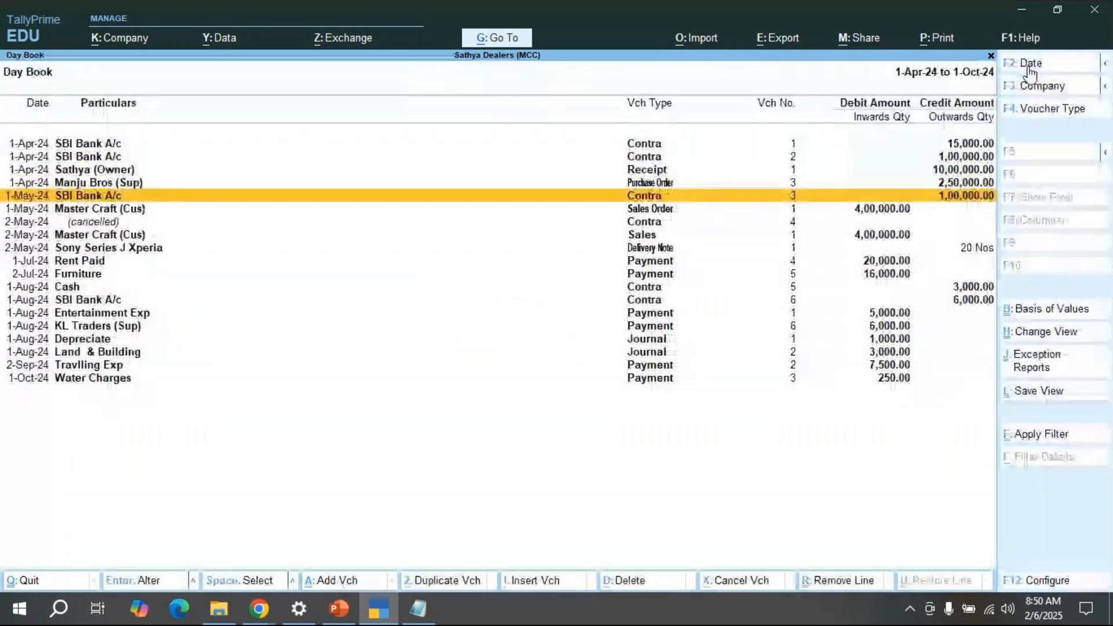
{"action": "key", "text": "Down"}
{"action": "key", "text": "Down"}
{"action": "key", "text": "Down"}
{"action": "key", "text": "Return"}
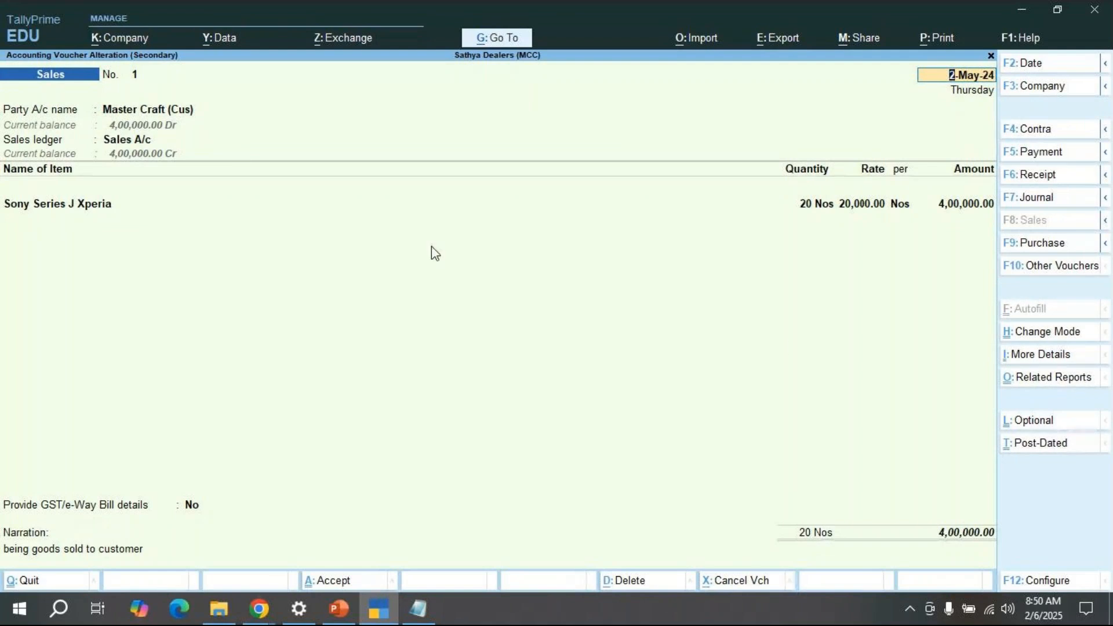
Step: Quit the Sales voucher without changes and exit the Day Book to the Gateway
{"action": "key", "text": "Escape"}
{"action": "key", "text": "y"}
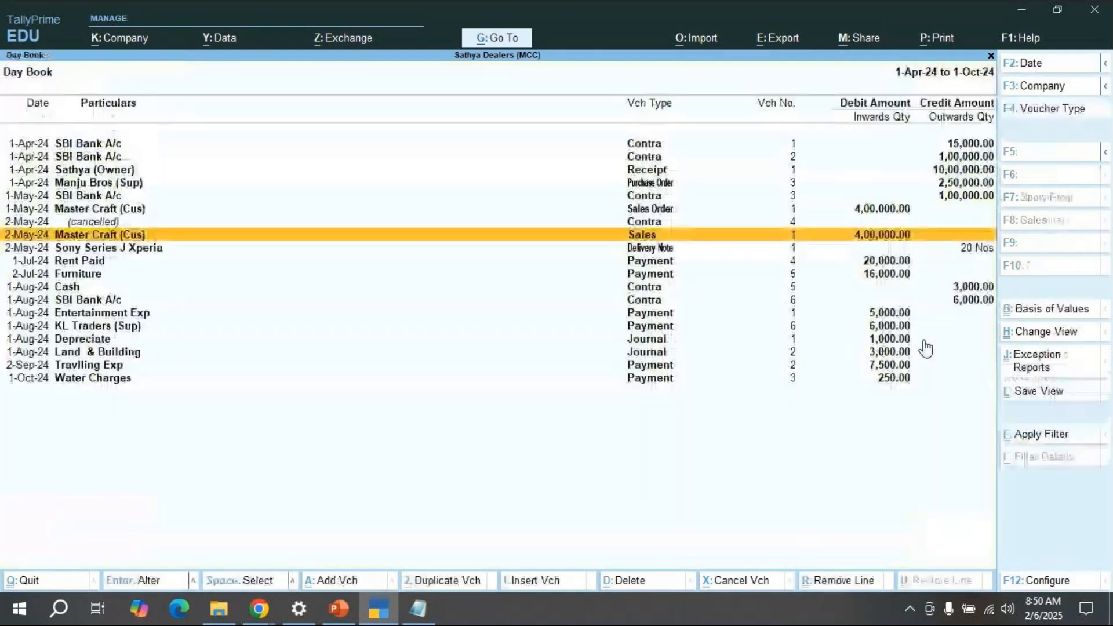
{"action": "key", "text": "Escape"}
{"action": "key", "text": "Up"}
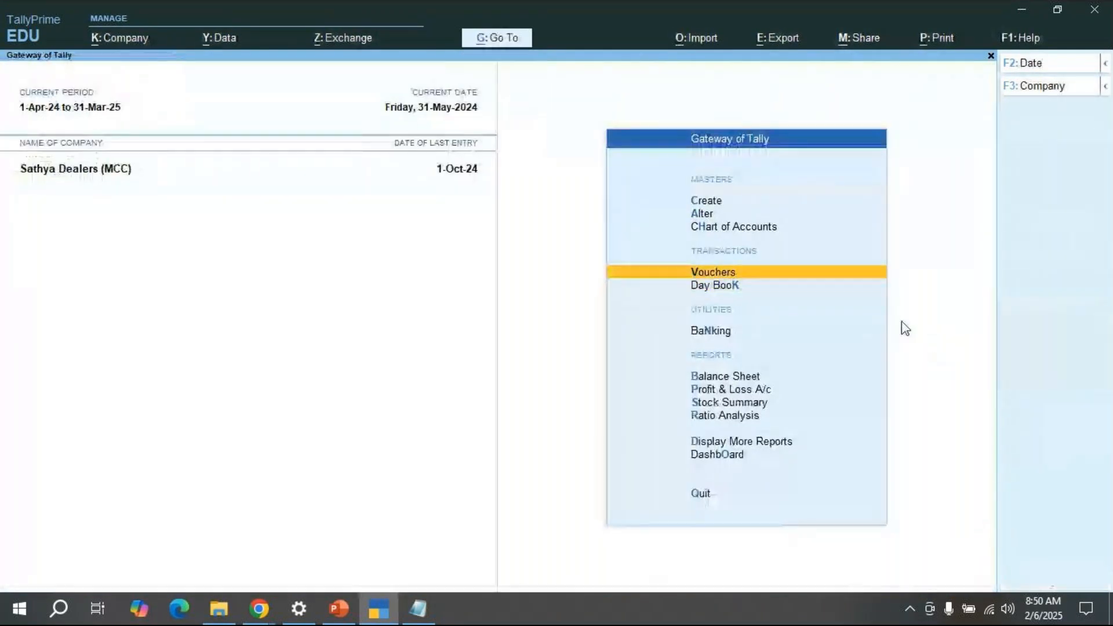
Step: Open a new Credit Note voucher with Master Craft (Cus) as the party
{"action": "key", "text": "Return"}
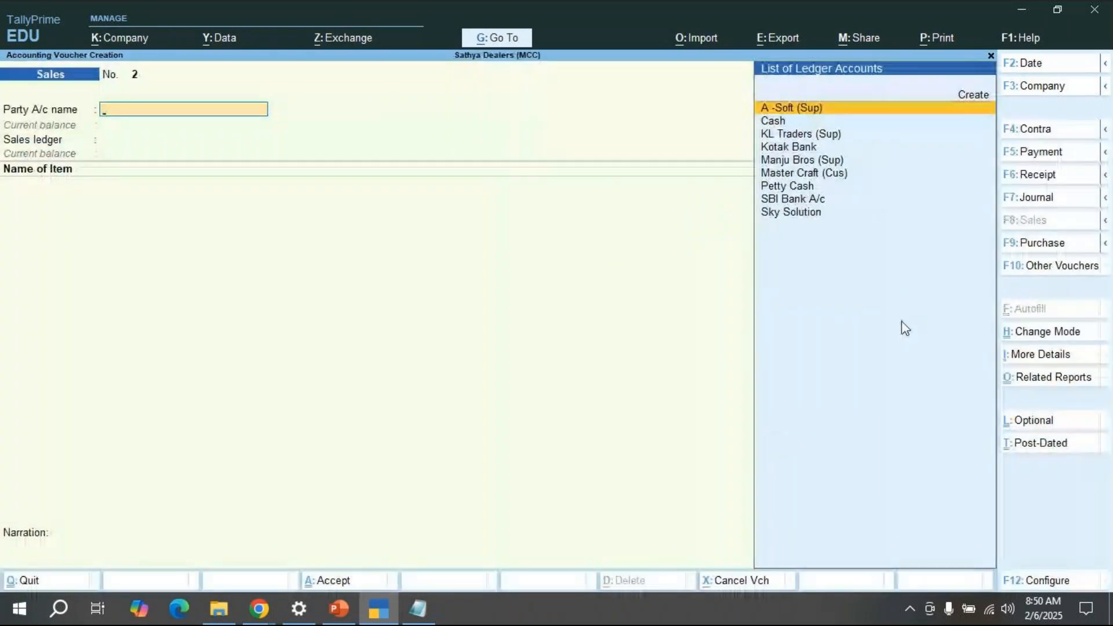
{"action": "left_click", "coordinate": [1045, 269]}
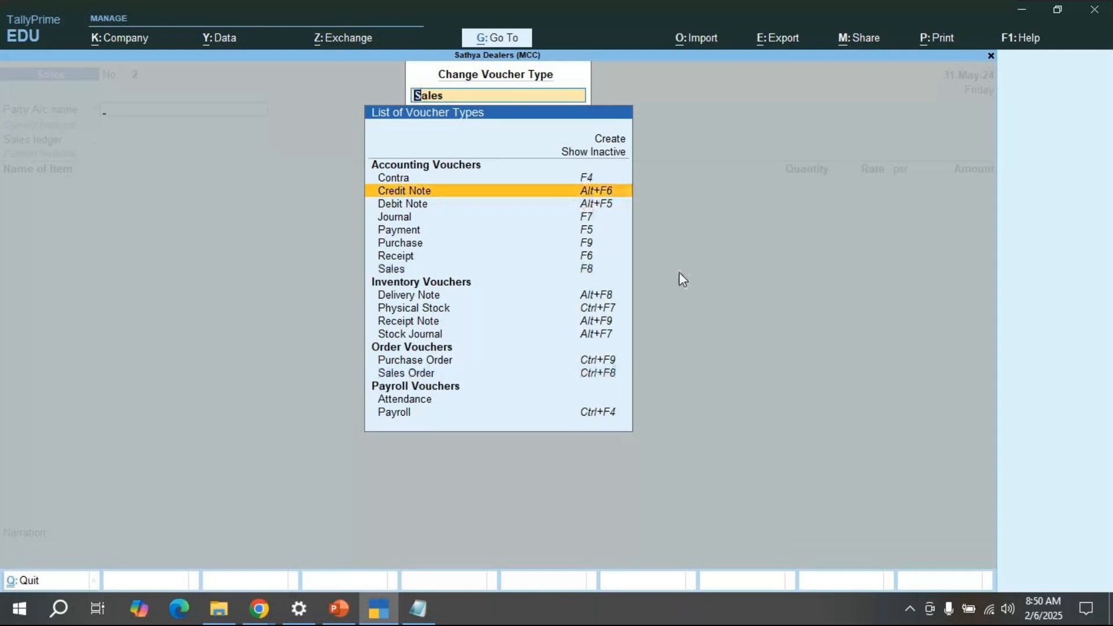
{"action": "key", "text": "Return"}
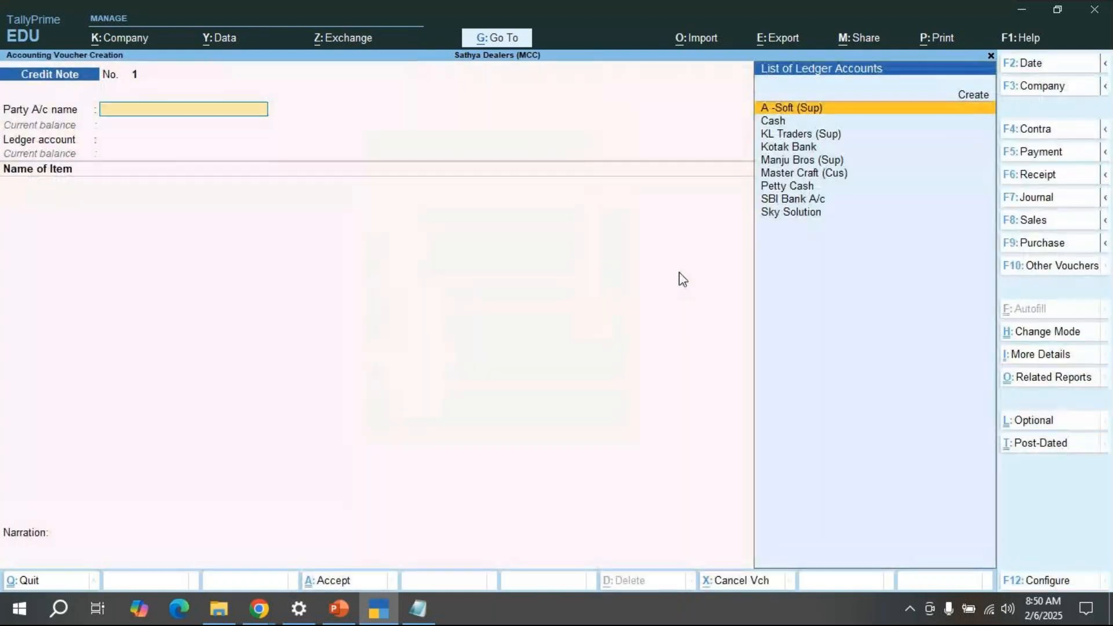
{"action": "key", "text": "Down"}
{"action": "key", "text": "Down"}
{"action": "key", "text": "Down"}
{"action": "key", "text": "Down"}
{"action": "key", "text": "Down"}
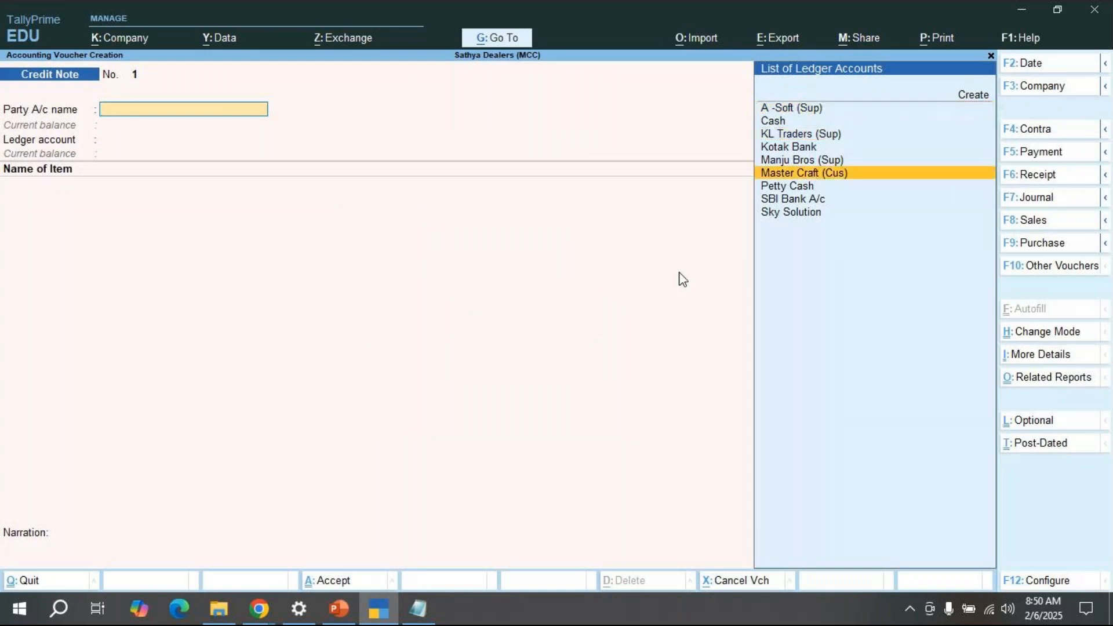
{"action": "key", "text": "Return"}
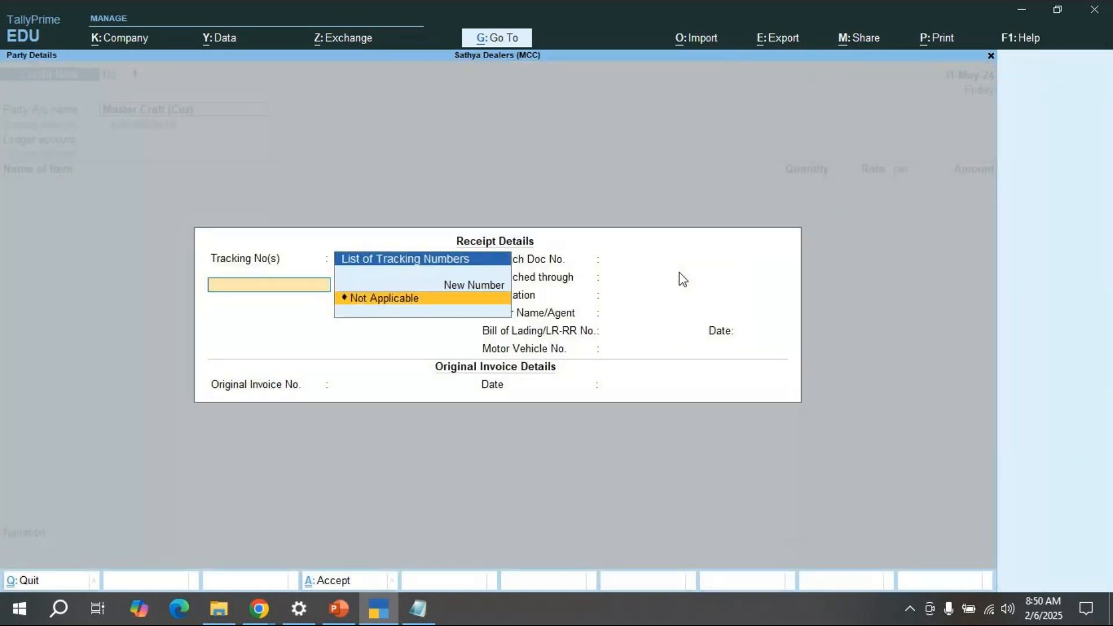
Step: Enter new tracking number 1 and Original Invoice No. 1 dated 31-May-24 in the receipt details
{"action": "key", "text": "Up"}
{"action": "key", "text": "Return"}
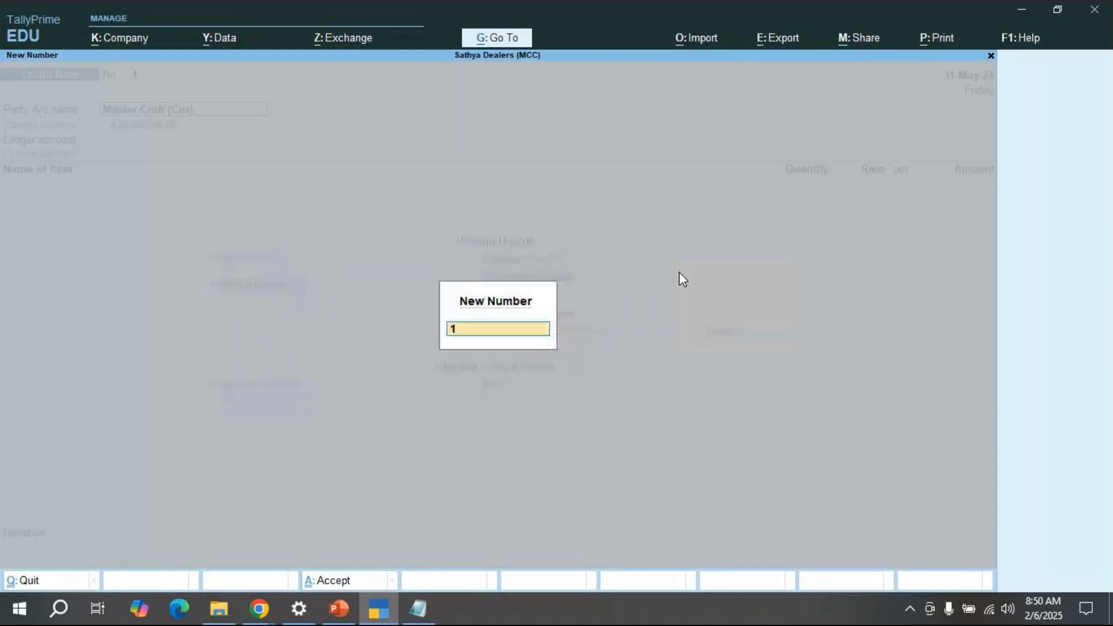
{"action": "key", "text": "Return"}
{"action": "key", "text": "Return"}
{"action": "key", "text": "Return"}
{"action": "key", "text": "Return"}
{"action": "key", "text": "Return"}
{"action": "key", "text": "Return"}
{"action": "key", "text": "Return"}
{"action": "key", "text": "Return"}
{"action": "key", "text": "Return"}
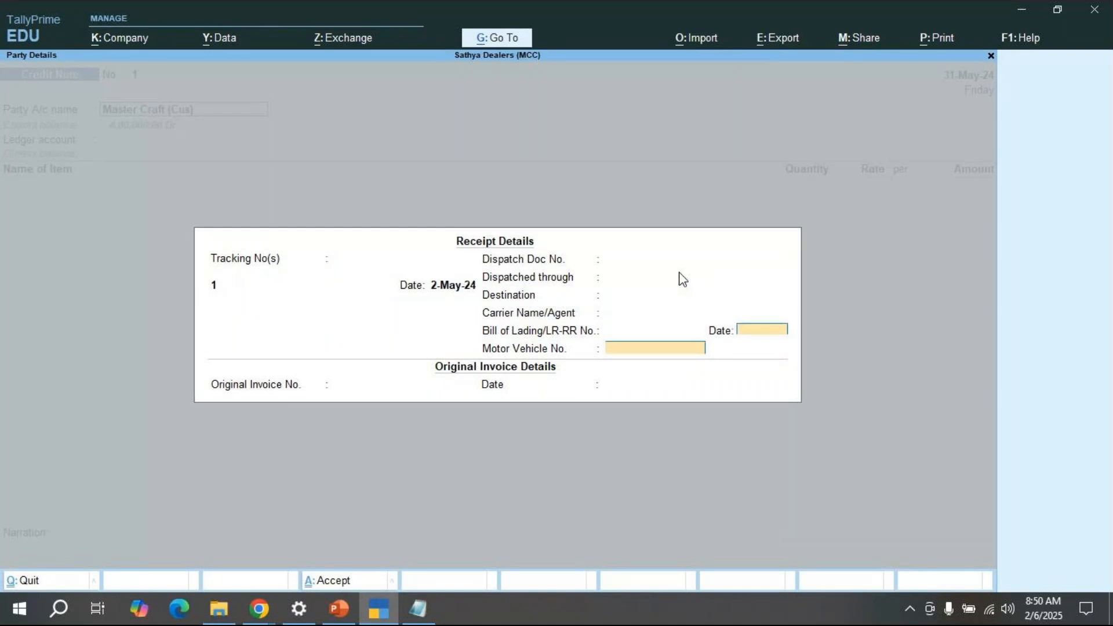
{"action": "key", "text": "Return"}
{"action": "type", "text": "1"}
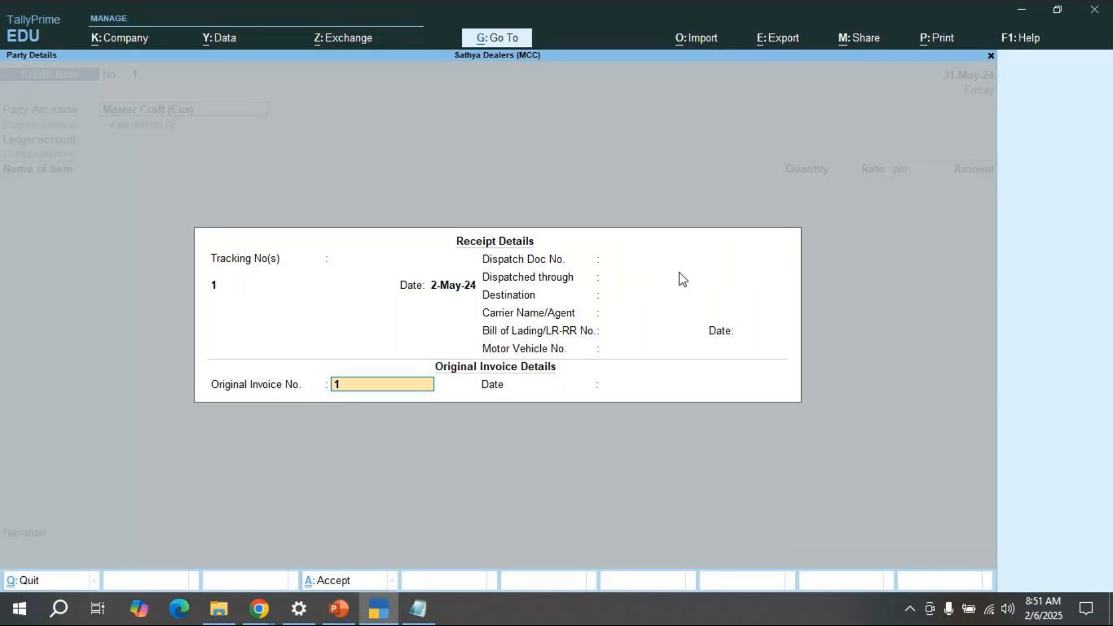
{"action": "key", "text": "Return"}
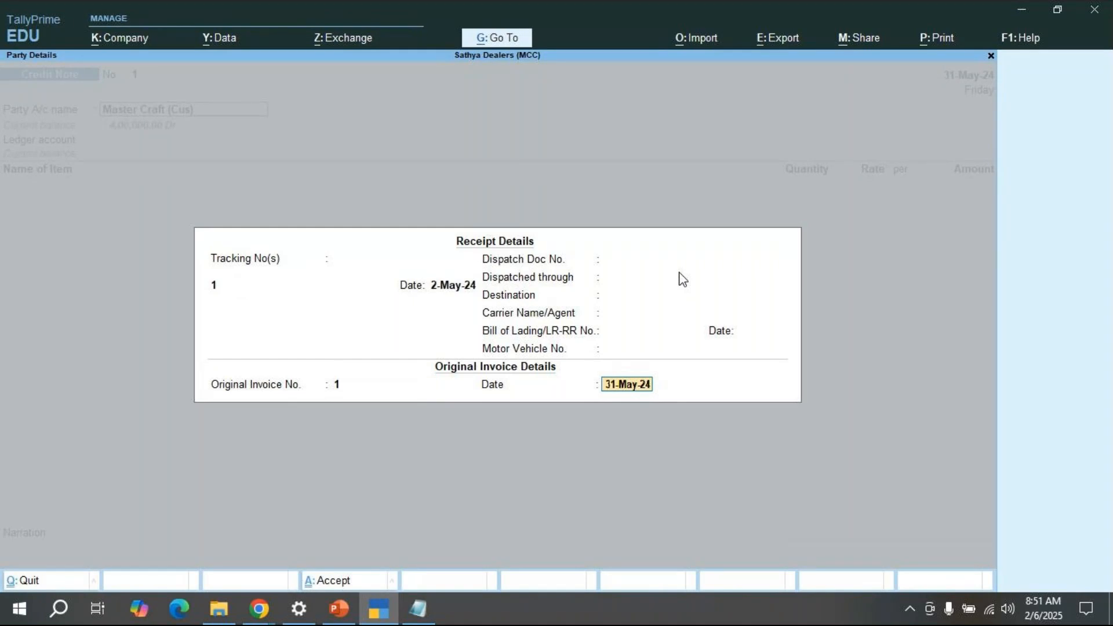
{"action": "left_click", "coordinate": [259, 609]}
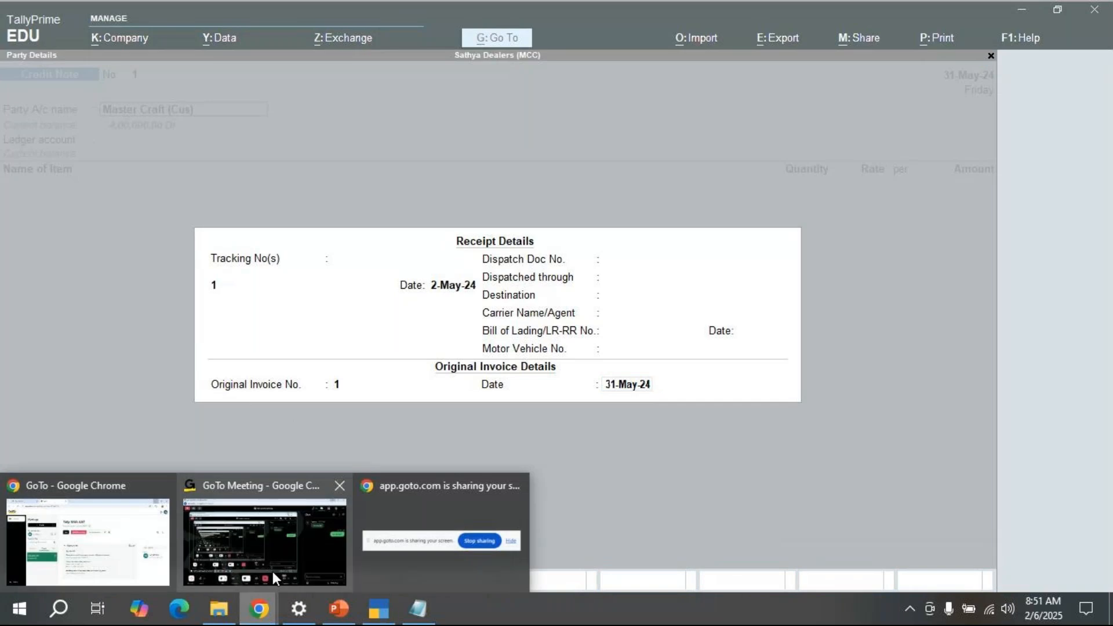
{"action": "left_click", "coordinate": [271, 569]}
{"action": "left_click", "coordinate": [859, 532]}
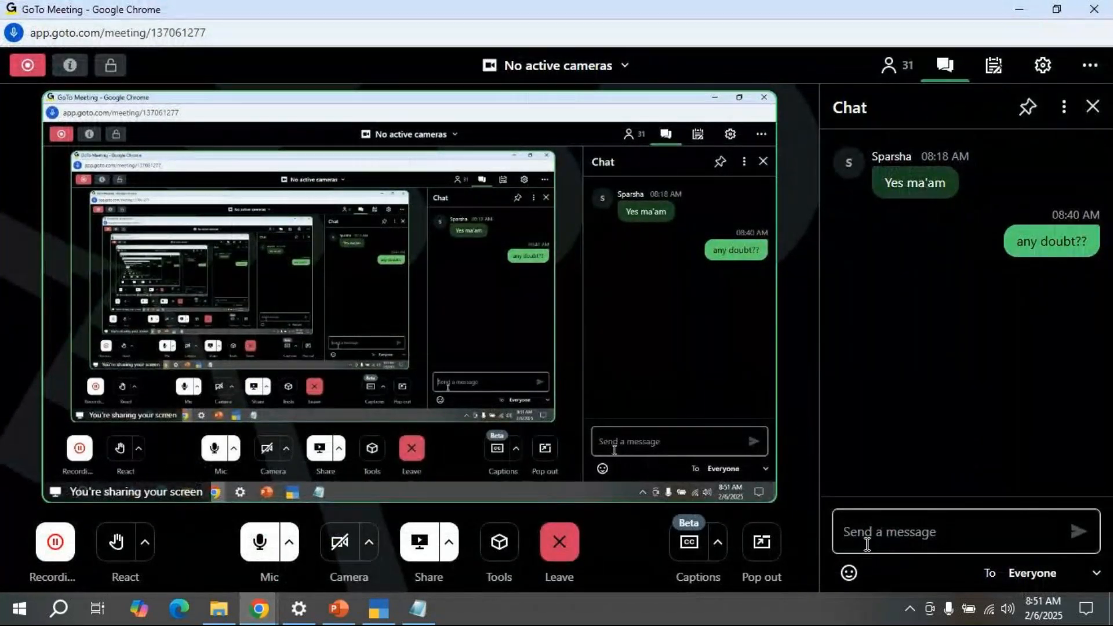
{"action": "type", "text": "2 min"}
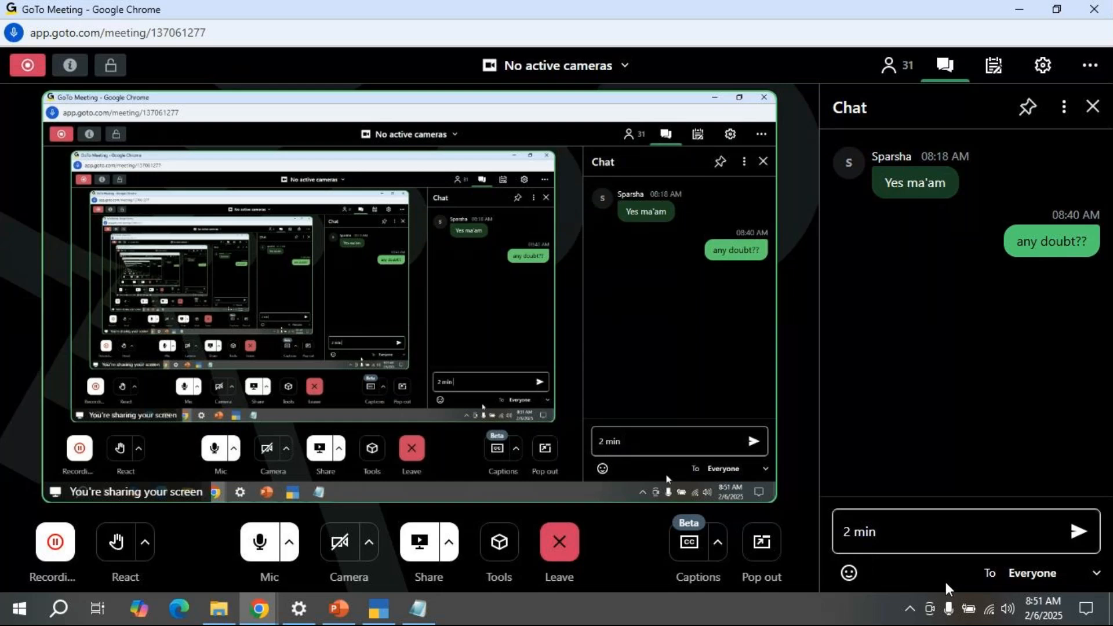
{"action": "key", "text": "BackSpace"}
{"action": "key", "text": "BackSpace"}
{"action": "key", "text": "BackSpace"}
{"action": "key", "text": "BackSpace"}
{"action": "key", "text": "BackSpace"}
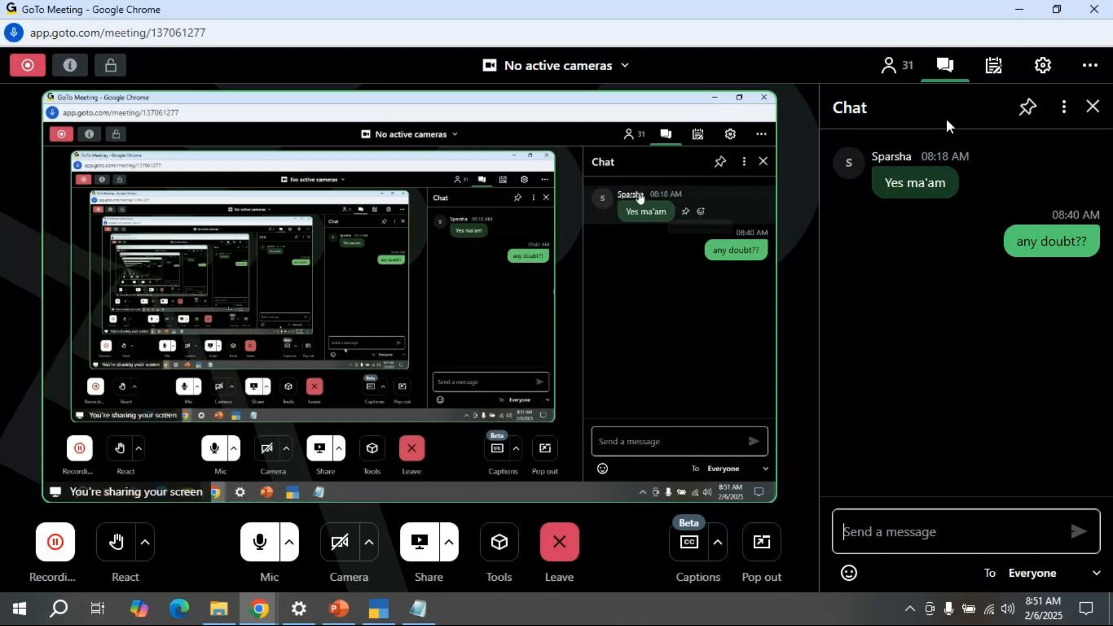
{"action": "left_click", "coordinate": [1021, 10]}
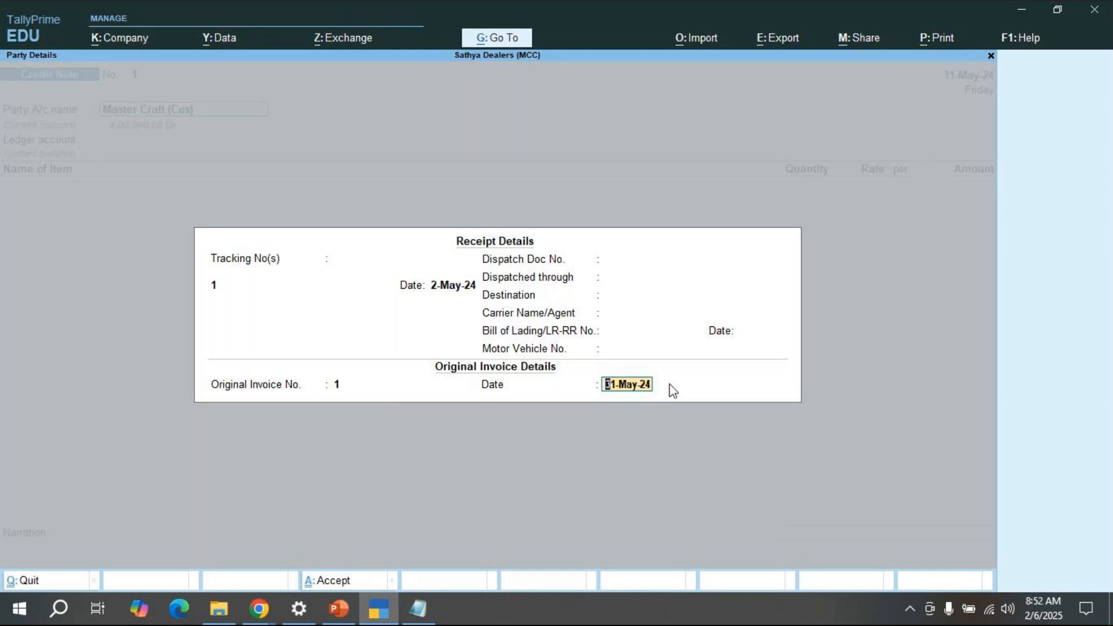
Step: Send '2 min' to everyone in the GoTo Meeting chat, then use the Leave options
{"action": "left_click", "coordinate": [248, 614]}
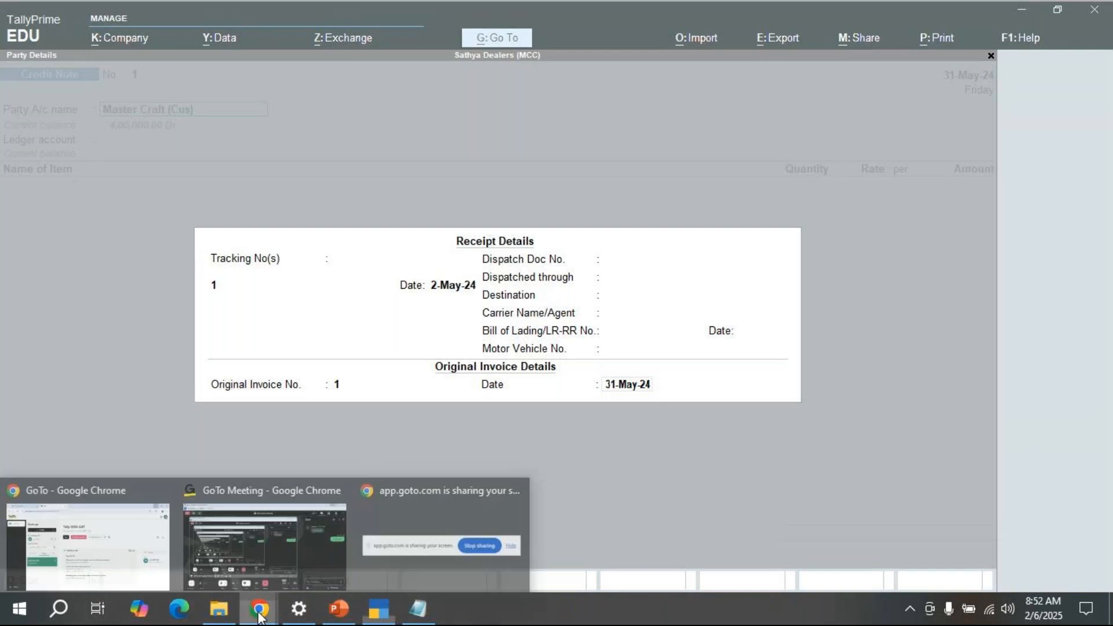
{"action": "left_click", "coordinate": [329, 559]}
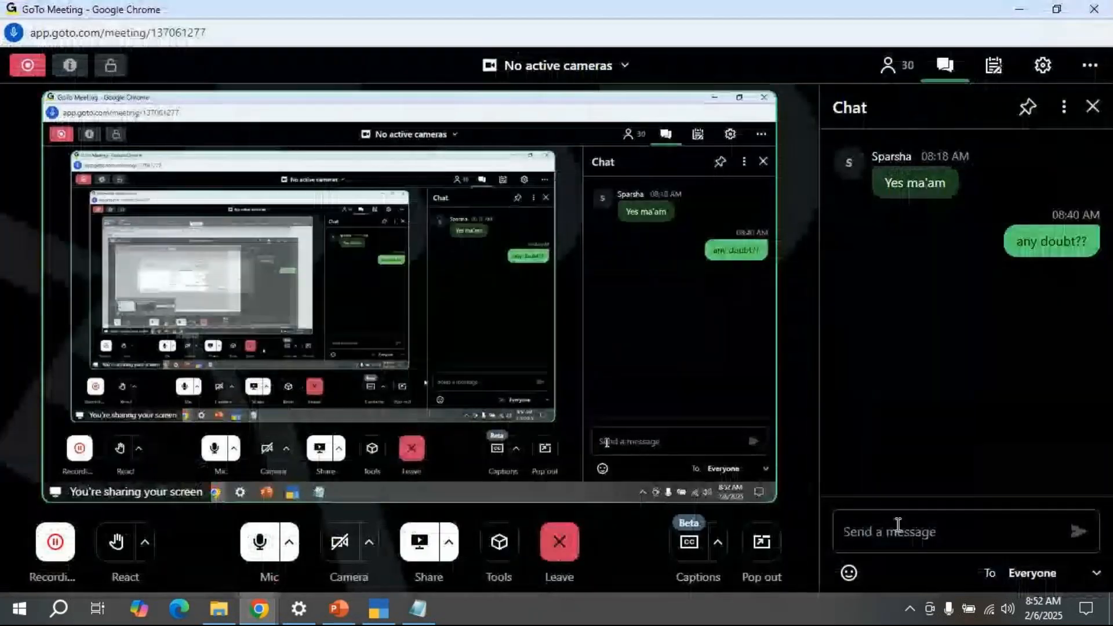
{"action": "left_click", "coordinate": [898, 524]}
{"action": "type", "text": "ok"}
{"action": "key", "text": "BackSpace"}
{"action": "key", "text": "BackSpace"}
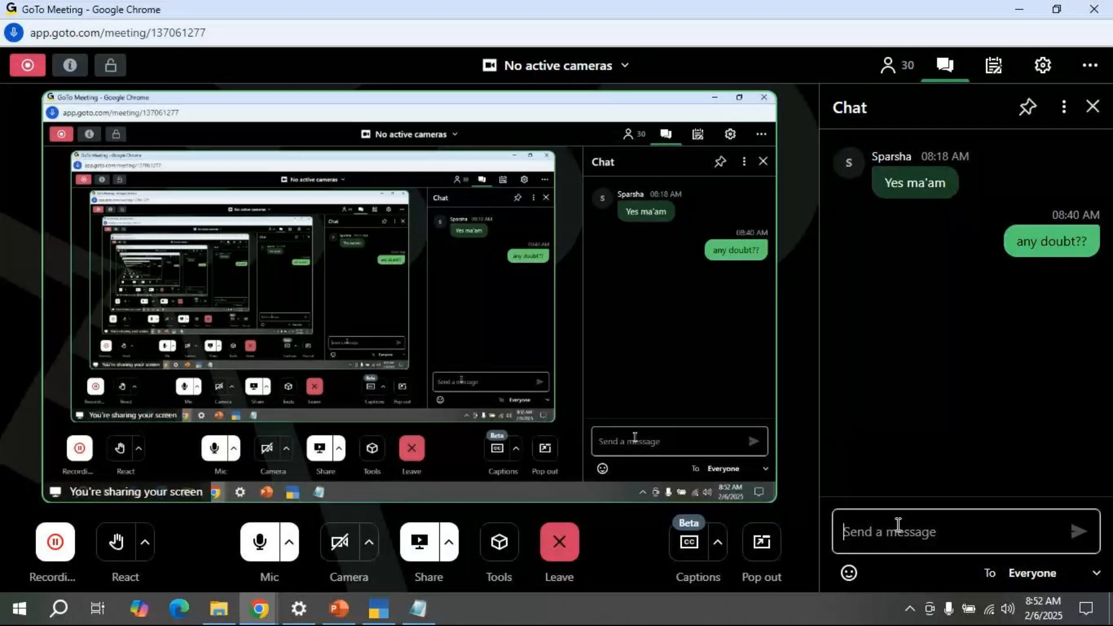
{"action": "type", "text": "2 min"}
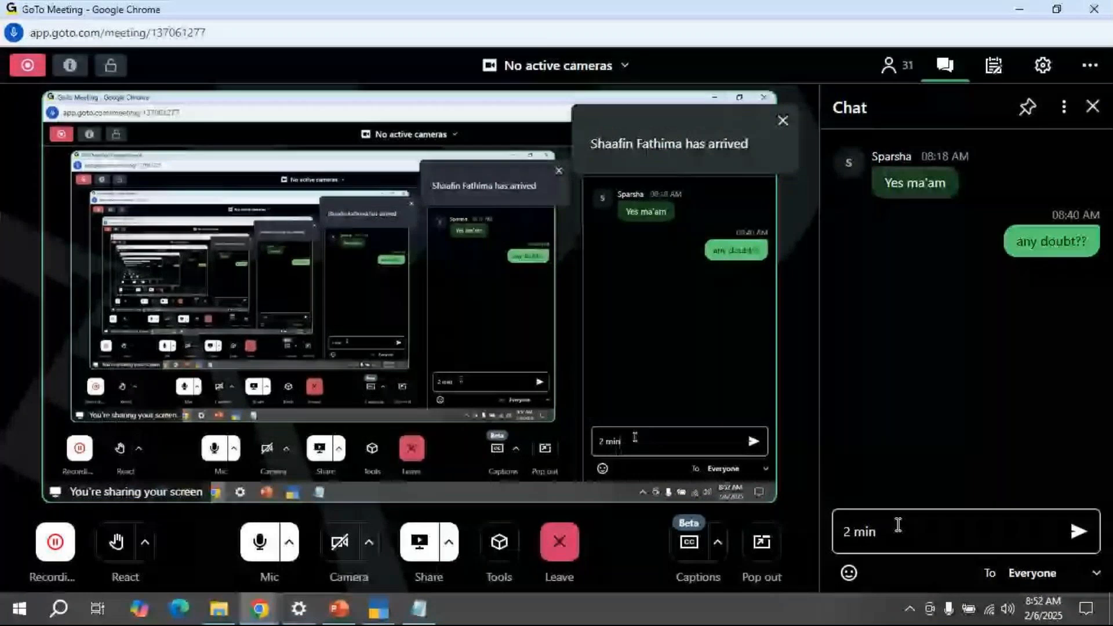
{"action": "key", "text": "Return"}
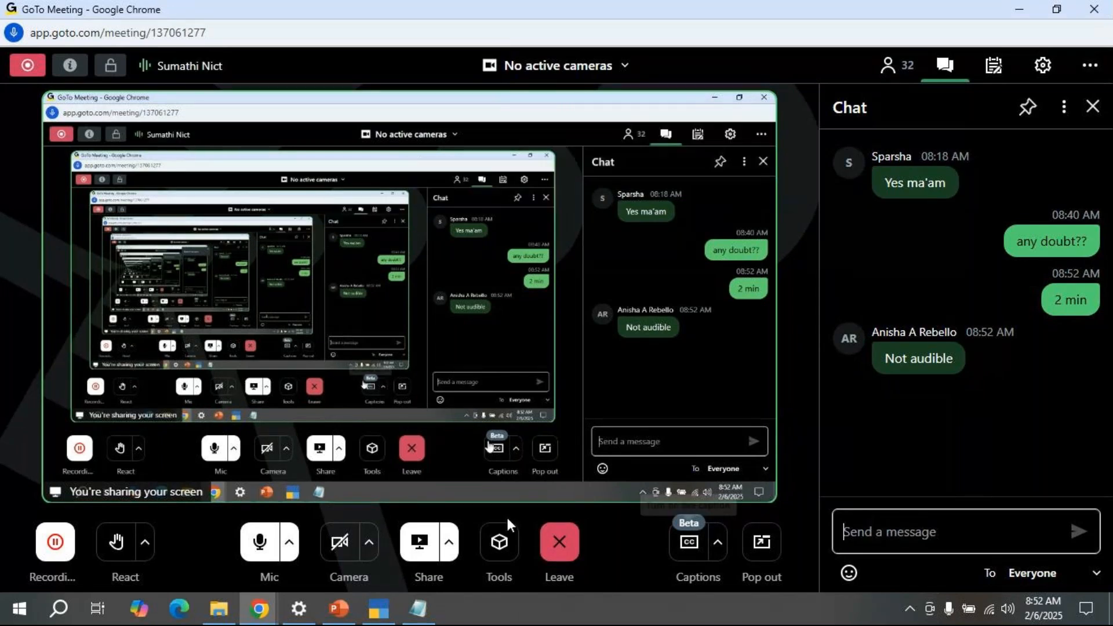
{"action": "left_click", "coordinate": [552, 561]}
{"action": "left_click", "coordinate": [556, 467]}
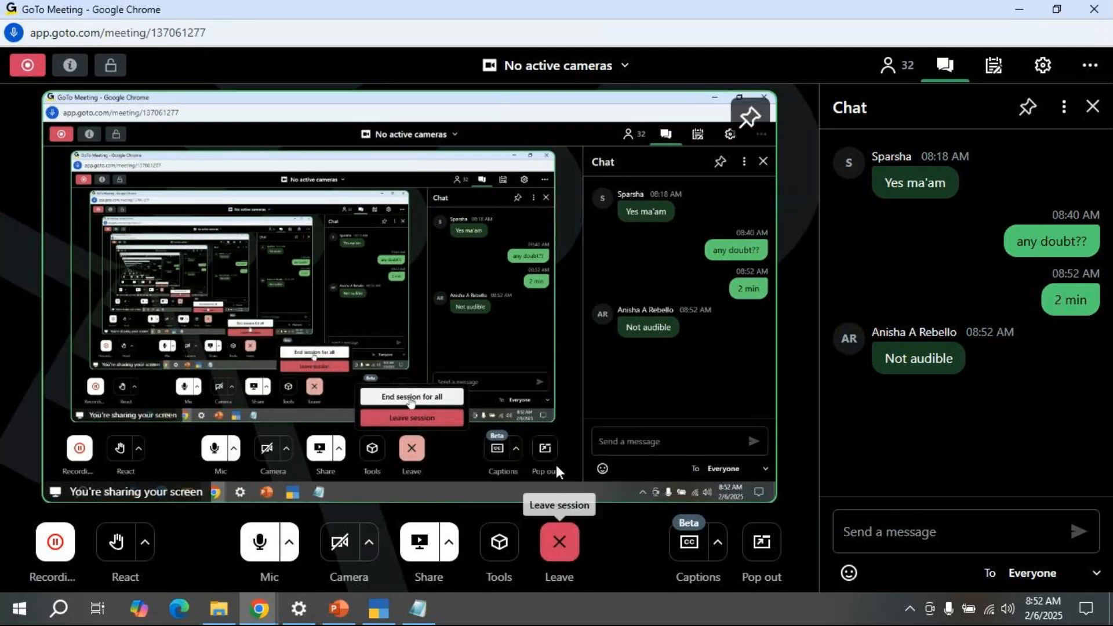